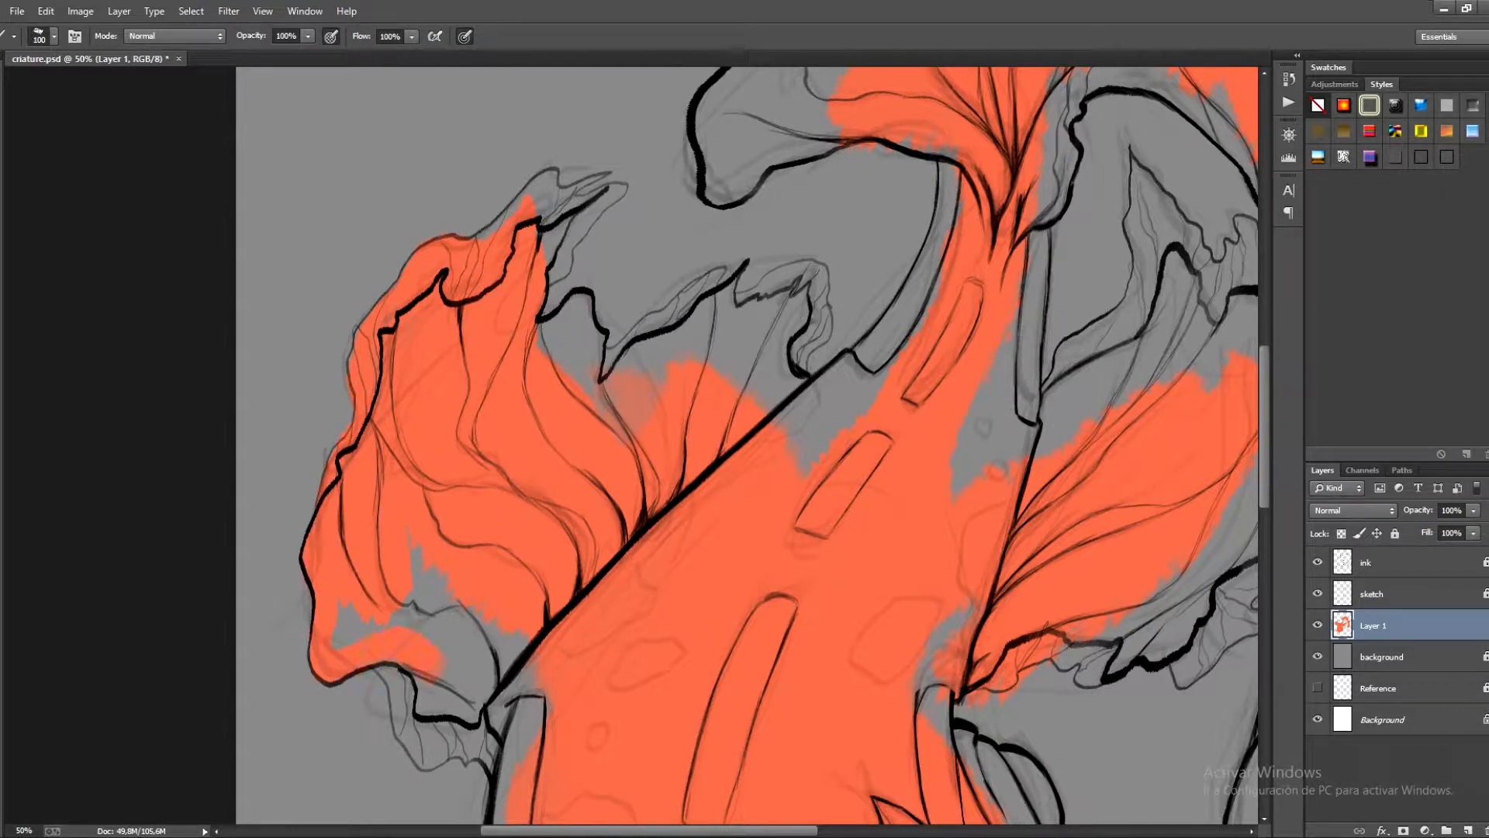
Paint the lower left fin, its ruffled edge and the ridged bulge at the body's lower left solid orange on Layer 1.
{"action": "scroll", "coordinate": [745, 450], "scroll_direction": "down", "scroll_amount": 3}
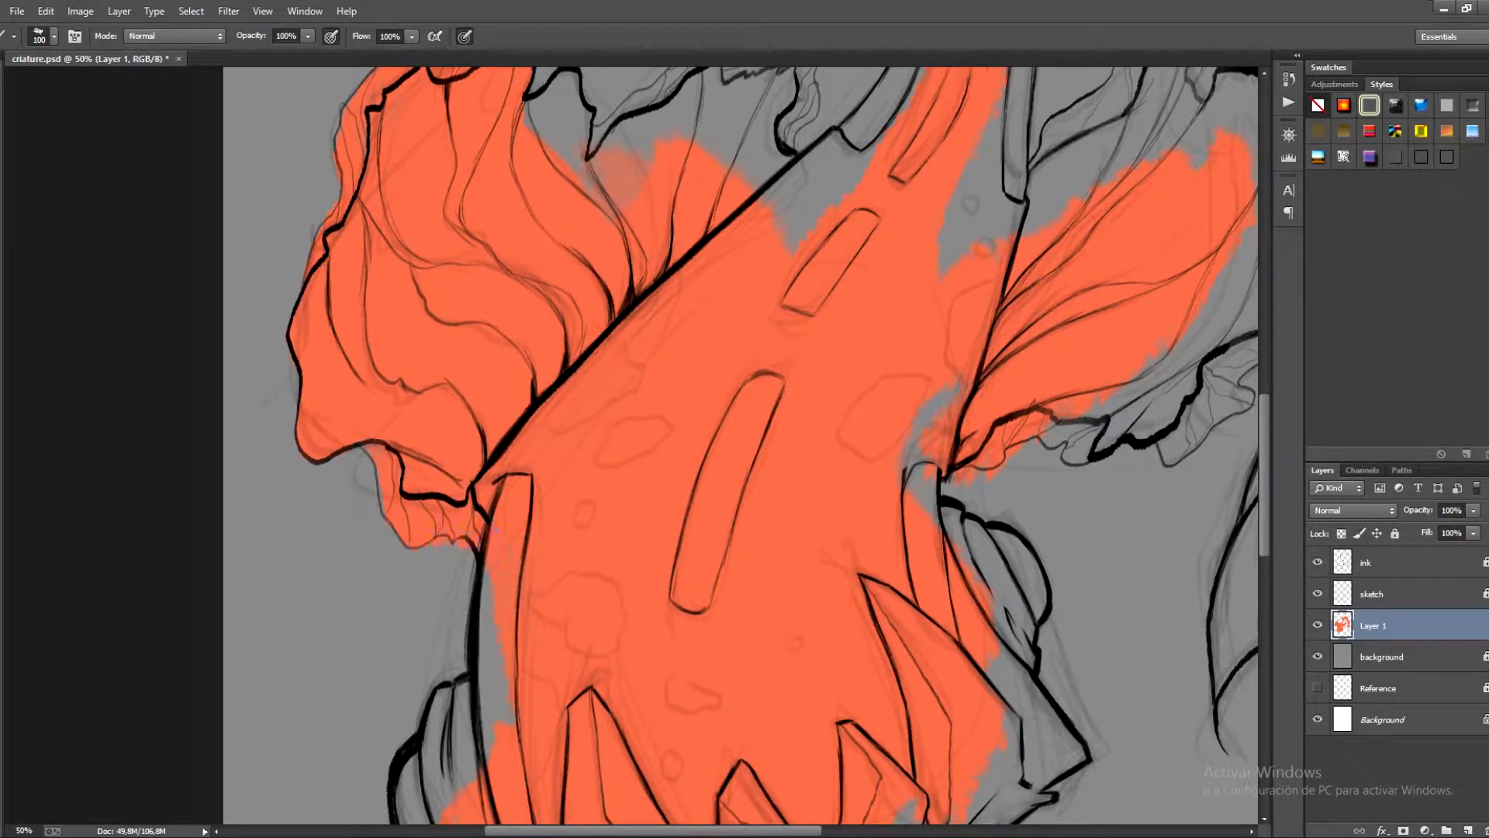
{"action": "key", "text": "e"}
{"action": "key", "text": "0"}
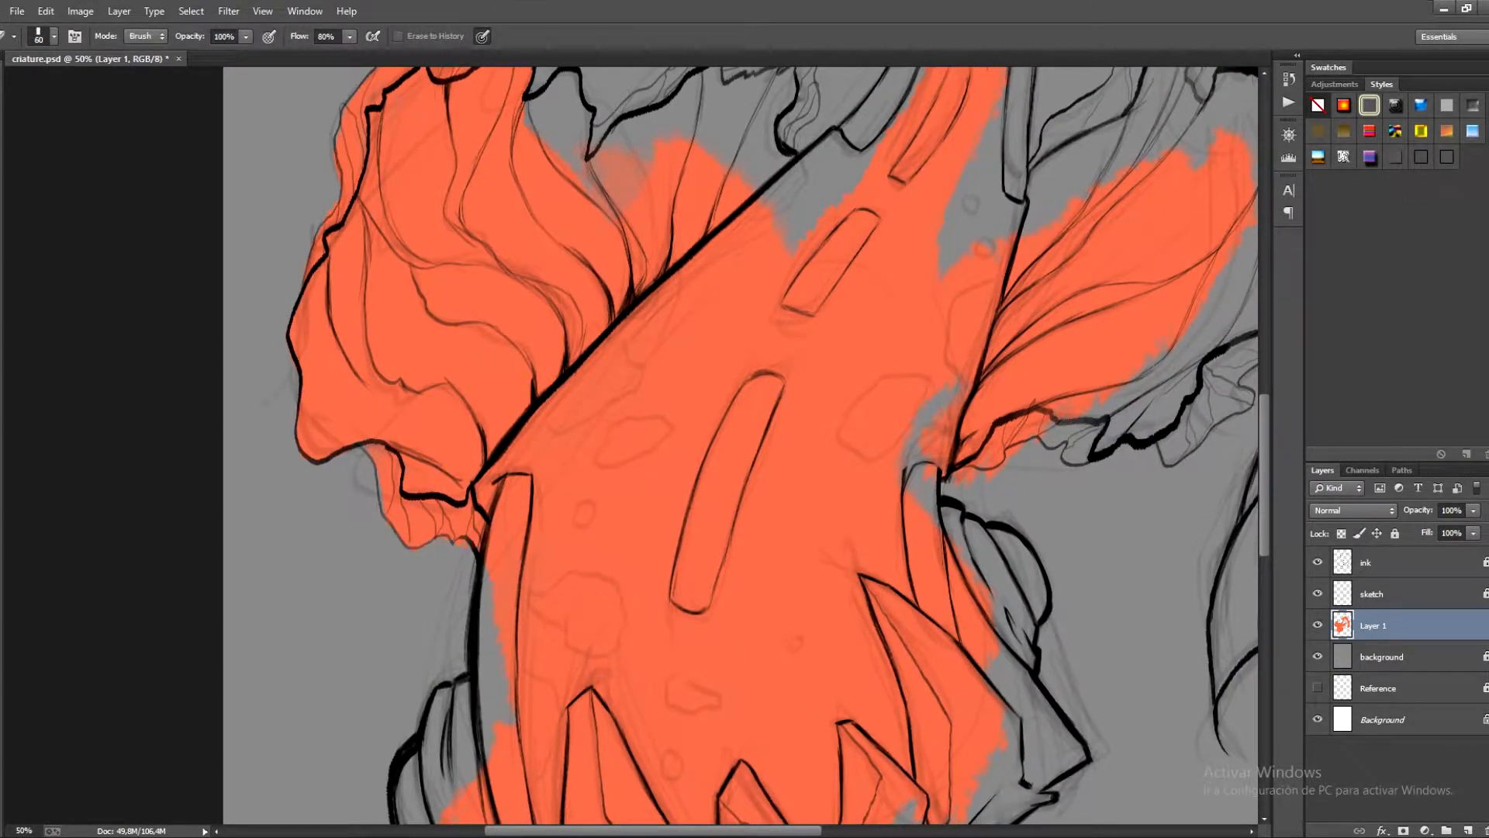
{"action": "key", "text": "b"}
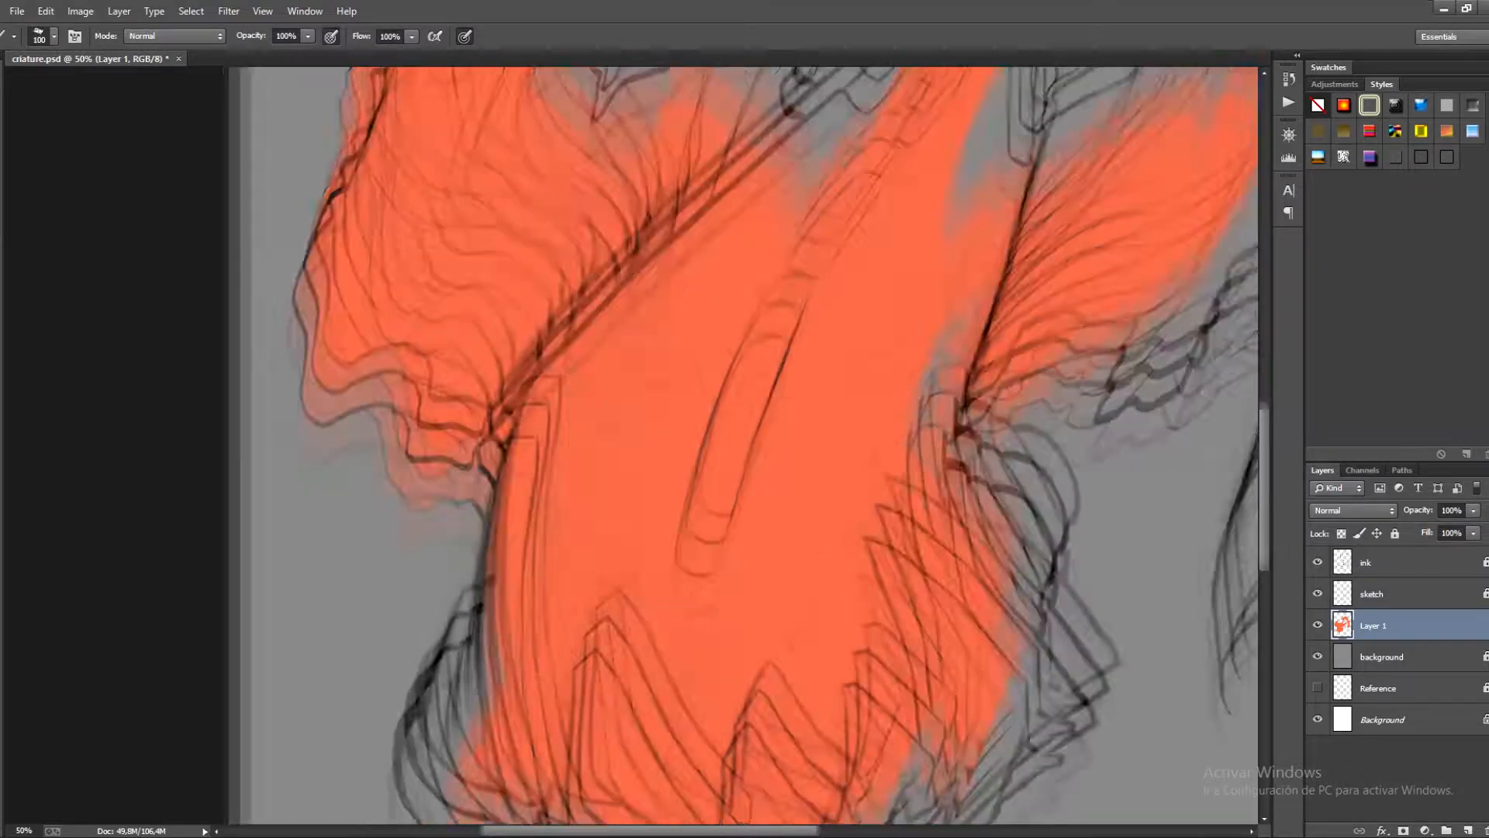
{"action": "scroll", "coordinate": [741, 450], "scroll_direction": "down", "scroll_amount": 4}
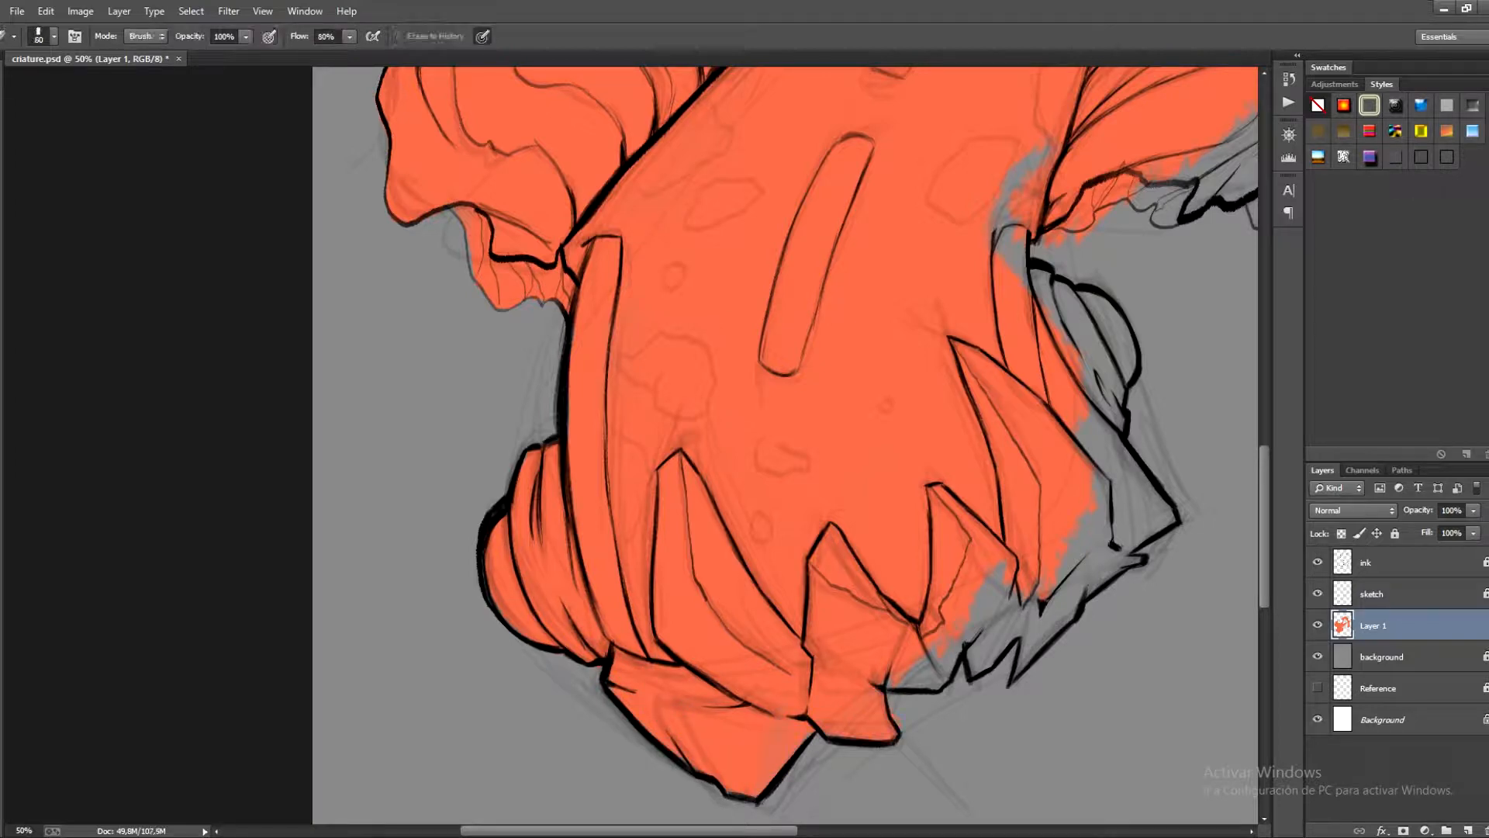
Fill the jagged spikes along the body's lower end and the small ridged bulge on their right with orange.
{"action": "scroll", "coordinate": [631, 445], "scroll_direction": "right", "scroll_amount": 5}
{"action": "left_click_drag", "start_coordinate": [660, 498], "coordinate": [631, 444]}
{"action": "left_click_drag", "start_coordinate": [503, 576], "coordinate": [494, 587]}
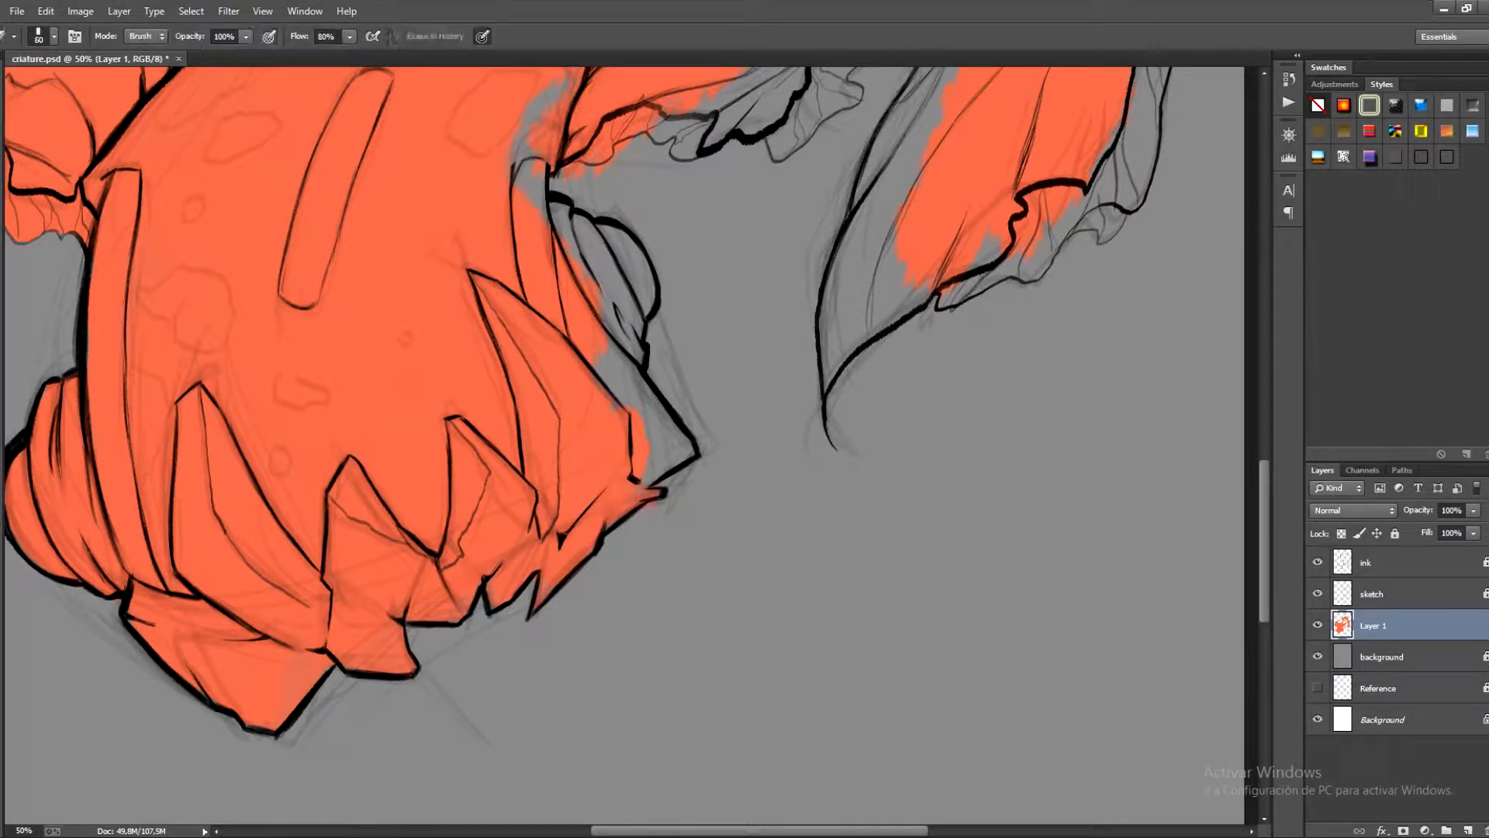
{"action": "mouse_move", "coordinate": [645, 480]}
{"action": "left_mouse_down"}
{"action": "mouse_move", "coordinate": [691, 456]}
{"action": "mouse_move", "coordinate": [686, 488]}
{"action": "left_mouse_up"}
{"action": "key", "text": "r"}
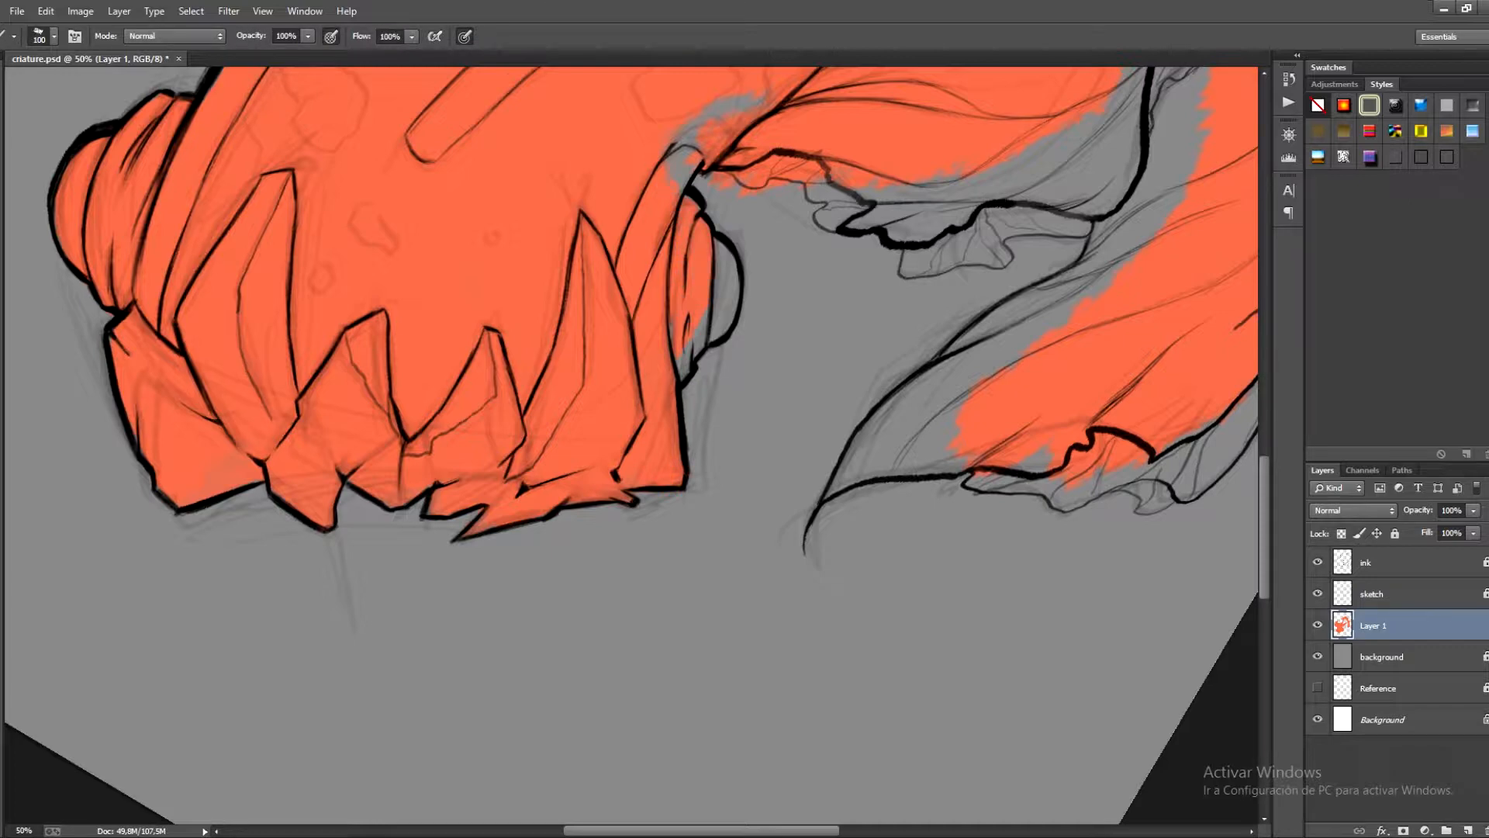
{"action": "left_click_drag", "start_coordinate": [721, 256], "coordinate": [723, 332]}
{"action": "mouse_move", "coordinate": [756, 182]}
{"action": "left_mouse_down"}
{"action": "mouse_move", "coordinate": [682, 236]}
{"action": "mouse_move", "coordinate": [698, 396]}
{"action": "left_mouse_up"}
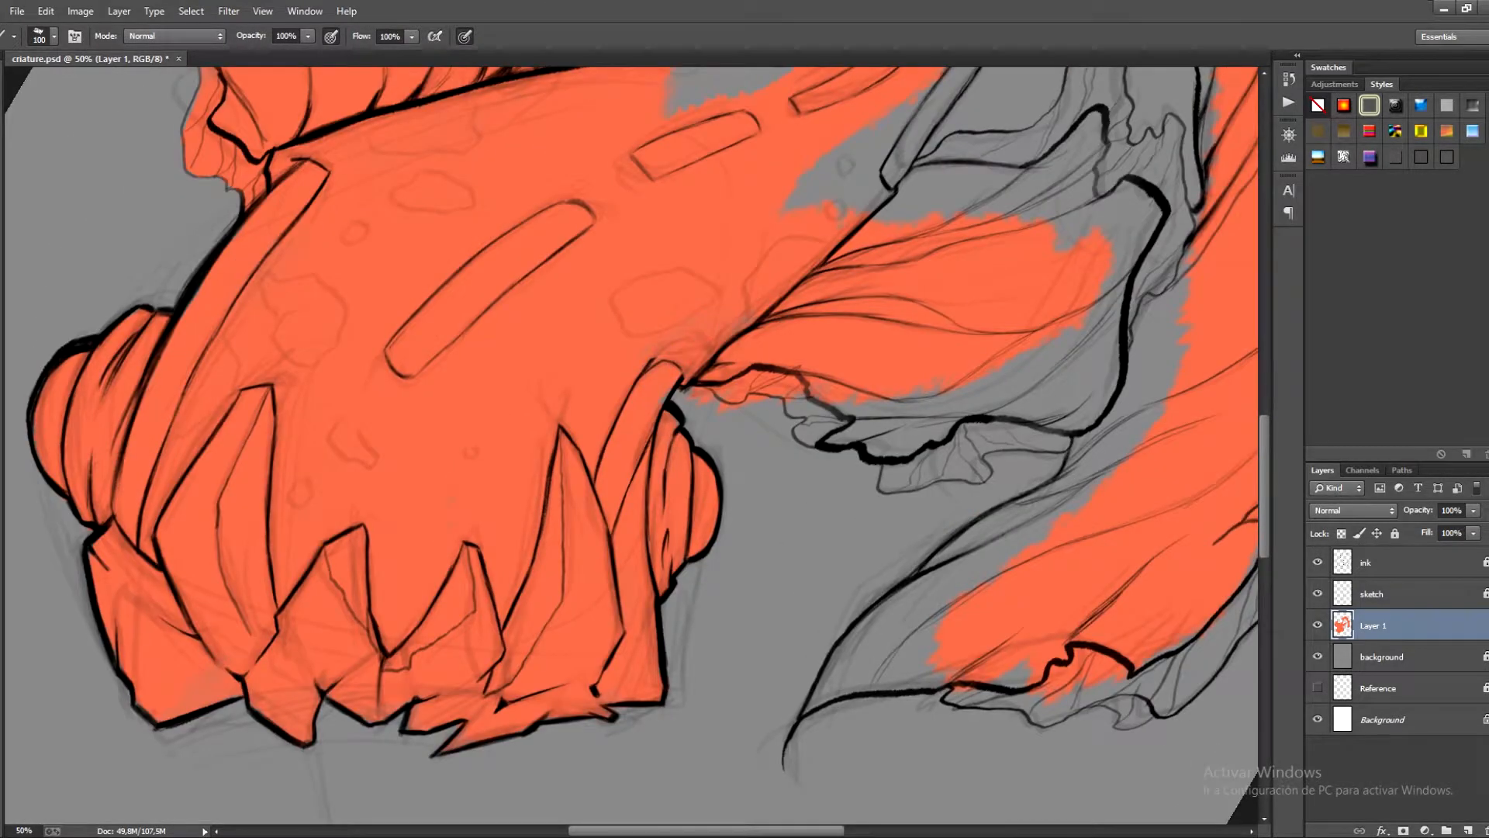
Paint the lower part of the right side fin and its ruffled bottom edge orange, cleaning up the outline.
{"action": "left_click_drag", "start_coordinate": [775, 466], "coordinate": [649, 452]}
{"action": "key", "text": "e"}
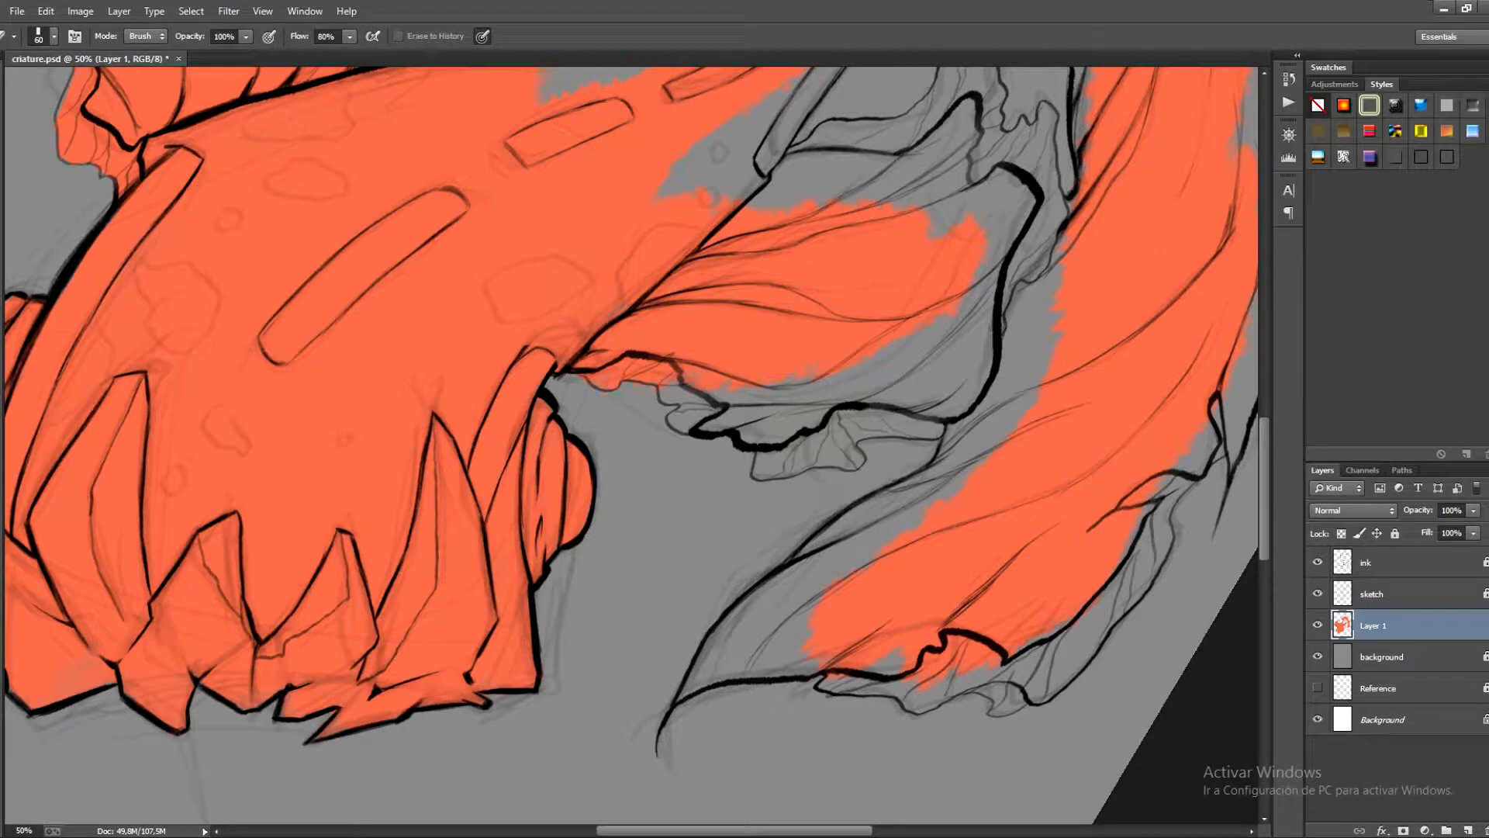
{"action": "key", "text": "b"}
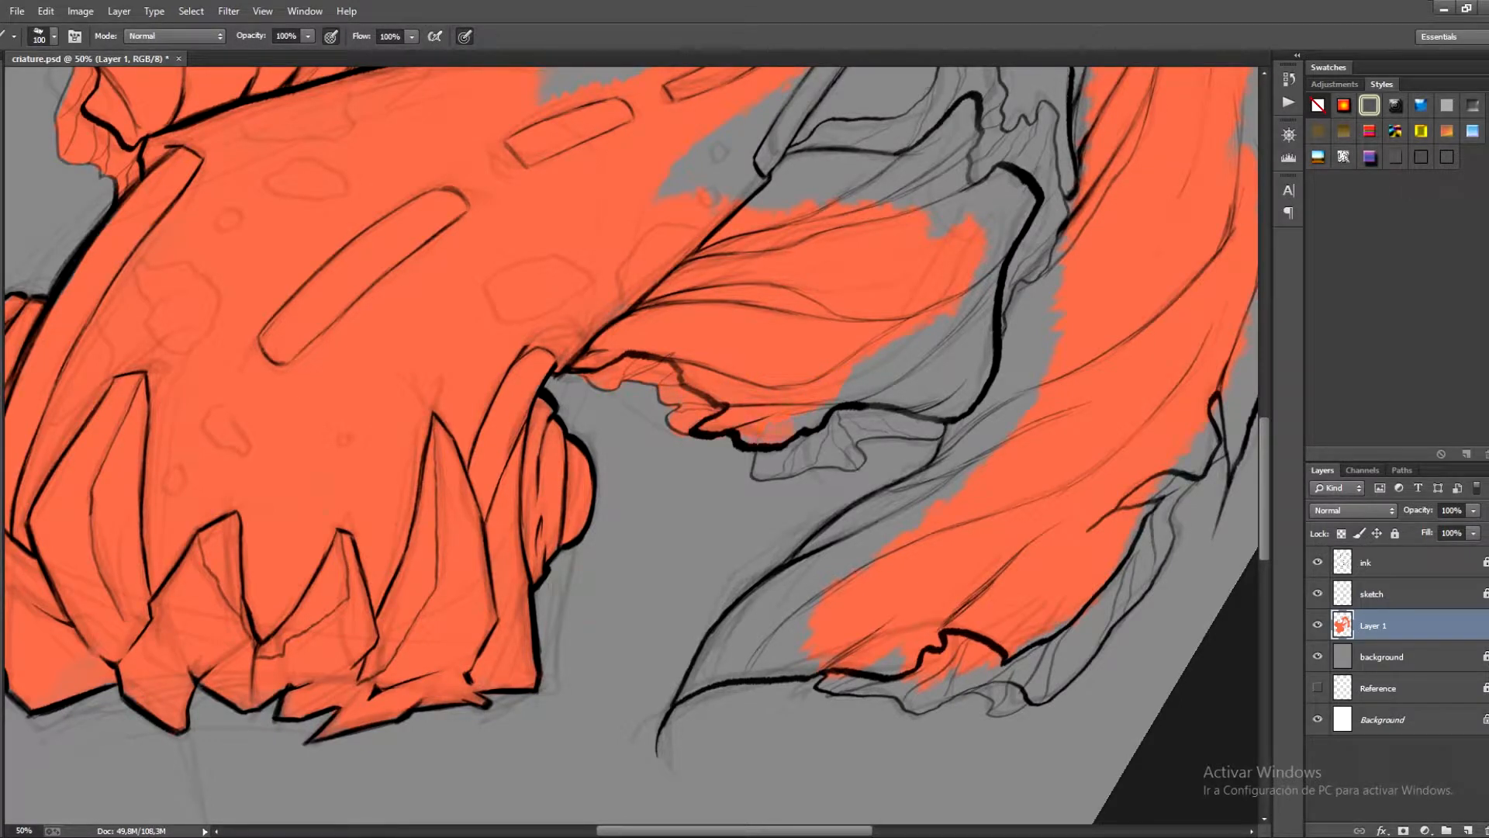
{"action": "key", "text": "e"}
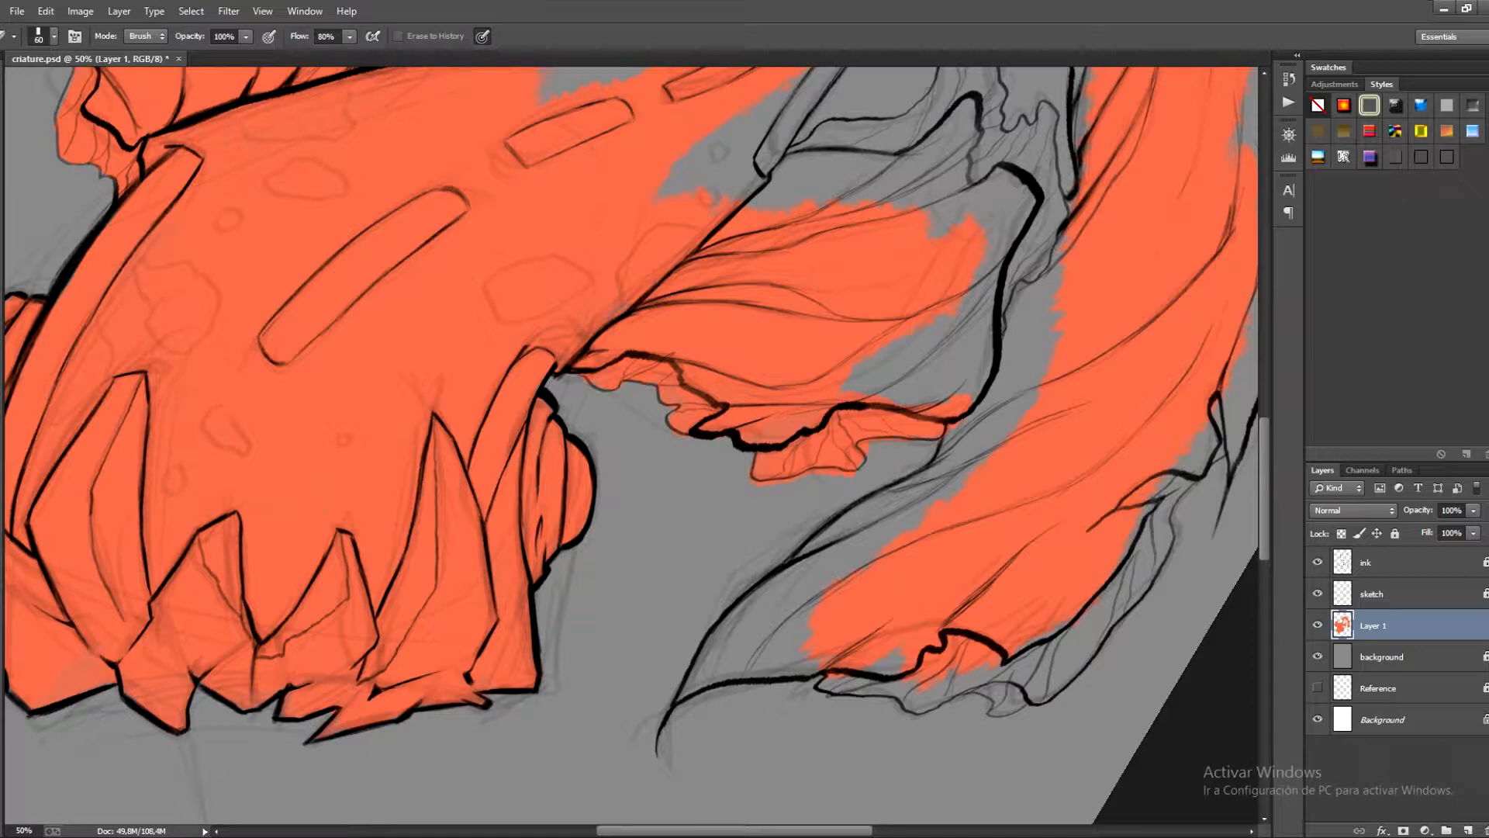
{"action": "key", "text": "b"}
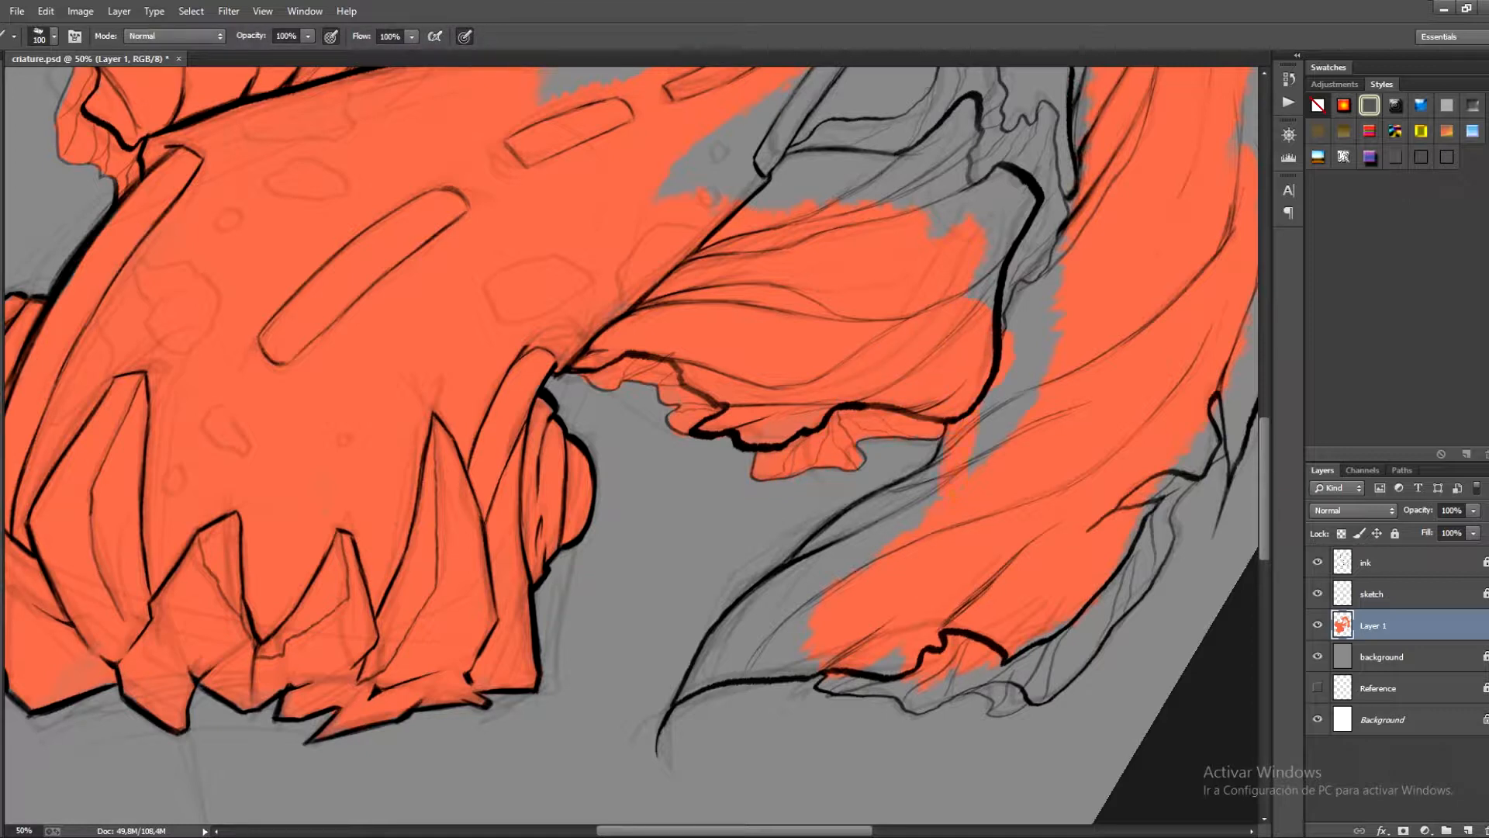
Fill the gap between the right side fin and the large tail fin, and the tail fin's pointed tip, with orange.
{"action": "left_click_drag", "start_coordinate": [1036, 256], "coordinate": [1024, 399]}
{"action": "left_click_drag", "start_coordinate": [915, 543], "coordinate": [831, 395]}
{"action": "left_click_drag", "start_coordinate": [845, 353], "coordinate": [645, 503]}
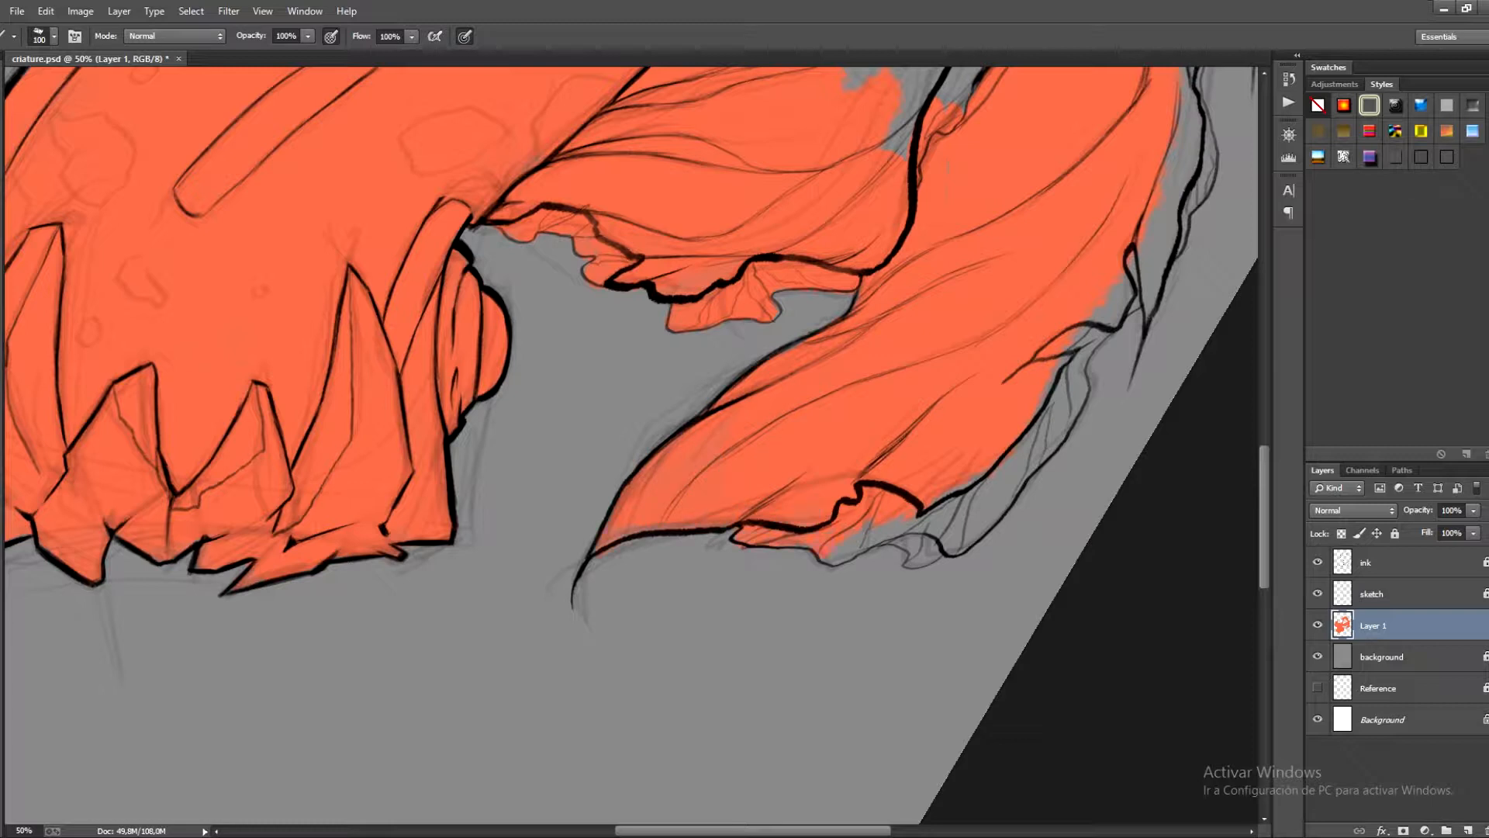
Paint the ruffled border near the tail fin's tip orange, tidy its edge and save the drawing.
{"action": "key", "text": "e"}
{"action": "key", "text": "b"}
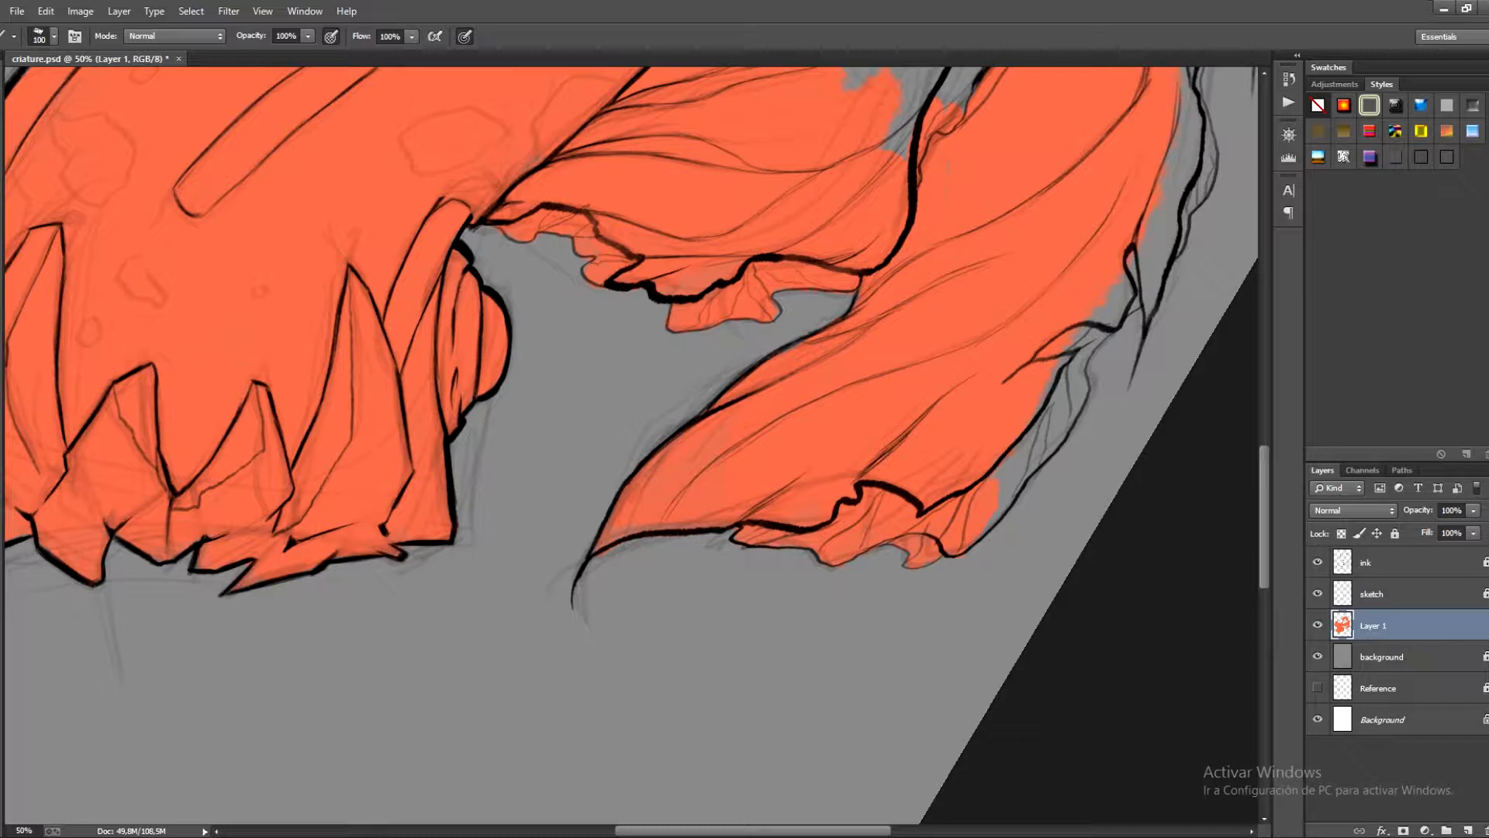
{"action": "key", "text": "e"}
{"action": "key", "text": "r"}
{"action": "left_click_drag", "start_coordinate": [776, 527], "coordinate": [571, 289]}
{"action": "key", "text": "b"}
{"action": "key", "text": "ctrl+s"}
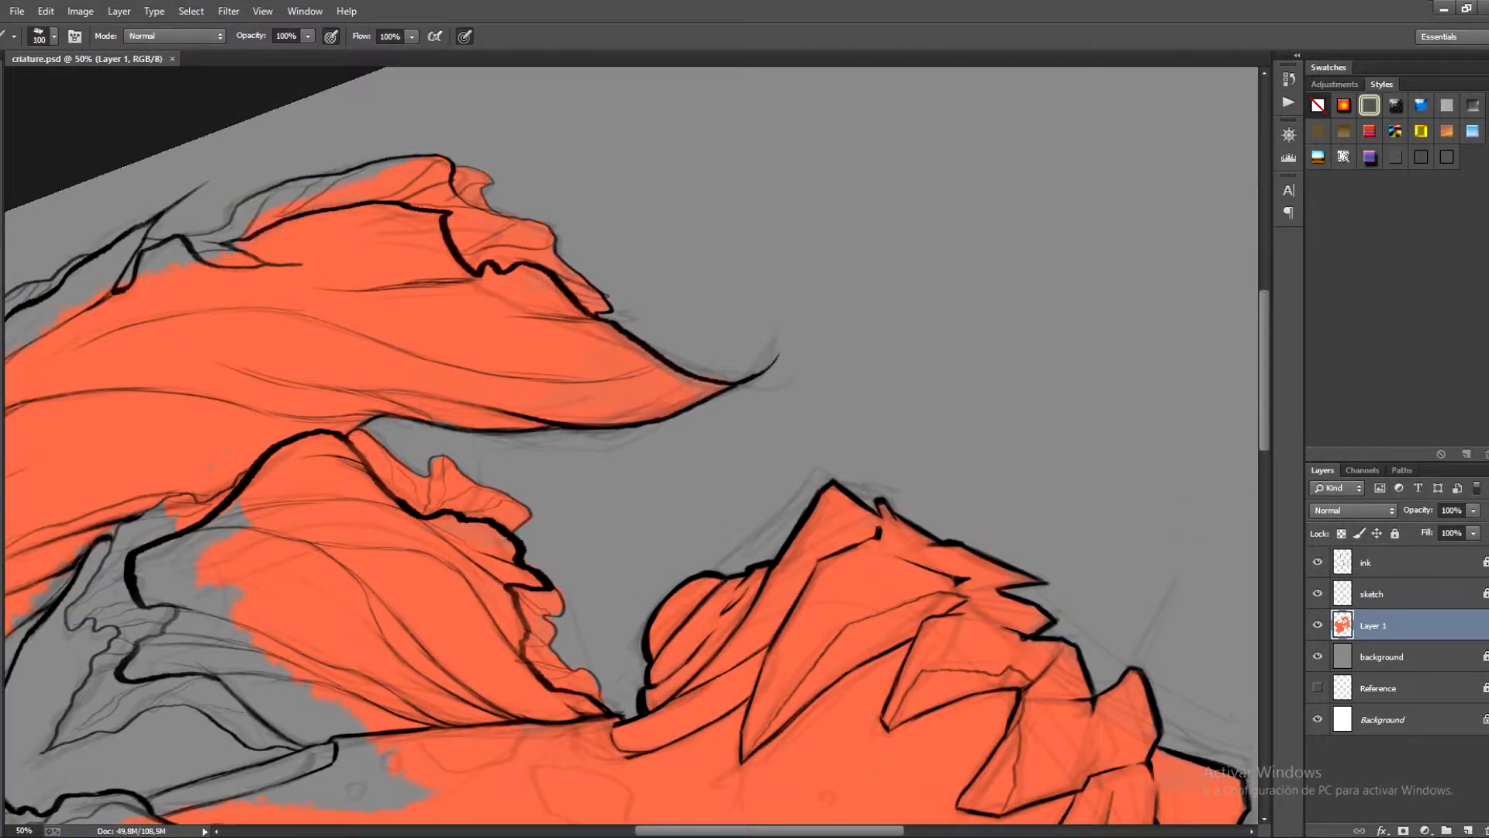
Reduce the brush size to 60 and fill the tail fin's outer edge around the first spike with orange.
{"action": "key", "text": "bracketleft"}
{"action": "key", "text": "bracketleft"}
{"action": "key", "text": "bracketleft"}
{"action": "key", "text": "bracketleft"}
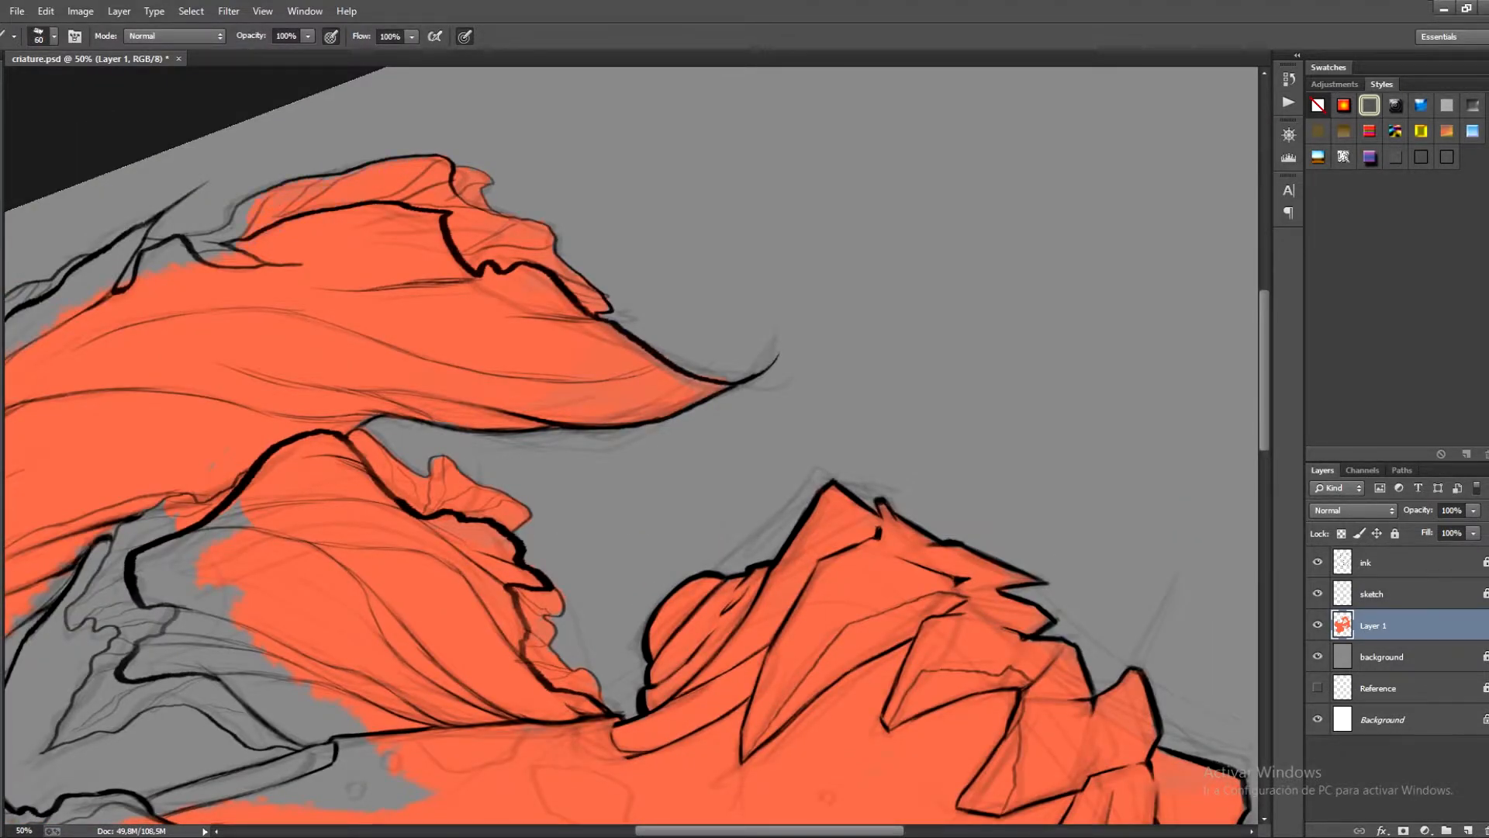
{"action": "left_click_drag", "start_coordinate": [128, 272], "coordinate": [205, 235]}
Continue the orange fill along the tail fin's outer border and into the curled folds at its bend.
{"action": "mouse_move", "coordinate": [388, 434]}
{"action": "left_mouse_down"}
{"action": "mouse_move", "coordinate": [597, 452]}
{"action": "mouse_move", "coordinate": [817, 412]}
{"action": "left_mouse_up"}
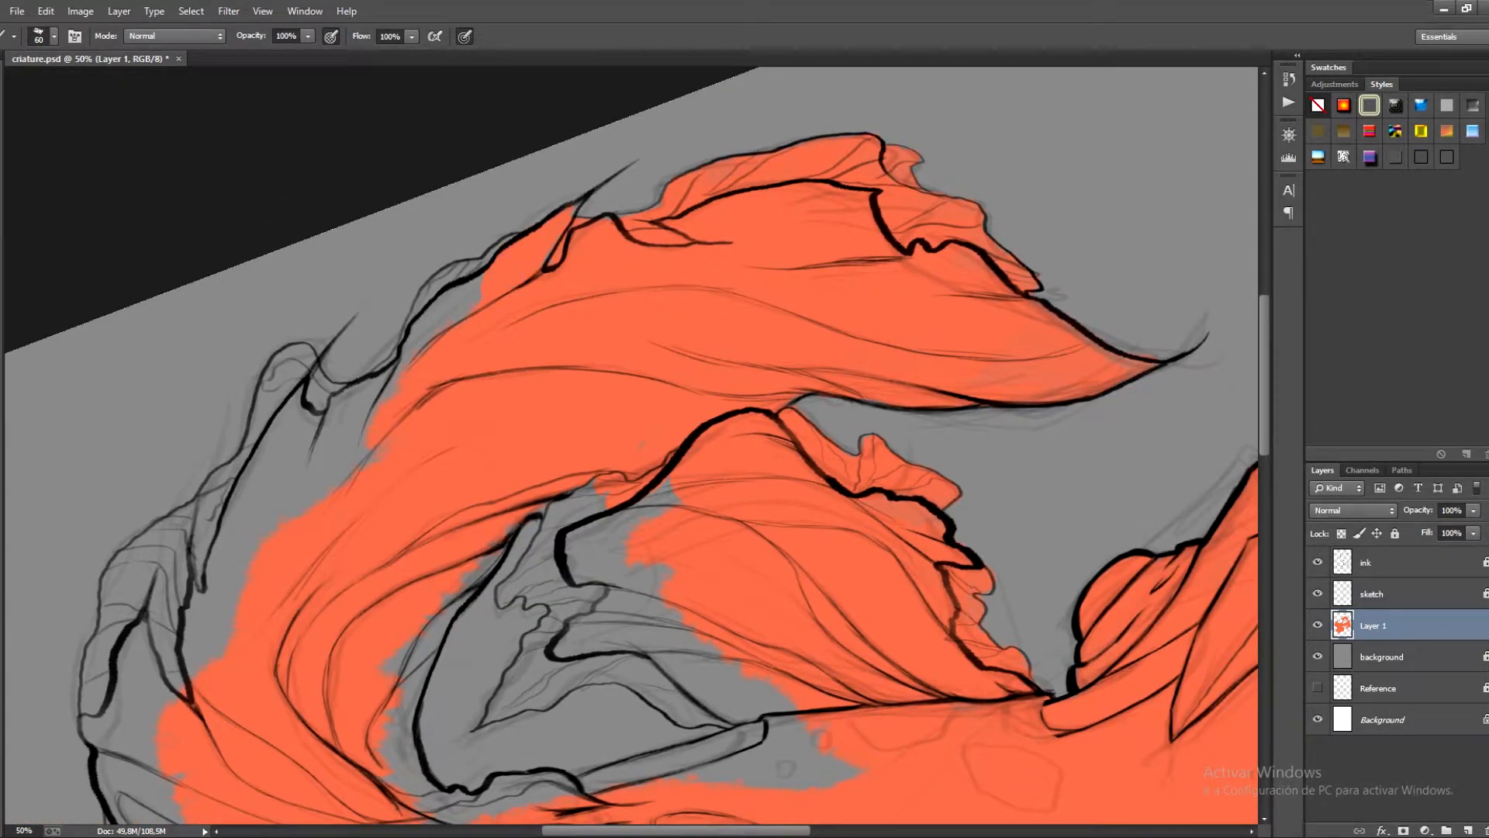
{"action": "left_click_drag", "start_coordinate": [467, 301], "coordinate": [405, 363]}
{"action": "left_click_drag", "start_coordinate": [351, 439], "coordinate": [496, 339]}
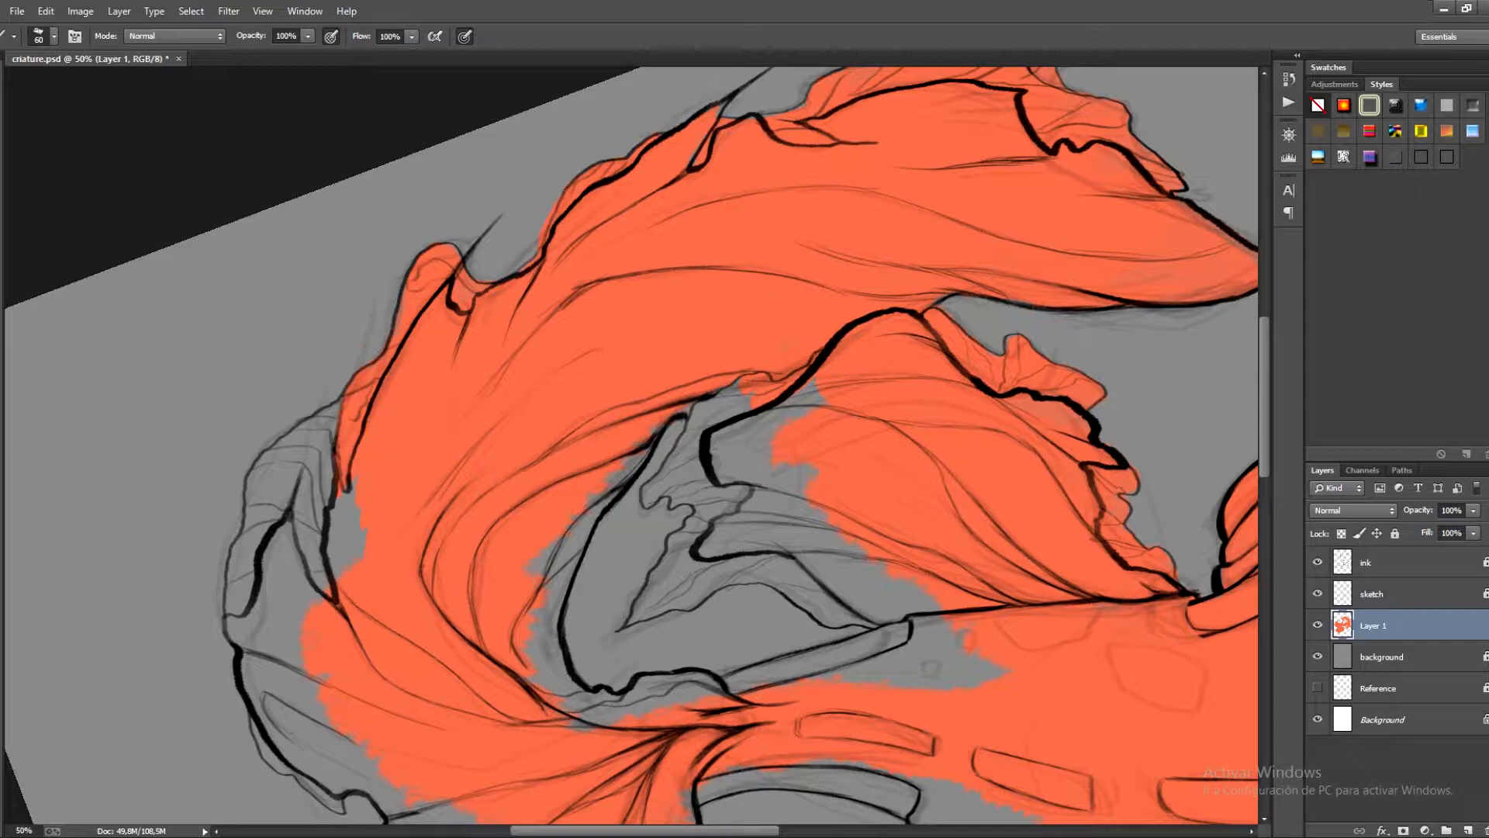
{"action": "mouse_move", "coordinate": [299, 436]}
{"action": "left_mouse_down"}
{"action": "mouse_move", "coordinate": [258, 512]}
{"action": "mouse_move", "coordinate": [270, 467]}
{"action": "left_mouse_up"}
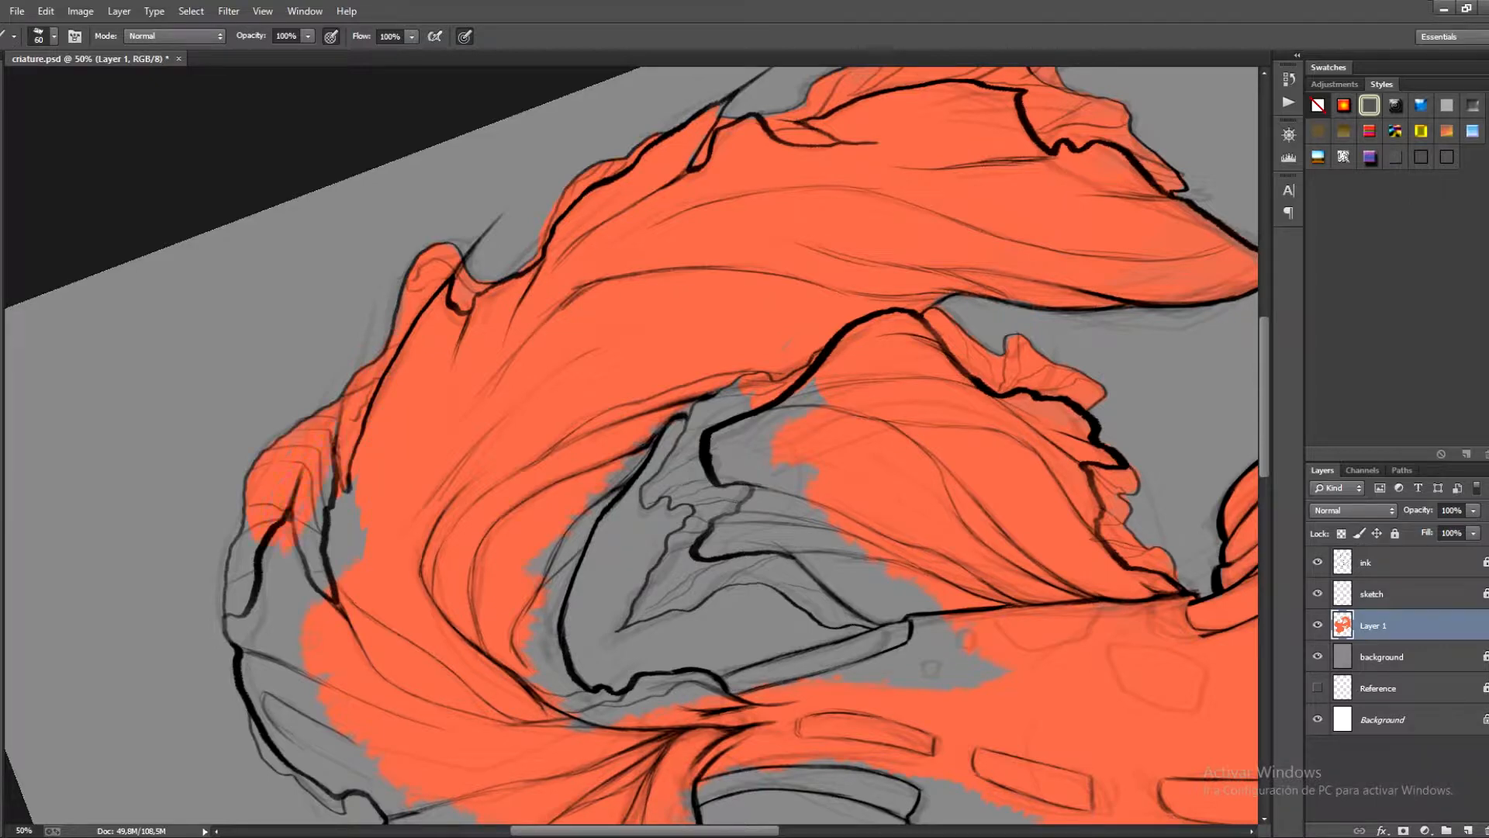
{"action": "left_click_drag", "start_coordinate": [345, 497], "coordinate": [351, 563]}
Fill the remaining grey patches inside the tail fin's bend and the scalloped border beyond it with orange.
{"action": "left_click_drag", "start_coordinate": [357, 559], "coordinate": [511, 391]}
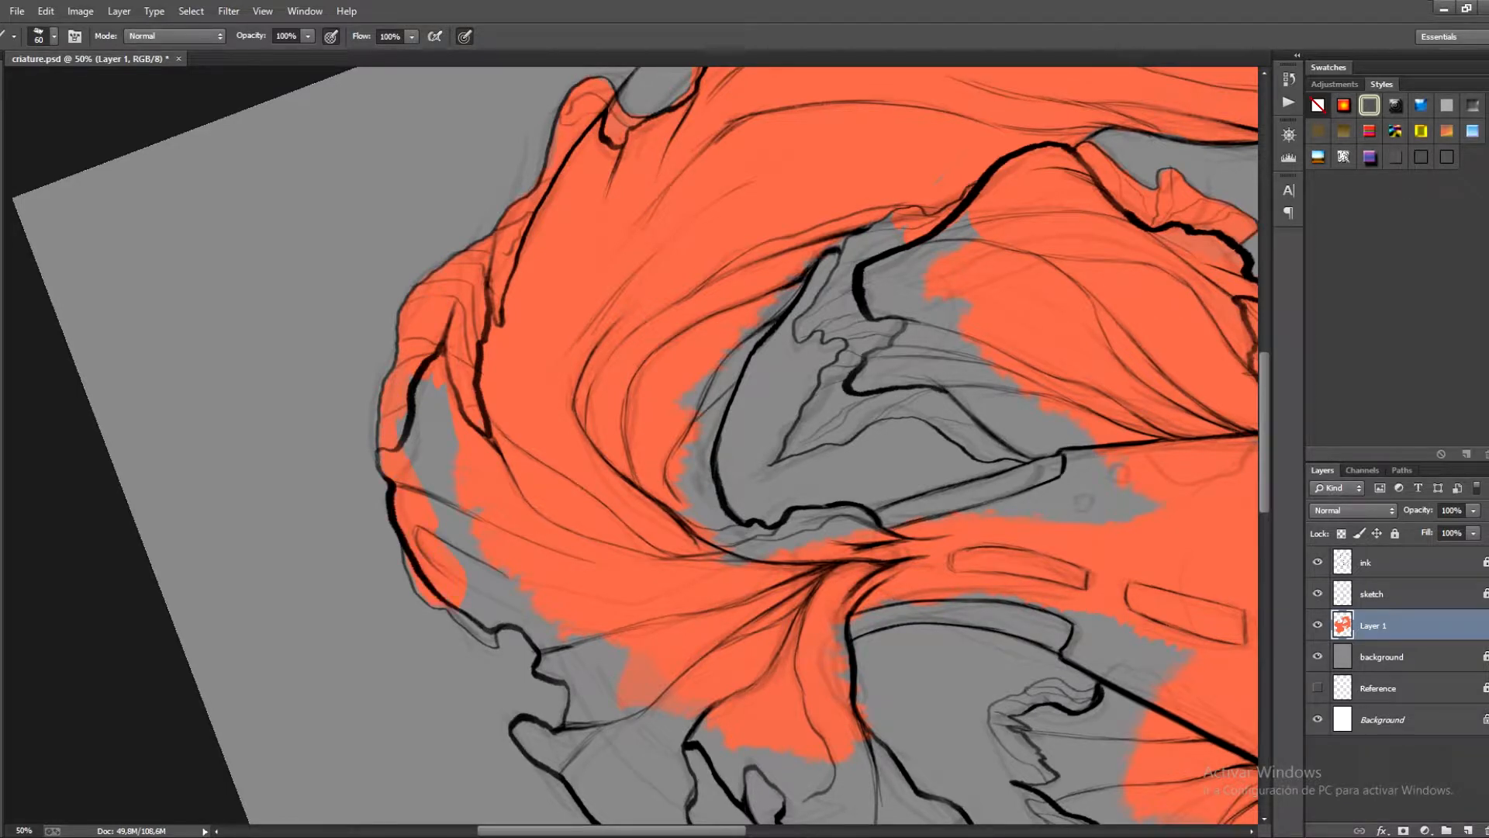
{"action": "key", "text": "e"}
{"action": "key", "text": "b"}
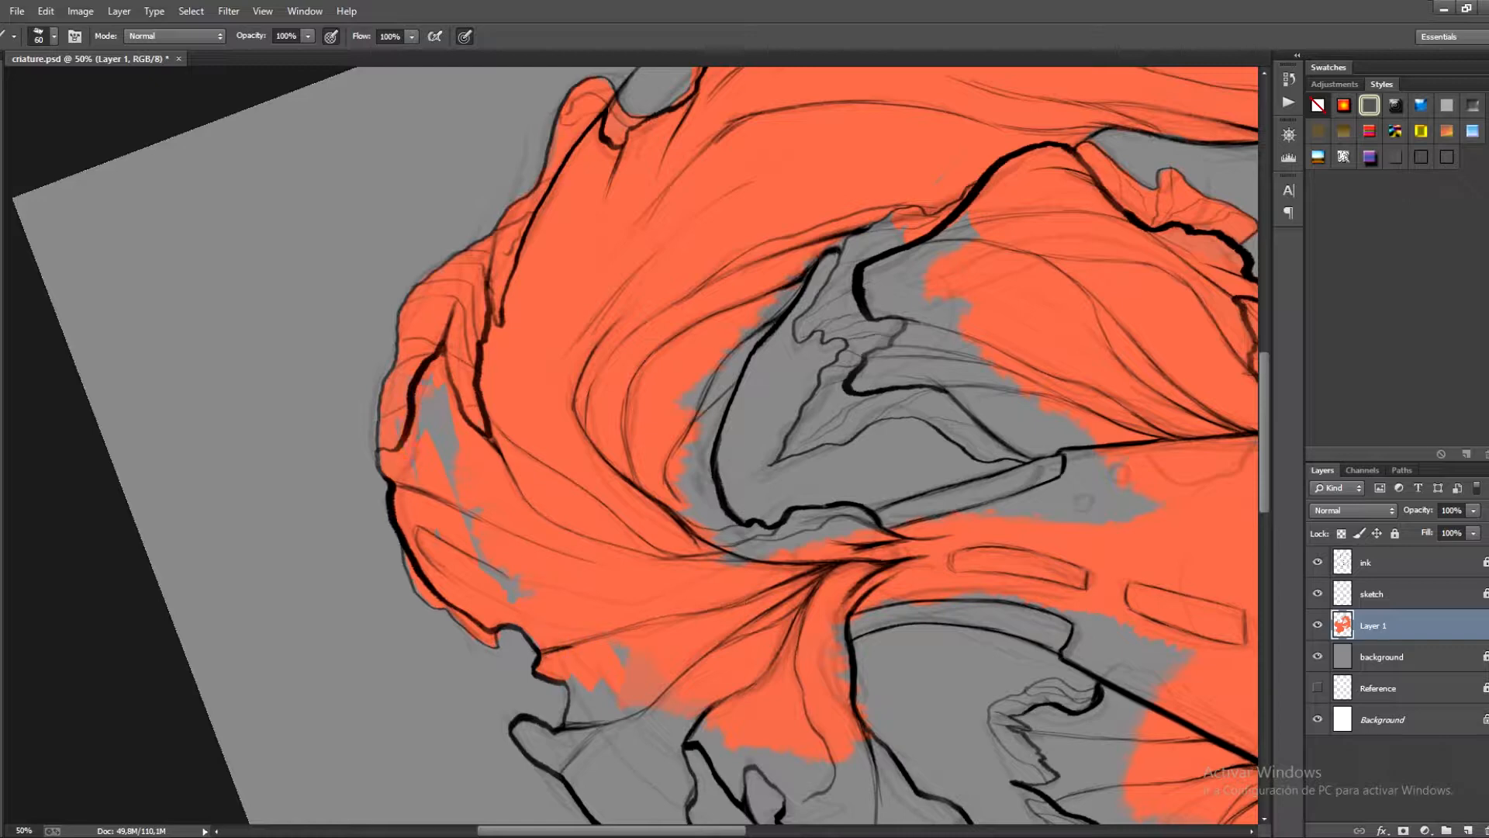
{"action": "left_click_drag", "start_coordinate": [614, 648], "coordinate": [644, 674]}
Paint the two rounded lobes at the end of the tail fan orange up to their ink outlines.
{"action": "mouse_move", "coordinate": [644, 667]}
{"action": "left_mouse_down"}
{"action": "mouse_move", "coordinate": [532, 324]}
{"action": "mouse_move", "coordinate": [536, 340]}
{"action": "left_mouse_up"}
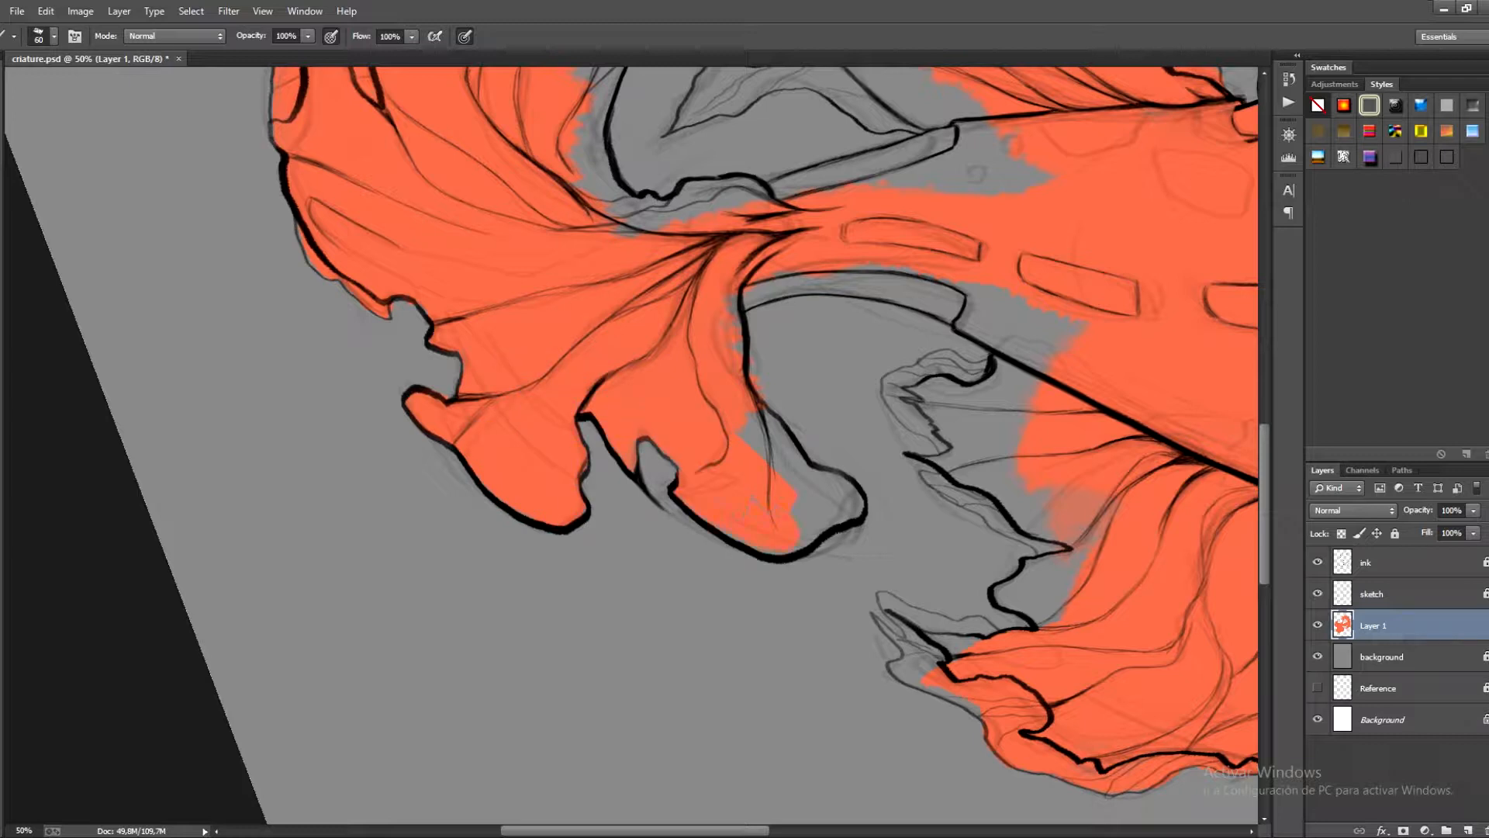
{"action": "key", "text": "r"}
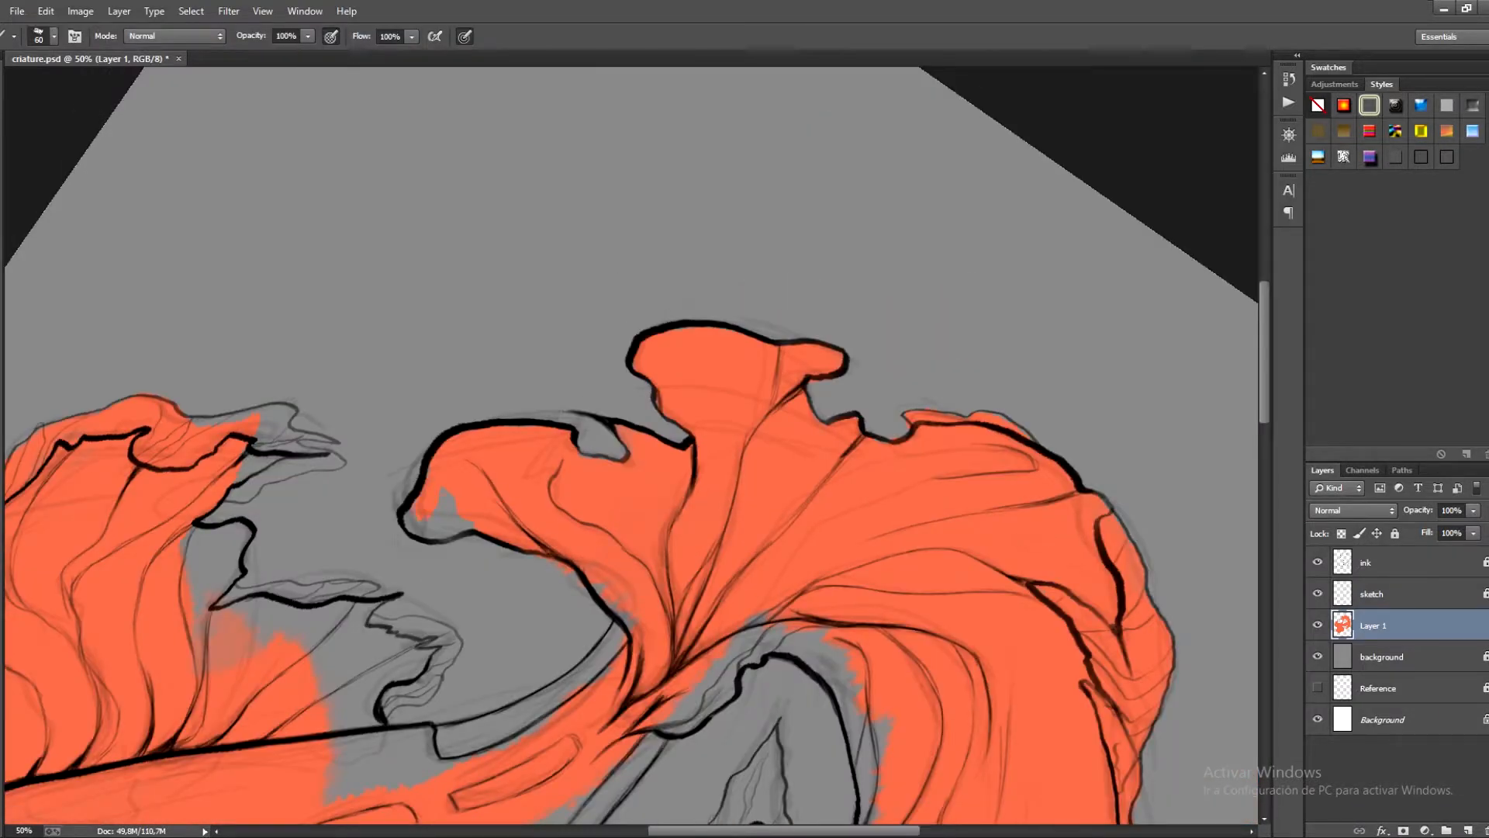
{"action": "scroll", "coordinate": [629, 442], "scroll_direction": "down", "scroll_amount": 5}
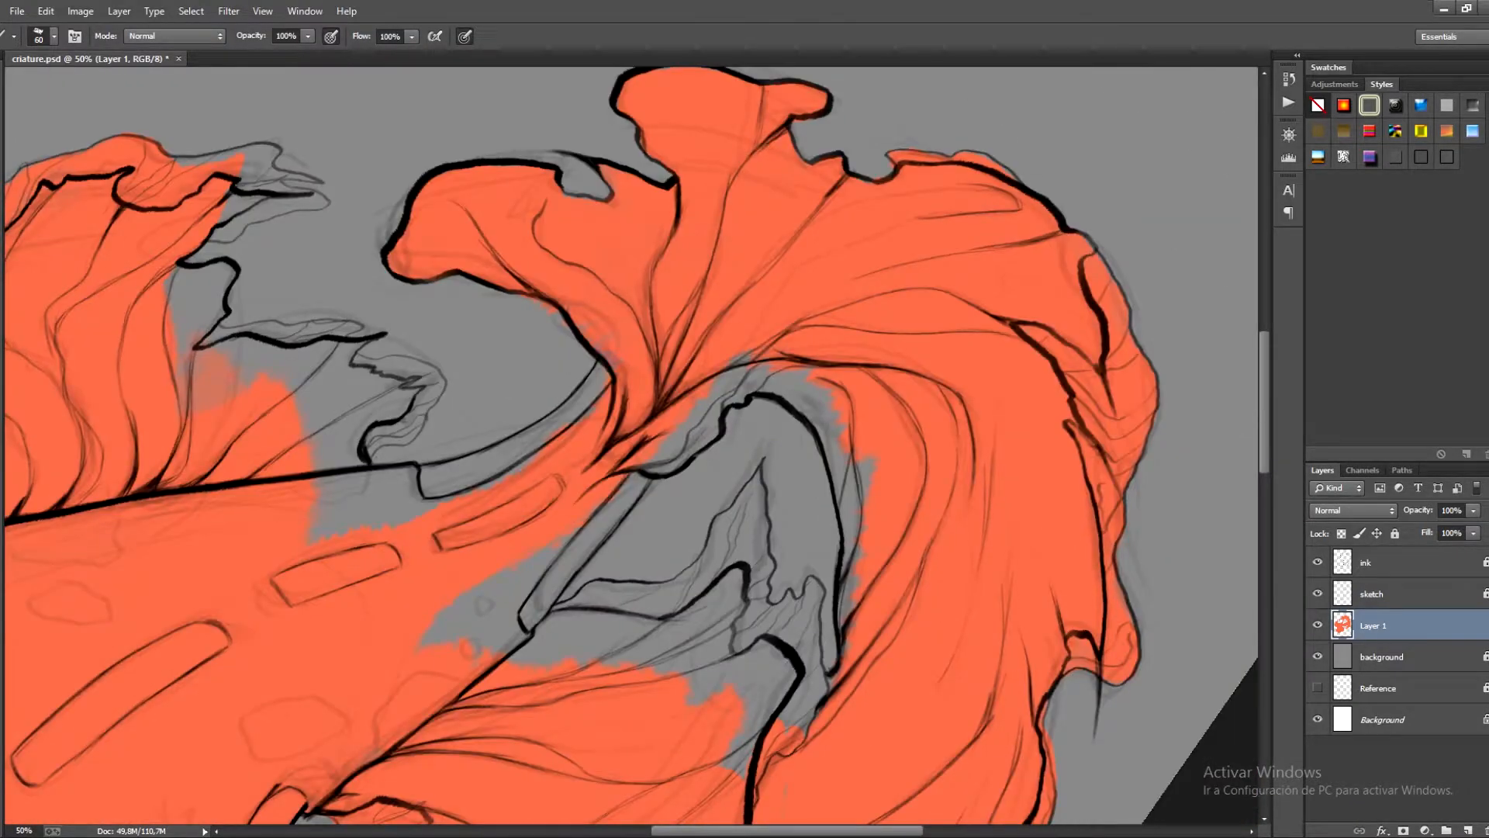
Fill the narrow plates on both sides of the tail's base and the remaining grey gaps on the upper body with orange.
{"action": "key", "text": "e"}
{"action": "key", "text": "b"}
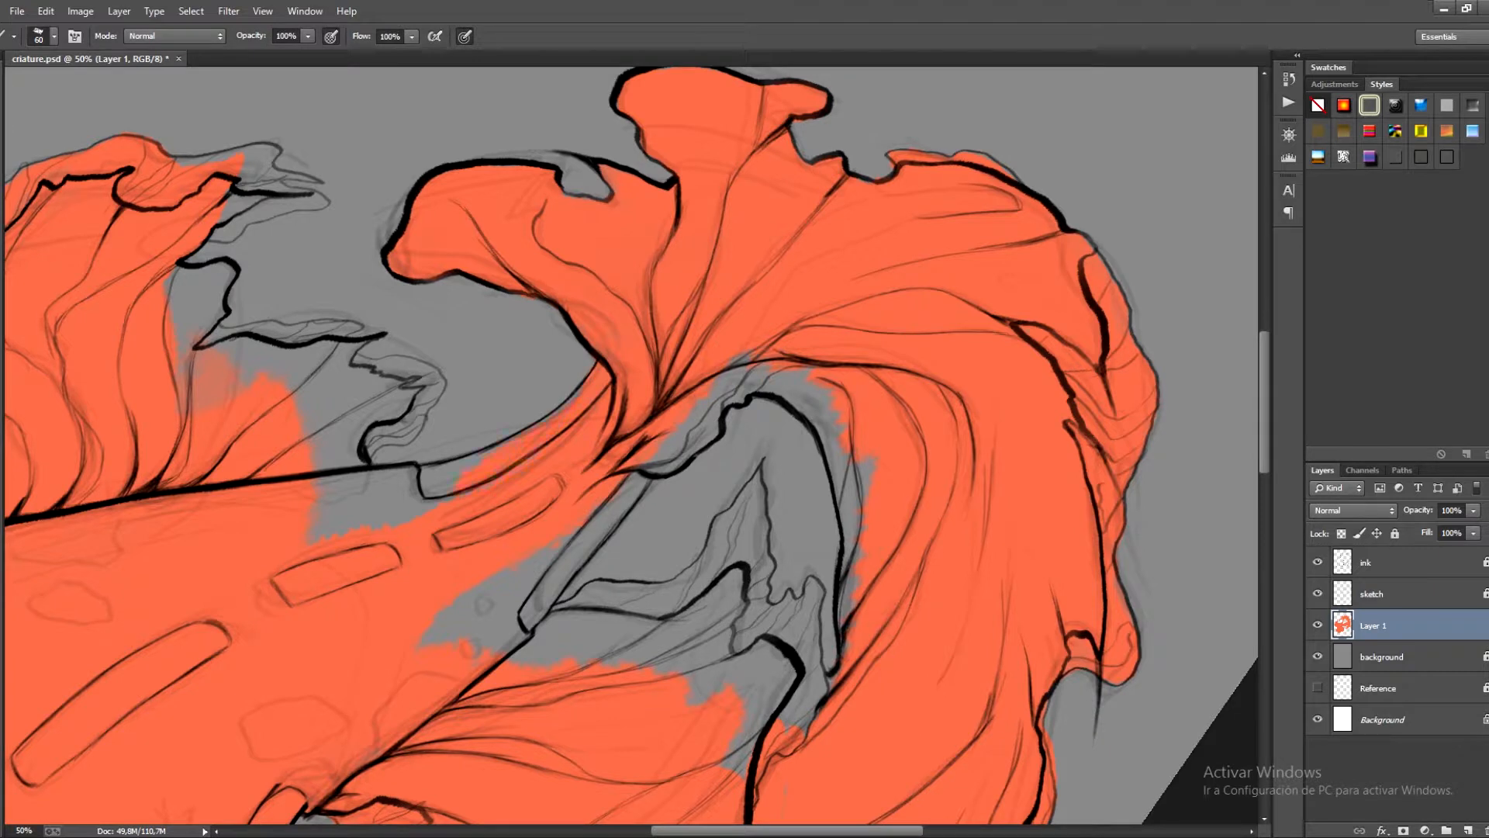
{"action": "key", "text": "e"}
{"action": "key", "text": "v"}
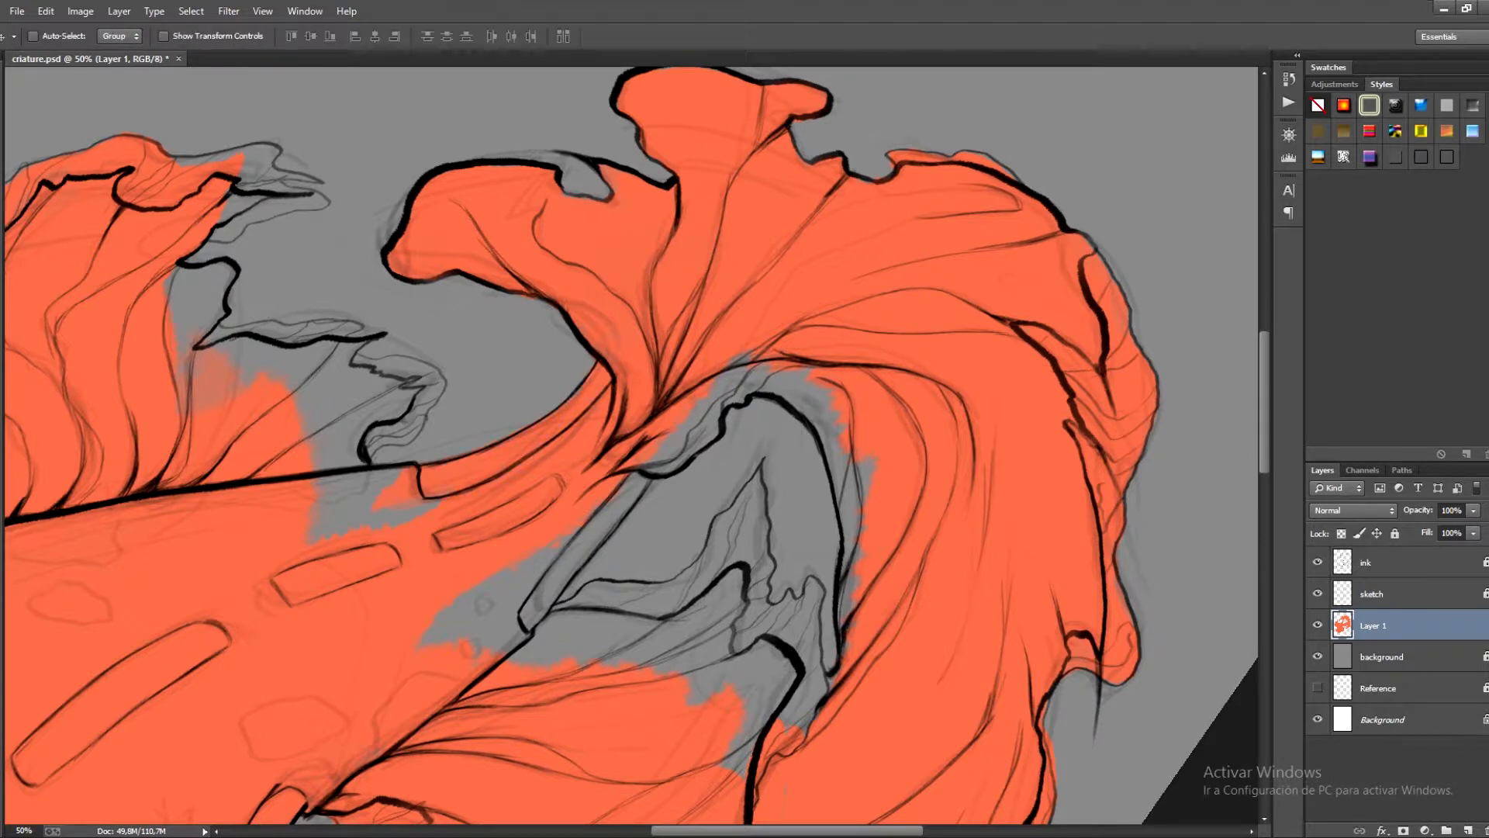
{"action": "key", "text": "b"}
{"action": "left_click_drag", "start_coordinate": [322, 496], "coordinate": [423, 511]}
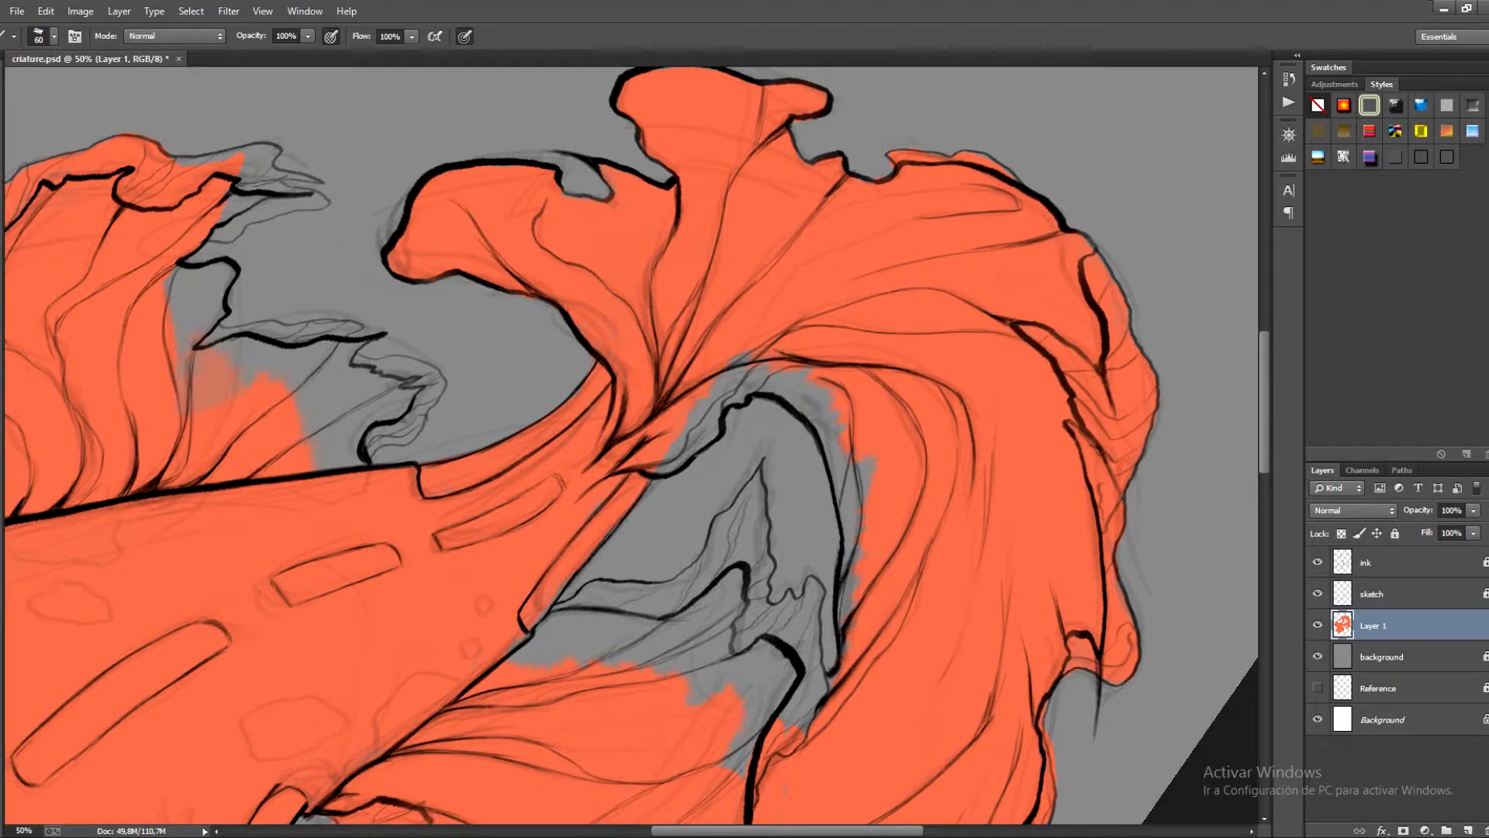
Paint the upper part of the right side fin and the inner edge of the tail fin's arch orange.
{"action": "left_click_drag", "start_coordinate": [690, 574], "coordinate": [673, 442]}
{"action": "left_click_drag", "start_coordinate": [535, 501], "coordinate": [621, 539]}
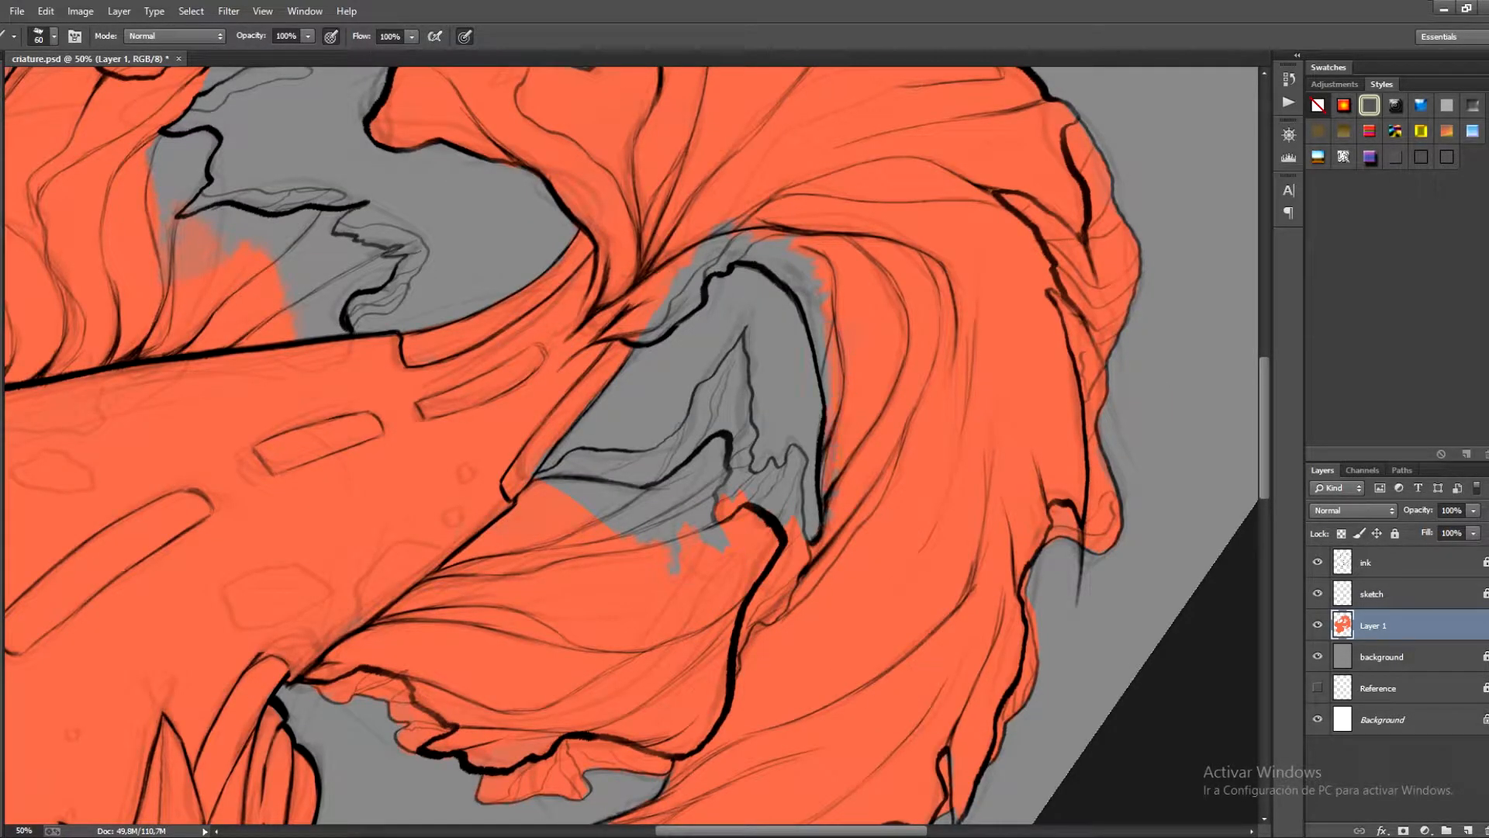
{"action": "key", "text": "r"}
{"action": "left_click_drag", "start_coordinate": [690, 613], "coordinate": [810, 447]}
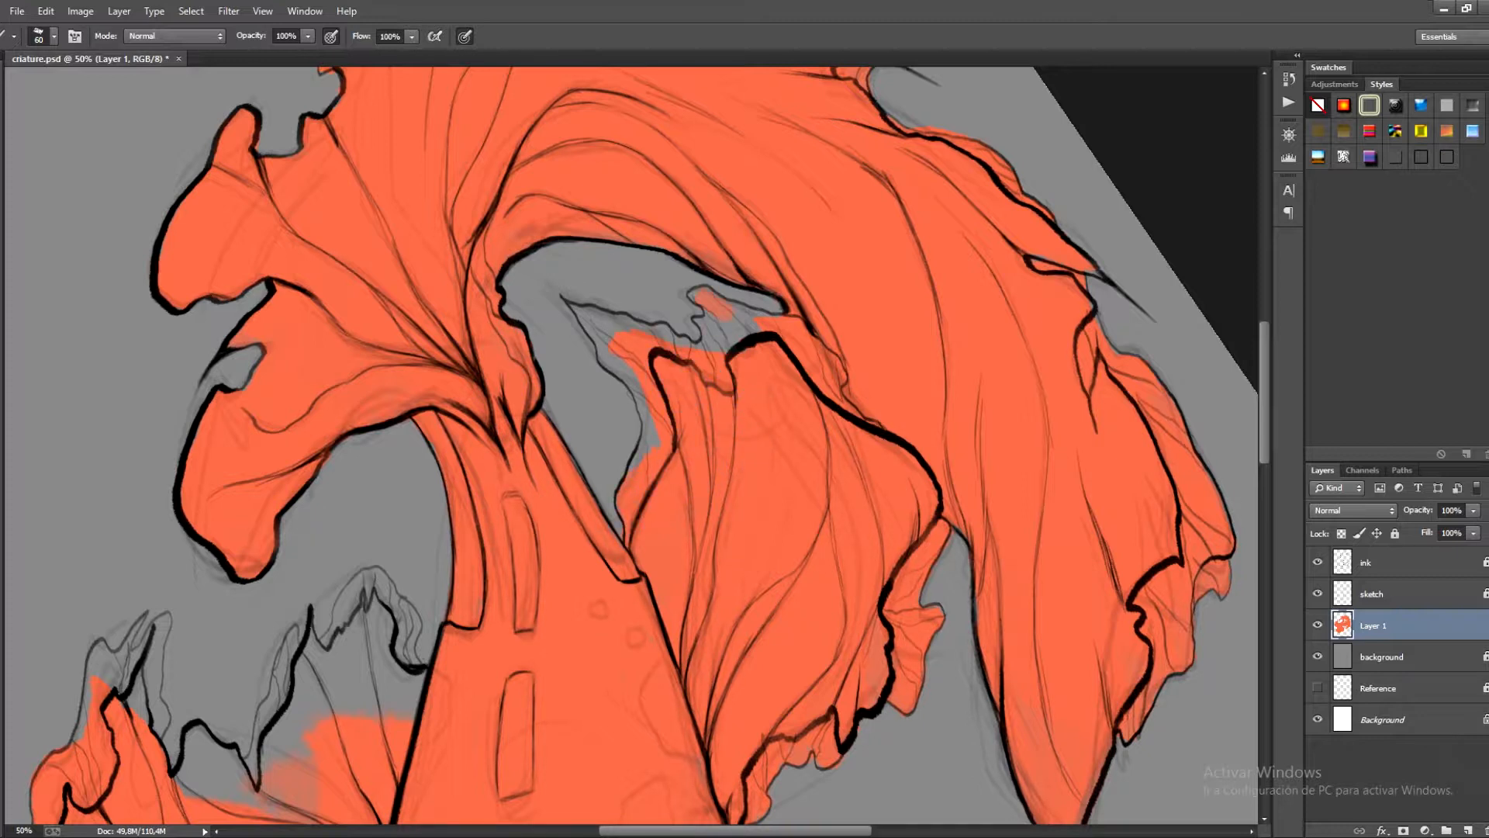
Fill the pointed ruffles at the top of the right side fin with orange and clean up their edges.
{"action": "key", "text": "e"}
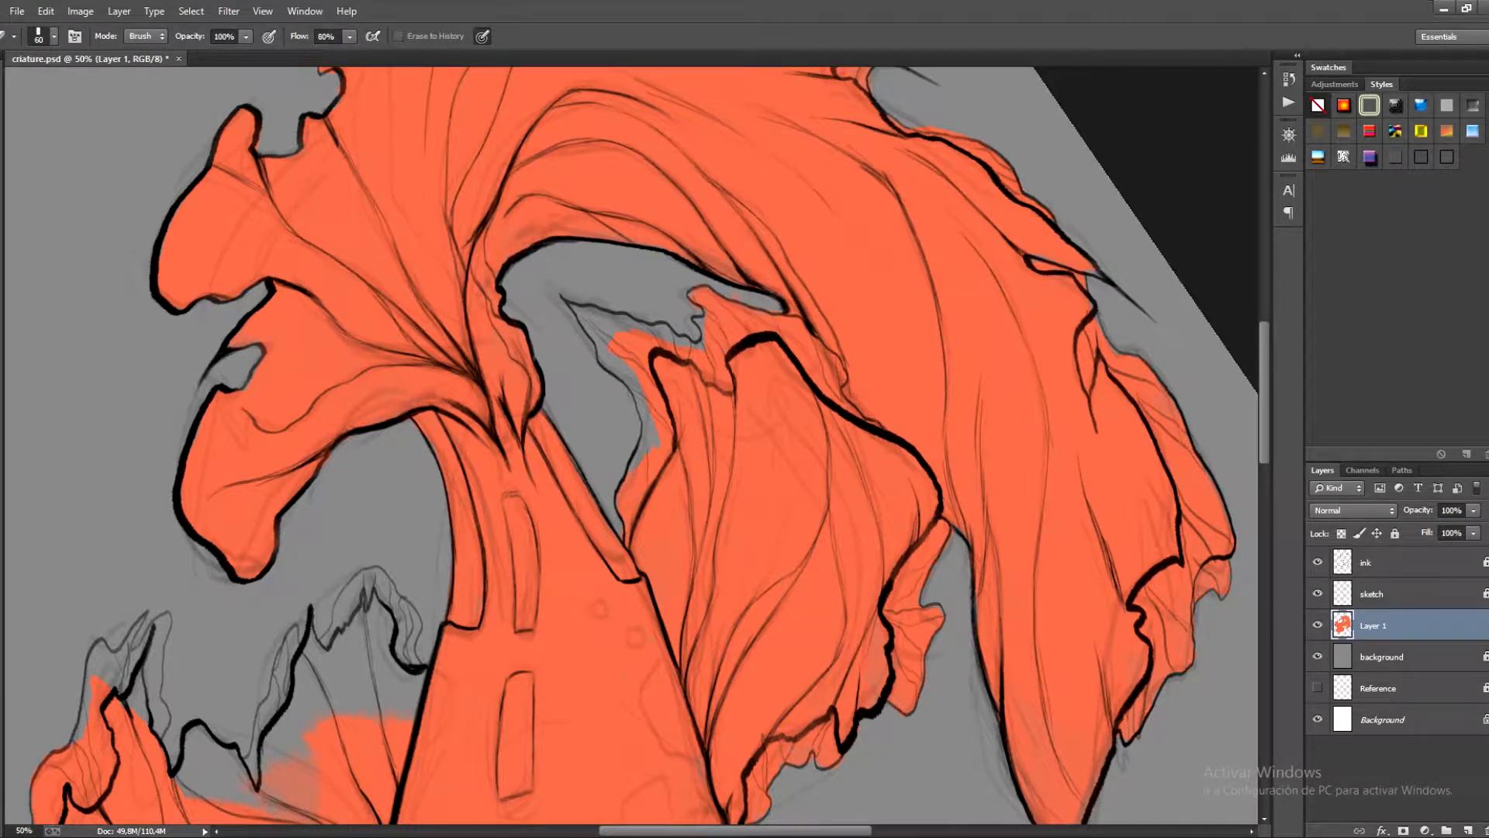
{"action": "key", "text": "b"}
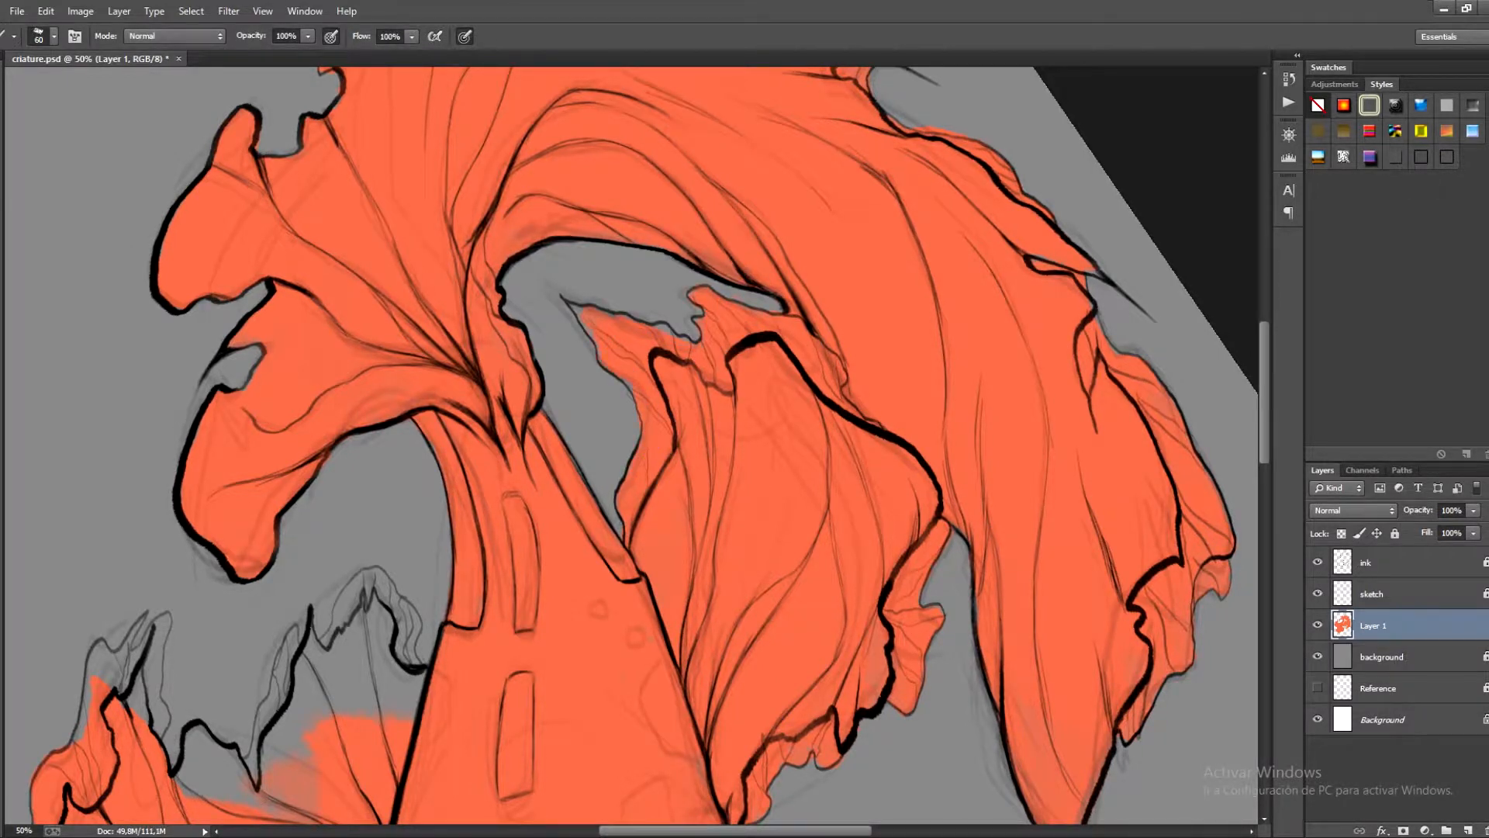
{"action": "key", "text": "e"}
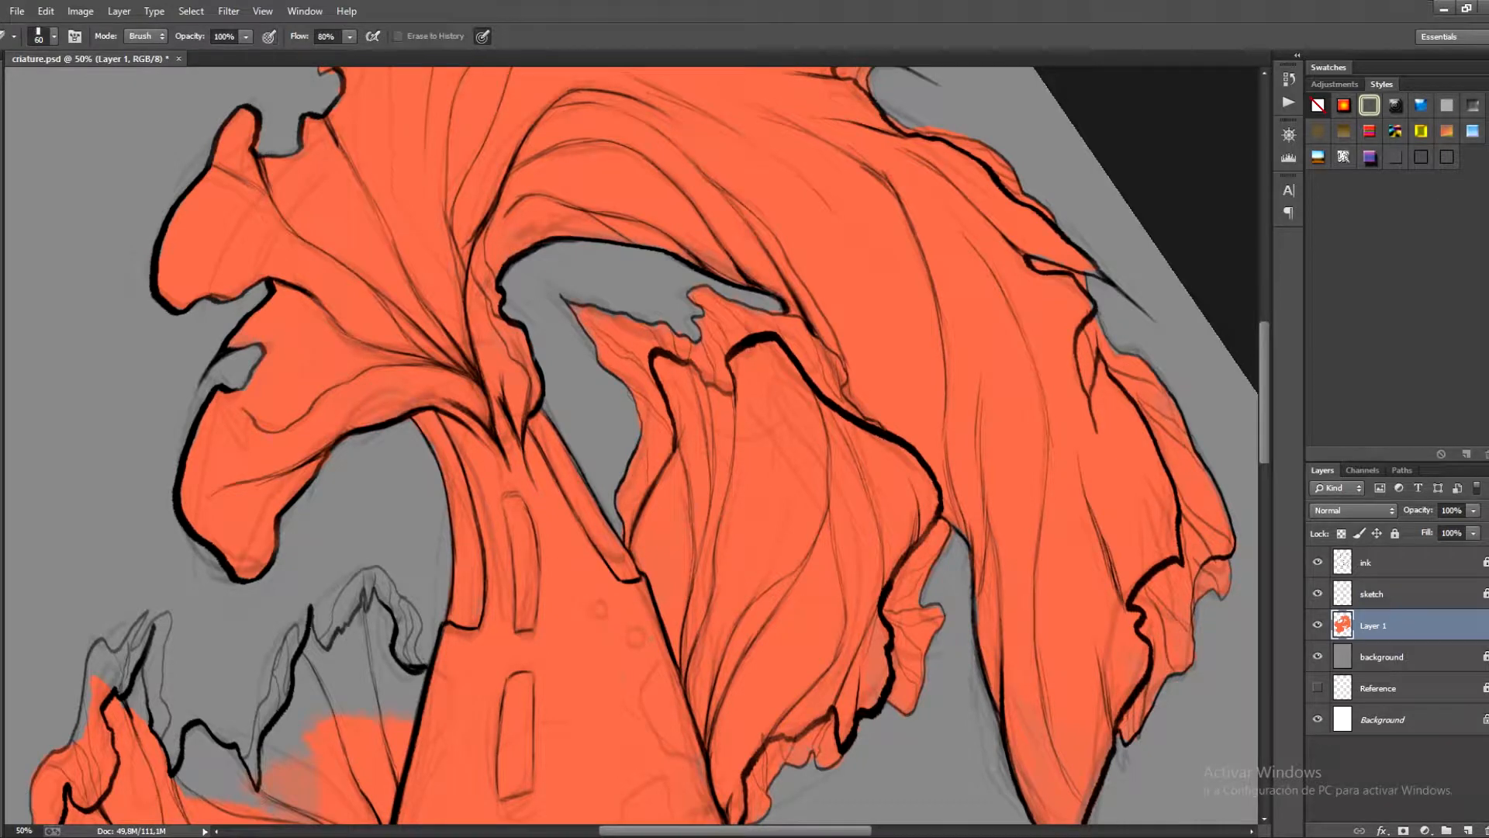
{"action": "key", "text": "b"}
Paint the left fin's upper membrane orange and fill its ruffled tips with the brush size reduced to 40.
{"action": "left_click_drag", "start_coordinate": [372, 699], "coordinate": [595, 429]}
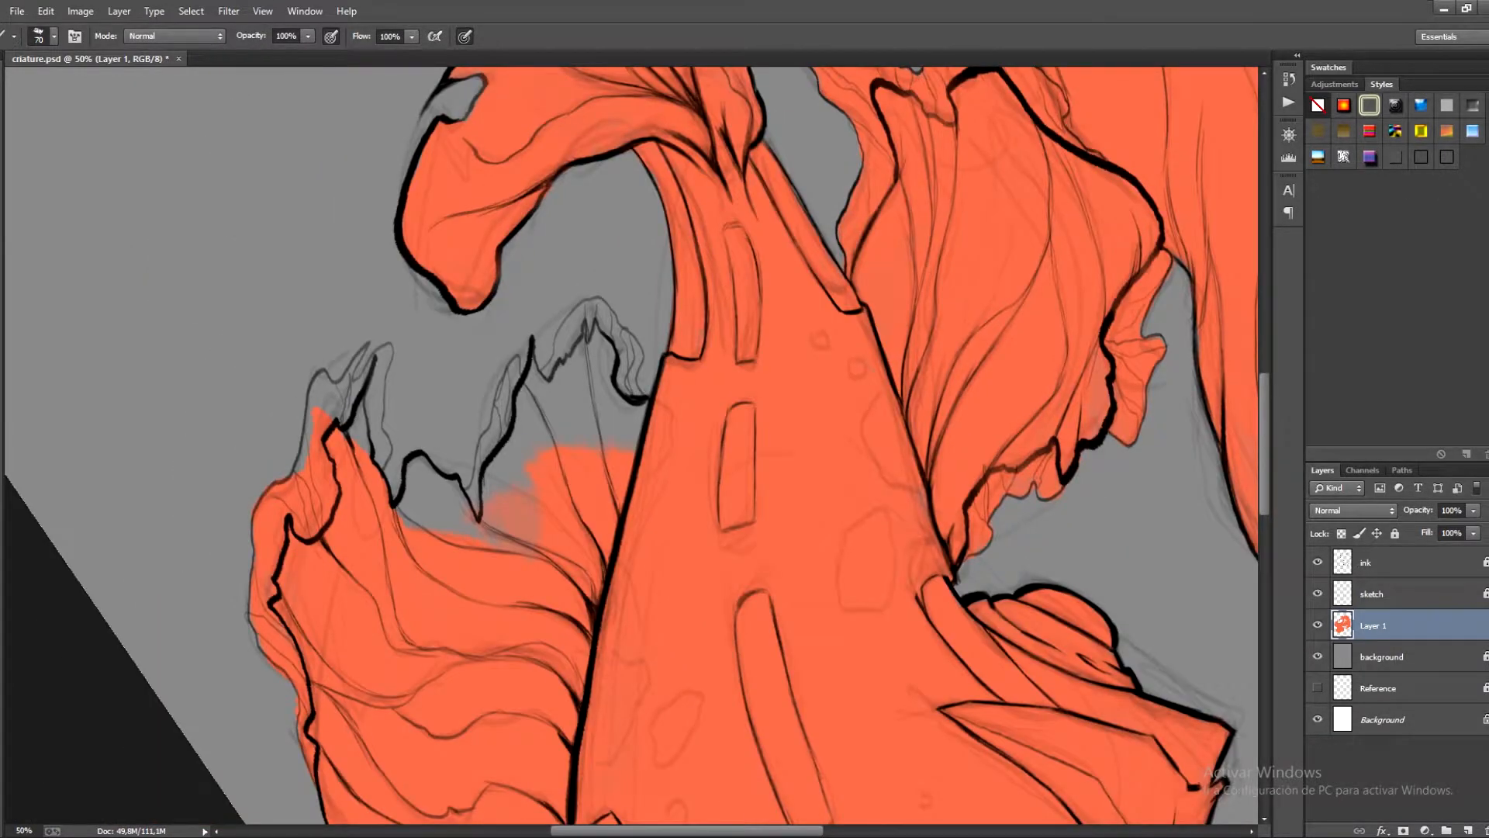
{"action": "left_click_drag", "start_coordinate": [512, 501], "coordinate": [563, 394]}
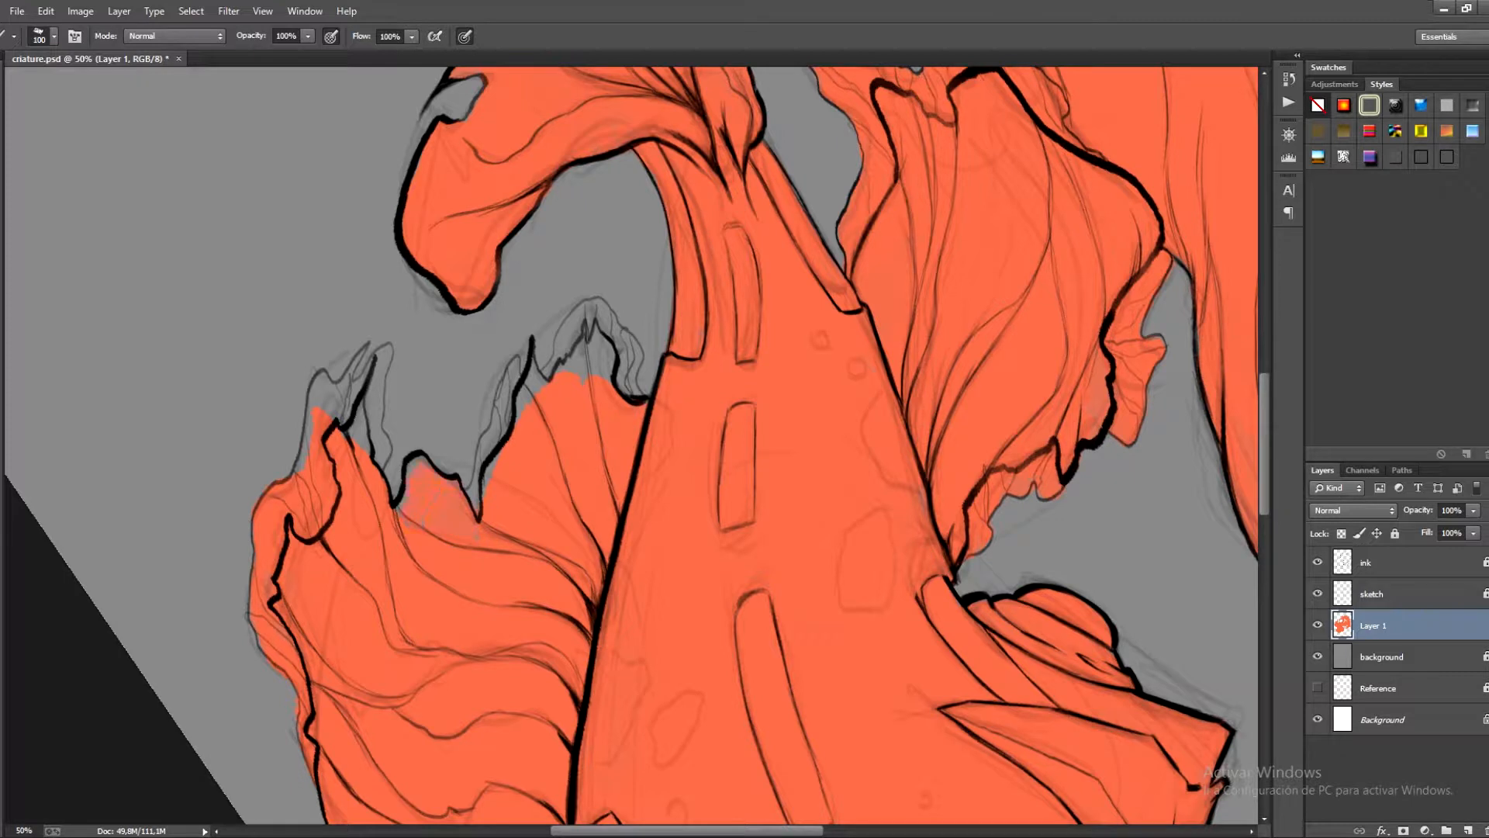
{"action": "key", "text": "bracketleft"}
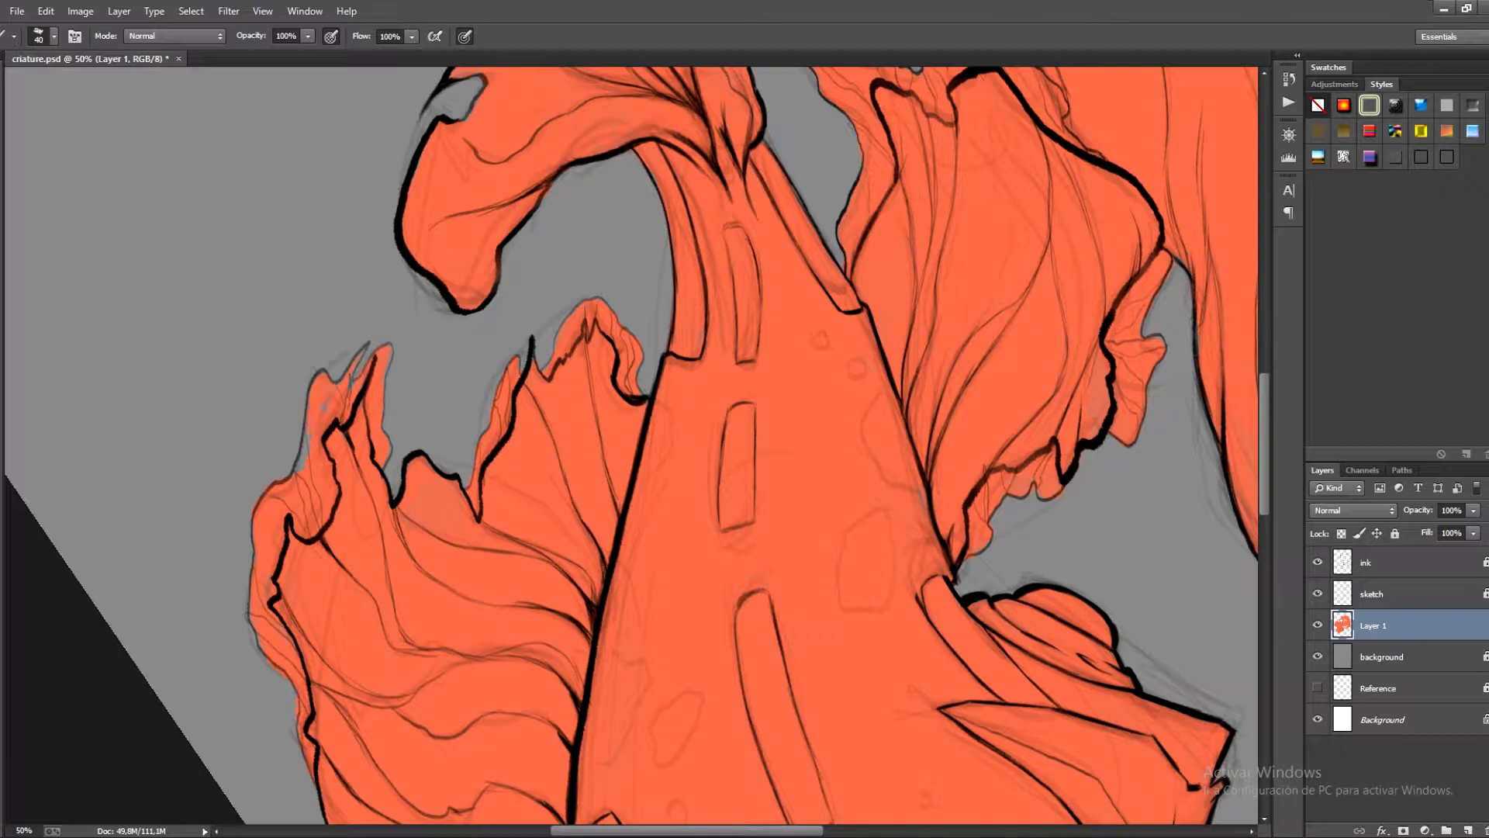
{"action": "key", "text": "ctrl+minus"}
{"action": "key", "text": "ctrl+minus"}
{"action": "key", "text": "r"}
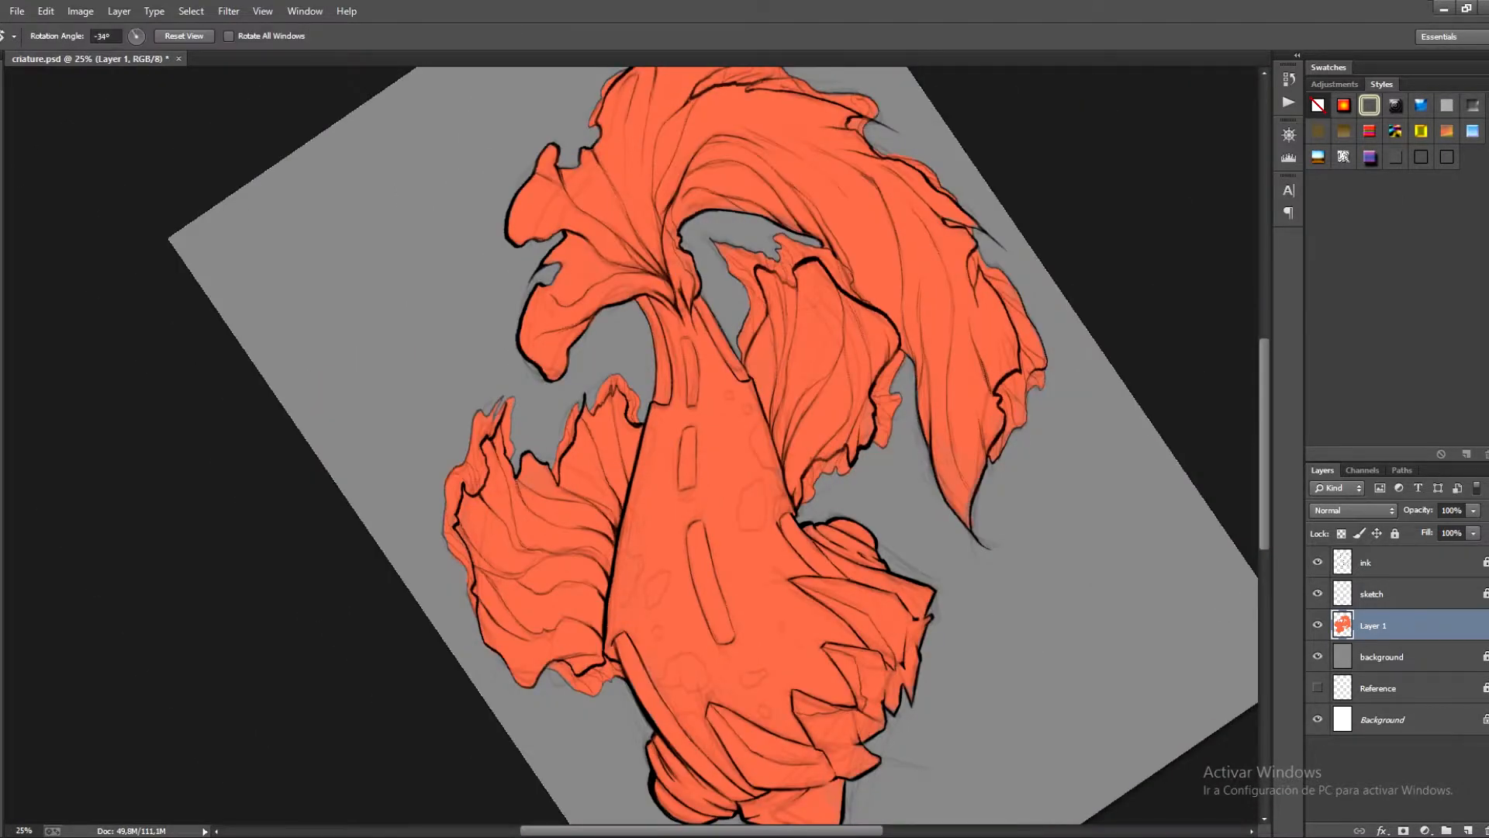
Turn the creature's orange fill turquoise with Hue/Saturation, setting lightness to -16 and slightly reducing saturation.
{"action": "key", "text": "Escape"}
{"action": "key", "text": "b"}
{"action": "key", "text": "ctrl+minus"}
{"action": "key", "text": "ctrl+u"}
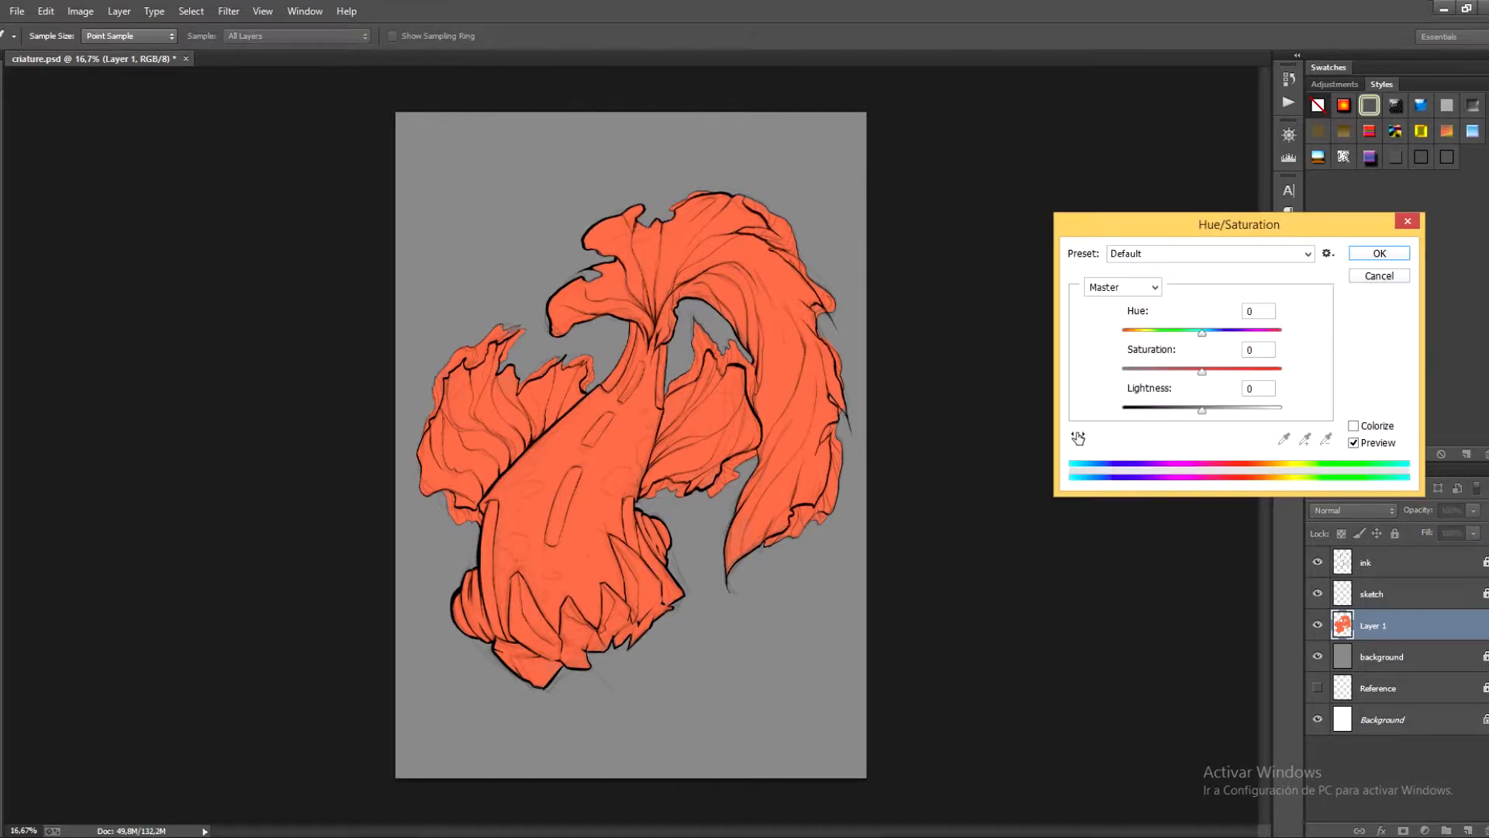
{"action": "left_click_drag", "start_coordinate": [1203, 333], "coordinate": [1276, 333]}
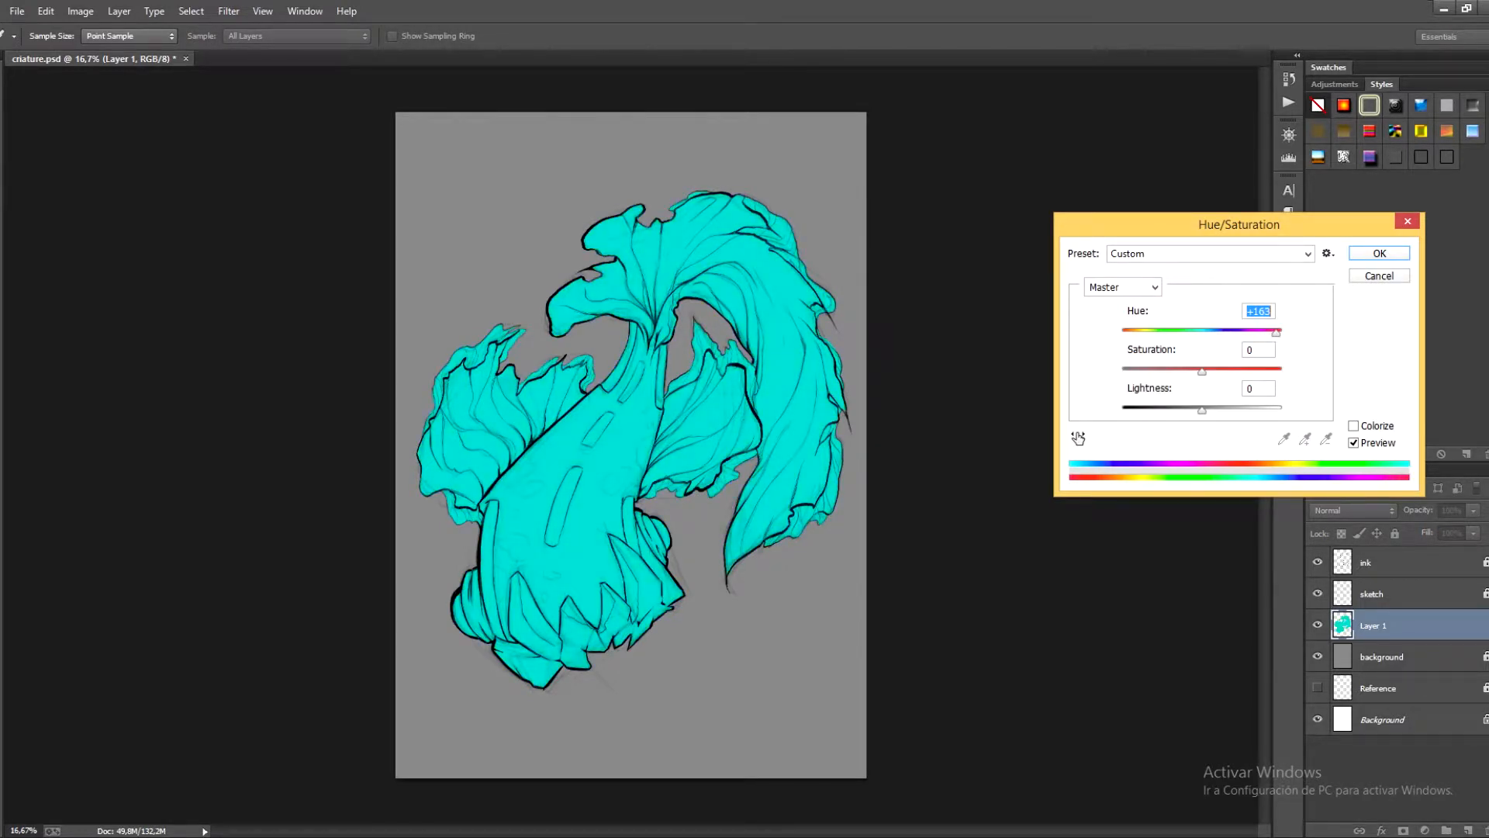
{"action": "left_click_drag", "start_coordinate": [1202, 410], "coordinate": [1189, 409]}
{"action": "key", "text": "shift+Tab"}
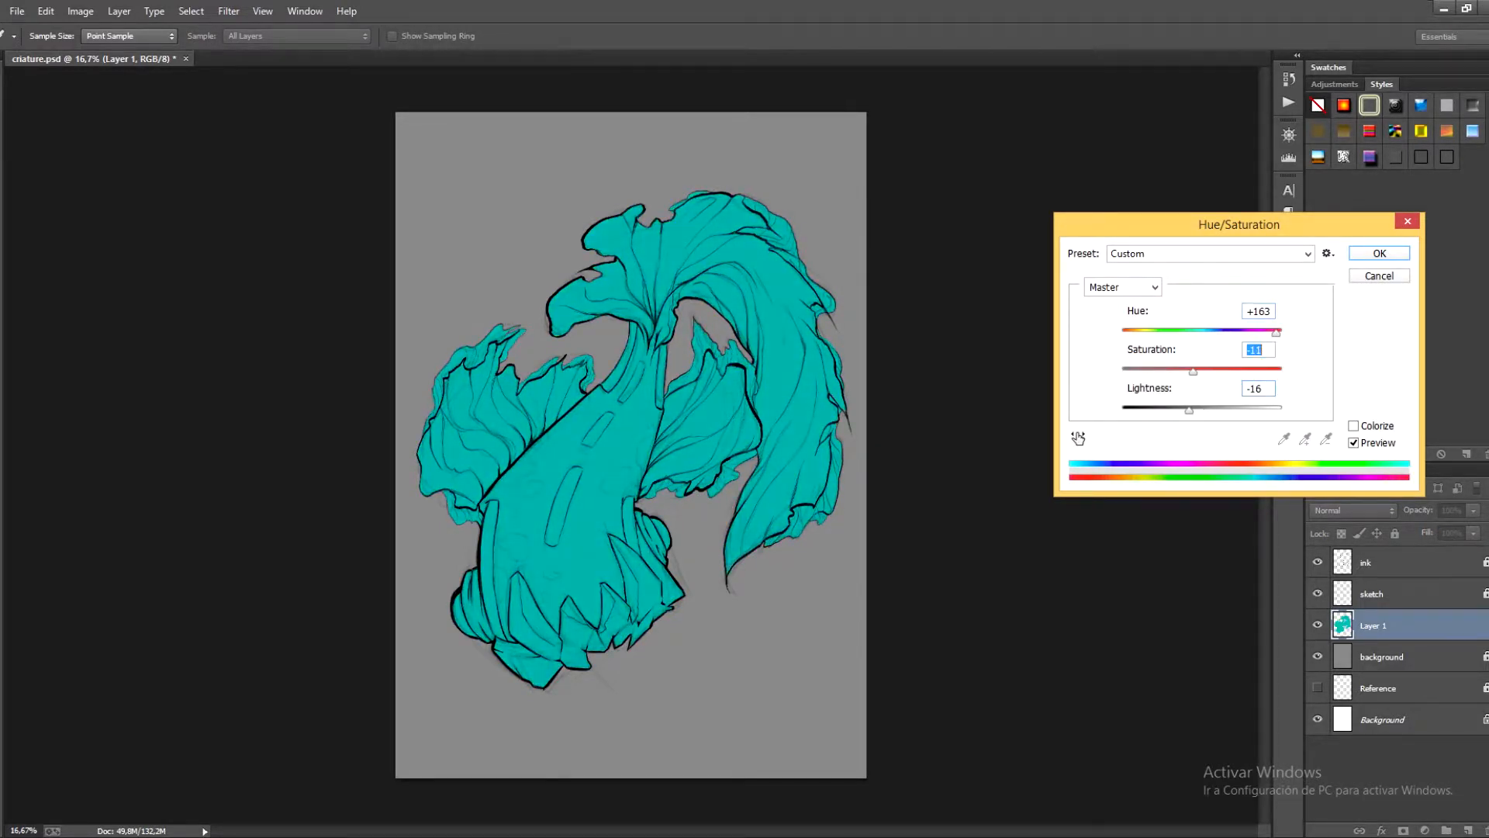
{"action": "key", "text": "Down"}
{"action": "left_click_drag", "start_coordinate": [1276, 333], "coordinate": [1278, 333]}
{"action": "key", "text": "Return"}
Rename the fill layer as base and add a new layer above it, clipped to it.
{"action": "double_click", "coordinate": [1373, 625]}
{"action": "type", "text": "base"}
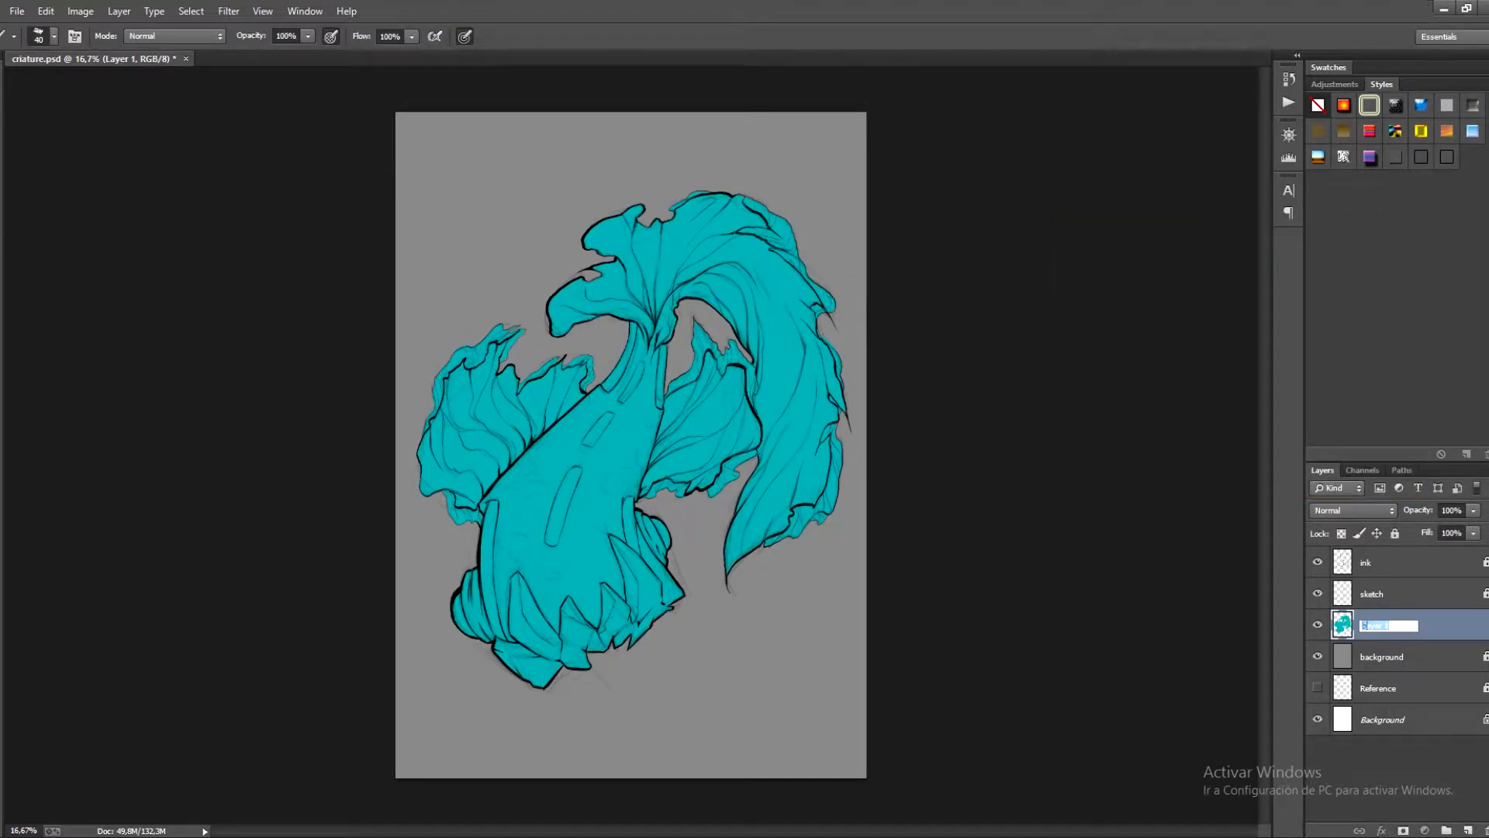
{"action": "key", "text": "Return"}
{"action": "left_click", "coordinate": [1469, 830]}
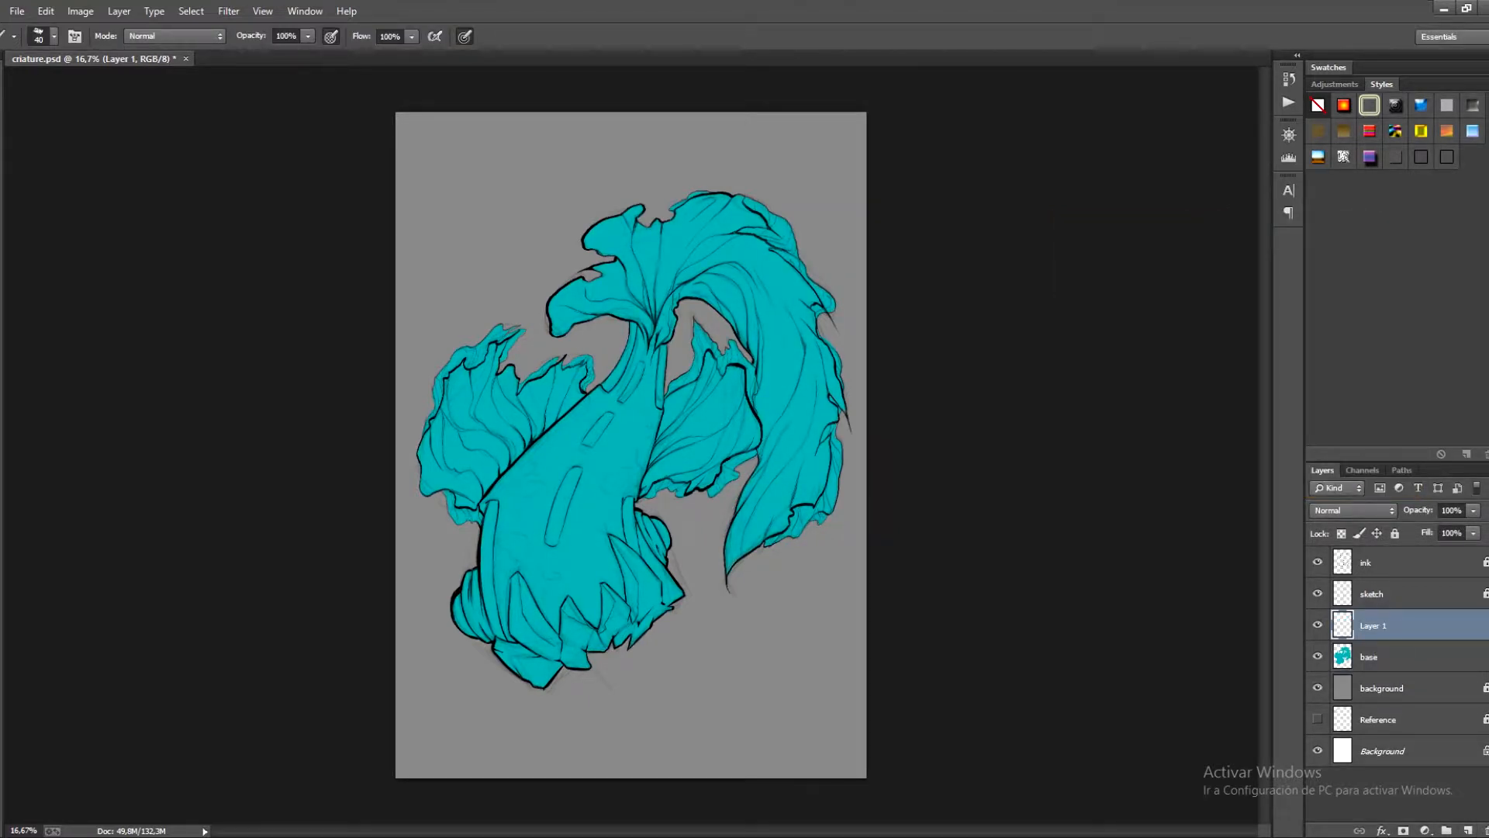
{"action": "key", "text": "ctrl+alt+g"}
Set the foreground colour to a dark blue, #285d8a.
{"action": "key", "text": "n"}
{"action": "key", "text": "Escape"}
{"action": "key", "text": "x"}
{"action": "key", "text": "n"}
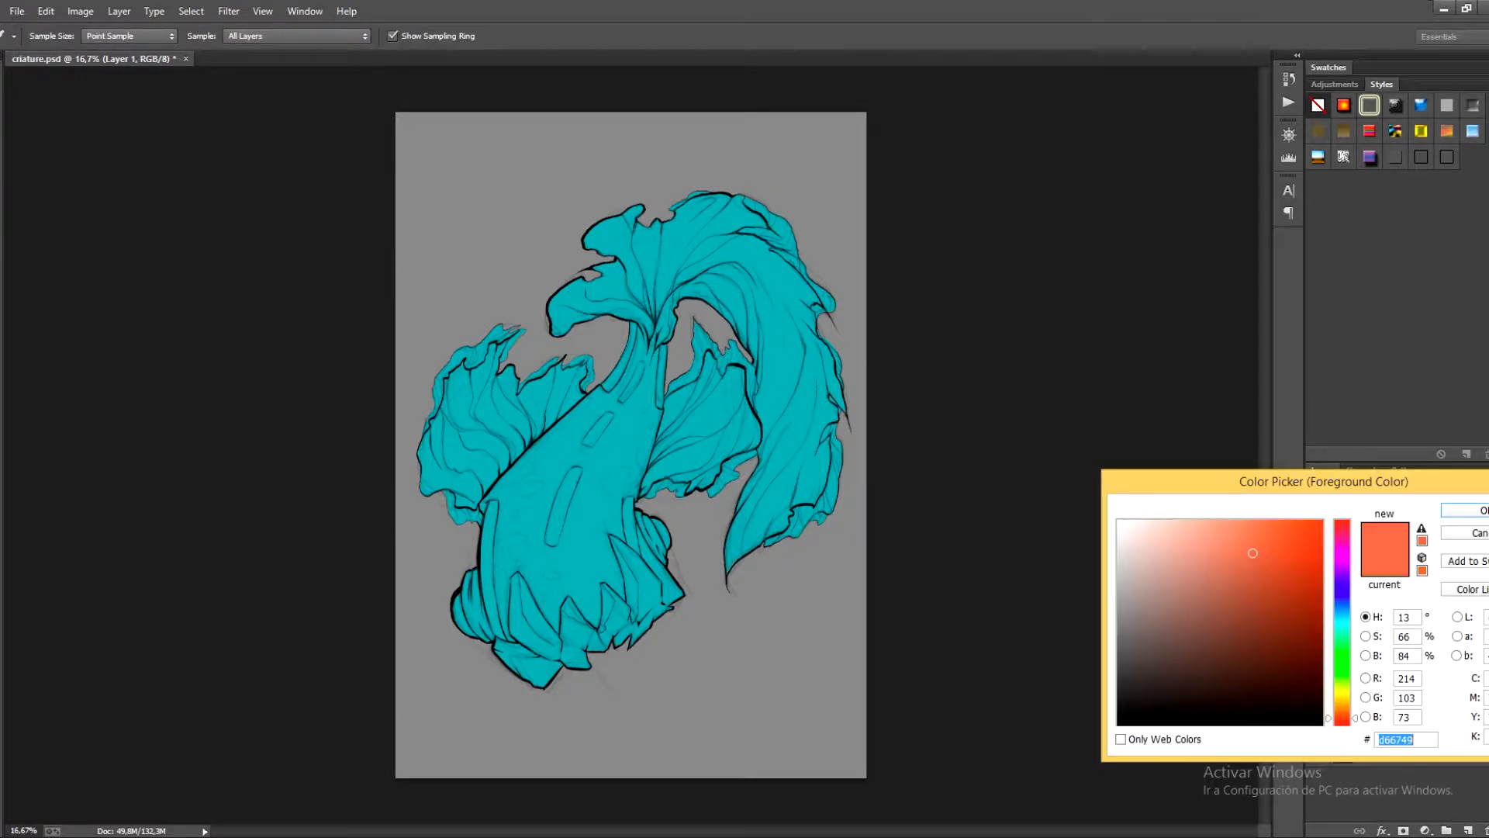
{"action": "left_click", "coordinate": [1343, 621]}
{"action": "left_click", "coordinate": [1250, 582]}
{"action": "left_click", "coordinate": [1343, 610]}
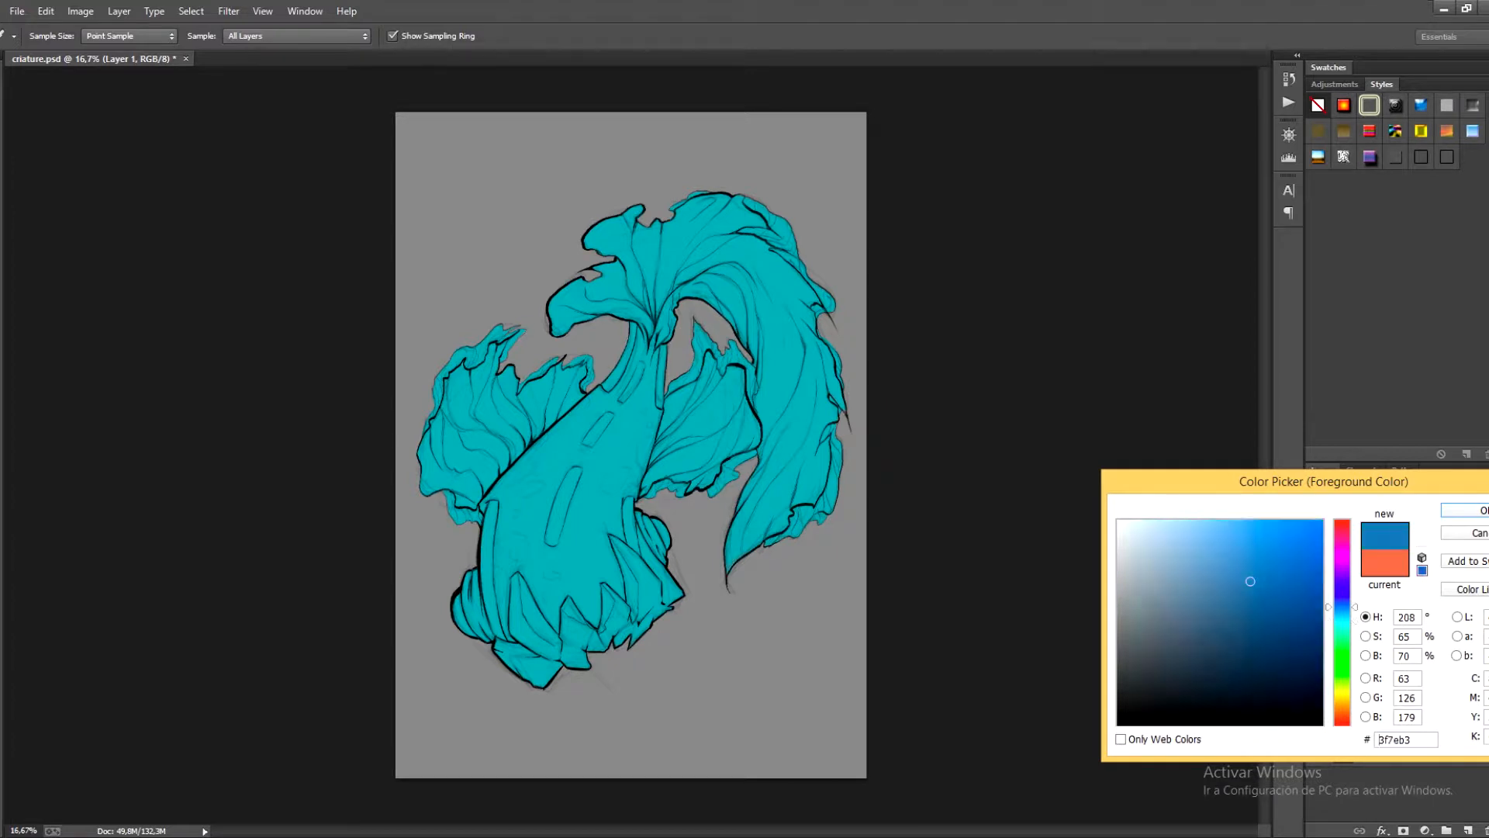
{"action": "left_click", "coordinate": [1264, 612]}
{"action": "key", "text": "Return"}
Choose a different brush tip, enlarge it and fill the large tail fin with dark blue on the clipped layer.
{"action": "left_click", "coordinate": [54, 37]}
{"action": "left_click_drag", "start_coordinate": [310, 182], "coordinate": [310, 341]}
{"action": "double_click", "coordinate": [194, 466]}
{"action": "key", "text": "bracketright"}
{"action": "key", "text": "bracketright"}
{"action": "key", "text": "bracketright"}
{"action": "key", "text": "bracketright"}
{"action": "key", "text": "bracketright"}
{"action": "key", "text": "bracketright"}
{"action": "key", "text": "bracketright"}
{"action": "key", "text": "bracketright"}
{"action": "key", "text": "bracketright"}
{"action": "mouse_move", "coordinate": [733, 217]}
{"action": "left_mouse_down"}
{"action": "mouse_move", "coordinate": [691, 250]}
{"action": "mouse_move", "coordinate": [809, 337]}
{"action": "mouse_move", "coordinate": [787, 357]}
{"action": "mouse_move", "coordinate": [775, 496]}
{"action": "mouse_move", "coordinate": [757, 481]}
{"action": "mouse_move", "coordinate": [737, 365]}
{"action": "mouse_move", "coordinate": [721, 465]}
{"action": "left_mouse_up"}
{"action": "mouse_move", "coordinate": [593, 291]}
{"action": "left_mouse_down"}
{"action": "mouse_move", "coordinate": [458, 403]}
{"action": "mouse_move", "coordinate": [543, 380]}
{"action": "mouse_move", "coordinate": [528, 399]}
{"action": "mouse_move", "coordinate": [677, 295]}
{"action": "left_mouse_up"}
Paint both side fins dark blue with a smaller brush of 150 px, lowering the opacity to 40%.
{"action": "key", "text": "bracketleft"}
{"action": "key", "text": "bracketleft"}
{"action": "key", "text": "bracketleft"}
{"action": "key", "text": "bracketleft"}
{"action": "key", "text": "bracketleft"}
{"action": "mouse_move", "coordinate": [689, 369]}
{"action": "left_mouse_down"}
{"action": "mouse_move", "coordinate": [689, 496]}
{"action": "mouse_move", "coordinate": [668, 495]}
{"action": "left_mouse_up"}
{"action": "key", "text": "6"}
{"action": "left_click_drag", "start_coordinate": [656, 419], "coordinate": [656, 493]}
{"action": "mouse_move", "coordinate": [558, 403]}
{"action": "left_mouse_down"}
{"action": "mouse_move", "coordinate": [454, 501]}
{"action": "mouse_move", "coordinate": [589, 372]}
{"action": "mouse_move", "coordinate": [454, 508]}
{"action": "mouse_move", "coordinate": [471, 512]}
{"action": "mouse_move", "coordinate": [501, 470]}
{"action": "left_mouse_up"}
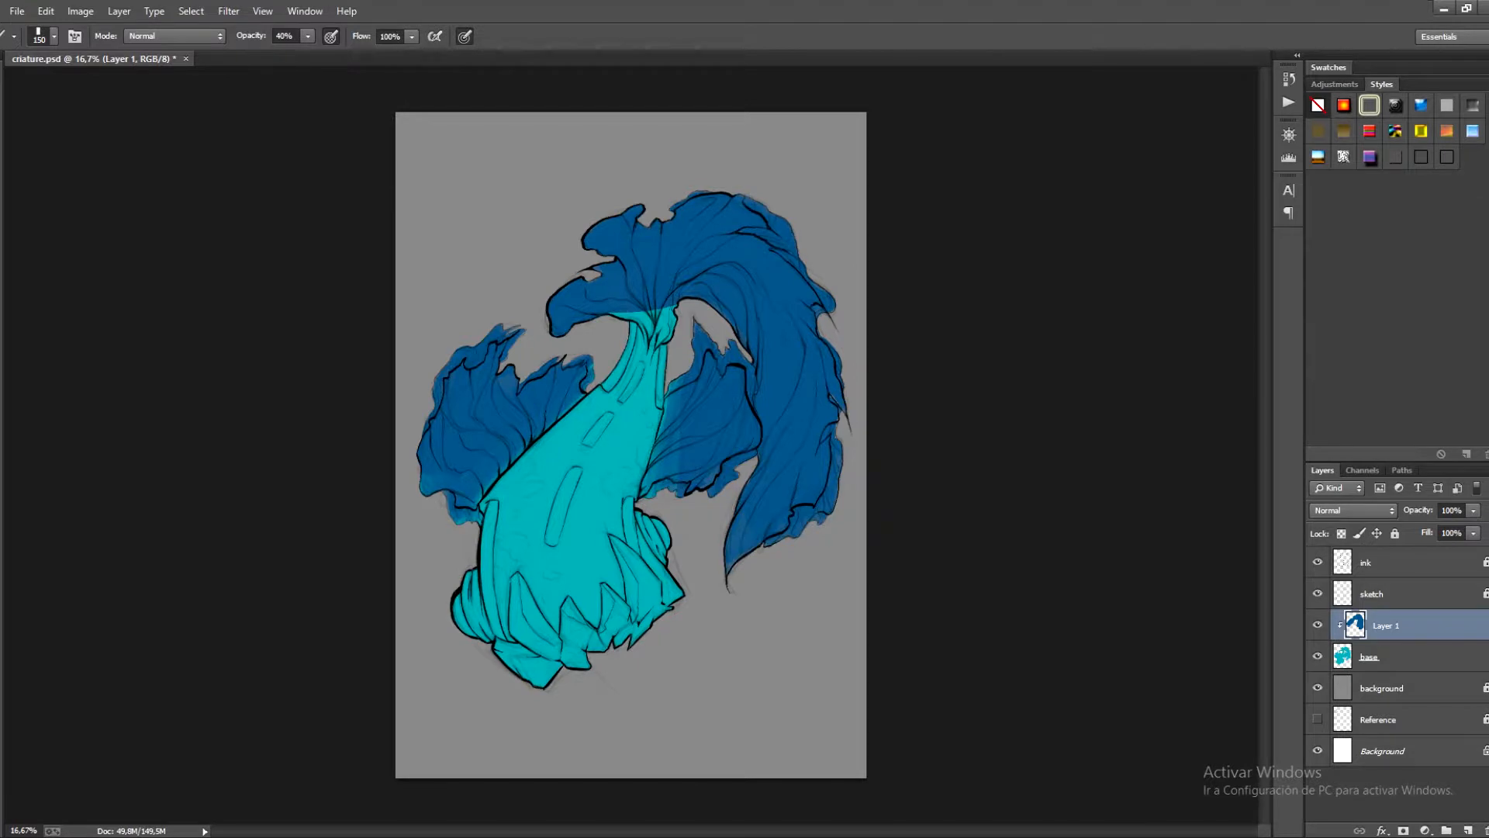
Extend the blue down to the tail's base and lighten the blue fin layer with Hue/Saturation.
{"action": "mouse_move", "coordinate": [622, 318]}
{"action": "left_mouse_down"}
{"action": "mouse_move", "coordinate": [677, 308]}
{"action": "mouse_move", "coordinate": [667, 357]}
{"action": "left_mouse_up"}
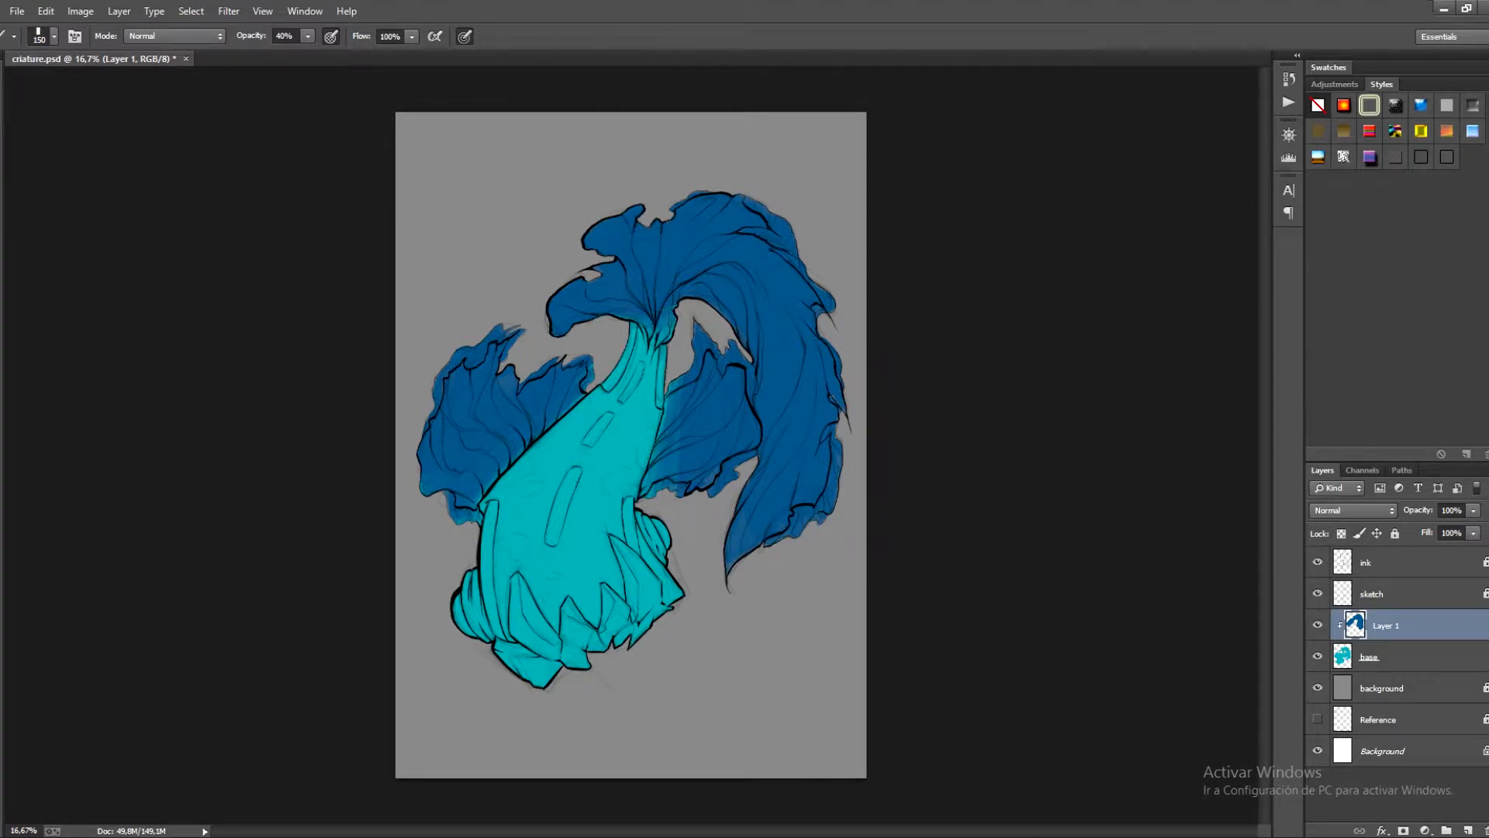
{"action": "key", "text": "ctrl+alt+u"}
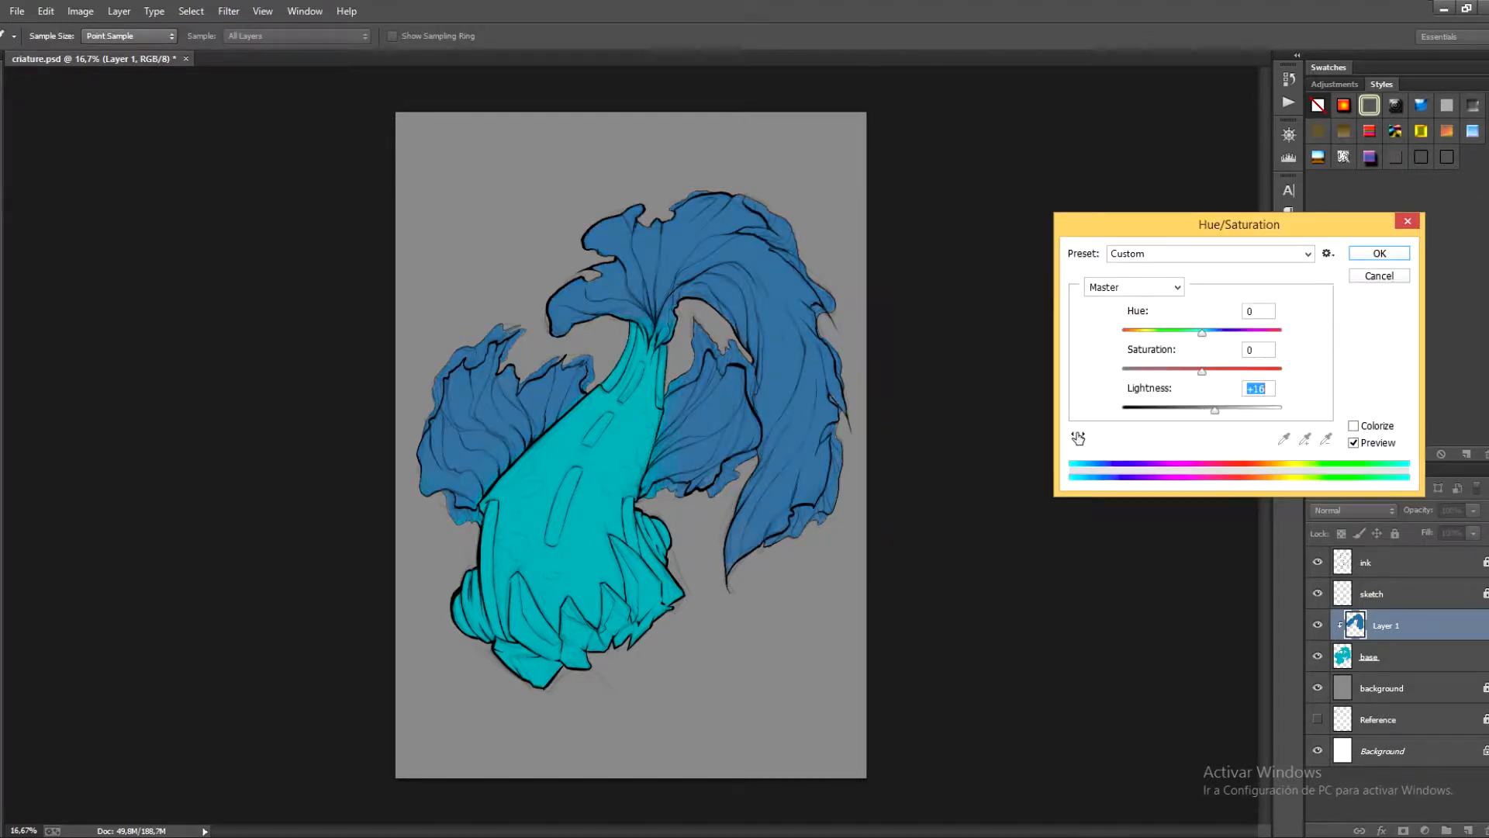
{"action": "key", "text": "Return"}
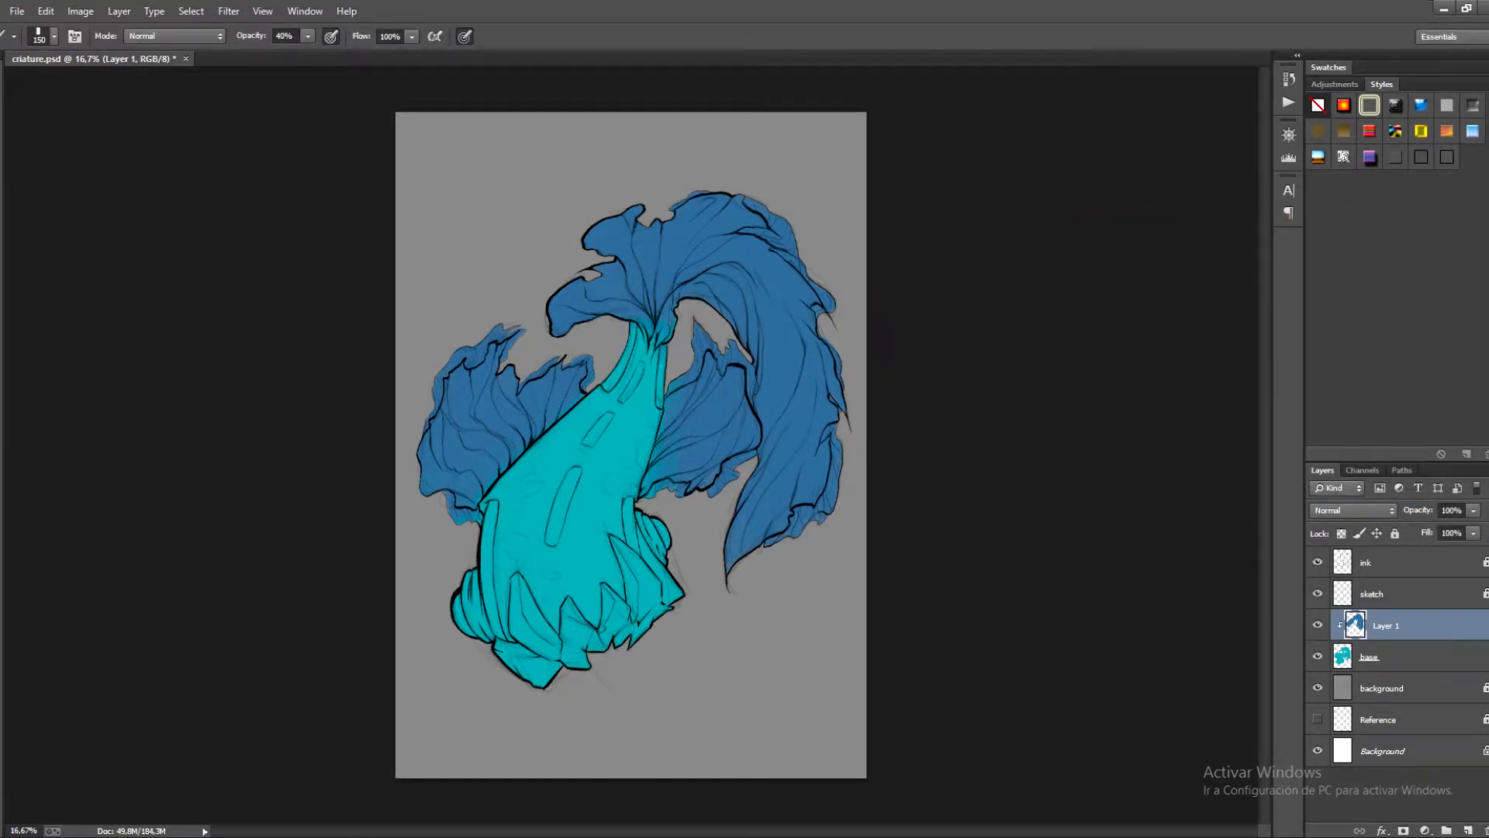
Add another clipped layer and paint the three dashes along the middle of the back bright pink.
{"action": "key", "text": "ctrl+shift+alt+n"}
{"action": "type", "text": "i"}
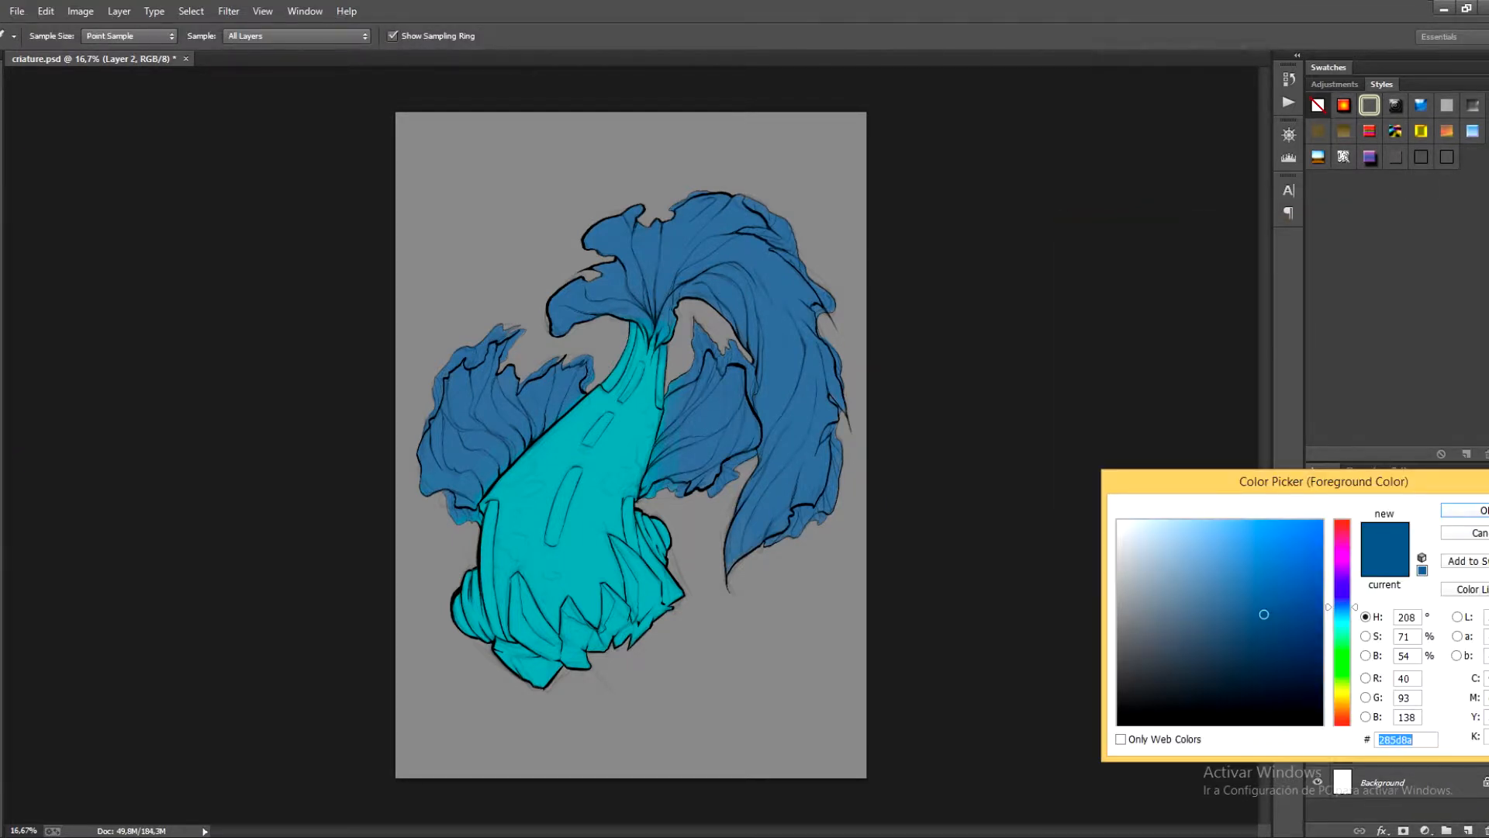
{"action": "type", "text": "e06aa8"}
{"action": "key", "text": "Return"}
{"action": "key", "text": "b"}
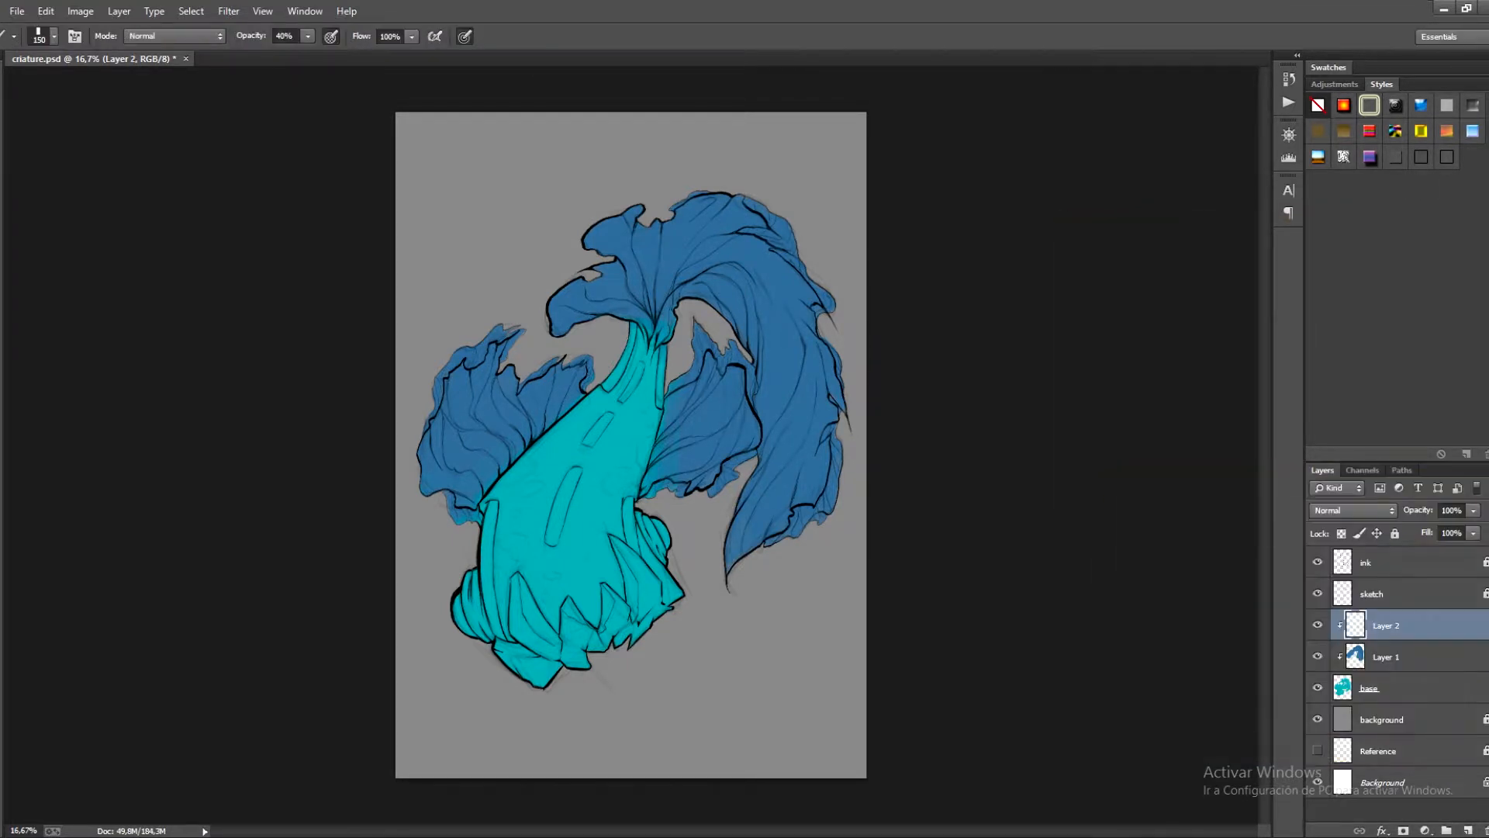
{"action": "left_click_drag", "start_coordinate": [573, 475], "coordinate": [554, 534]}
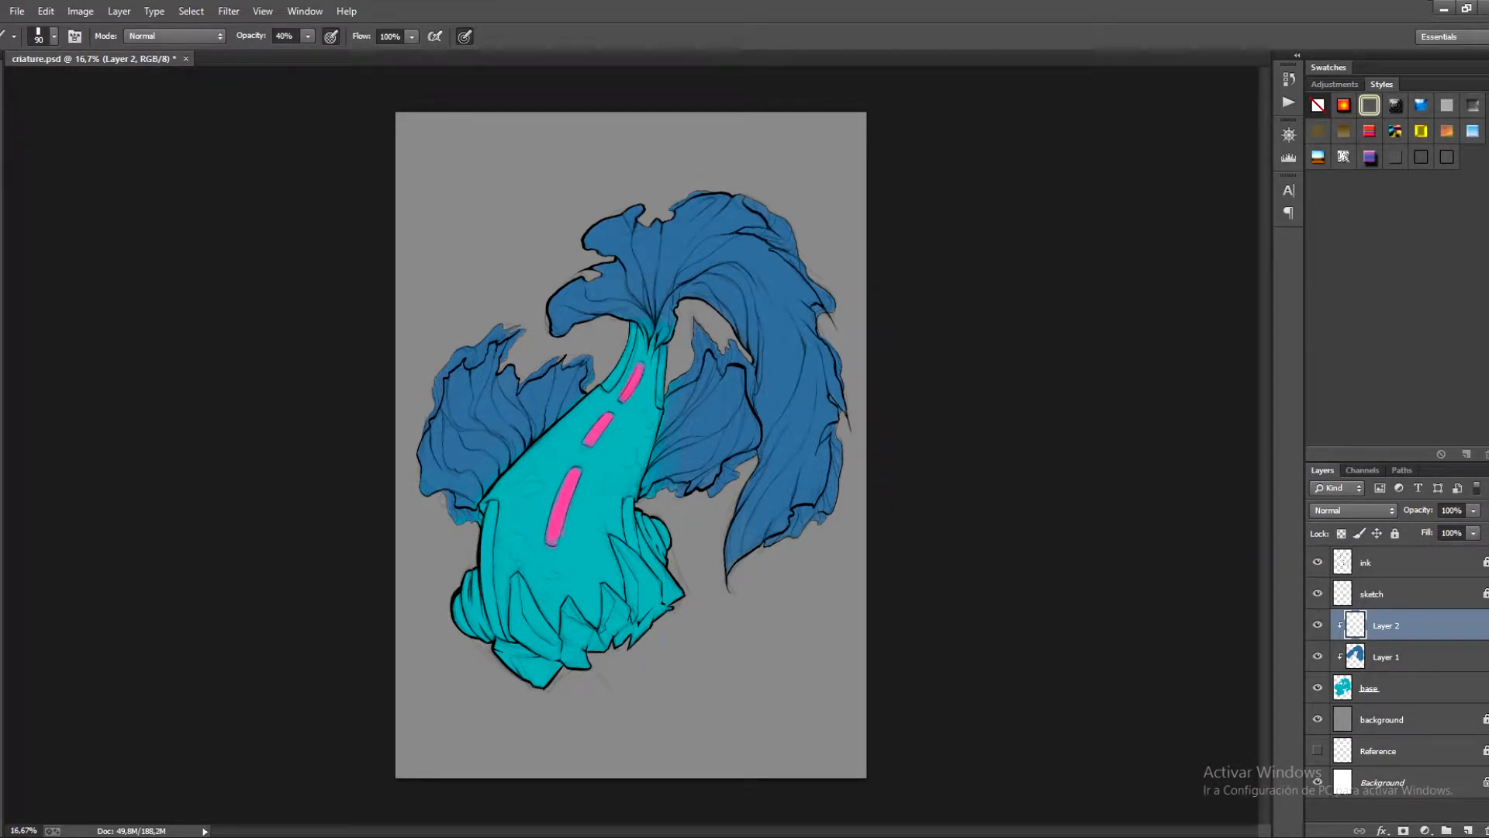
Paint the side stripes and both eyes pink, moving the marking layer beneath the blue fin layer.
{"action": "left_click_drag", "start_coordinate": [623, 366], "coordinate": [613, 382]}
{"action": "key", "text": "ctrl+bracketleft"}
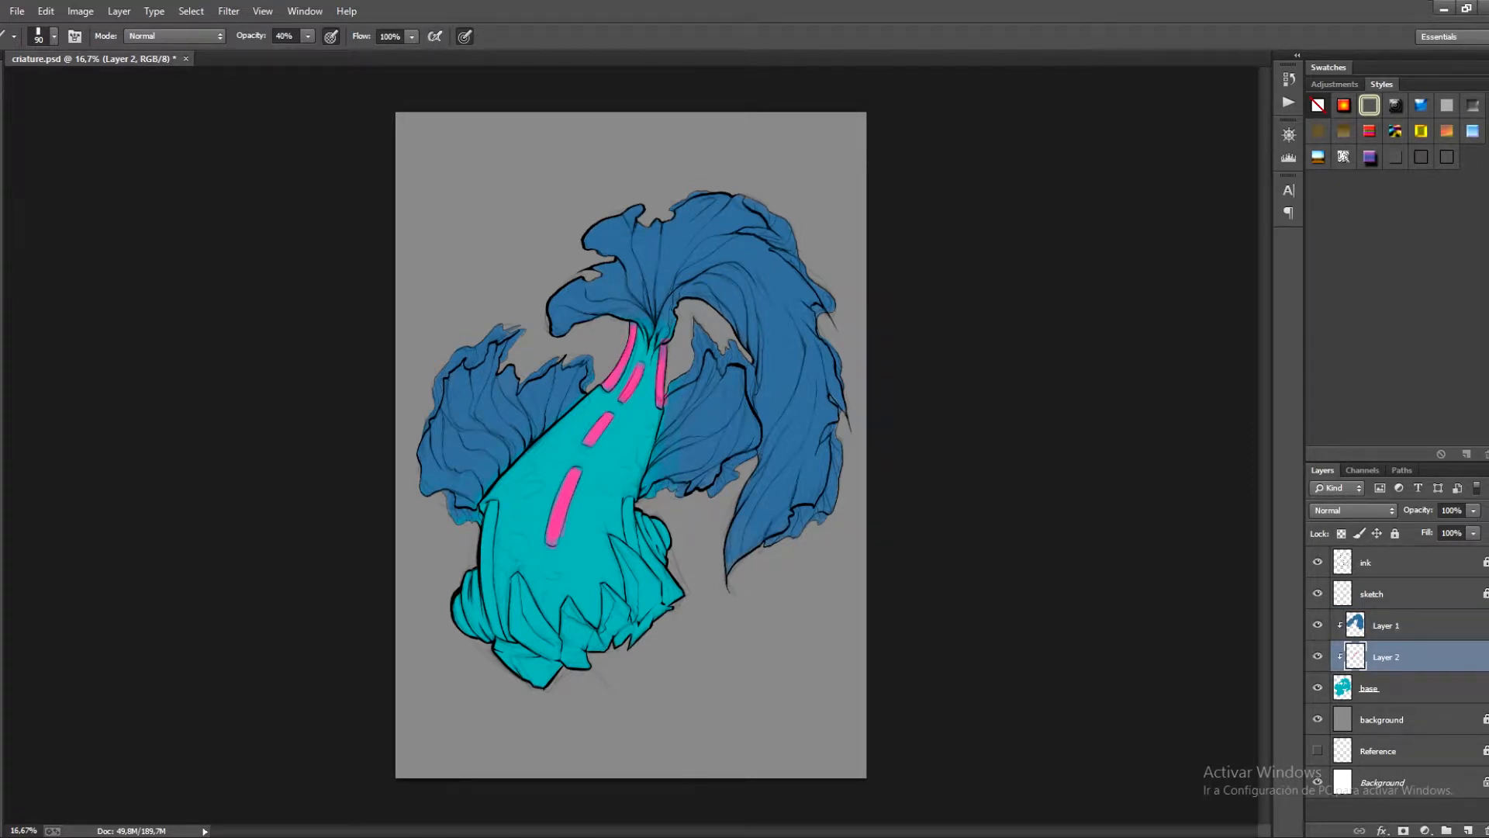
{"action": "mouse_move", "coordinate": [493, 503]}
{"action": "left_mouse_down"}
{"action": "mouse_move", "coordinate": [485, 557]}
{"action": "mouse_move", "coordinate": [502, 638]}
{"action": "left_mouse_up"}
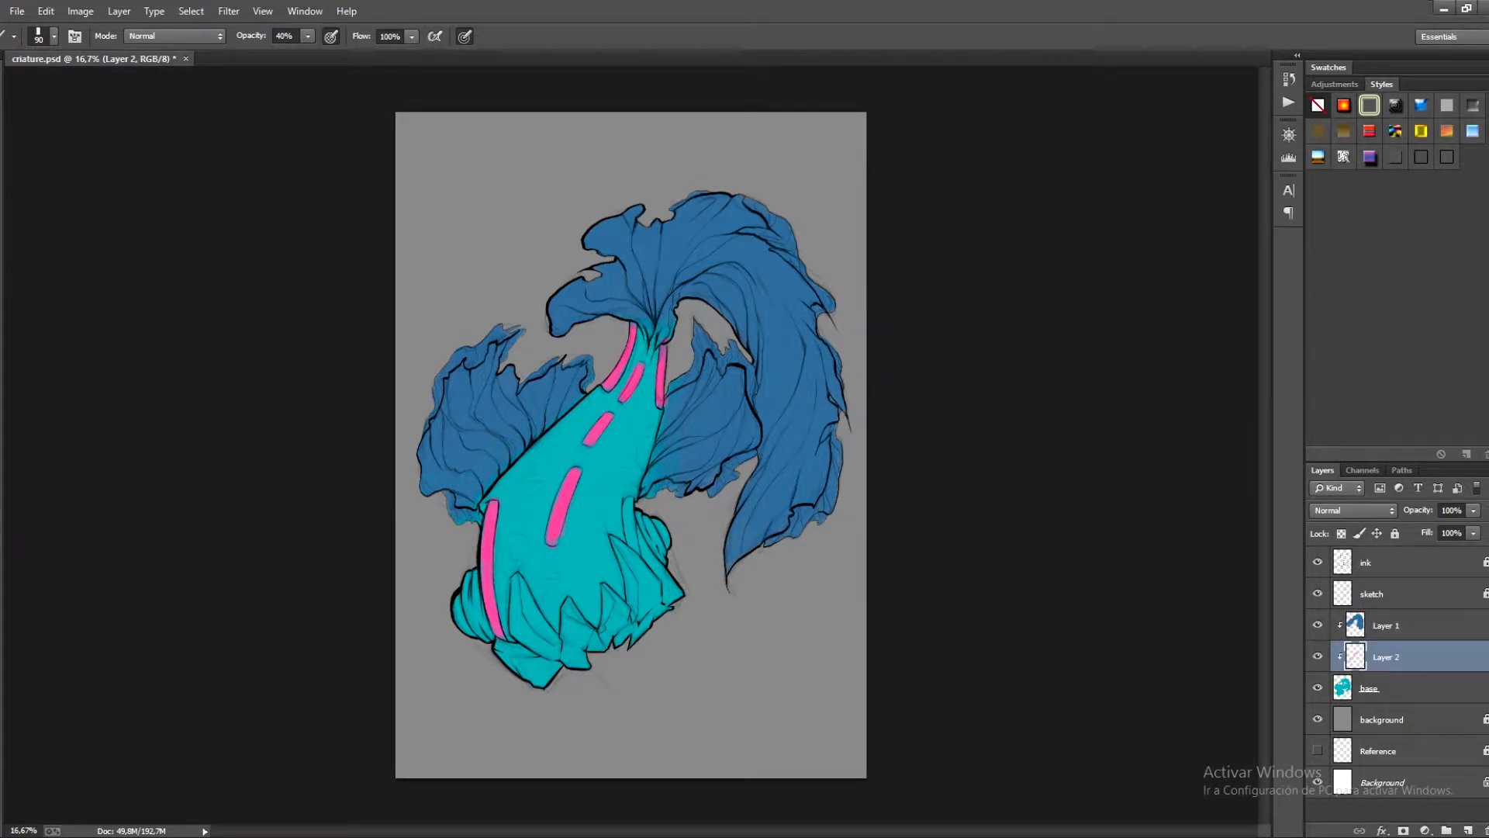
{"action": "left_click_drag", "start_coordinate": [626, 506], "coordinate": [629, 539]}
Shift the pink markings to coral red by raising their hue with Hue/Saturation.
{"action": "key", "text": "ctrl+u"}
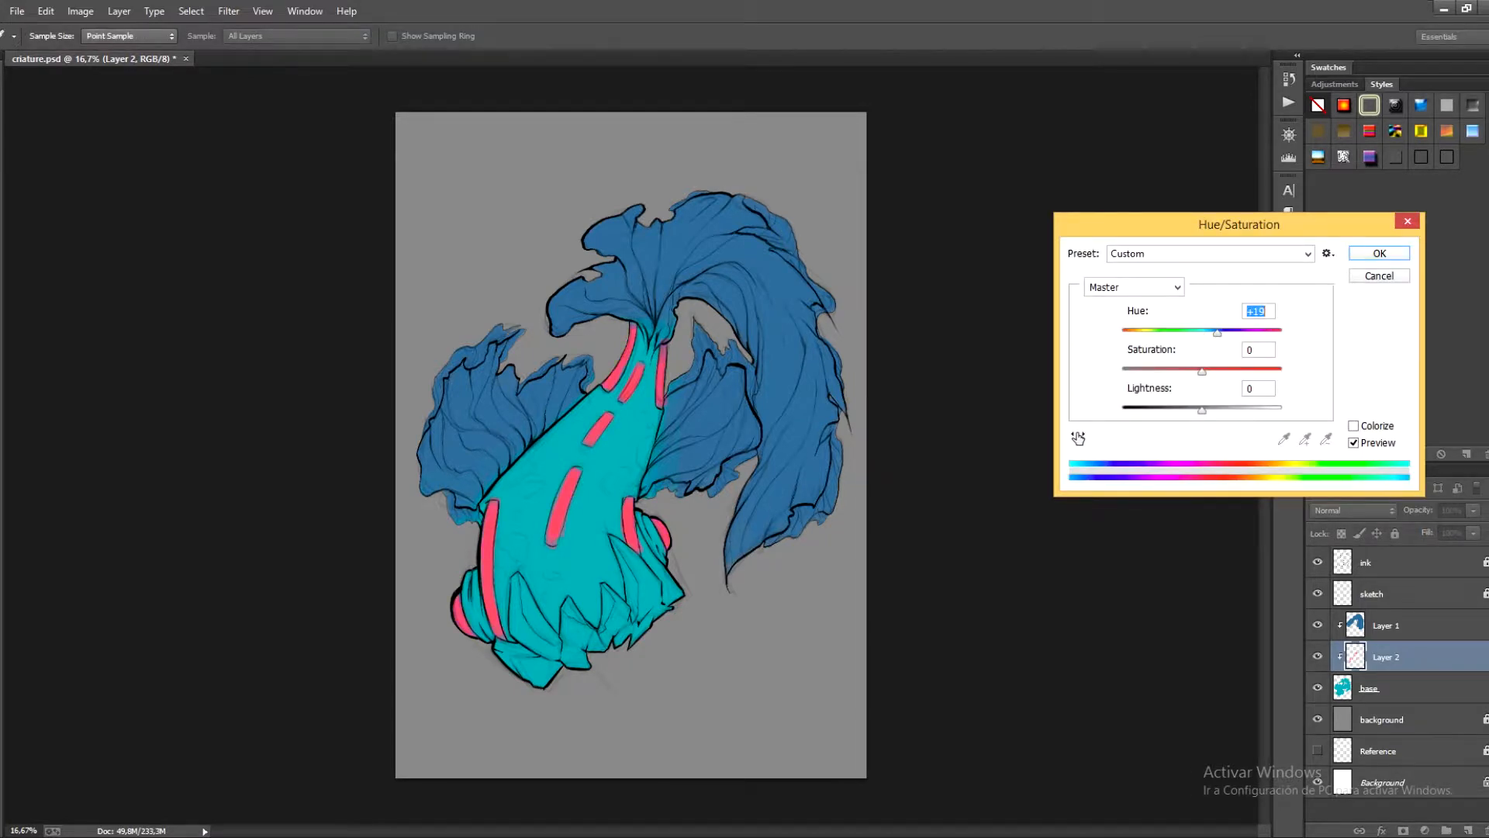
{"action": "mouse_move", "coordinate": [1214, 332]}
{"action": "left_mouse_down"}
{"action": "mouse_move", "coordinate": [1258, 333]}
{"action": "mouse_move", "coordinate": [1222, 332]}
{"action": "left_mouse_up"}
{"action": "left_click", "coordinate": [1379, 253]}
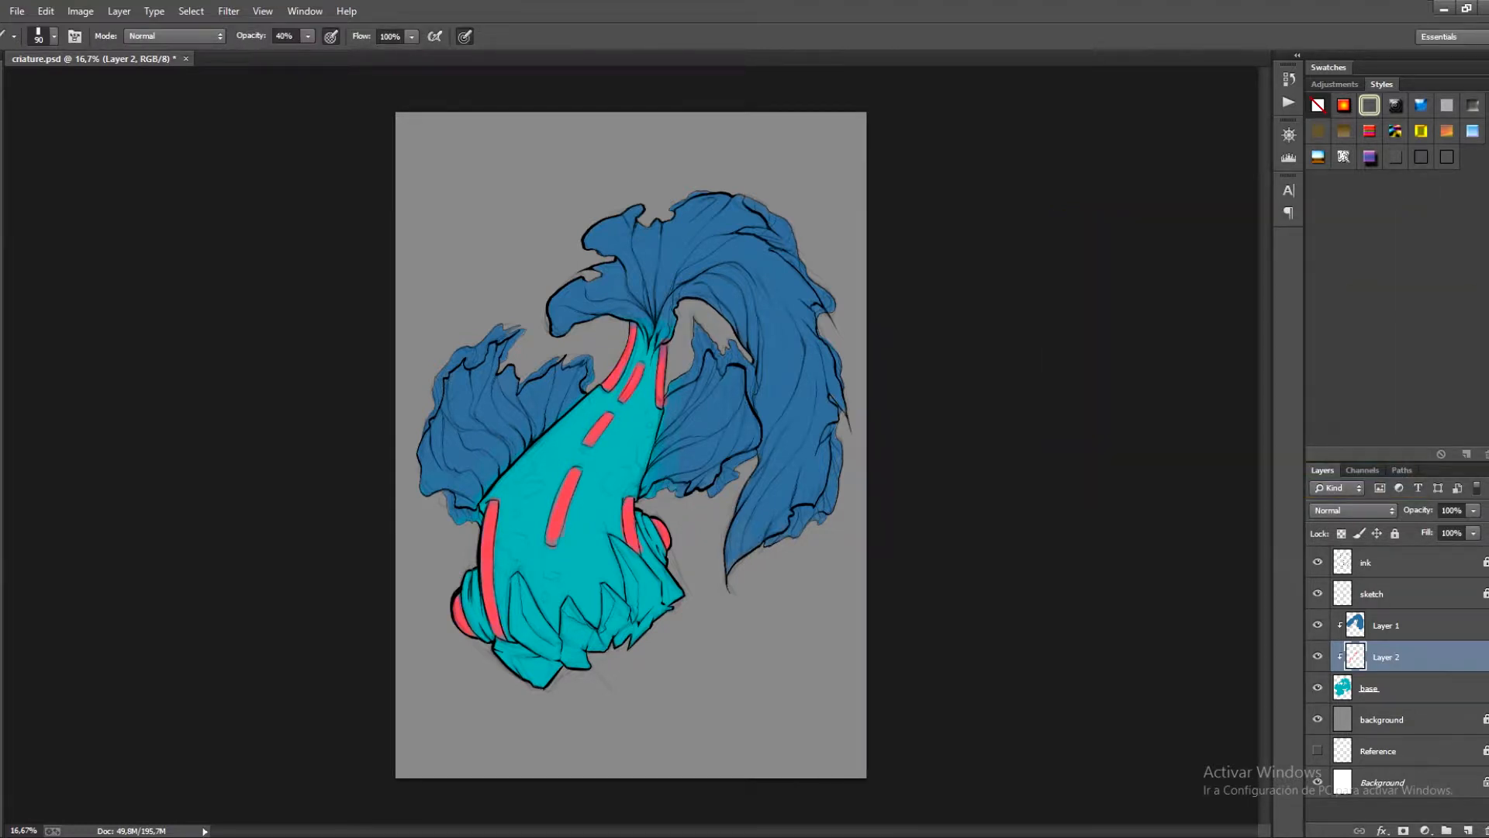
Add a clipped layer above the blue fin layer and pick a pale off-white foreground colour.
{"action": "left_click", "coordinate": [1387, 625]}
{"action": "left_click", "coordinate": [1469, 830]}
{"action": "key", "text": "ctrl+alt+g"}
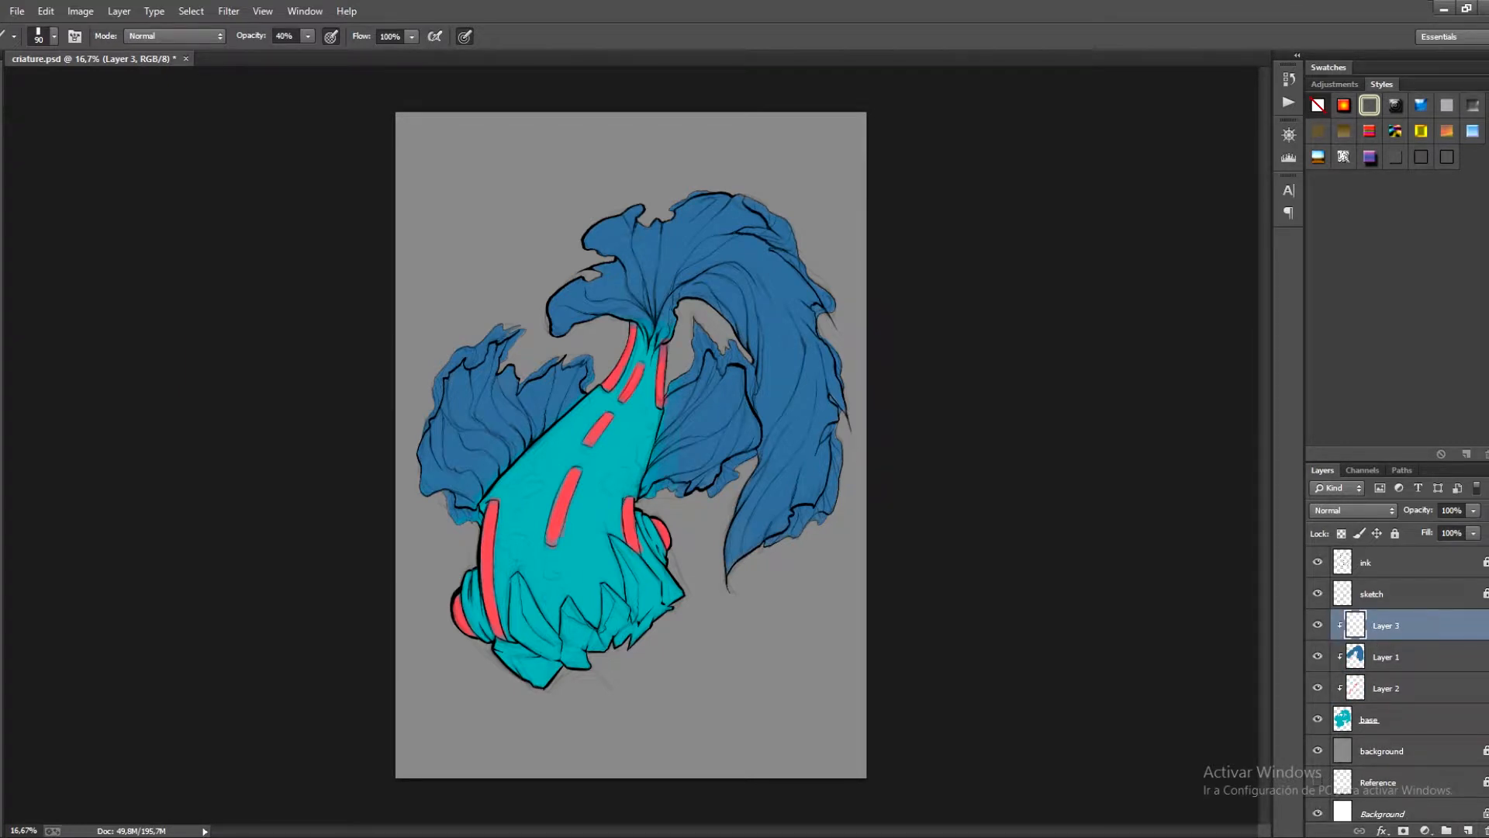
{"action": "left_click", "coordinate": [2, 580]}
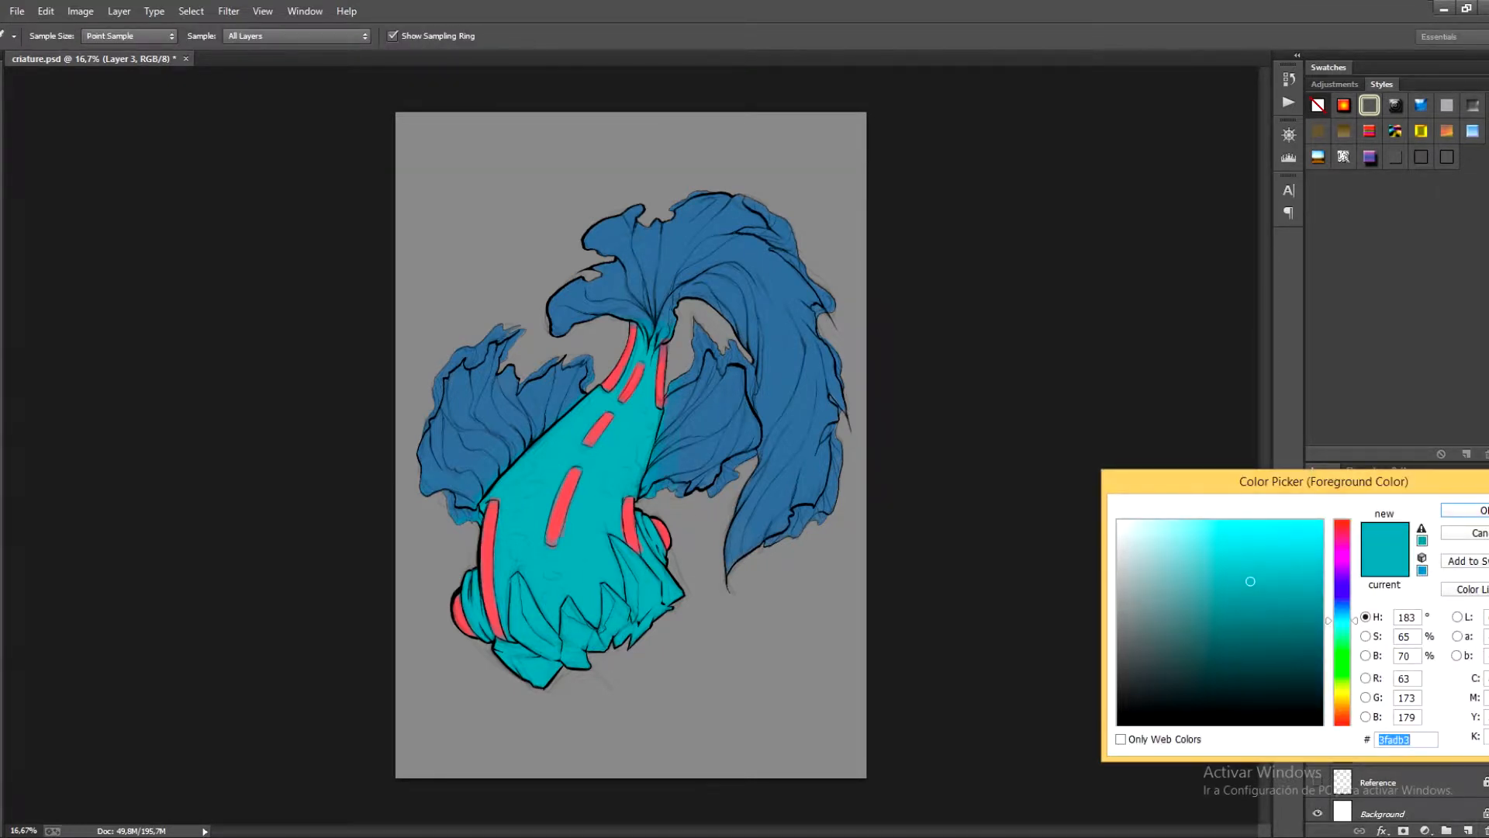
{"action": "left_click_drag", "start_coordinate": [1250, 581], "coordinate": [1125, 546]}
{"action": "left_click", "coordinate": [1342, 692]}
{"action": "left_click", "coordinate": [1468, 510]}
Block in the jagged plates along the head's front edge with a slightly darker off-white at 100% opacity.
{"action": "left_click_drag", "start_coordinate": [671, 606], "coordinate": [535, 681]}
{"action": "key", "text": "0"}
{"action": "left_click", "coordinate": [2, 580]}
{"action": "left_click", "coordinate": [1130, 568]}
{"action": "left_click", "coordinate": [1469, 510]}
{"action": "mouse_move", "coordinate": [660, 615]}
{"action": "left_mouse_down"}
{"action": "mouse_move", "coordinate": [530, 682]}
{"action": "mouse_move", "coordinate": [536, 659]}
{"action": "mouse_move", "coordinate": [501, 648]}
{"action": "mouse_move", "coordinate": [680, 593]}
{"action": "mouse_move", "coordinate": [681, 497]}
{"action": "mouse_move", "coordinate": [643, 467]}
{"action": "left_mouse_up"}
Reduce the brush to 40 px and fill the pointed plates on the head's right side with off-white.
{"action": "key", "text": "ctrl+plus"}
{"action": "key", "text": "bracketleft"}
{"action": "key", "text": "bracketleft"}
{"action": "key", "text": "bracketleft"}
{"action": "key", "text": "bracketleft"}
{"action": "key", "text": "bracketleft"}
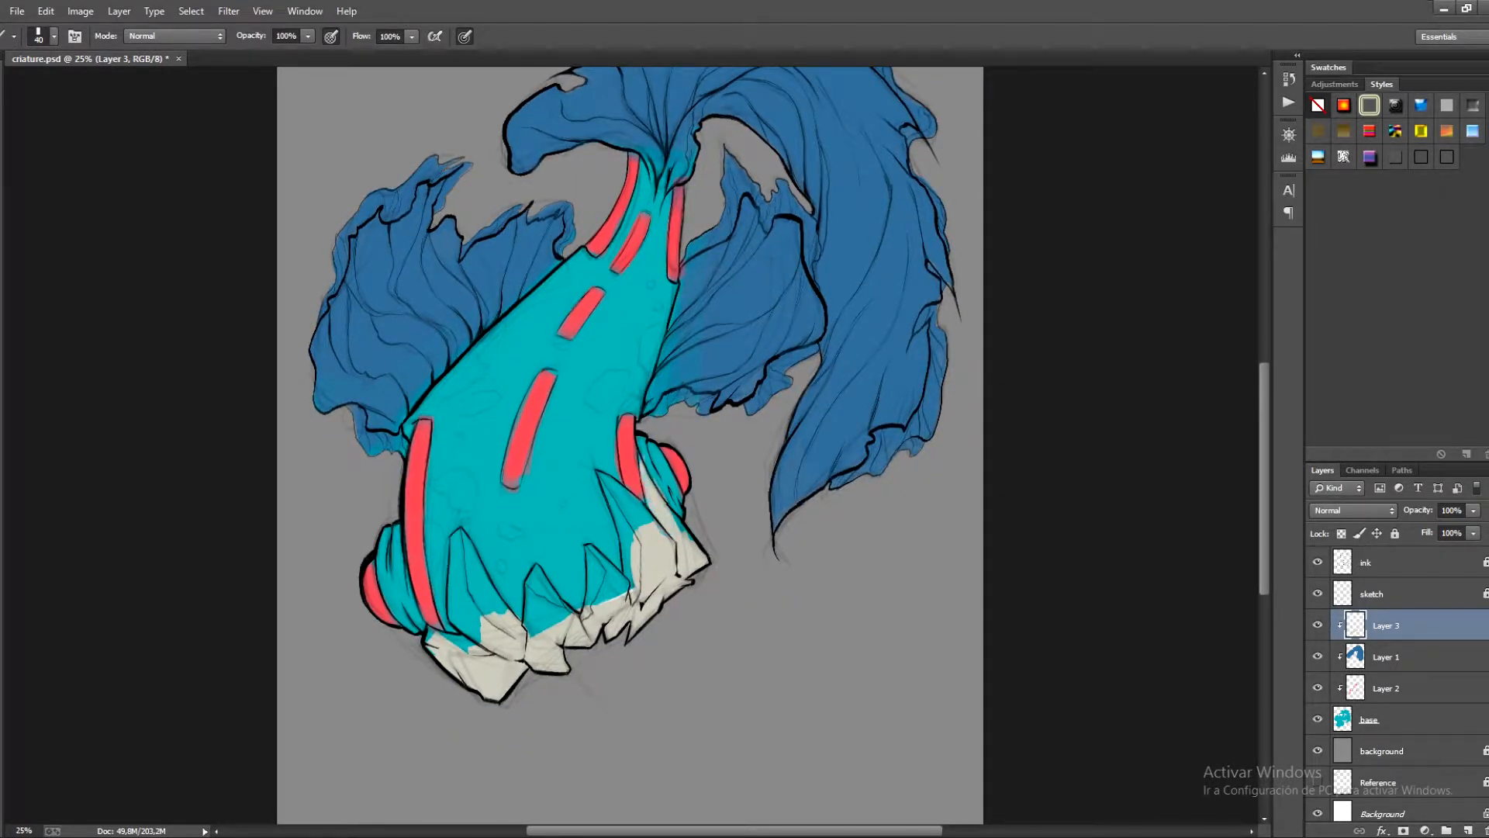
{"action": "left_click_drag", "start_coordinate": [675, 515], "coordinate": [690, 538]}
{"action": "mouse_move", "coordinate": [636, 547]}
{"action": "left_mouse_down"}
{"action": "mouse_move", "coordinate": [625, 508]}
{"action": "mouse_move", "coordinate": [632, 586]}
{"action": "left_mouse_up"}
{"action": "mouse_move", "coordinate": [622, 535]}
{"action": "left_mouse_down"}
{"action": "mouse_move", "coordinate": [603, 478]}
{"action": "mouse_move", "coordinate": [652, 523]}
{"action": "mouse_move", "coordinate": [627, 492]}
{"action": "left_mouse_up"}
{"action": "mouse_move", "coordinate": [595, 605]}
{"action": "left_mouse_down"}
{"action": "mouse_move", "coordinate": [591, 555]}
{"action": "mouse_move", "coordinate": [622, 587]}
{"action": "left_mouse_up"}
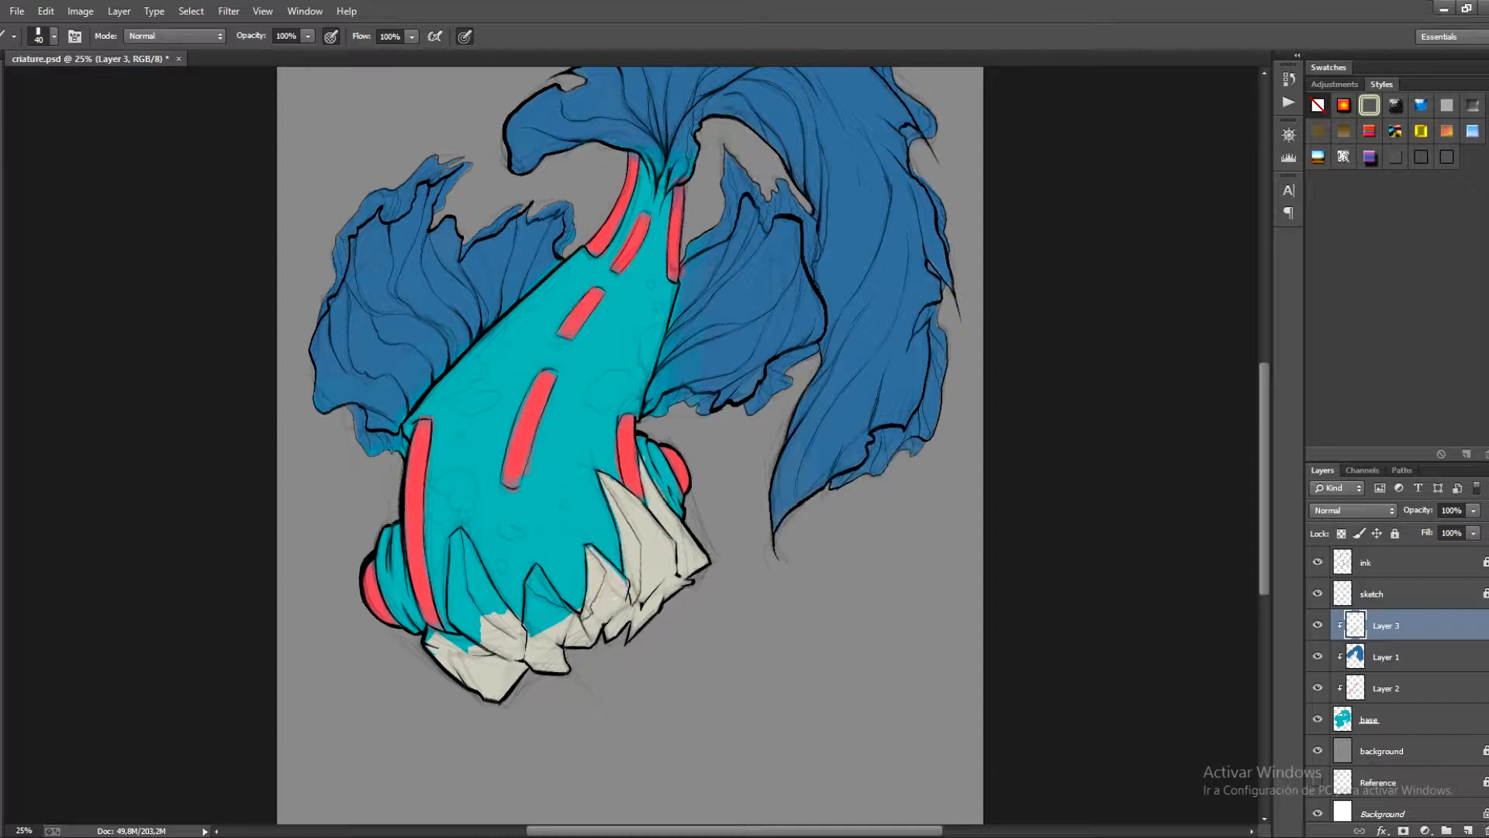
Fill the middle and left pointed plates and the remaining turquoise gaps at the head's front with off-white.
{"action": "mouse_move", "coordinate": [532, 635]}
{"action": "left_mouse_down"}
{"action": "mouse_move", "coordinate": [534, 582]}
{"action": "mouse_move", "coordinate": [563, 588]}
{"action": "mouse_move", "coordinate": [541, 574]}
{"action": "left_mouse_up"}
{"action": "mouse_move", "coordinate": [466, 610]}
{"action": "left_mouse_down"}
{"action": "mouse_move", "coordinate": [462, 548]}
{"action": "mouse_move", "coordinate": [462, 627]}
{"action": "mouse_move", "coordinate": [496, 566]}
{"action": "mouse_move", "coordinate": [469, 539]}
{"action": "left_mouse_up"}
{"action": "left_click_drag", "start_coordinate": [462, 568], "coordinate": [458, 534]}
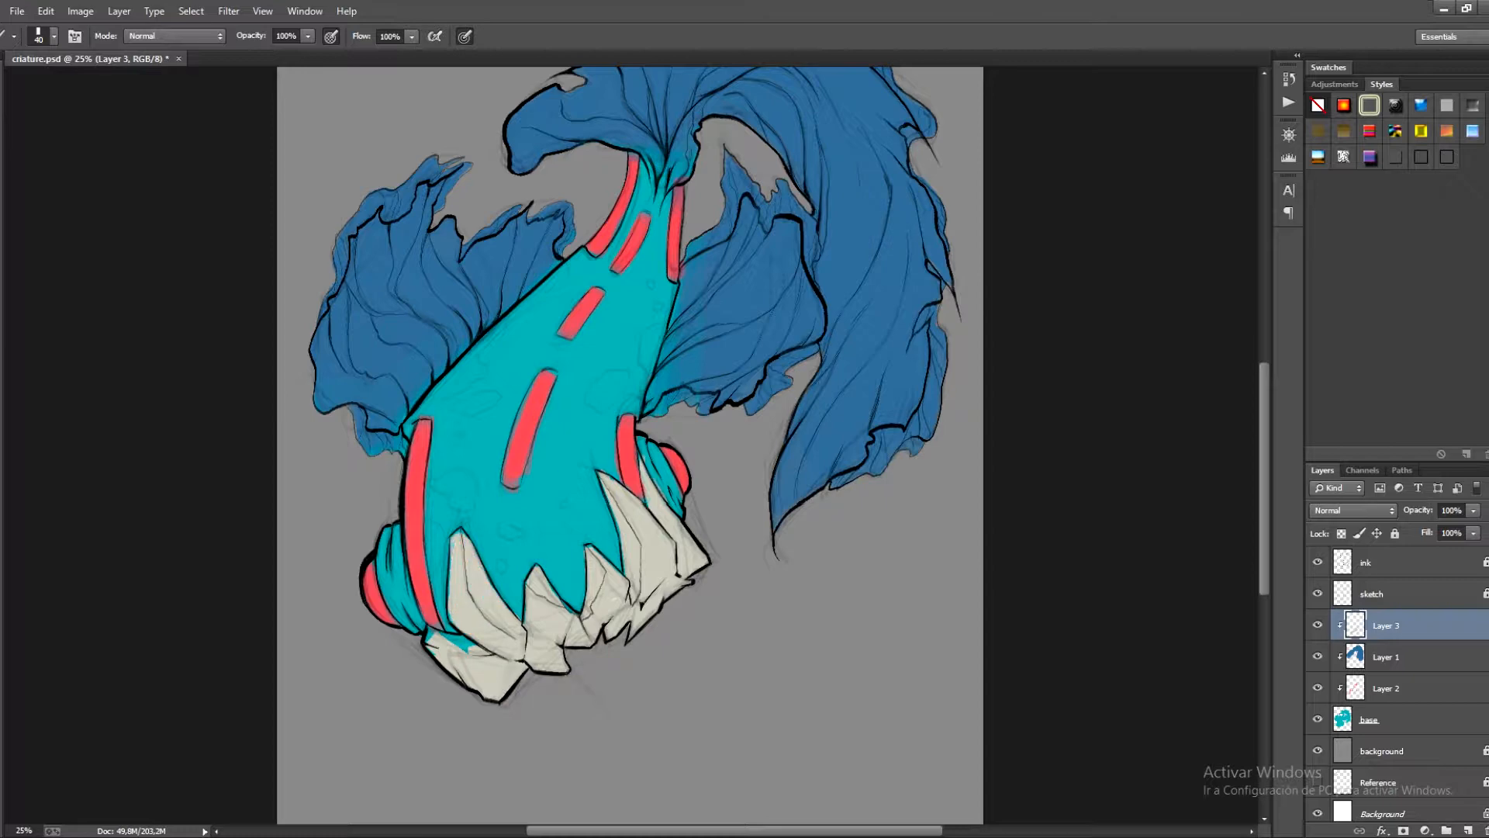
{"action": "left_click_drag", "start_coordinate": [431, 635], "coordinate": [474, 646]}
Turn the off-white plates pale lavender with Hue/Saturation, using hue +180 and lightness +4.
{"action": "key", "text": "ctrl+minus"}
{"action": "key", "text": "ctrl+minus"}
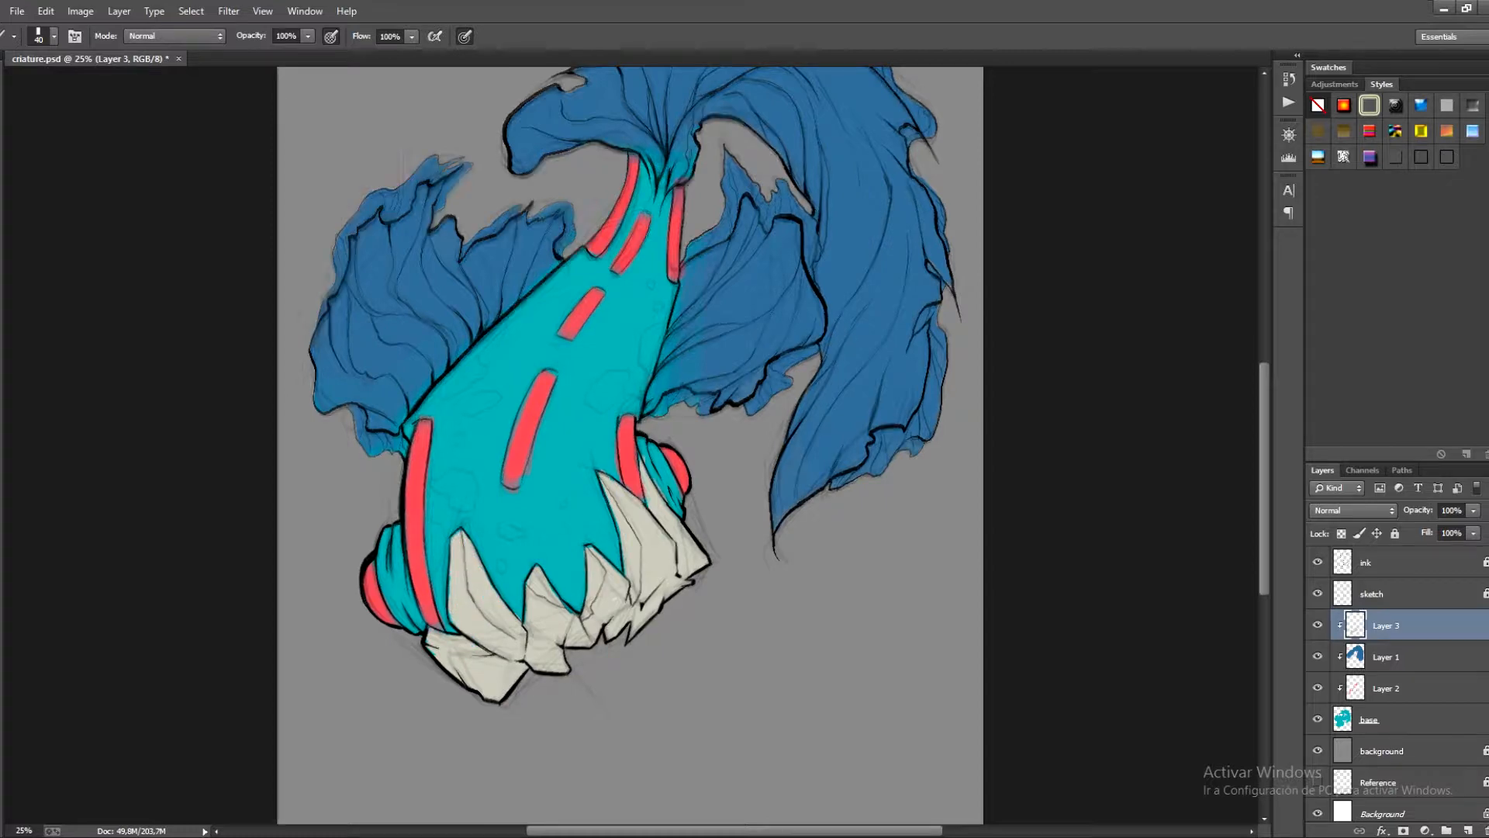
{"action": "key", "text": "ctrl+plus"}
{"action": "key", "text": "ctrl+u"}
{"action": "left_click_drag", "start_coordinate": [1203, 411], "coordinate": [1205, 411]}
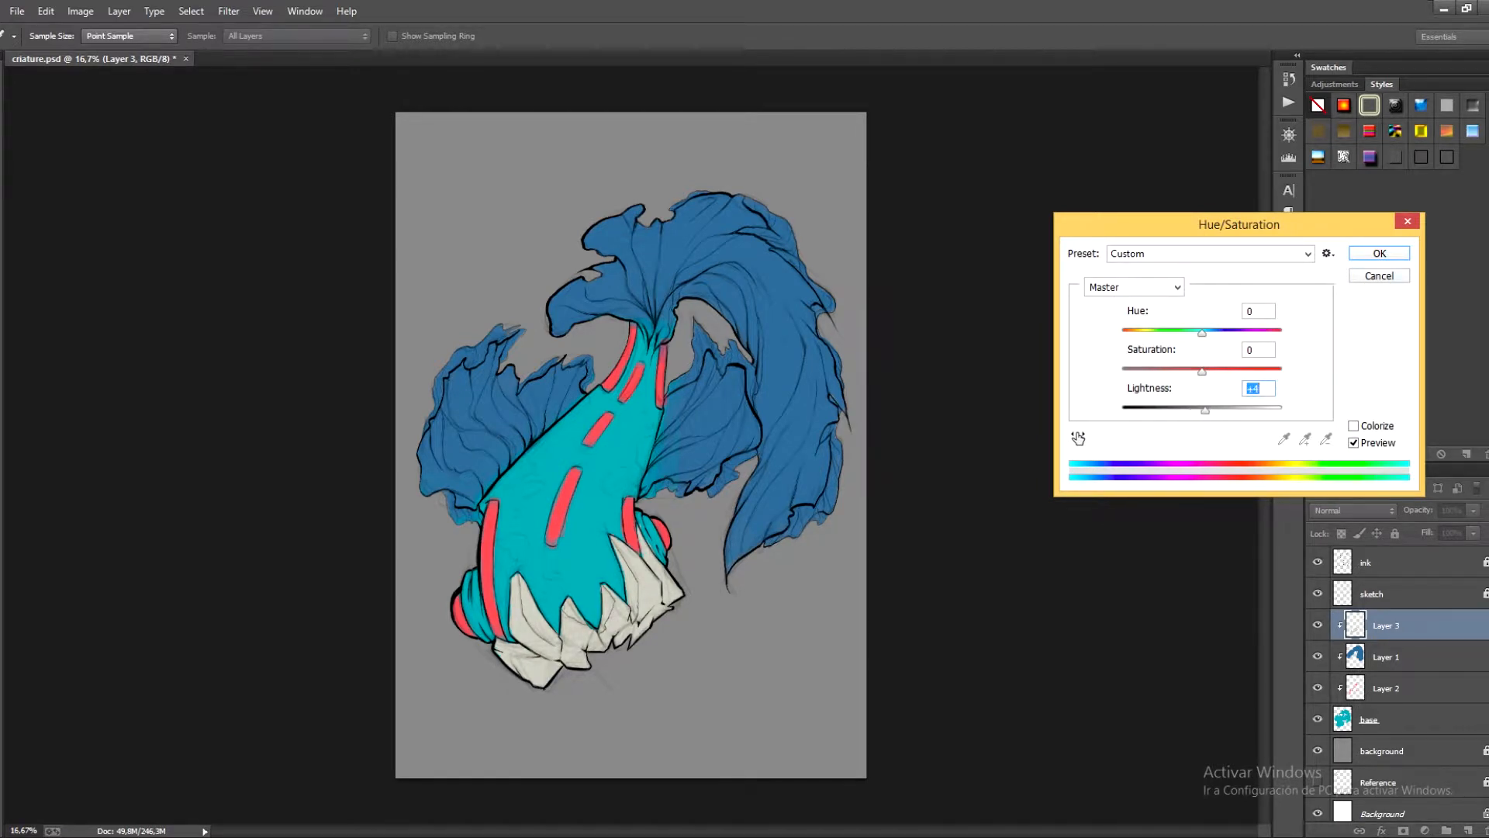
{"action": "left_click_drag", "start_coordinate": [1202, 333], "coordinate": [1248, 332]}
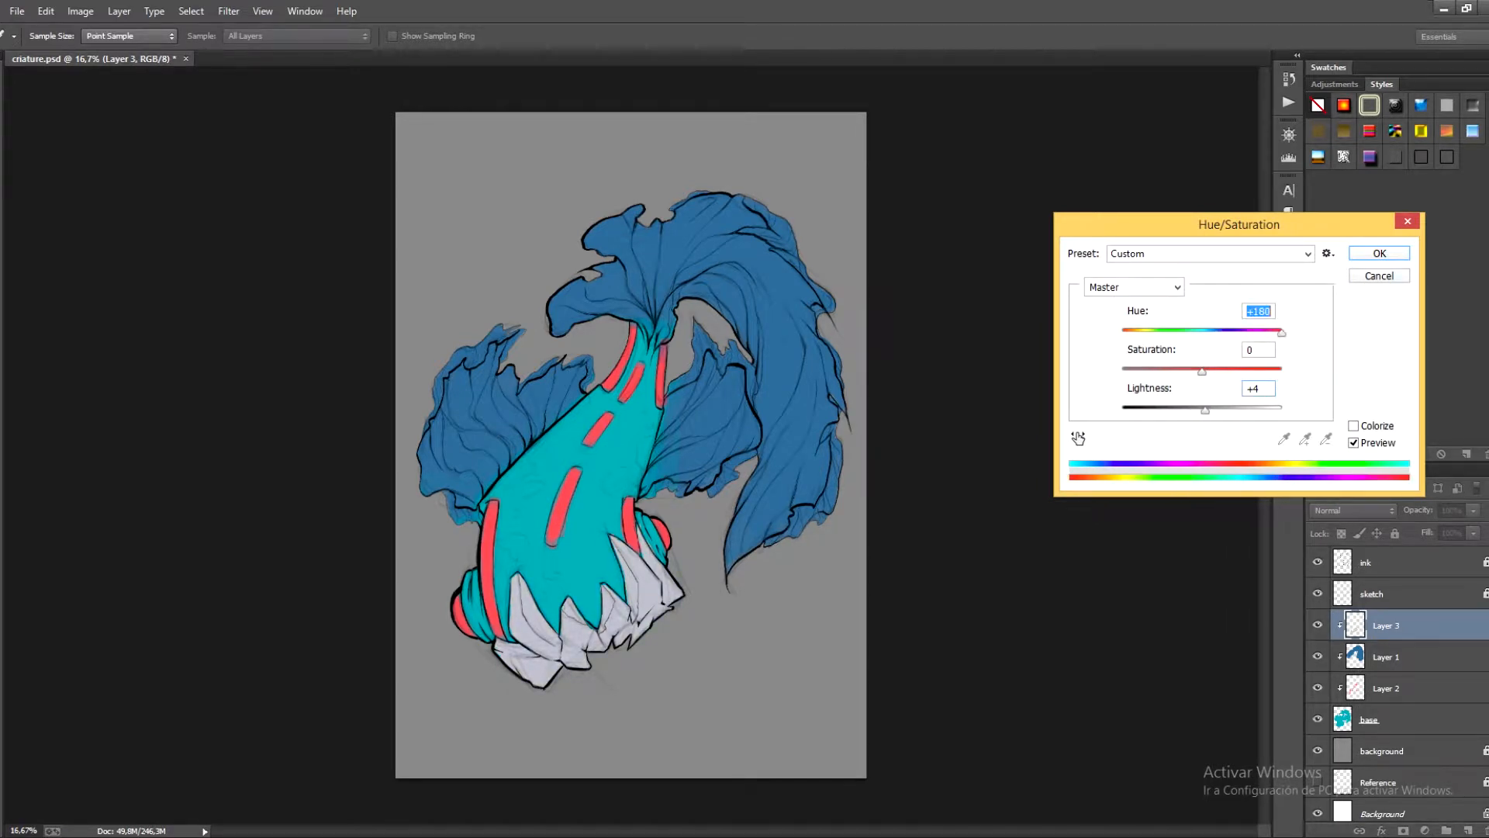
{"action": "key", "text": "Return"}
{"action": "key", "text": "b"}
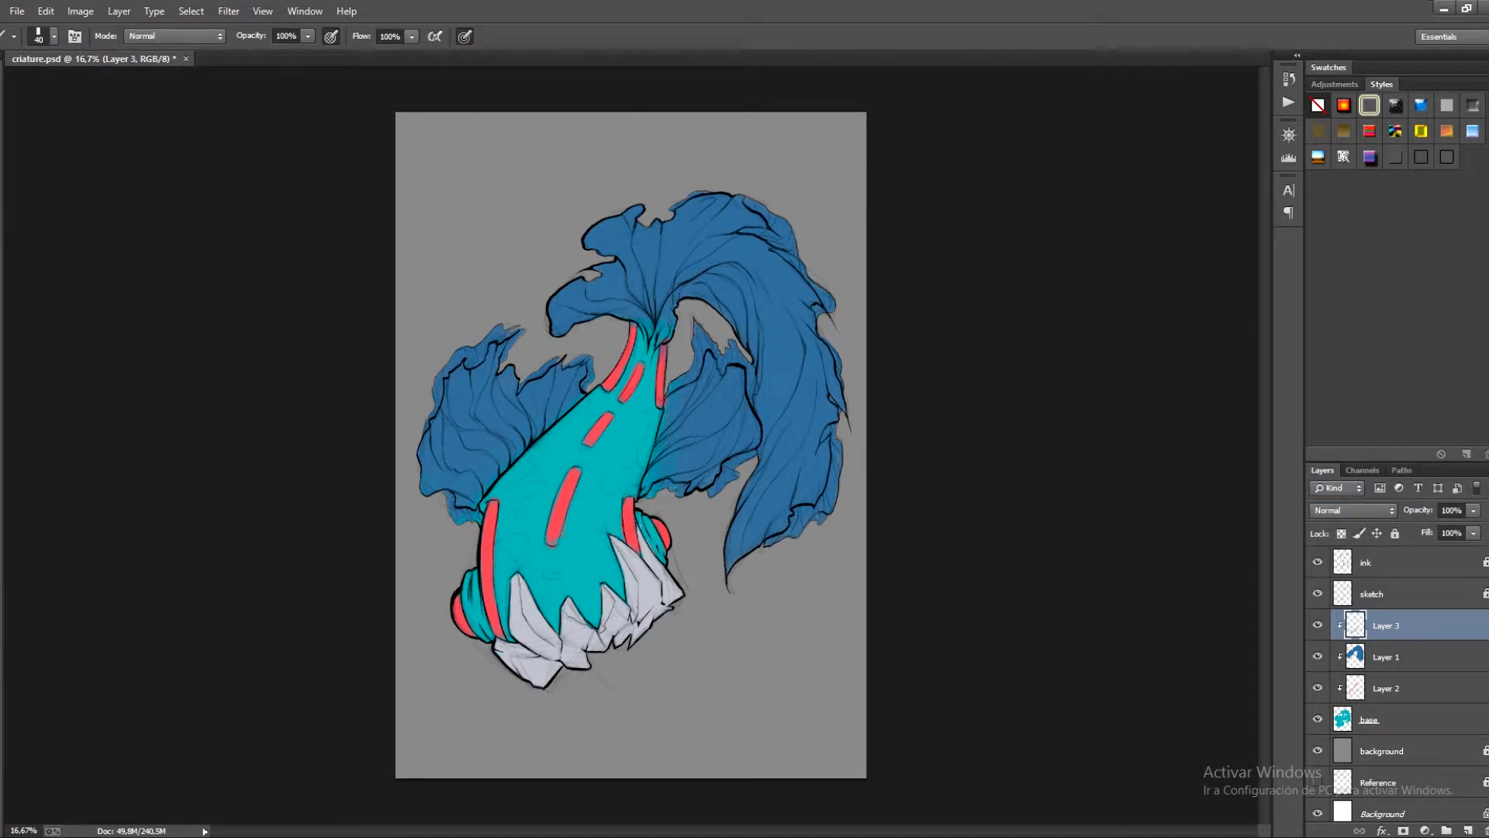
Add a new clipped layer directly above the base layer.
{"action": "left_click", "coordinate": [1414, 720]}
{"action": "left_click", "coordinate": [1468, 830]}
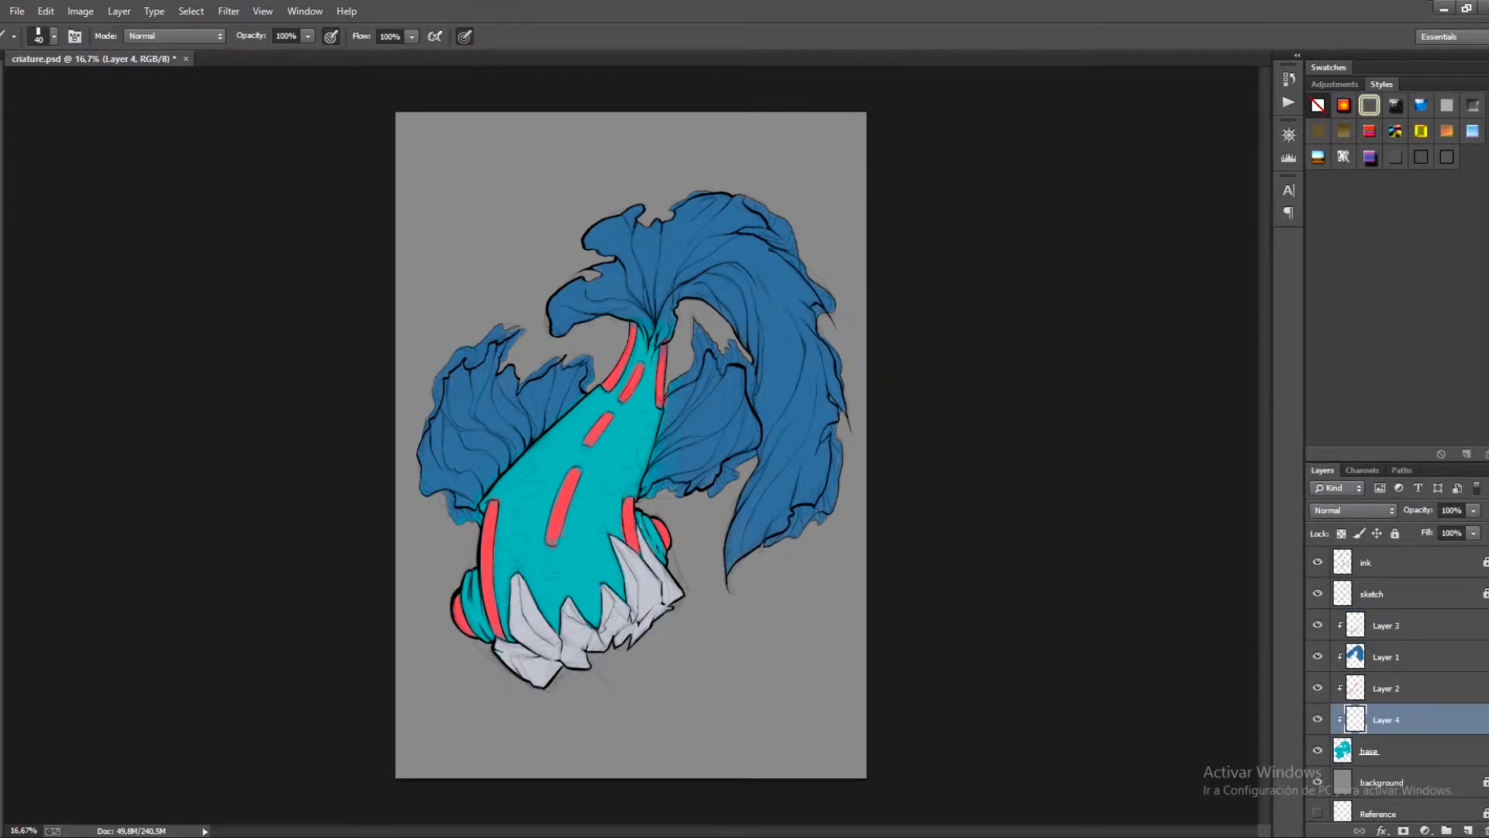
{"action": "left_click", "coordinate": [53, 36]}
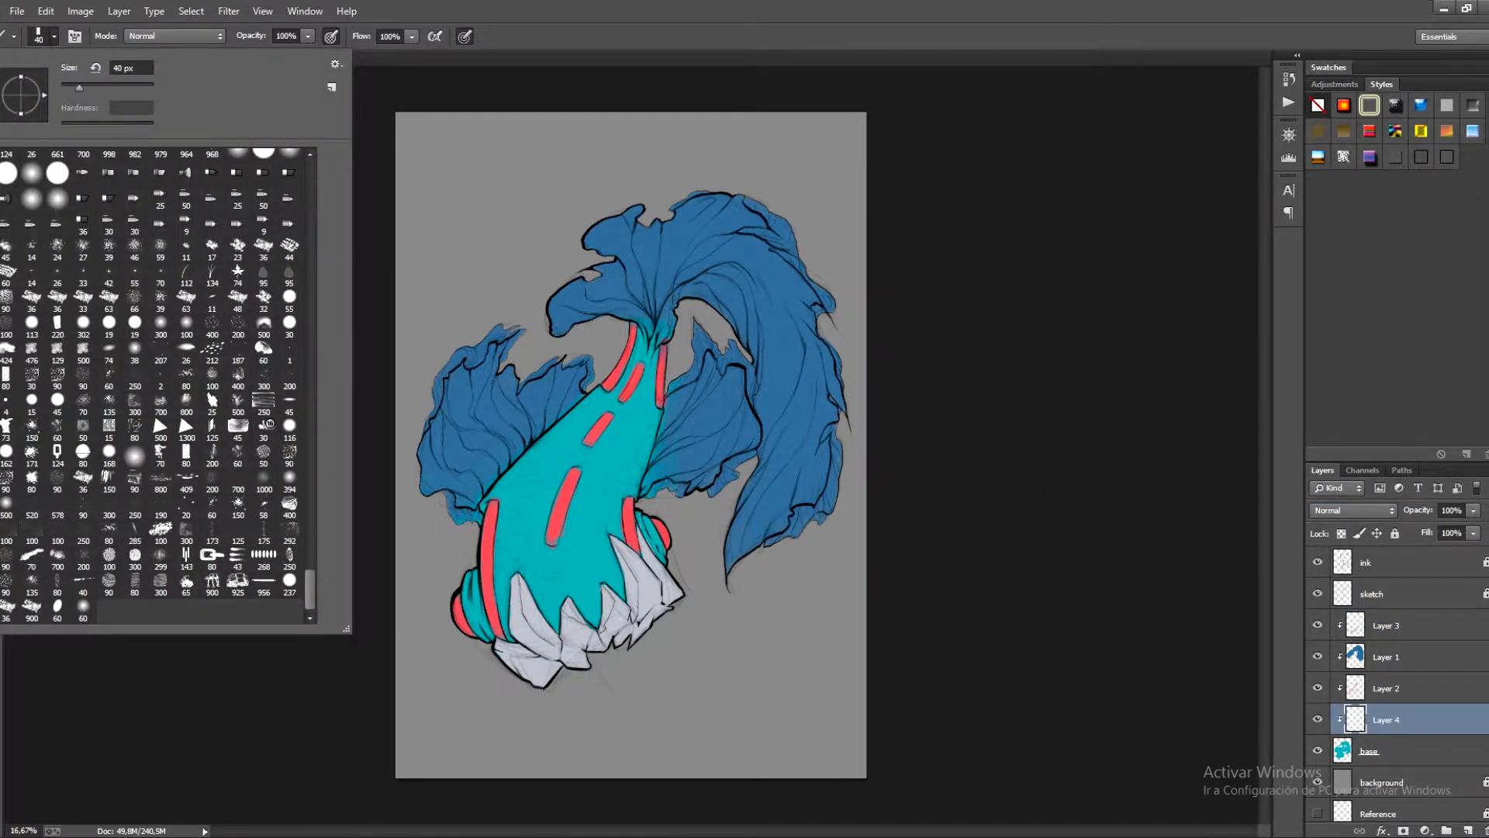
{"action": "left_click", "coordinate": [57, 429]}
{"action": "left_click_drag", "start_coordinate": [83, 87], "coordinate": [124, 88]}
{"action": "key", "text": "Return"}
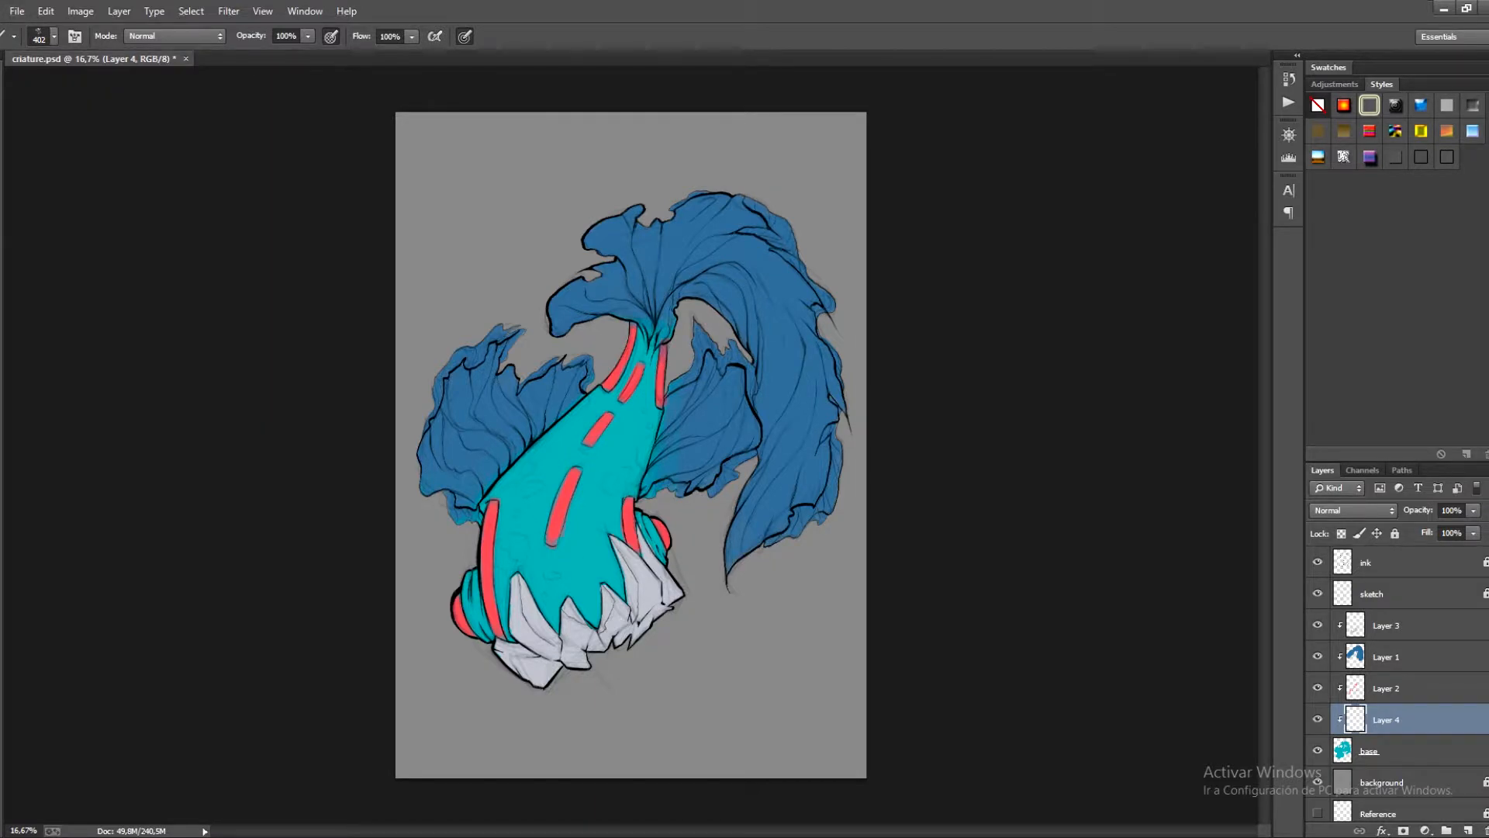
{"action": "left_click", "coordinate": [527, 478]}
{"action": "key", "text": "ctrl+z"}
{"action": "key", "text": "bracketright"}
{"action": "key", "text": "bracketright"}
{"action": "left_click", "coordinate": [54, 35]}
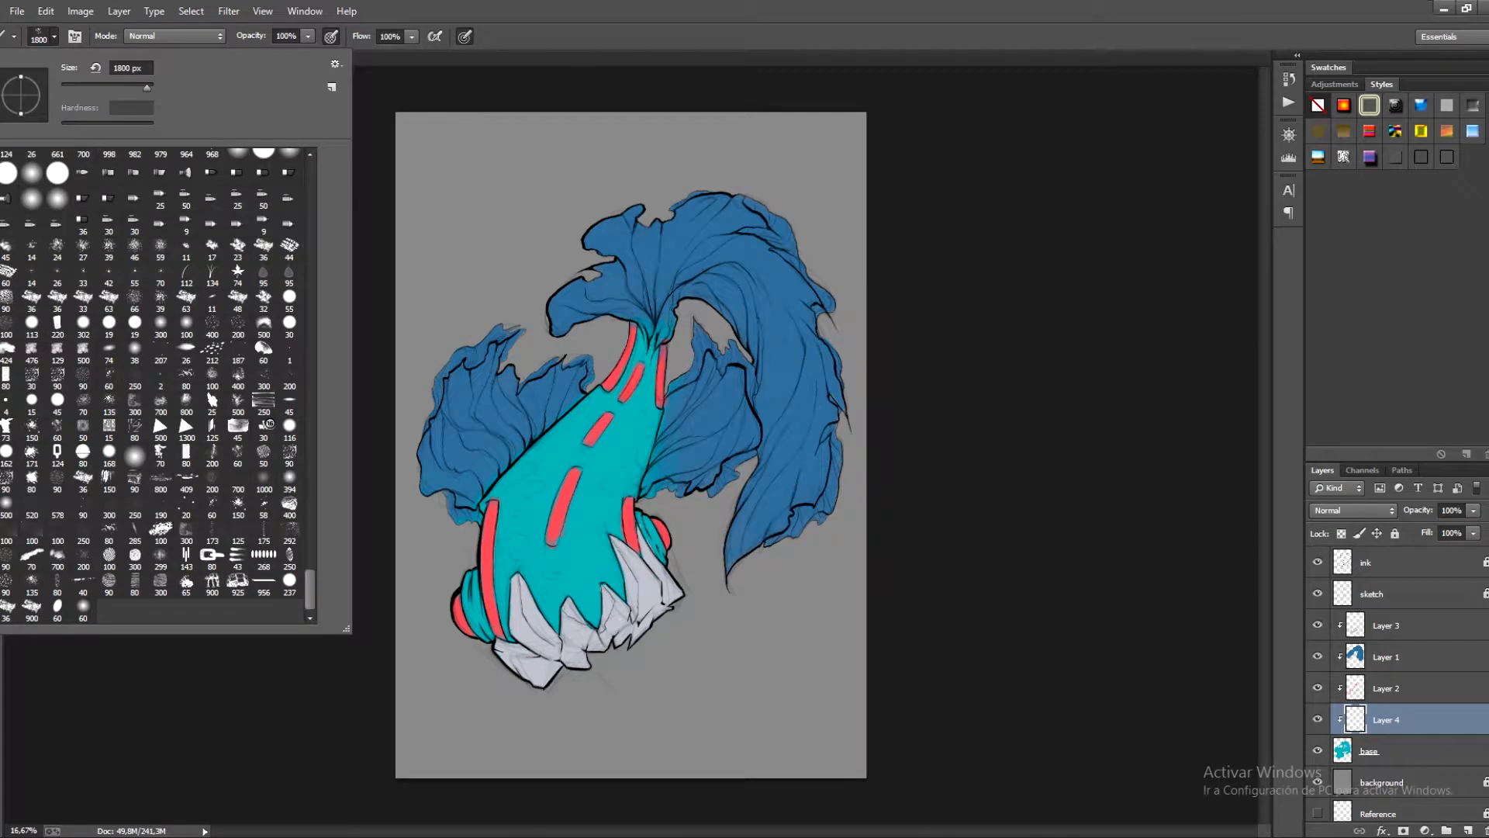
{"action": "left_click", "coordinate": [238, 350]}
{"action": "key", "text": "Return"}
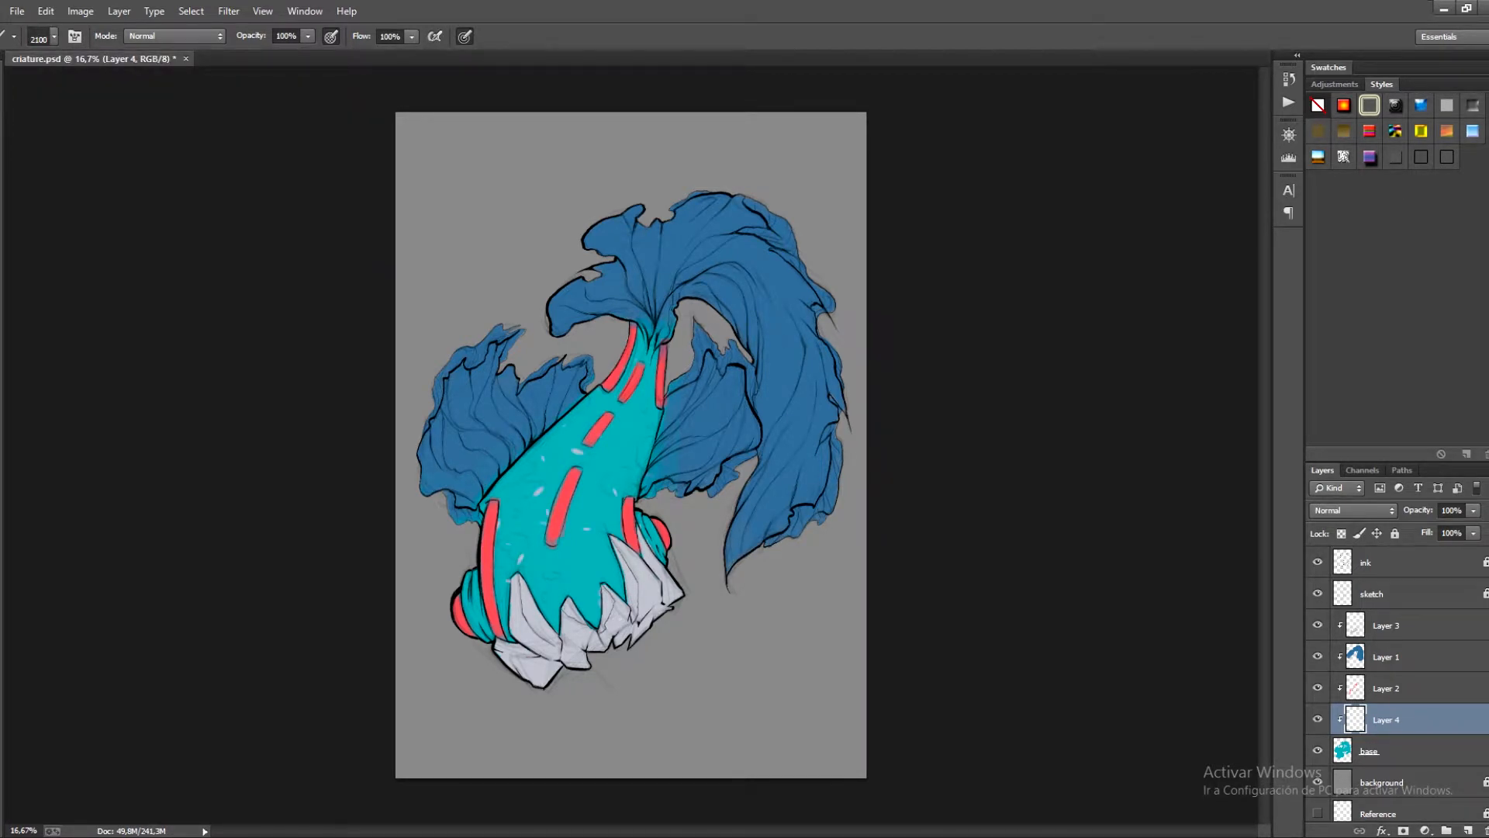
Choose the 666 px angular splatter brush and stamp pale speckles across the upper back.
{"action": "left_click", "coordinate": [53, 36]}
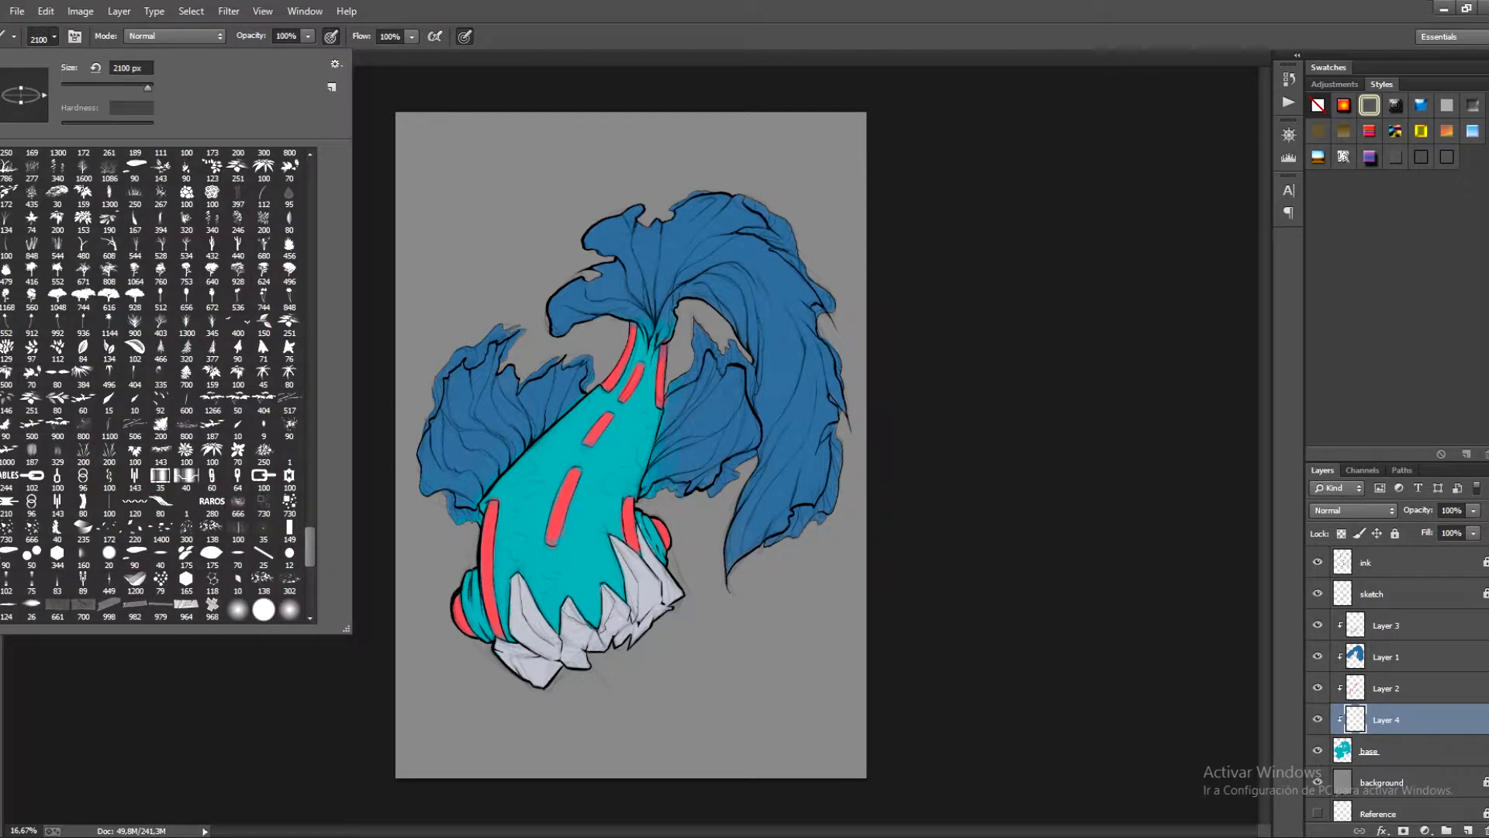
{"action": "double_click", "coordinate": [32, 528]}
{"action": "left_click", "coordinate": [560, 435]}
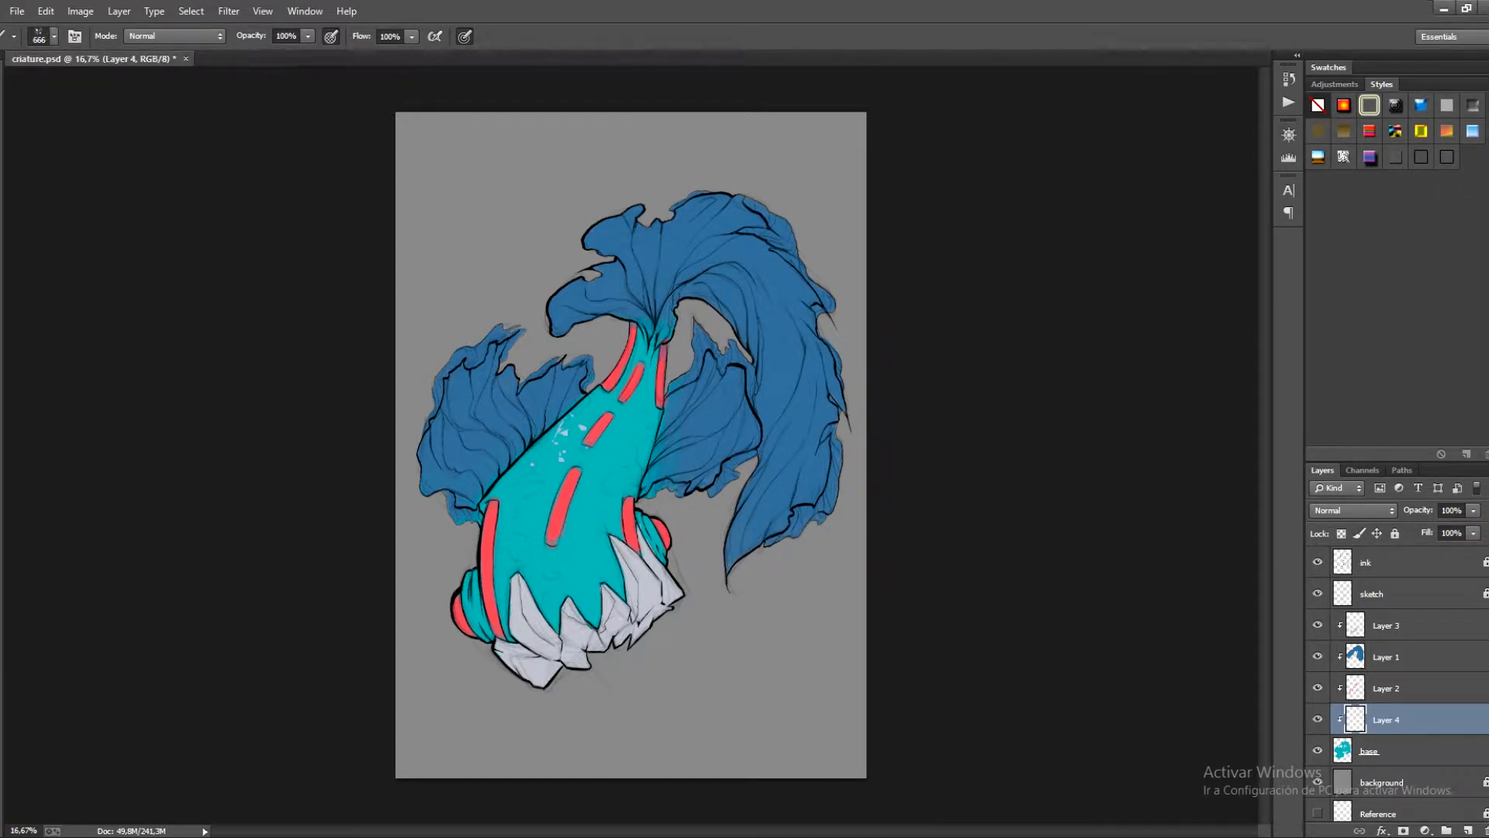
{"action": "mouse_move", "coordinate": [567, 436]}
{"action": "left_mouse_down"}
{"action": "mouse_move", "coordinate": [512, 543]}
{"action": "mouse_move", "coordinate": [640, 360]}
{"action": "mouse_move", "coordinate": [642, 411]}
{"action": "left_mouse_up"}
Reduce the splatter brush and add smaller pale speckles over the lower body near the head plates.
{"action": "key", "text": "bracketleft"}
{"action": "key", "text": "bracketleft"}
{"action": "key", "text": "bracketleft"}
{"action": "key", "text": "bracketleft"}
{"action": "key", "text": "bracketleft"}
{"action": "key", "text": "bracketleft"}
{"action": "key", "text": "bracketleft"}
{"action": "left_click_drag", "start_coordinate": [613, 570], "coordinate": [588, 584]}
Save the document and shift the pale speckles' hue and darken them slightly with Hue/Saturation.
{"action": "key", "text": "ctrl+s"}
{"action": "key", "text": "ctrl+u"}
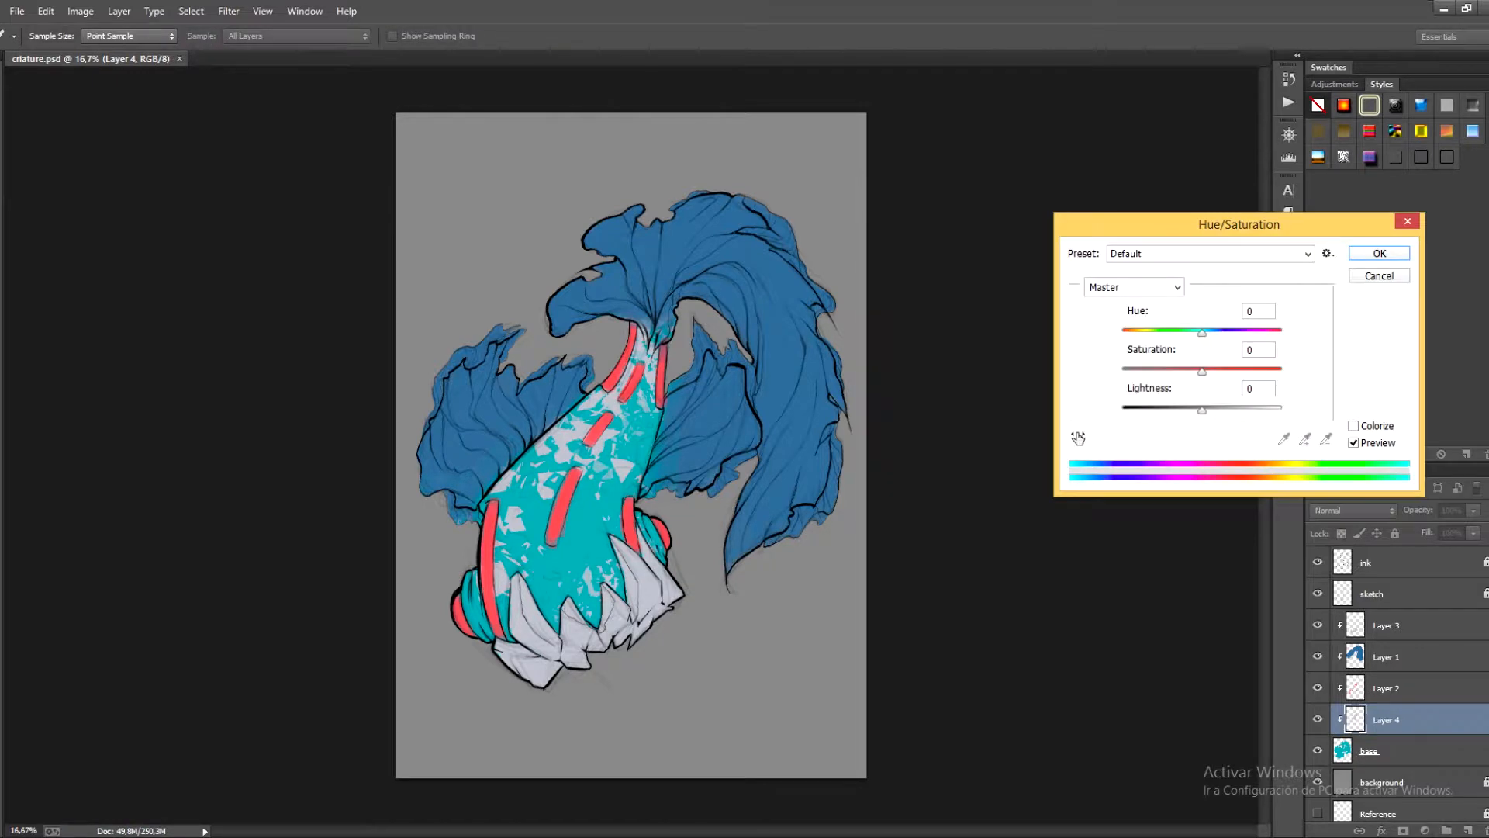
{"action": "left_click_drag", "start_coordinate": [1202, 409], "coordinate": [1196, 410]}
{"action": "left_click_drag", "start_coordinate": [1202, 333], "coordinate": [1168, 333]}
{"action": "key", "text": "Return"}
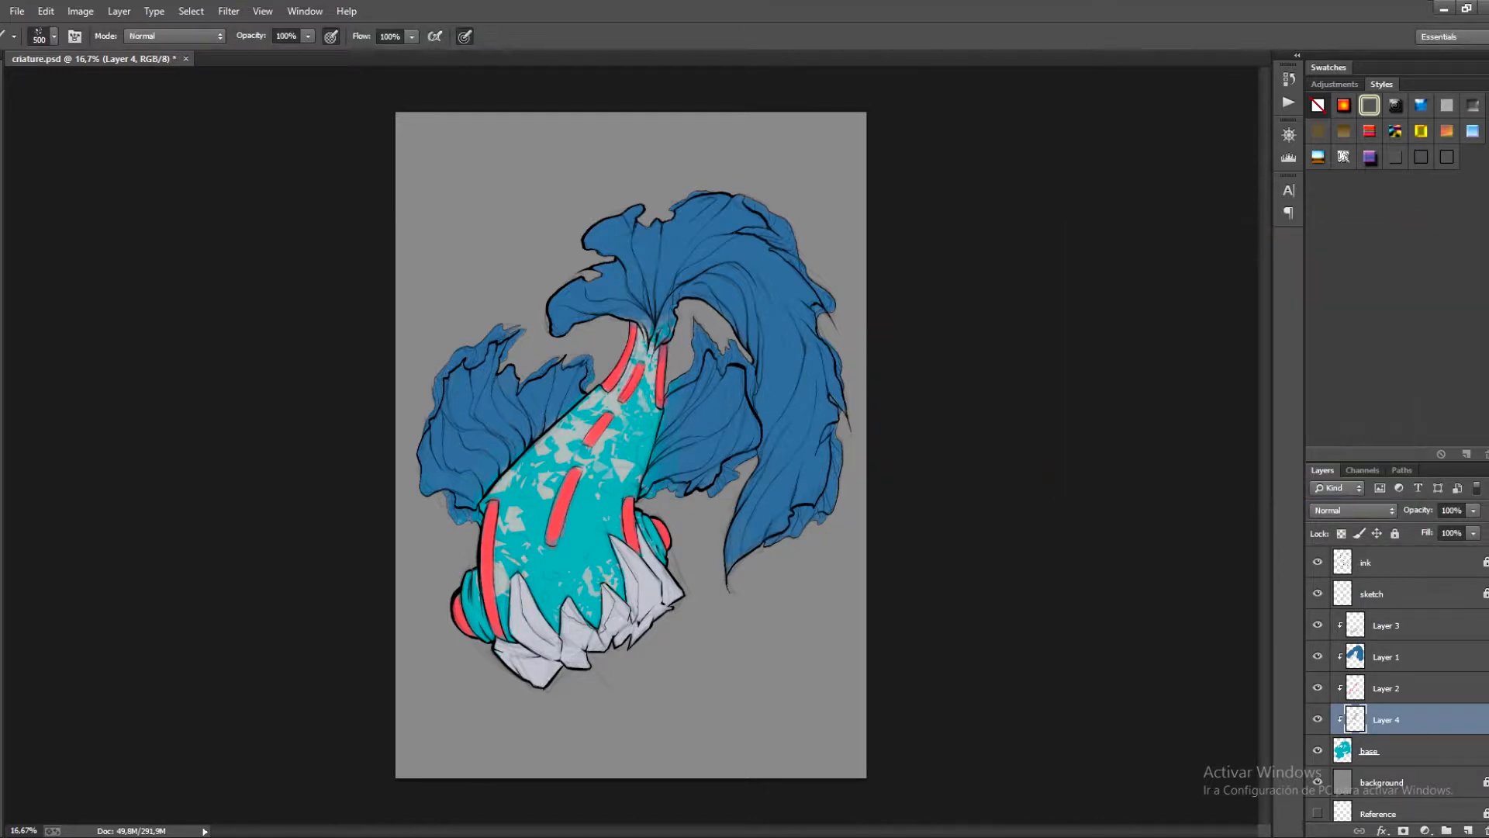
{"action": "key", "text": "ctrl+z"}
Switch to the blue fin layer, Layer 1, and set the splatter brush opacity to 50%.
{"action": "left_click", "coordinate": [1387, 657]}
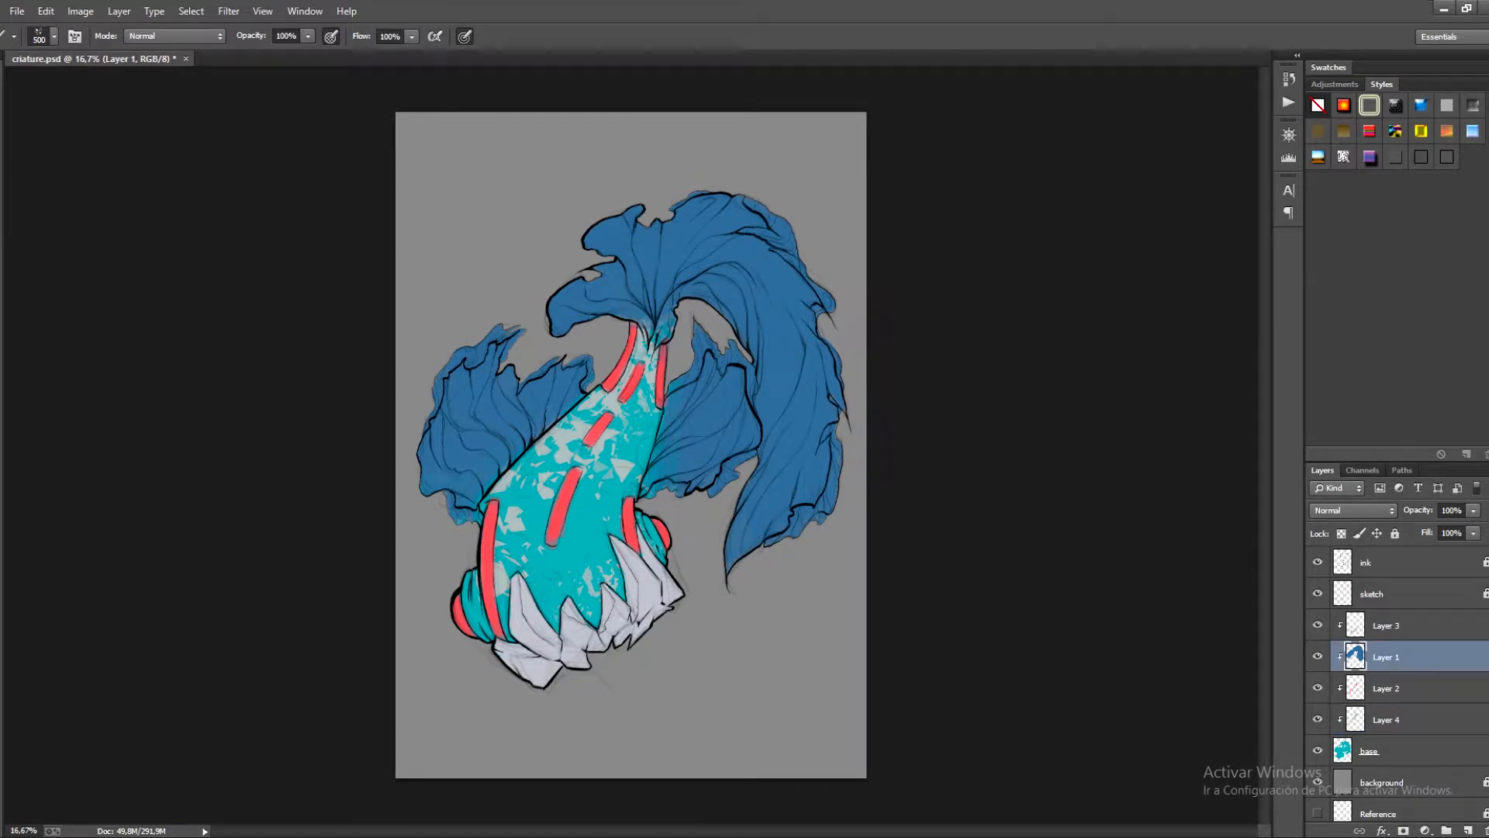
{"action": "mouse_move", "coordinate": [650, 321]}
{"action": "left_mouse_down"}
{"action": "mouse_move", "coordinate": [640, 291]}
{"action": "mouse_move", "coordinate": [727, 271]}
{"action": "mouse_move", "coordinate": [776, 289]}
{"action": "left_mouse_up"}
{"action": "key", "text": "ctrl+z"}
{"action": "key", "text": "5"}
{"action": "left_click_drag", "start_coordinate": [607, 290], "coordinate": [675, 260]}
{"action": "left_click_drag", "start_coordinate": [713, 210], "coordinate": [765, 264]}
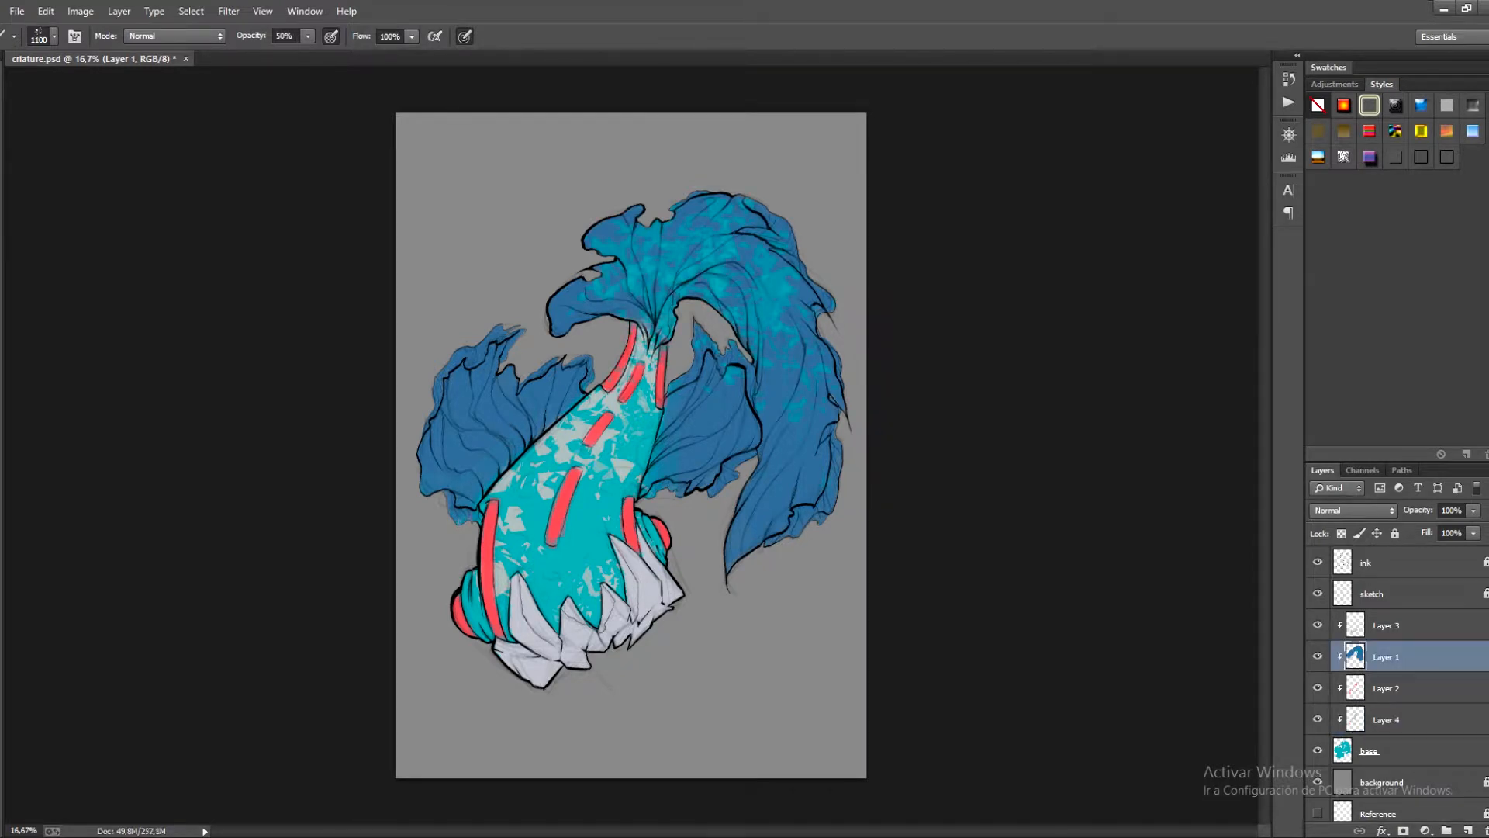
{"action": "key", "text": "ctrl+alt+z"}
{"action": "key", "text": "ctrl+alt+z"}
{"action": "key", "text": "ctrl+alt+z"}
Stamp sparse turquoise speckles over the blue fins with the large splatter brush at 50% opacity and save the document.
{"action": "left_click_drag", "start_coordinate": [728, 396], "coordinate": [704, 456]}
{"action": "left_click_drag", "start_coordinate": [751, 529], "coordinate": [698, 233]}
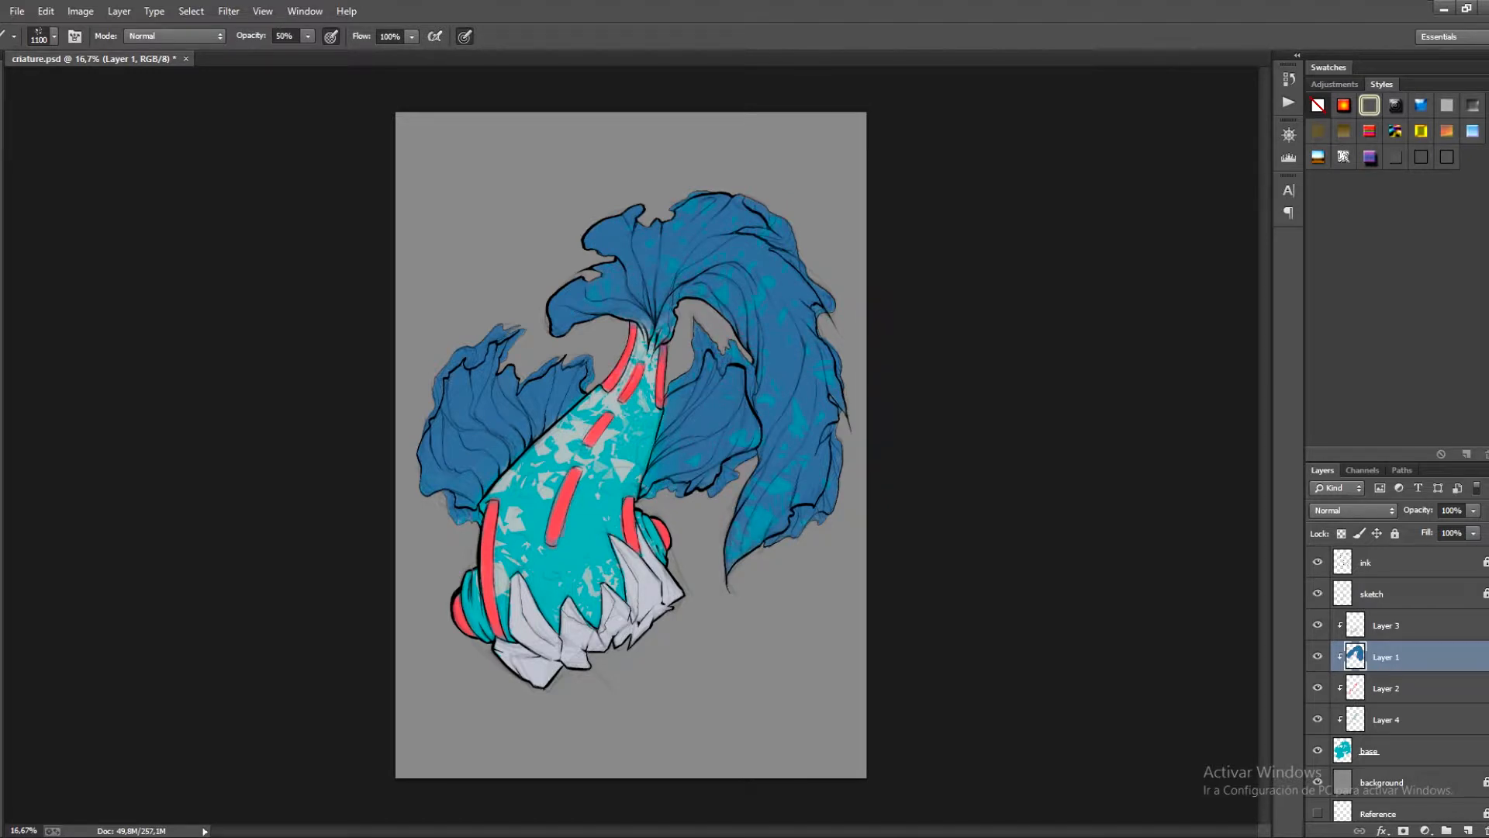
{"action": "key", "text": "ctrl+s"}
Lock the base layer's transparent pixels and apply a foreground-to-transparent radial gradient at 30% opacity to the lower body.
{"action": "left_click", "coordinate": [1403, 751]}
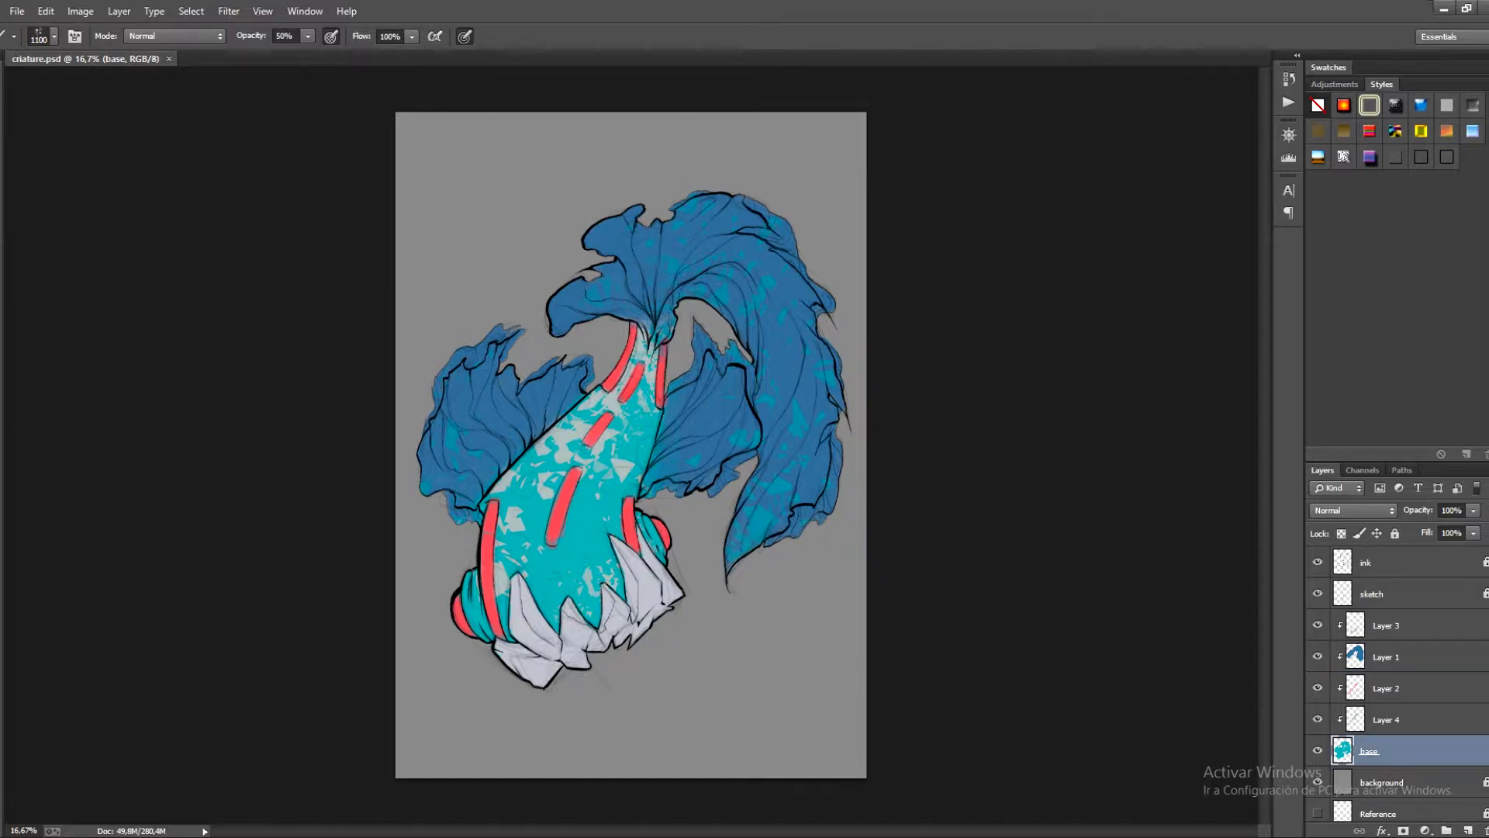
{"action": "key", "text": "g"}
{"action": "left_click", "coordinate": [88, 36]}
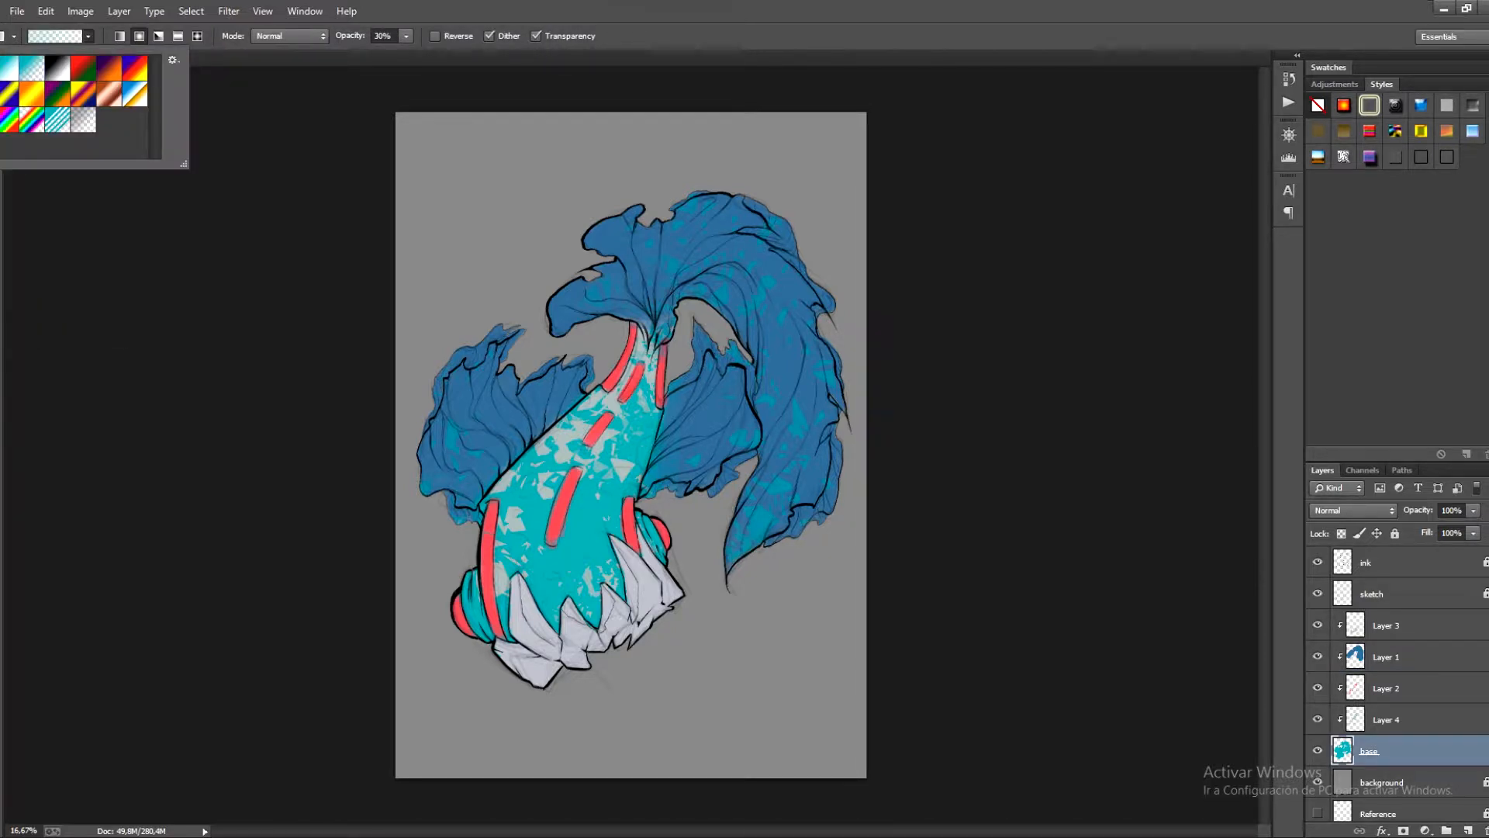
{"action": "left_click", "coordinate": [784, 333]}
{"action": "key", "text": "Return"}
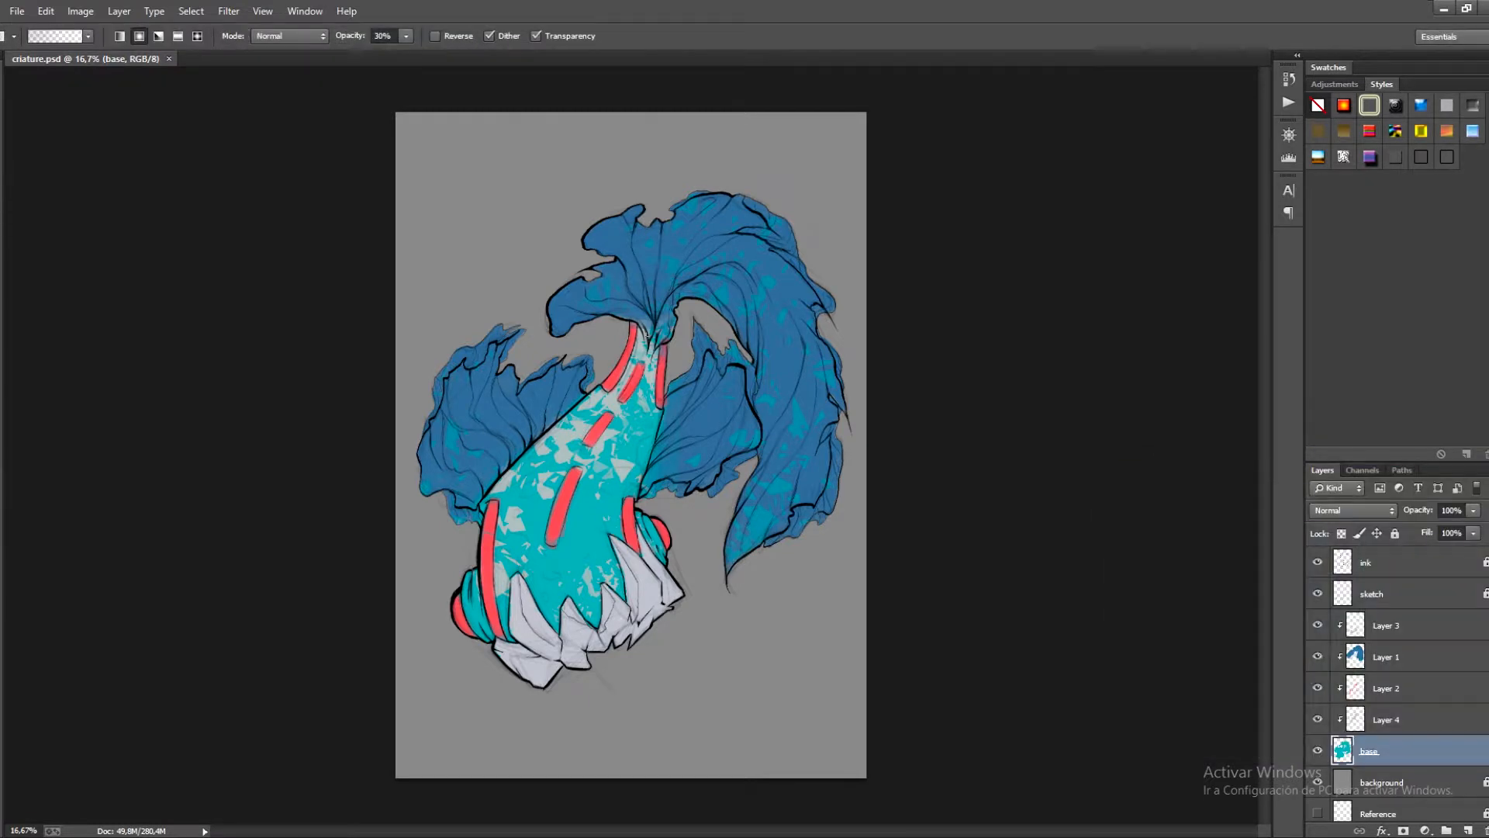
{"action": "left_click", "coordinate": [1342, 534]}
{"action": "mouse_move", "coordinate": [555, 601]}
{"action": "left_mouse_down"}
{"action": "mouse_move", "coordinate": [601, 434]}
{"action": "mouse_move", "coordinate": [582, 535]}
{"action": "left_mouse_up"}
{"action": "key", "text": "ctrl+z"}
{"action": "key", "text": "ctrl+z"}
Select the speckle layer, Layer 4, and load the base layer's outline as a selection.
{"action": "left_click", "coordinate": [1318, 719]}
{"action": "left_click", "coordinate": [1318, 719]}
{"action": "left_click", "coordinate": [1387, 720]}
{"action": "left_click", "coordinate": [1343, 751], "text": "ctrl"}
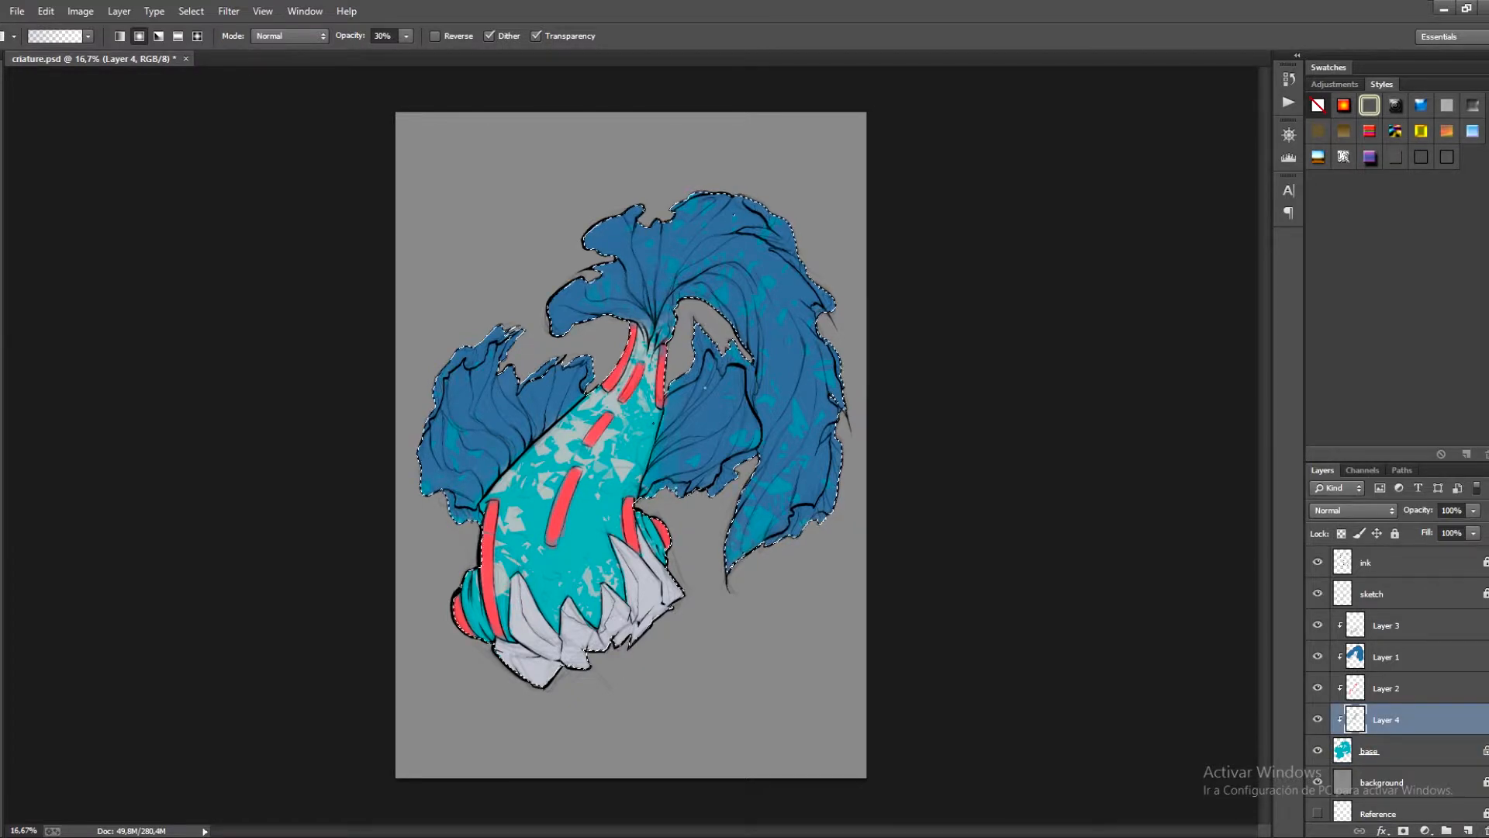
Darken the speckles on the upper back with a 30% radial gradient from the tail base down the body.
{"action": "left_click_drag", "start_coordinate": [640, 364], "coordinate": [578, 536]}
{"action": "key", "text": "ctrl+z"}
{"action": "left_click_drag", "start_coordinate": [636, 373], "coordinate": [554, 571]}
{"action": "key", "text": "ctrl+z"}
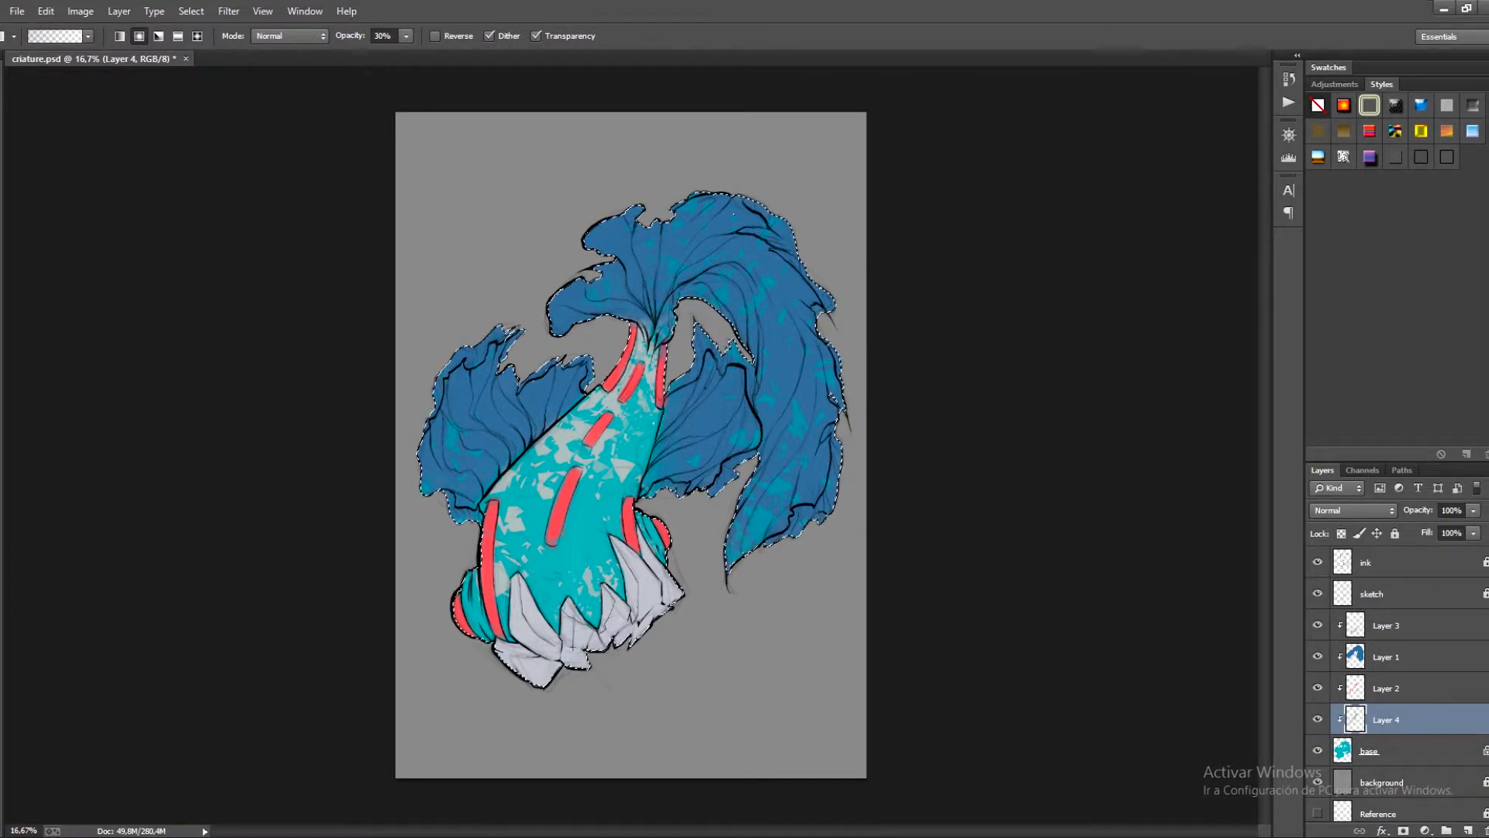
{"action": "key", "text": "ctrl+z"}
{"action": "key", "text": "ctrl+z"}
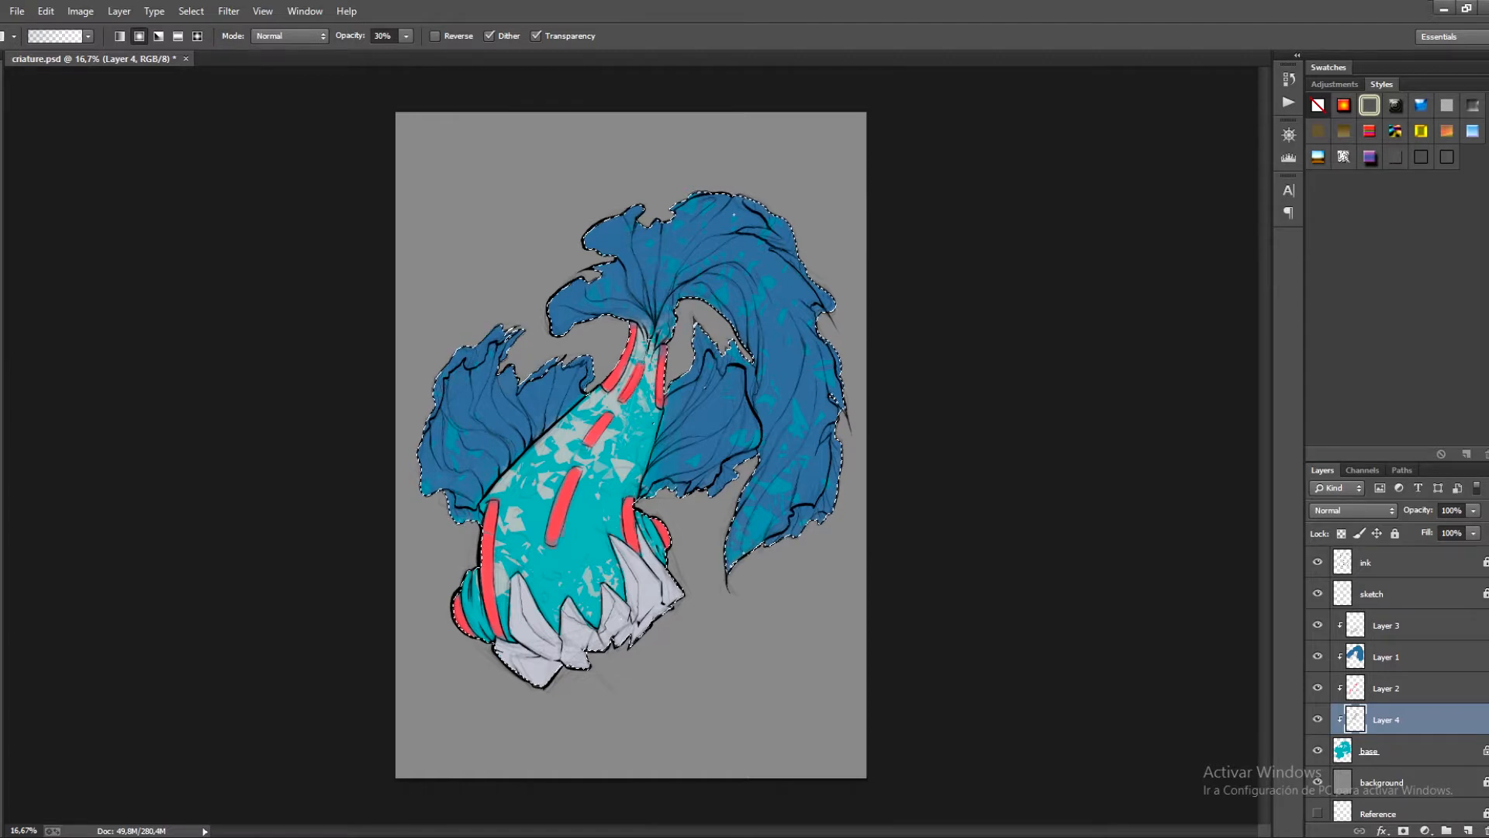
{"action": "left_click_drag", "start_coordinate": [648, 338], "coordinate": [583, 513]}
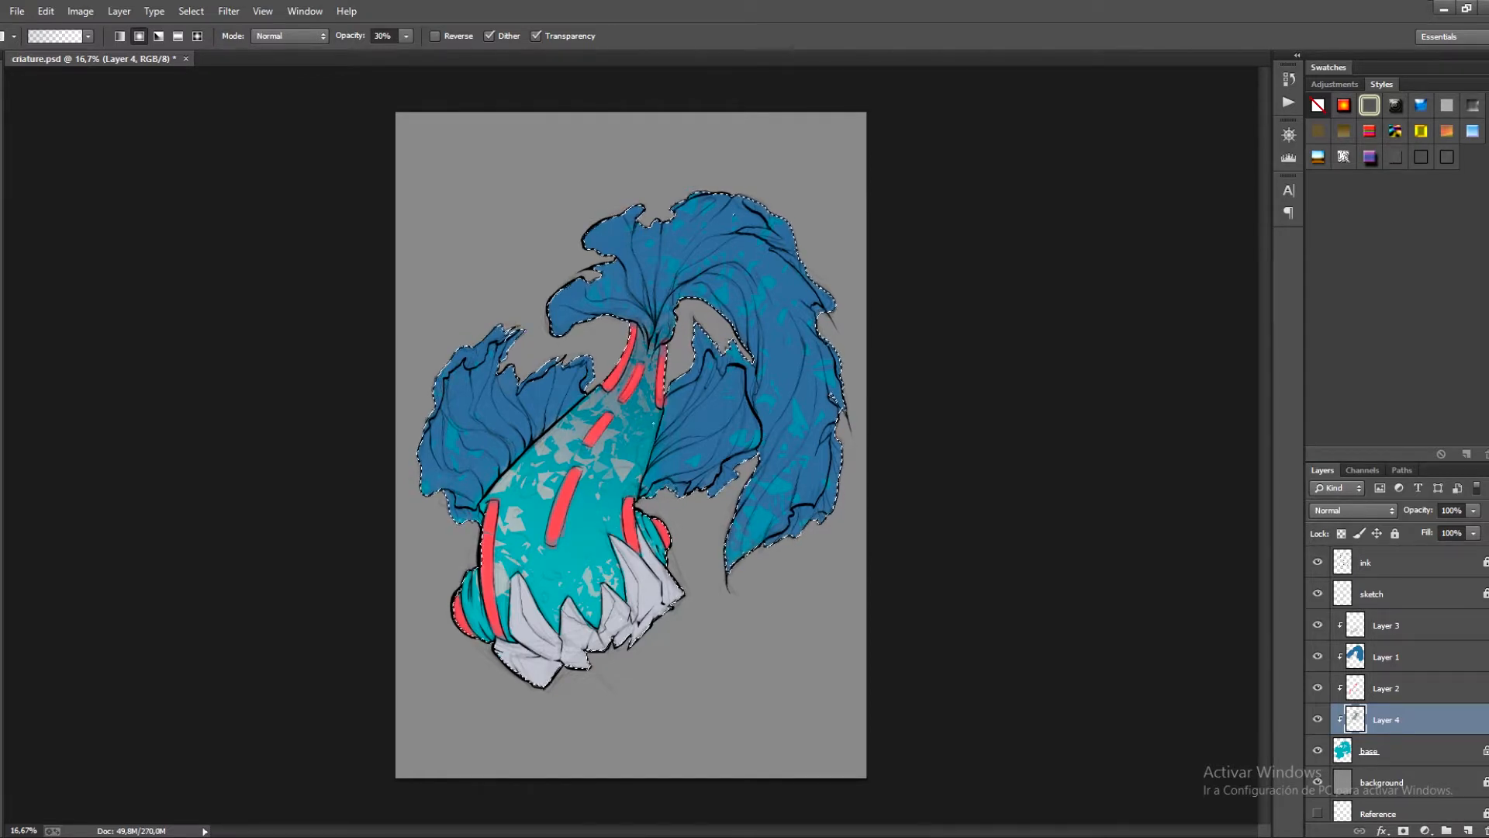
Load the outline of fin layer Layer 1 as a selection and lock the layer's transparent pixels.
{"action": "left_click", "coordinate": [1356, 657]}
{"action": "left_click", "coordinate": [1356, 657], "text": "ctrl"}
{"action": "left_click", "coordinate": [1342, 533]}
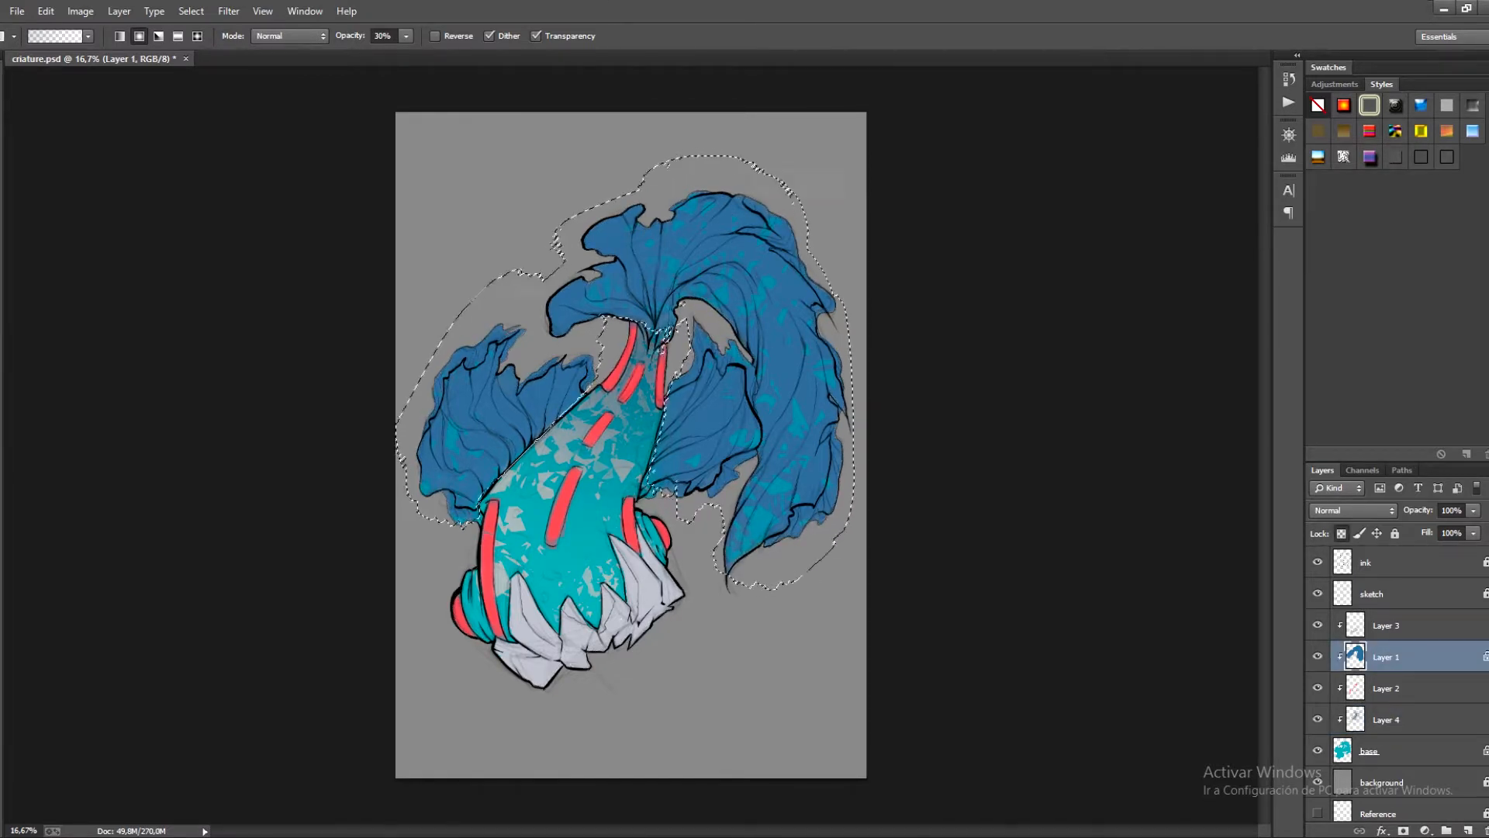
Choose a dark navy foreground colour and darken the inner parts of the fins with a radial gradient at 30% opacity.
{"action": "left_click", "coordinate": [3, 496]}
{"action": "left_click", "coordinate": [1342, 592]}
{"action": "left_click", "coordinate": [1298, 670]}
{"action": "key", "text": "Return"}
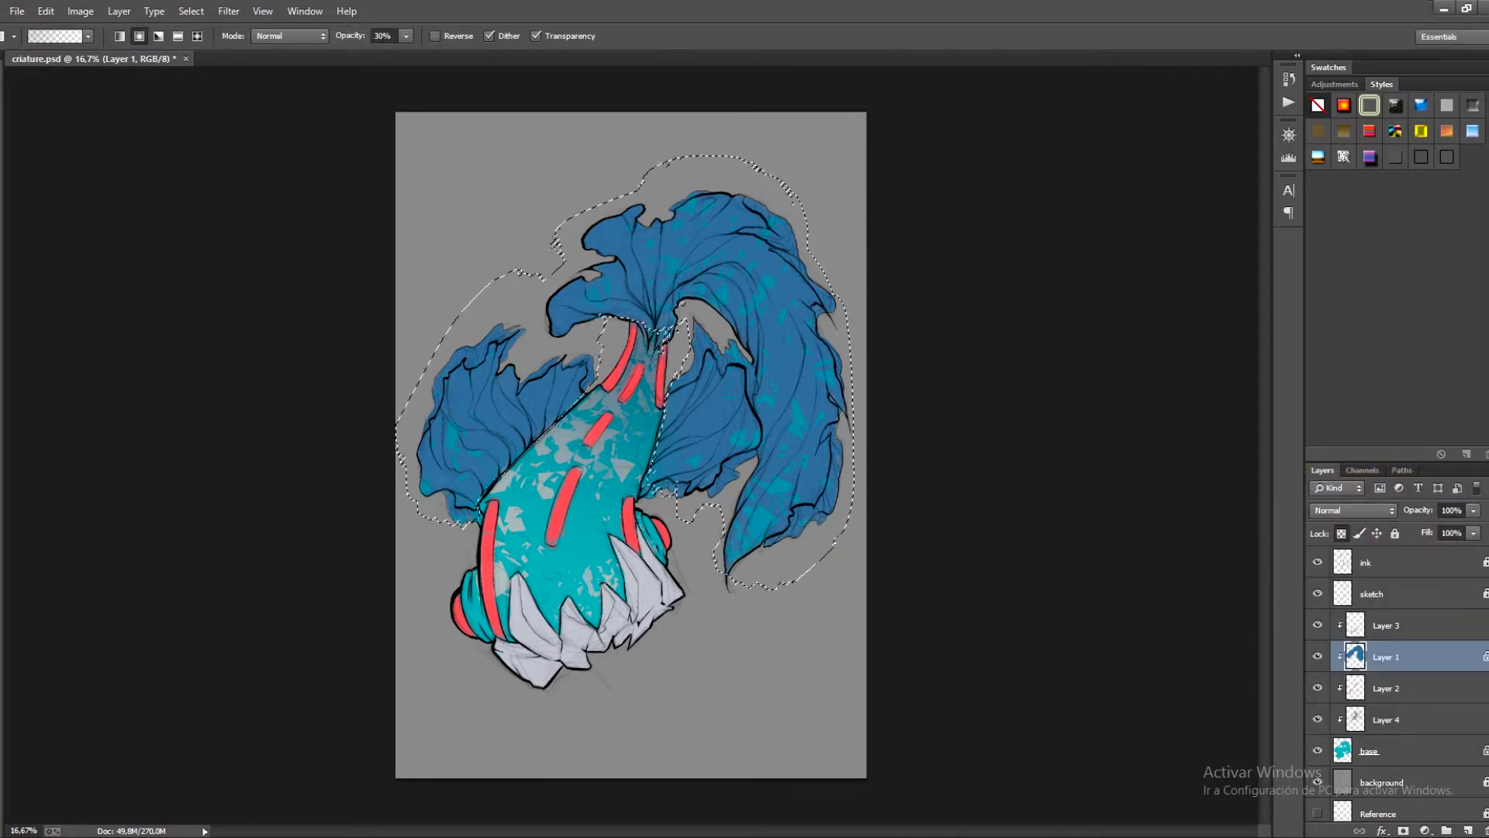
{"action": "key", "text": "ctrl+z"}
{"action": "left_click", "coordinate": [120, 36]}
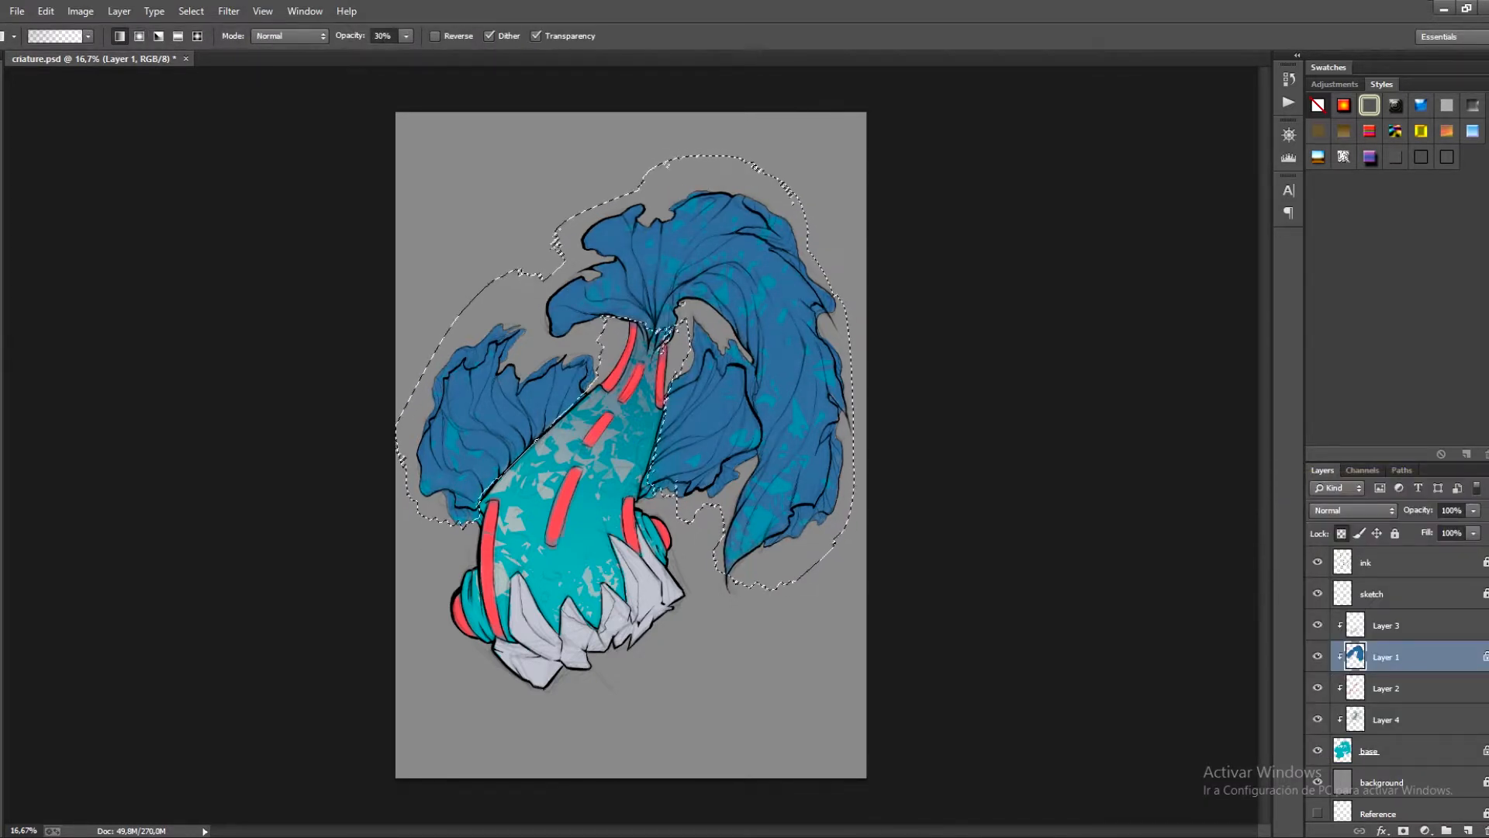
{"action": "key", "text": "ctrl+z"}
{"action": "left_click", "coordinate": [139, 36]}
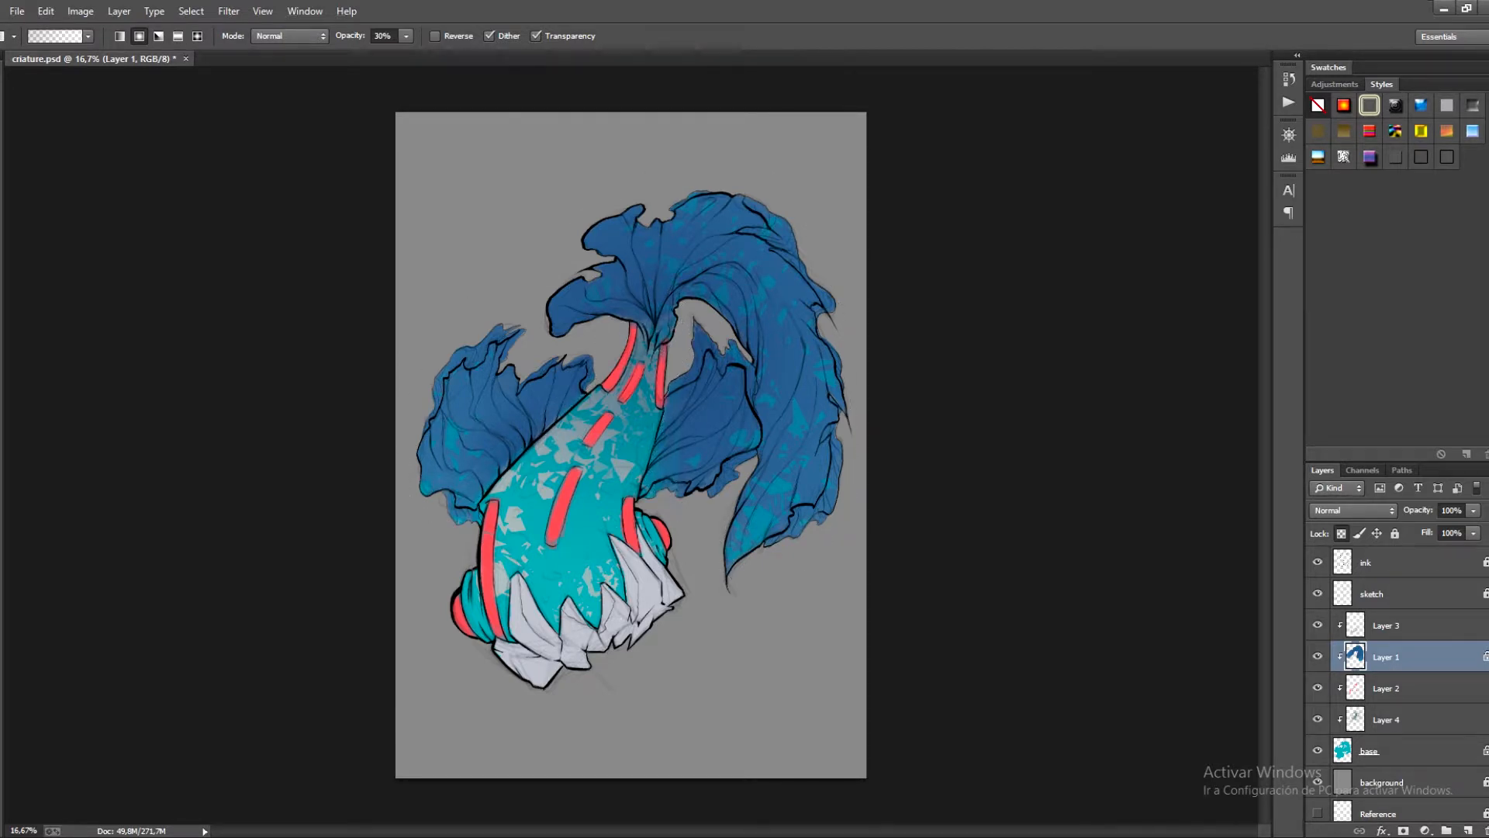
Choose a pale cyan and lighten the fins' outer edges with linear gradients at 30% opacity, deselect, and save.
{"action": "left_click", "coordinate": [2, 504]}
{"action": "left_click", "coordinate": [589, 505]}
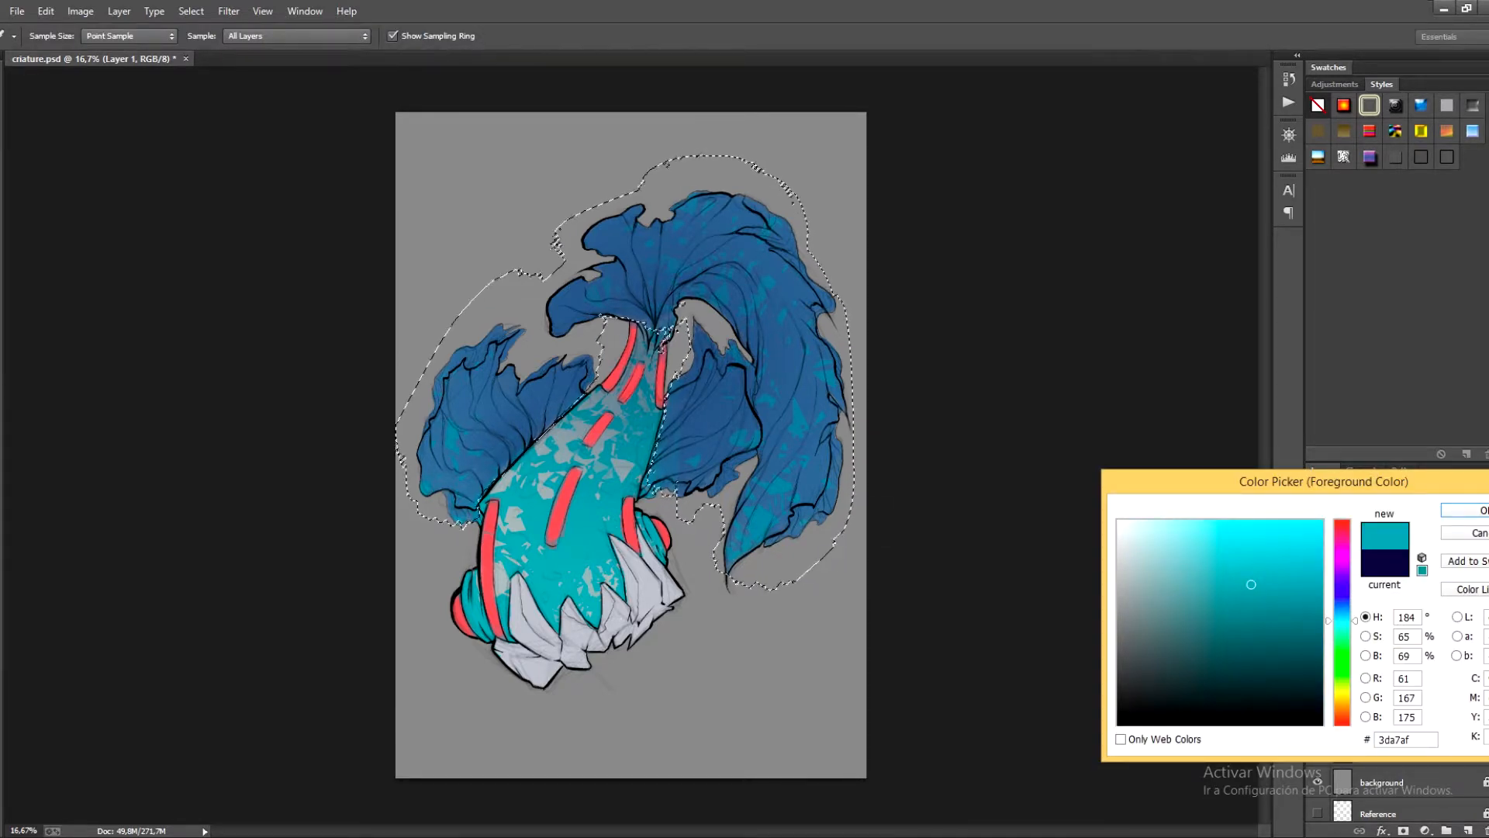
{"action": "key", "text": "Return"}
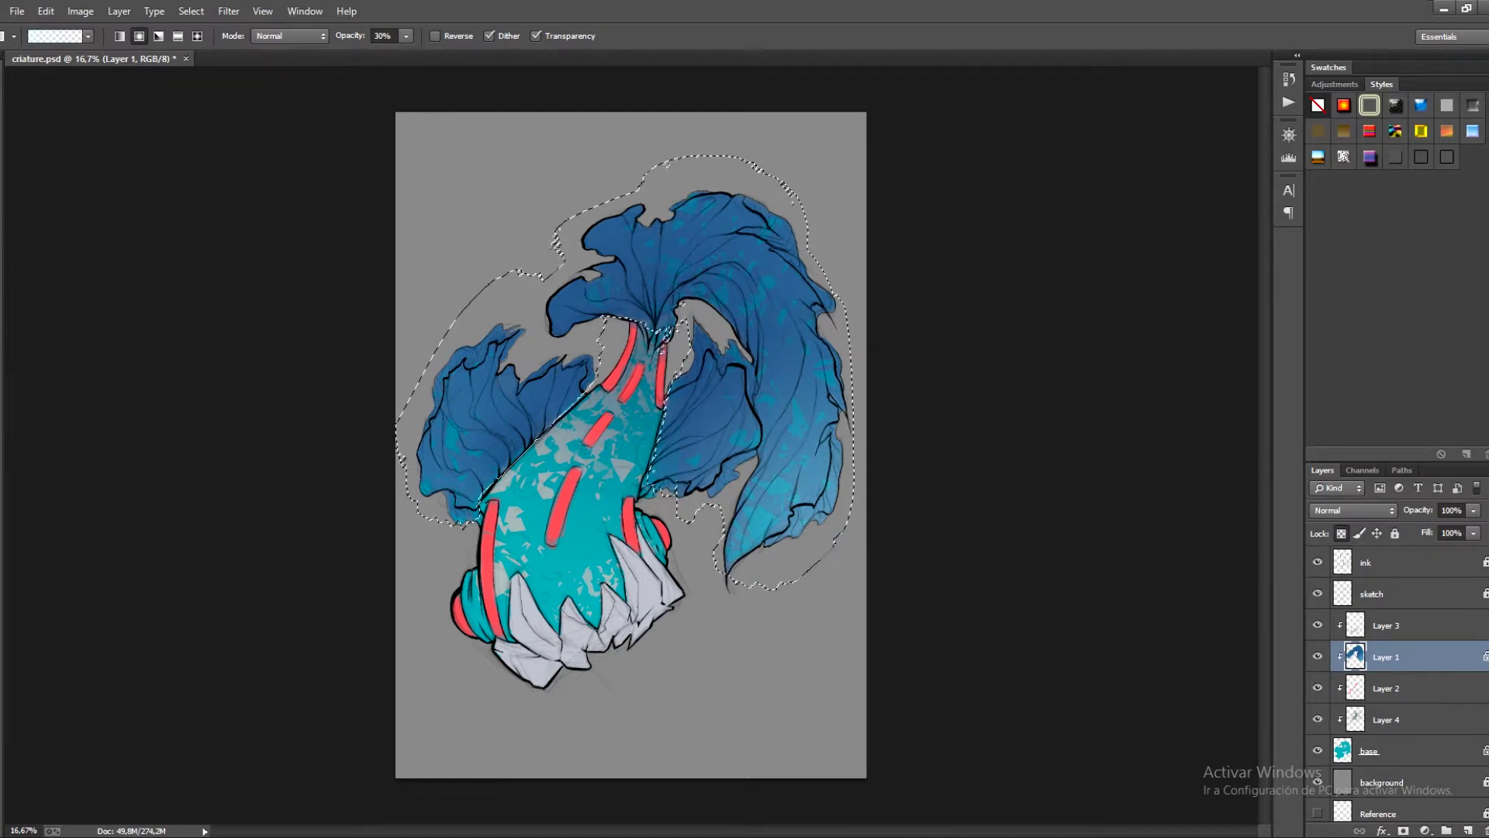
{"action": "left_click", "coordinate": [158, 36]}
{"action": "left_click", "coordinate": [119, 37]}
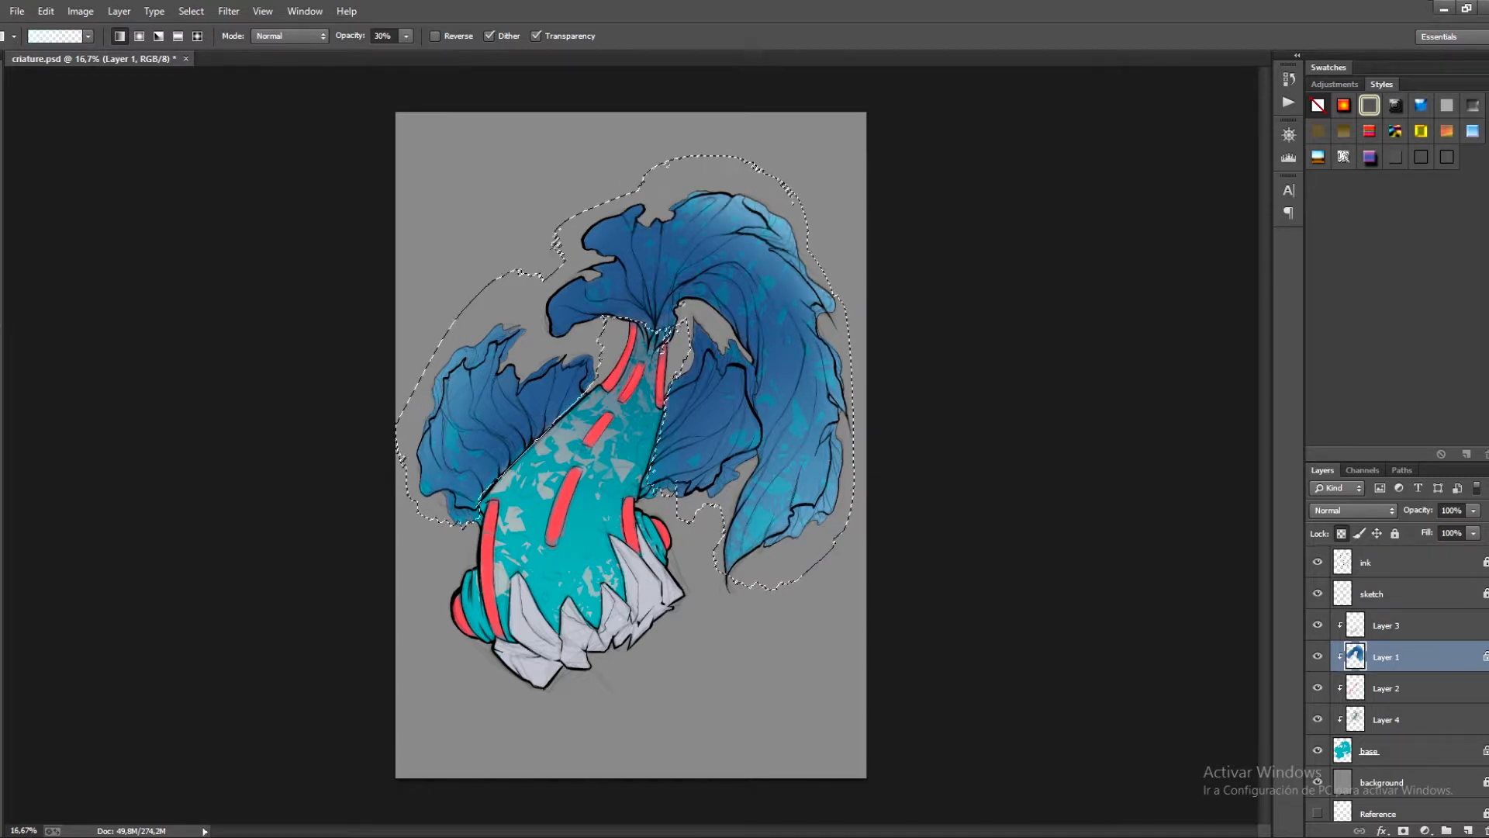
{"action": "key", "text": "ctrl+z"}
{"action": "left_click_drag", "start_coordinate": [578, 205], "coordinate": [624, 255]}
{"action": "key", "text": "ctrl+d"}
{"action": "key", "text": "ctrl+s"}
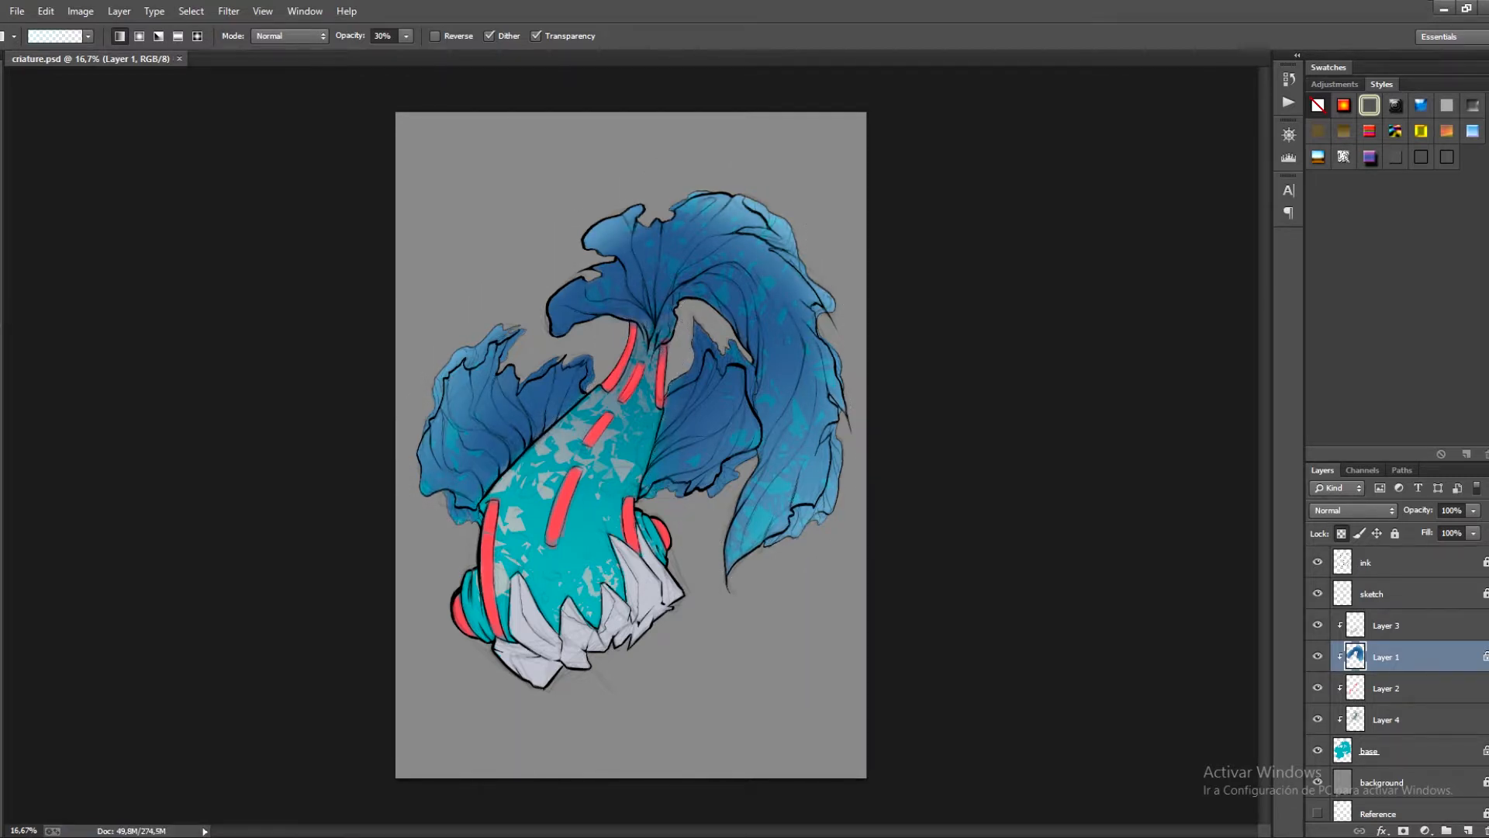
Lock the transparent pixels of the head plates layer, Layer 3, and load its outline as a selection.
{"action": "left_click", "coordinate": [1387, 625]}
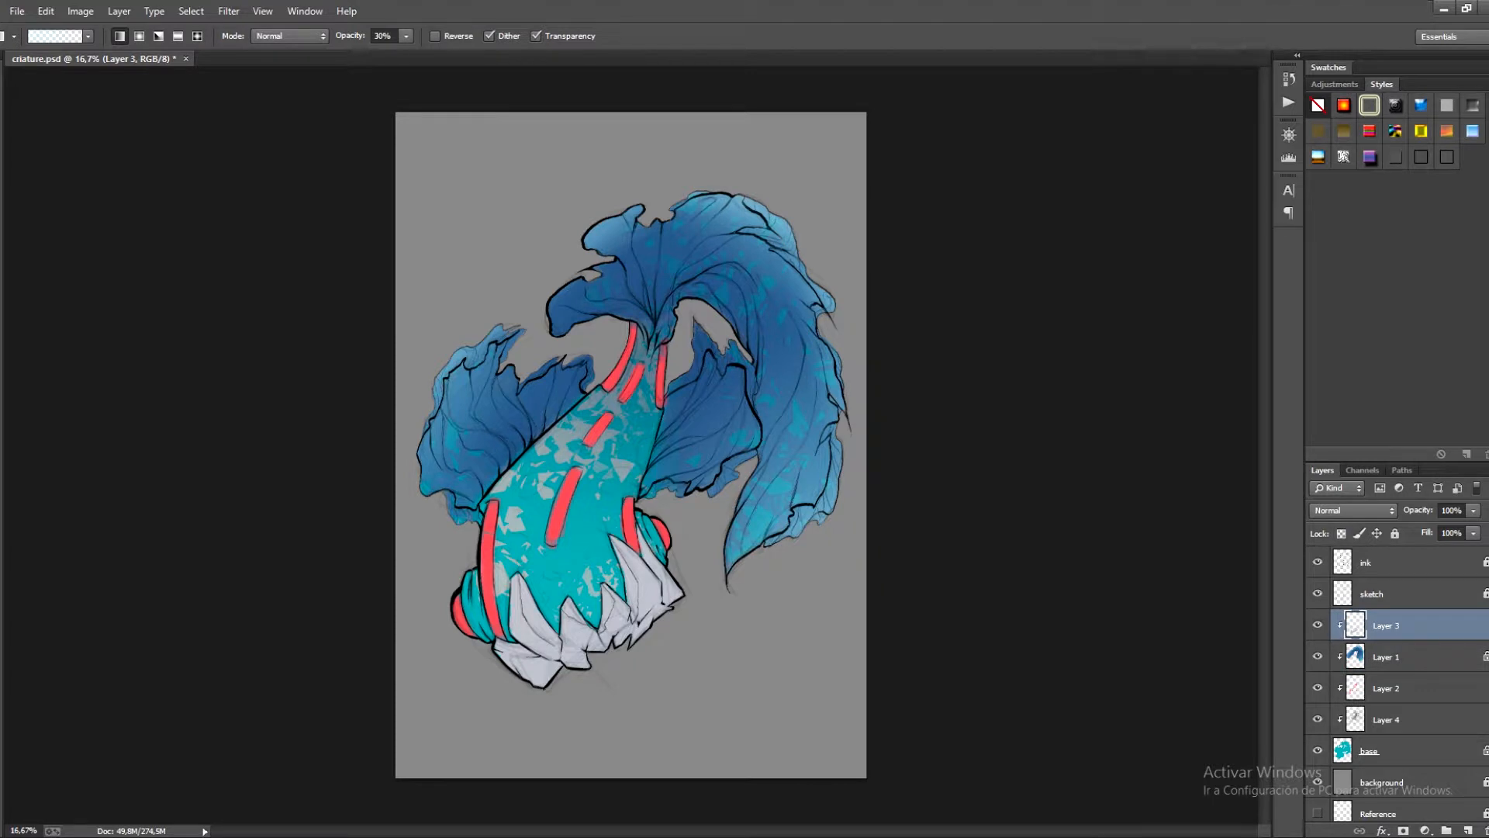
{"action": "left_click", "coordinate": [1341, 534]}
{"action": "left_click", "coordinate": [1355, 625], "text": "ctrl"}
Choose a muted yellowish grey, shade the head plates' lower edges with 30% linear gradients, deselect, and save.
{"action": "left_click", "coordinate": [2, 559]}
{"action": "left_click", "coordinate": [1342, 599]}
{"action": "left_click", "coordinate": [1150, 609]}
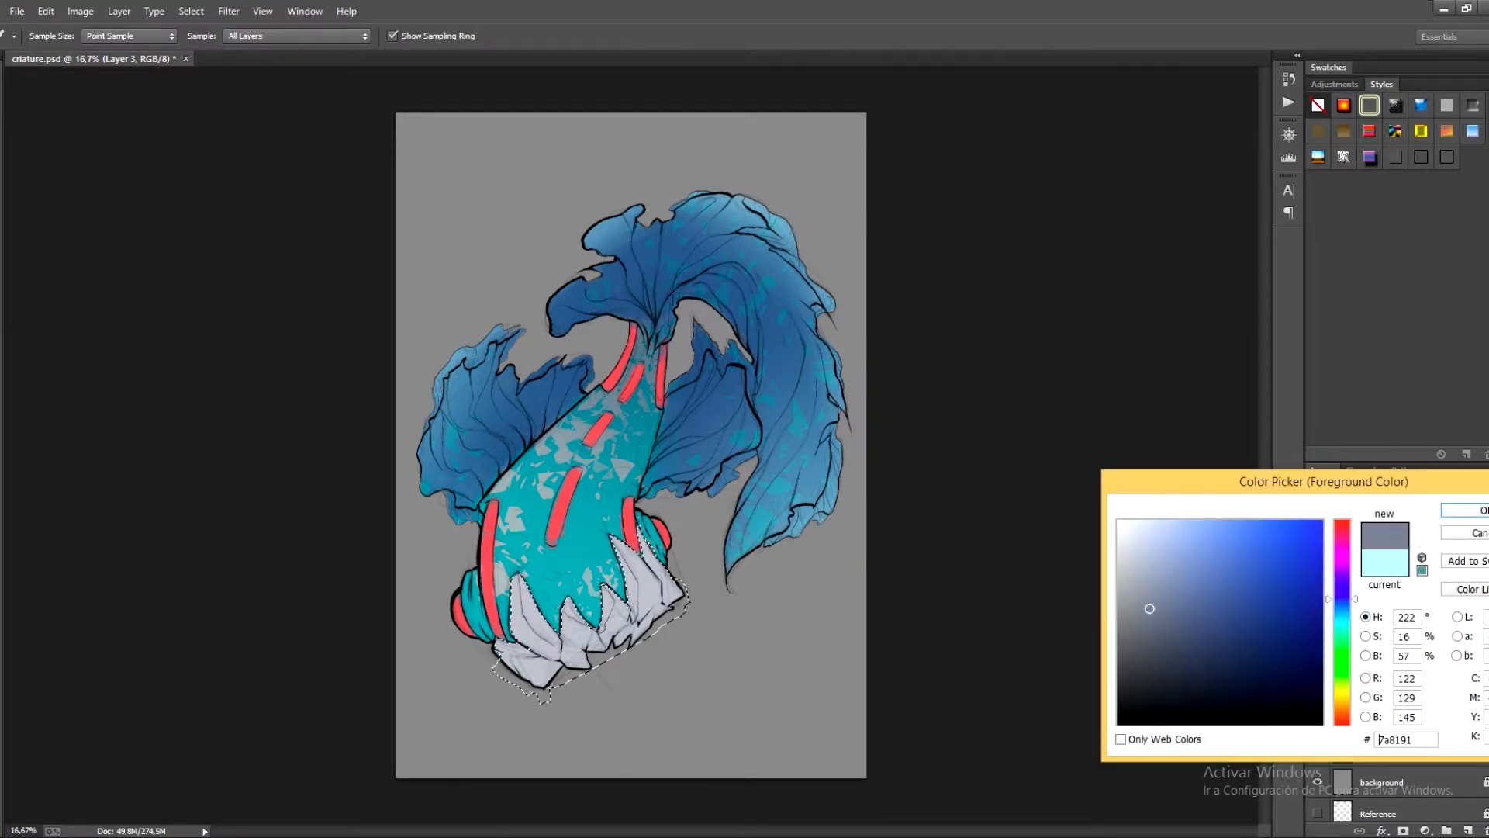
{"action": "left_click", "coordinate": [1342, 682]}
{"action": "left_click", "coordinate": [1478, 511]}
{"action": "left_click_drag", "start_coordinate": [636, 667], "coordinate": [612, 609]}
{"action": "left_click_drag", "start_coordinate": [535, 702], "coordinate": [547, 632]}
{"action": "key", "text": "ctrl+d"}
{"action": "key", "text": "ctrl+s"}
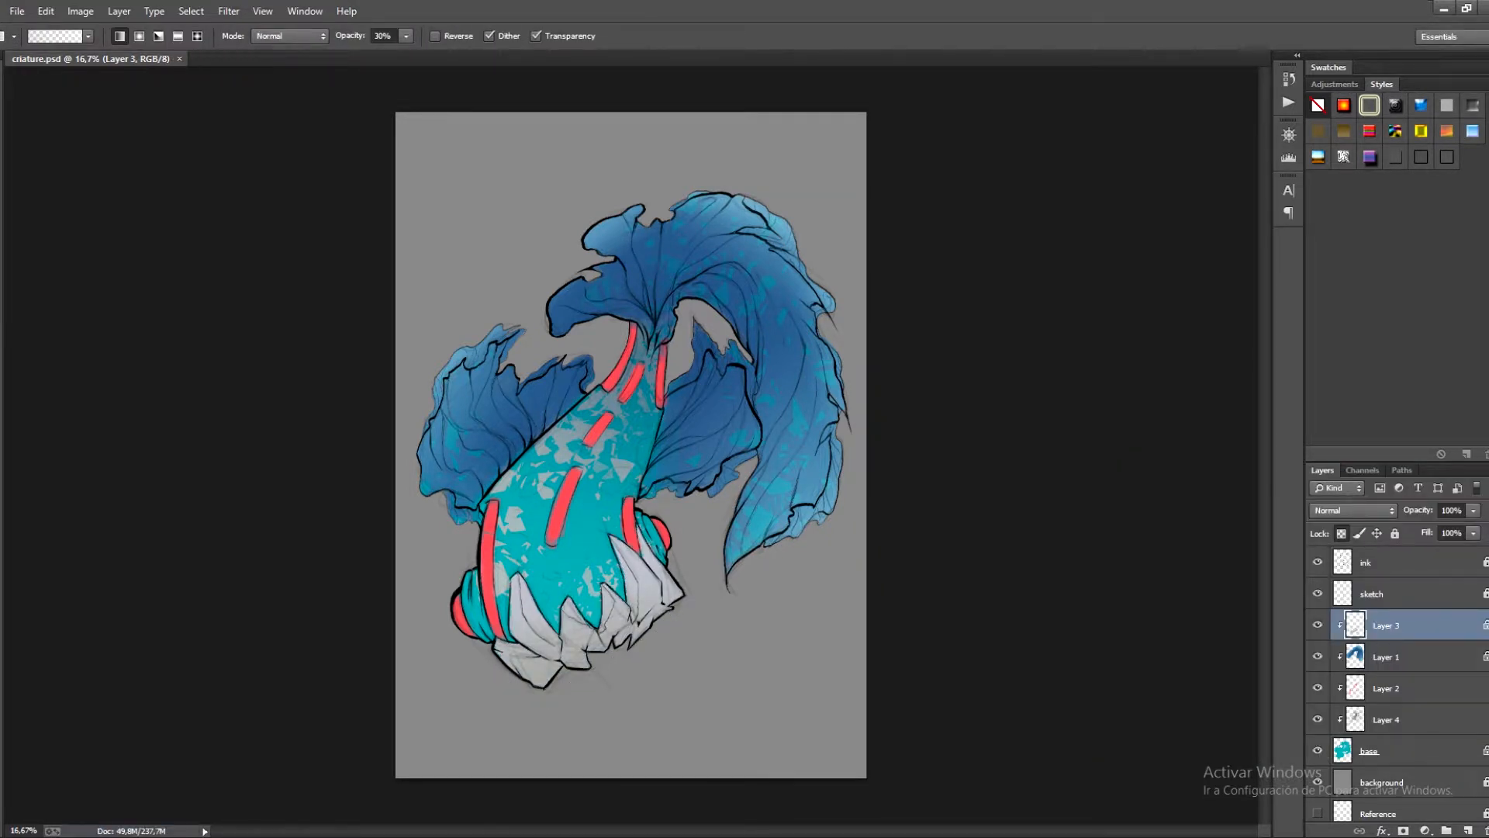
Add a clipped layer directly above the fin layer and choose a small brush preset for painting.
{"action": "left_click", "coordinate": [1396, 657]}
{"action": "left_click", "coordinate": [1468, 830]}
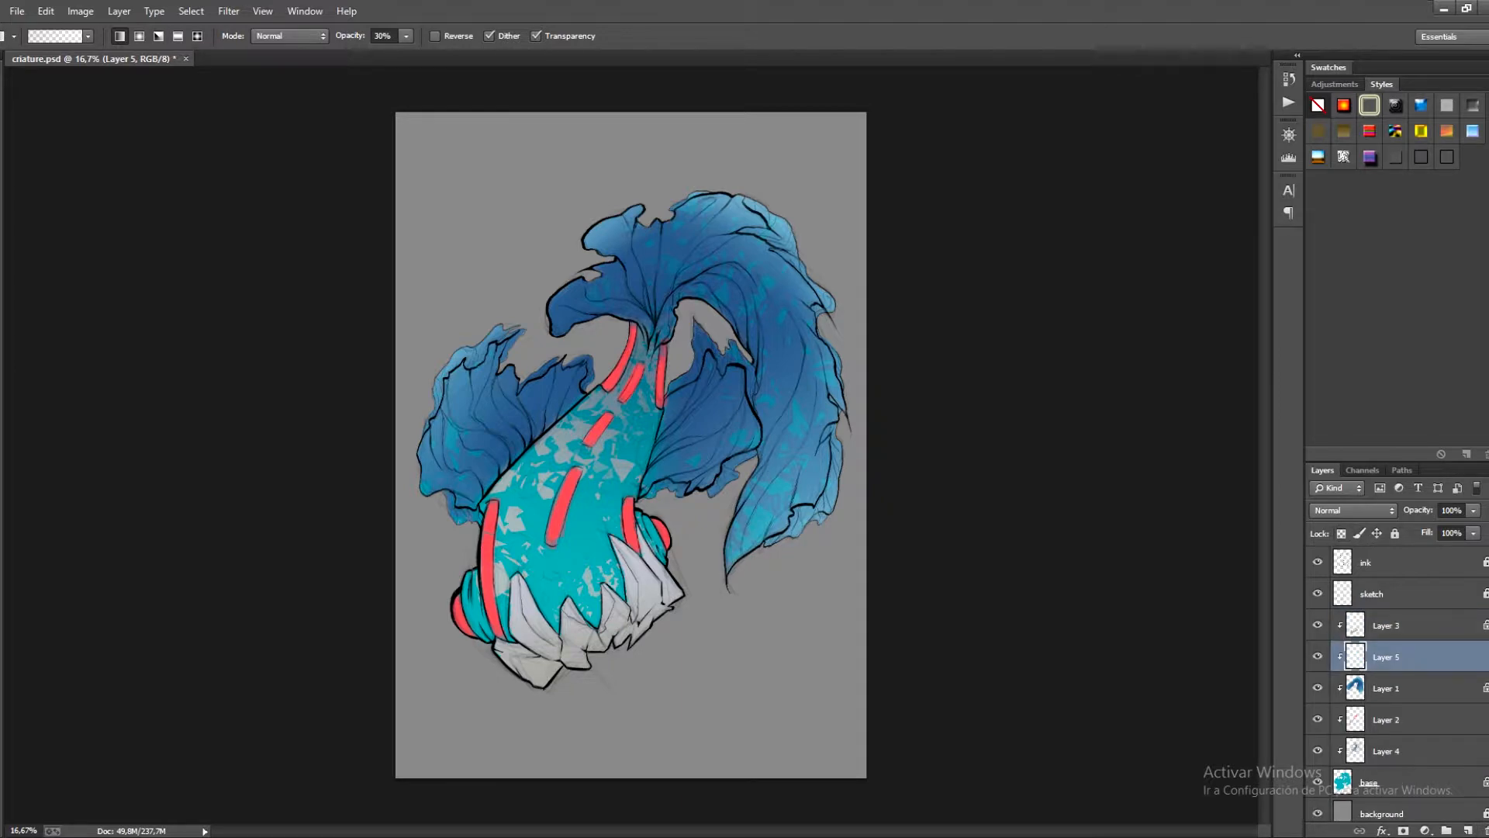
{"action": "key", "text": "ctrl+plus"}
{"action": "key", "text": "b"}
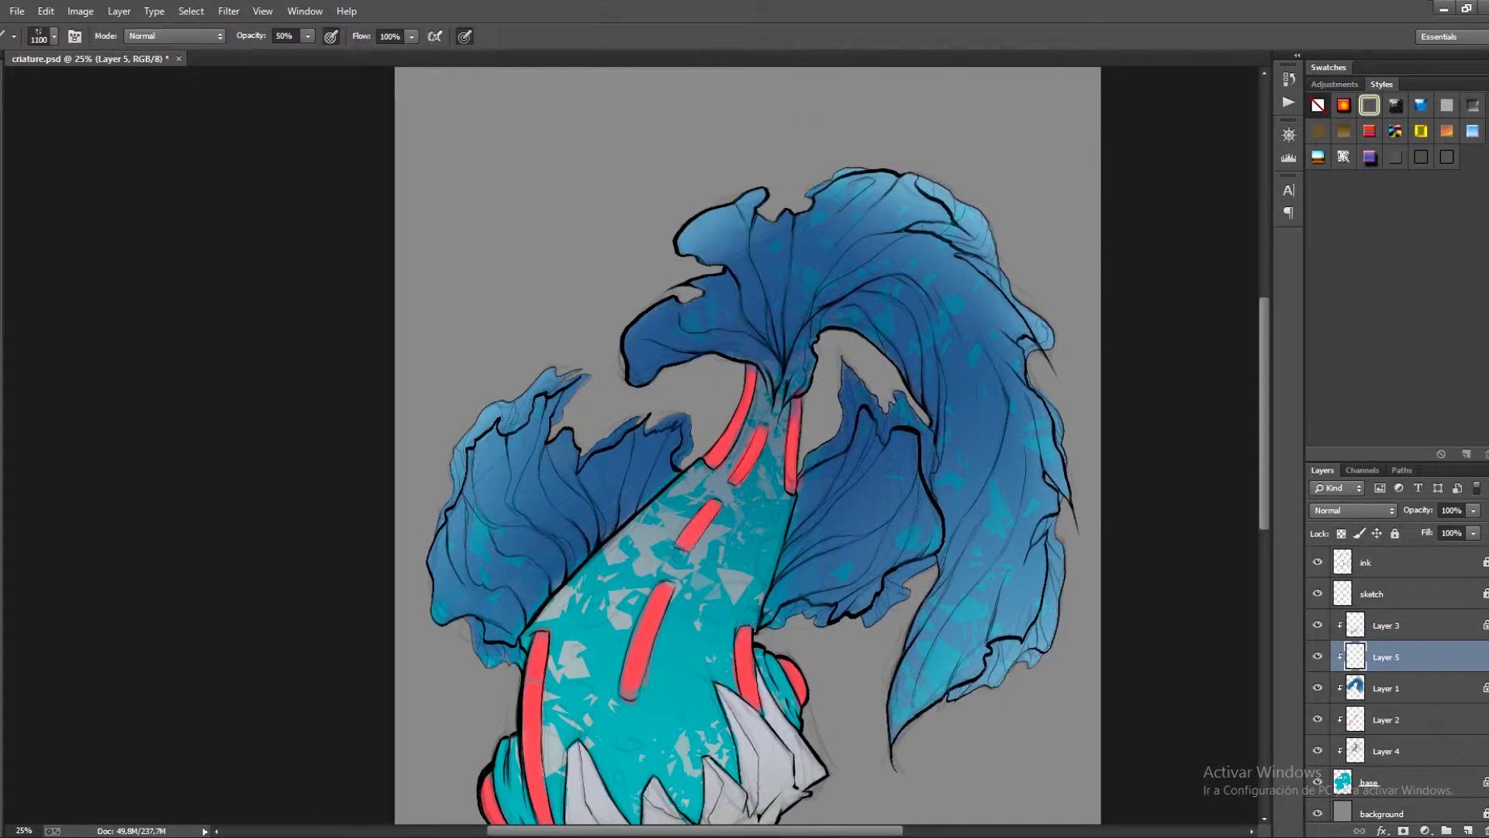
{"action": "left_click", "coordinate": [54, 36]}
{"action": "scroll", "coordinate": [186, 457], "scroll_direction": "down", "scroll_amount": 5}
{"action": "double_click", "coordinate": [186, 456]}
Paint translucent pale edging along the upper and outer edges of the left fin, tidying it with the eraser.
{"action": "mouse_move", "coordinate": [530, 397]}
{"action": "left_mouse_down"}
{"action": "mouse_move", "coordinate": [482, 419]}
{"action": "mouse_move", "coordinate": [458, 484]}
{"action": "mouse_move", "coordinate": [580, 378]}
{"action": "left_mouse_up"}
{"action": "mouse_move", "coordinate": [581, 380]}
{"action": "left_mouse_down"}
{"action": "mouse_move", "coordinate": [554, 419]}
{"action": "mouse_move", "coordinate": [611, 434]}
{"action": "mouse_move", "coordinate": [582, 457]}
{"action": "left_mouse_up"}
{"action": "left_click_drag", "start_coordinate": [658, 426], "coordinate": [686, 421]}
{"action": "mouse_move", "coordinate": [684, 431]}
{"action": "left_mouse_down"}
{"action": "mouse_move", "coordinate": [687, 461]}
{"action": "mouse_move", "coordinate": [642, 431]}
{"action": "mouse_move", "coordinate": [577, 462]}
{"action": "left_mouse_up"}
{"action": "key", "text": "e"}
{"action": "key", "text": "b"}
{"action": "key", "text": "e"}
{"action": "left_click_drag", "start_coordinate": [556, 398], "coordinate": [550, 431]}
{"action": "key", "text": "b"}
{"action": "left_click_drag", "start_coordinate": [461, 476], "coordinate": [443, 528]}
{"action": "left_click_drag", "start_coordinate": [543, 386], "coordinate": [561, 376]}
{"action": "mouse_move", "coordinate": [661, 426]}
{"action": "left_mouse_down"}
{"action": "mouse_move", "coordinate": [687, 419]}
{"action": "mouse_move", "coordinate": [688, 441]}
{"action": "left_mouse_up"}
{"action": "left_click_drag", "start_coordinate": [669, 424], "coordinate": [661, 431]}
Paint translucent pale edging along the large tail fin's outer folds down to its lower tip.
{"action": "mouse_move", "coordinate": [808, 194]}
{"action": "left_mouse_down"}
{"action": "mouse_move", "coordinate": [853, 170]}
{"action": "mouse_move", "coordinate": [787, 219]}
{"action": "mouse_move", "coordinate": [824, 235]}
{"action": "left_mouse_up"}
{"action": "left_click_drag", "start_coordinate": [793, 208], "coordinate": [862, 299]}
{"action": "left_click_drag", "start_coordinate": [815, 252], "coordinate": [917, 372]}
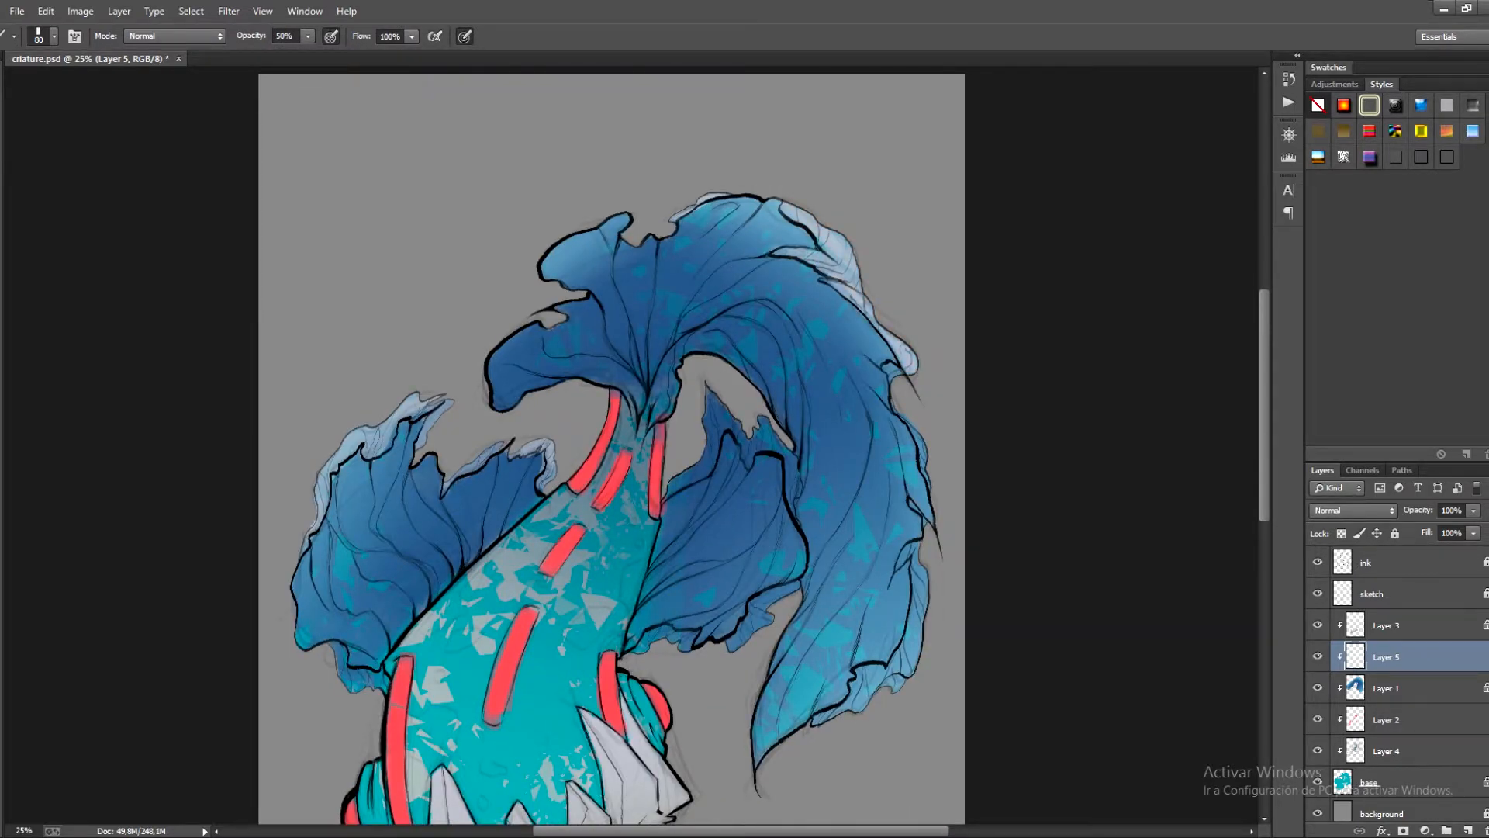
{"action": "left_click_drag", "start_coordinate": [621, 466], "coordinate": [555, 353]}
{"action": "left_click_drag", "start_coordinate": [821, 255], "coordinate": [833, 268]}
{"action": "left_click_drag", "start_coordinate": [847, 312], "coordinate": [864, 380]}
{"action": "left_click_drag", "start_coordinate": [857, 454], "coordinate": [840, 562]}
{"action": "mouse_move", "coordinate": [837, 553]}
{"action": "left_mouse_down"}
{"action": "mouse_move", "coordinate": [779, 597]}
{"action": "mouse_move", "coordinate": [787, 578]}
{"action": "left_mouse_up"}
{"action": "left_click_drag", "start_coordinate": [774, 599], "coordinate": [750, 611]}
{"action": "left_click_drag", "start_coordinate": [847, 431], "coordinate": [851, 469]}
Paint translucent pale edging along the lower and upper frills of the right body fin.
{"action": "mouse_move", "coordinate": [711, 482]}
{"action": "left_mouse_down"}
{"action": "mouse_move", "coordinate": [666, 535]}
{"action": "mouse_move", "coordinate": [686, 493]}
{"action": "mouse_move", "coordinate": [667, 535]}
{"action": "left_mouse_up"}
{"action": "left_click_drag", "start_coordinate": [605, 515], "coordinate": [576, 538]}
{"action": "mouse_move", "coordinate": [645, 335]}
{"action": "left_mouse_down"}
{"action": "mouse_move", "coordinate": [606, 382]}
{"action": "mouse_move", "coordinate": [673, 277]}
{"action": "mouse_move", "coordinate": [721, 307]}
{"action": "left_mouse_up"}
{"action": "left_click_drag", "start_coordinate": [729, 388], "coordinate": [649, 284]}
{"action": "mouse_move", "coordinate": [648, 349]}
{"action": "left_mouse_down"}
{"action": "mouse_move", "coordinate": [644, 290]}
{"action": "mouse_move", "coordinate": [712, 331]}
{"action": "left_mouse_up"}
{"action": "key", "text": "e"}
{"action": "key", "text": "b"}
Extend the pale edging on the left fin's inner lobe and lower edge.
{"action": "mouse_move", "coordinate": [487, 351]}
{"action": "left_mouse_down"}
{"action": "mouse_move", "coordinate": [490, 365]}
{"action": "mouse_move", "coordinate": [411, 346]}
{"action": "left_mouse_up"}
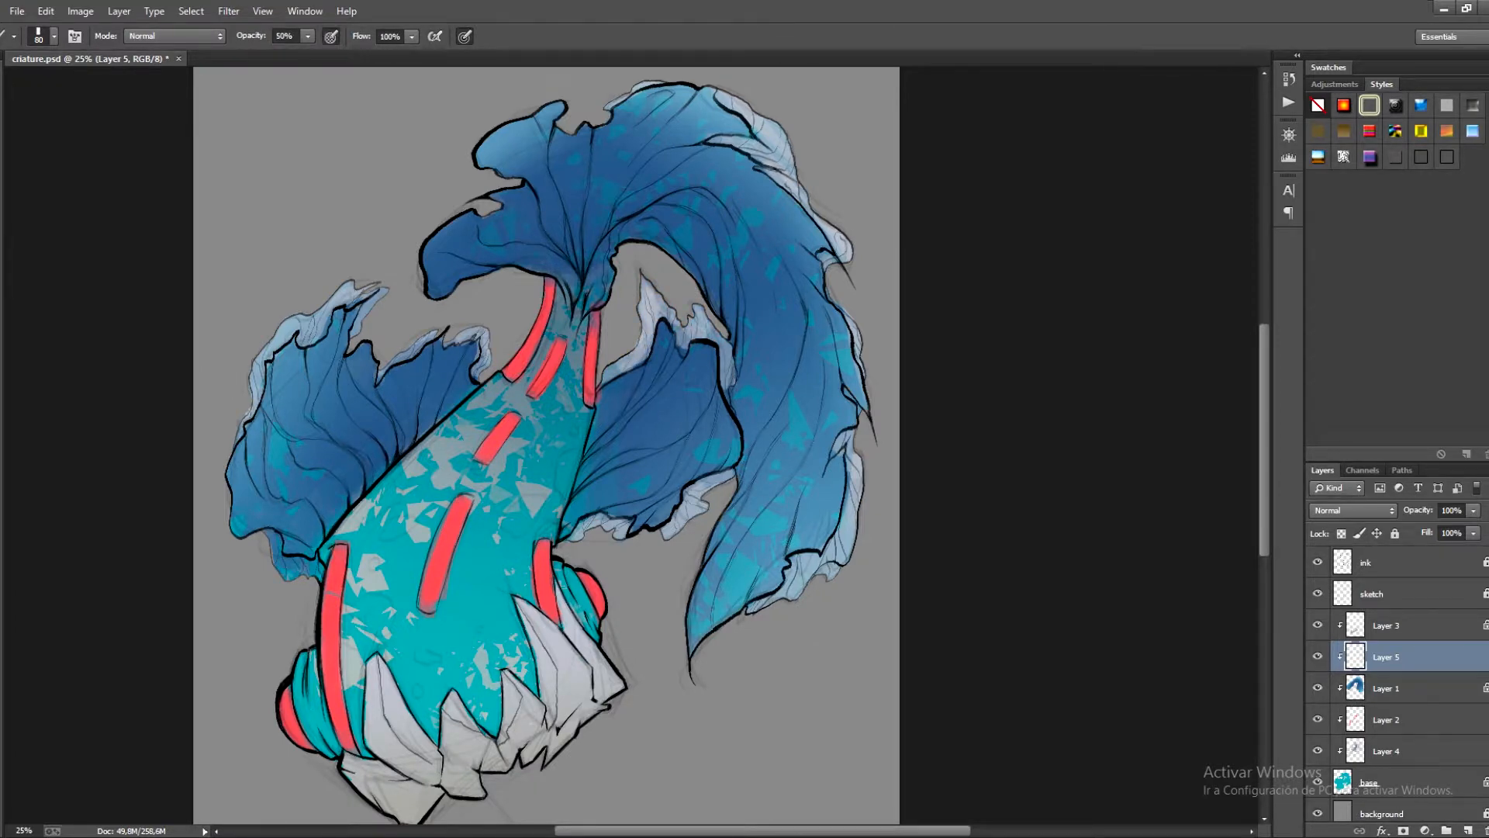
{"action": "left_click_drag", "start_coordinate": [465, 465], "coordinate": [489, 396]}
{"action": "mouse_move", "coordinate": [295, 464]}
{"action": "left_mouse_down"}
{"action": "mouse_move", "coordinate": [340, 506]}
{"action": "mouse_move", "coordinate": [321, 509]}
{"action": "left_mouse_up"}
{"action": "key", "text": "ctrl+minus"}
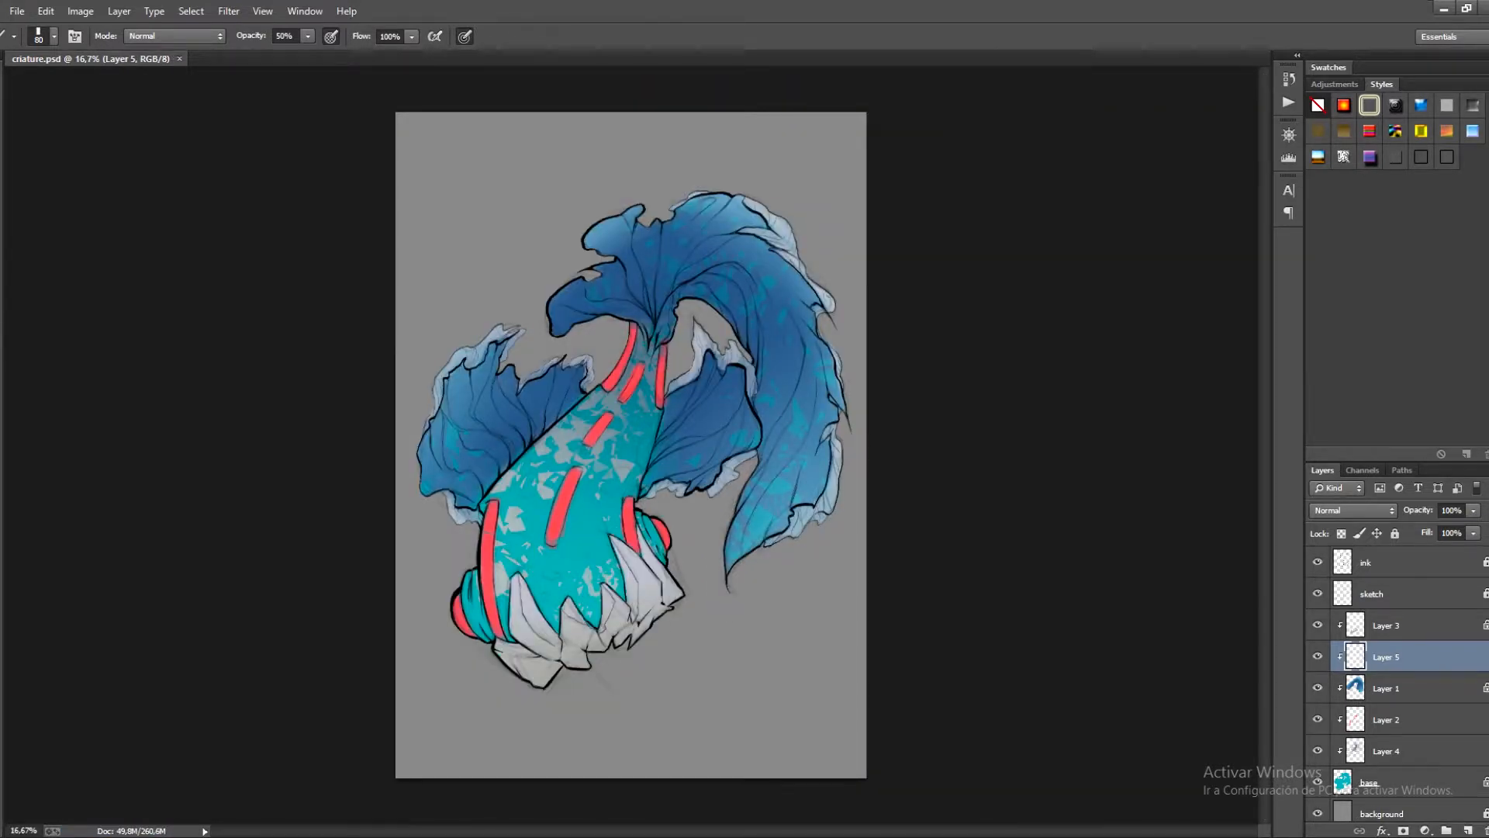
Soften the body speckles on Layer 4 with a 150 px eraser at 40% opacity and save the document.
{"action": "key", "text": "alt+bracketleft"}
{"action": "key", "text": "alt+bracketleft"}
{"action": "key", "text": "alt+bracketleft"}
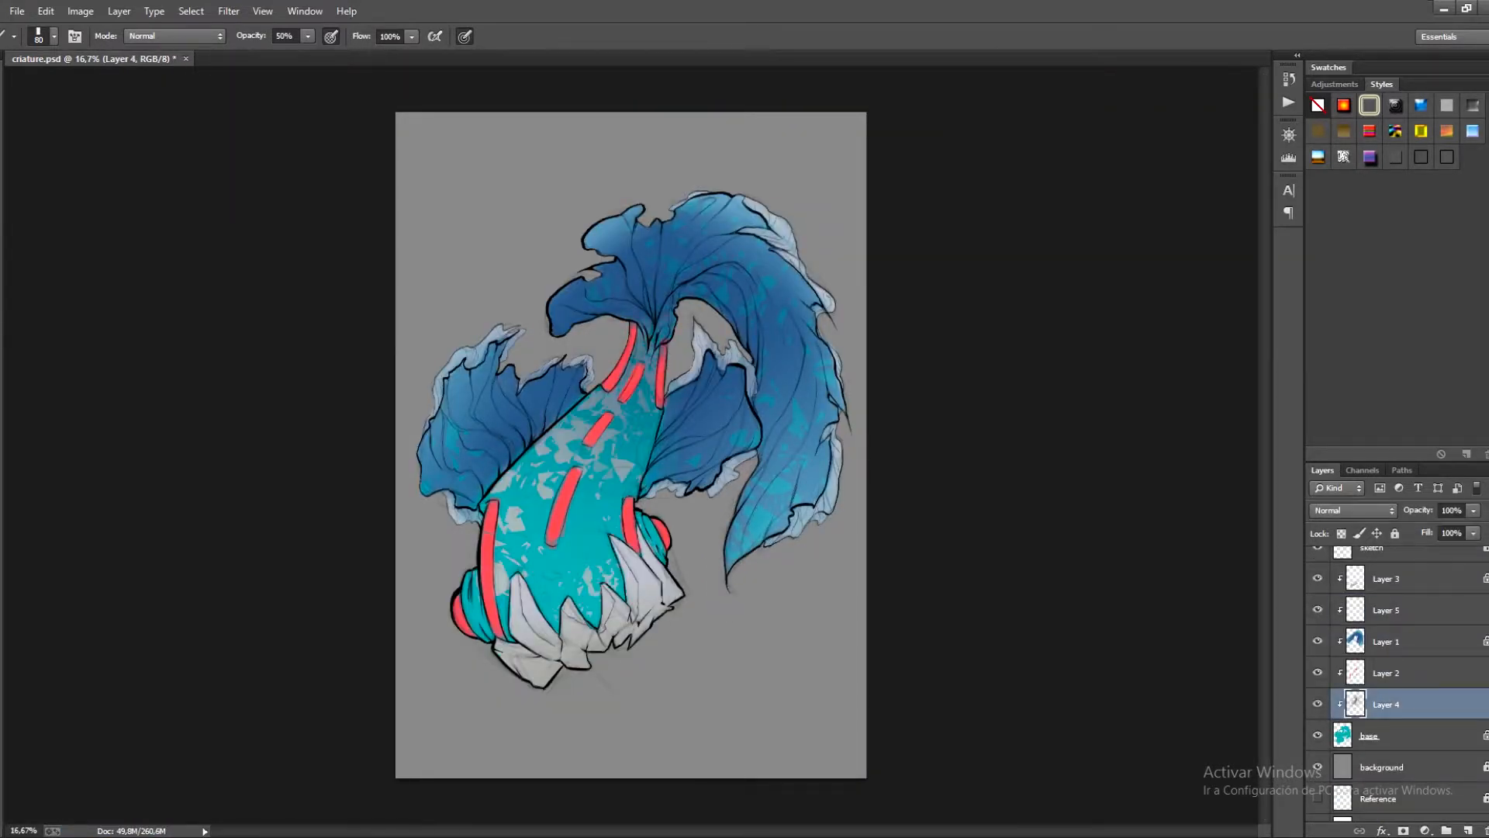
{"action": "key", "text": "e"}
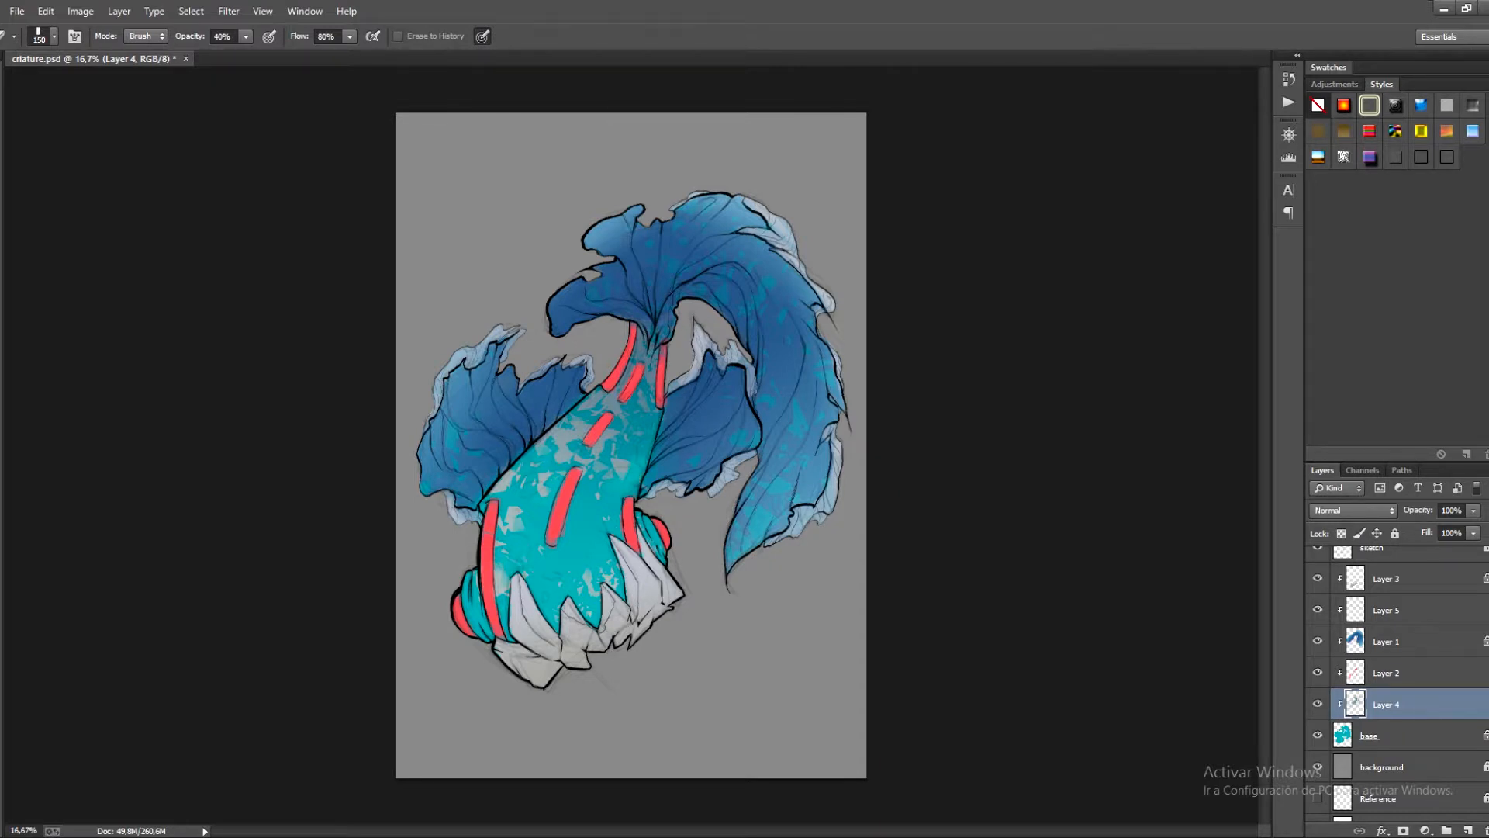
{"action": "key", "text": "ctrl+s"}
Move the red markings layer, Layer 2, to the top of the clipped layers, above Layer 3.
{"action": "scroll", "coordinate": [1396, 683], "scroll_direction": "up", "scroll_amount": 2}
{"action": "key", "text": "alt+bracketright"}
{"action": "key", "text": "ctrl+bracketright"}
{"action": "key", "text": "ctrl+bracketright"}
{"action": "key", "text": "ctrl+bracketright"}
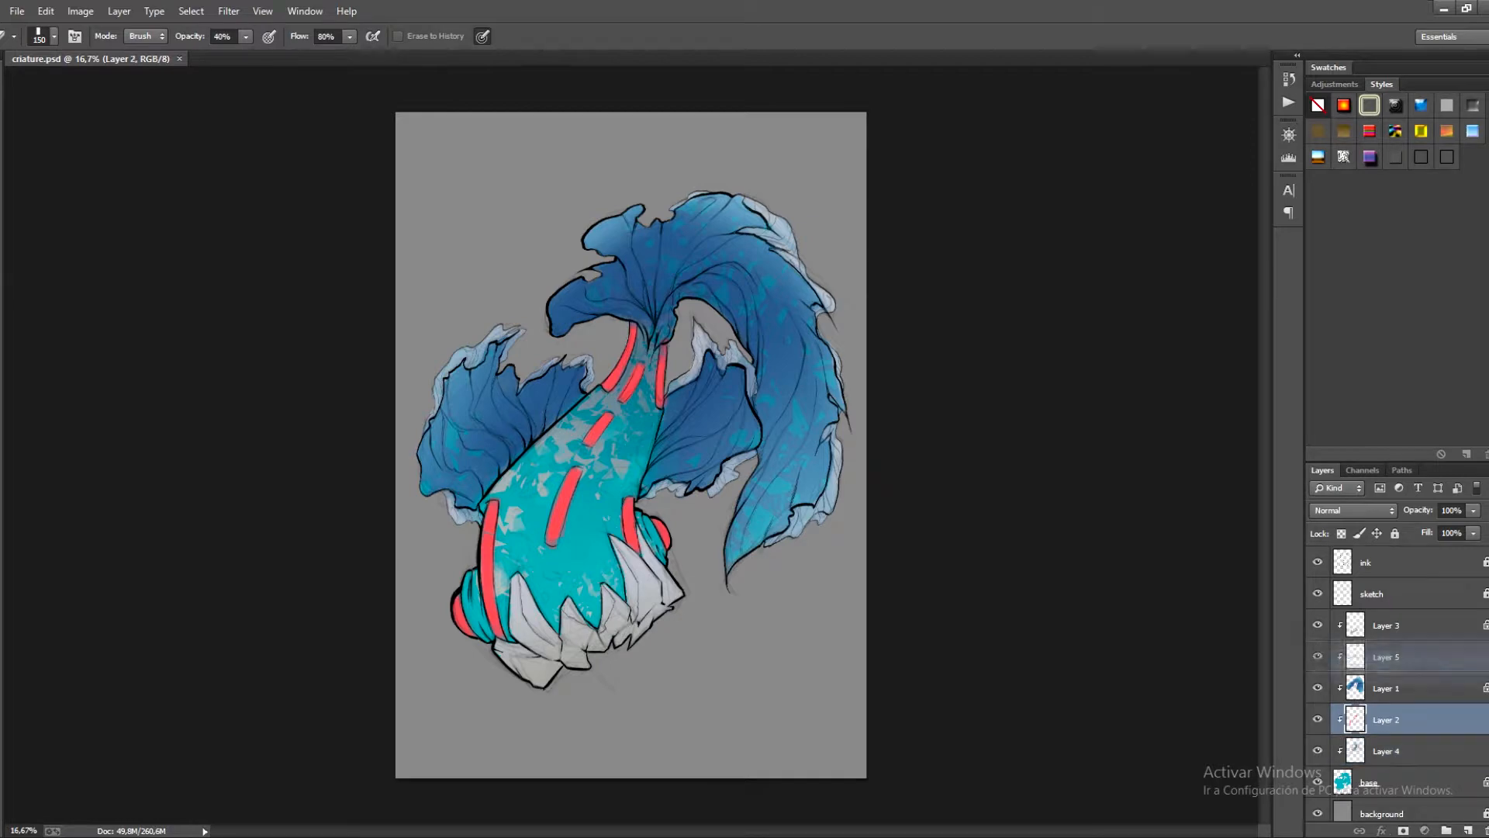
{"action": "key", "text": "ctrl+plus"}
{"action": "key", "text": "ctrl+plus"}
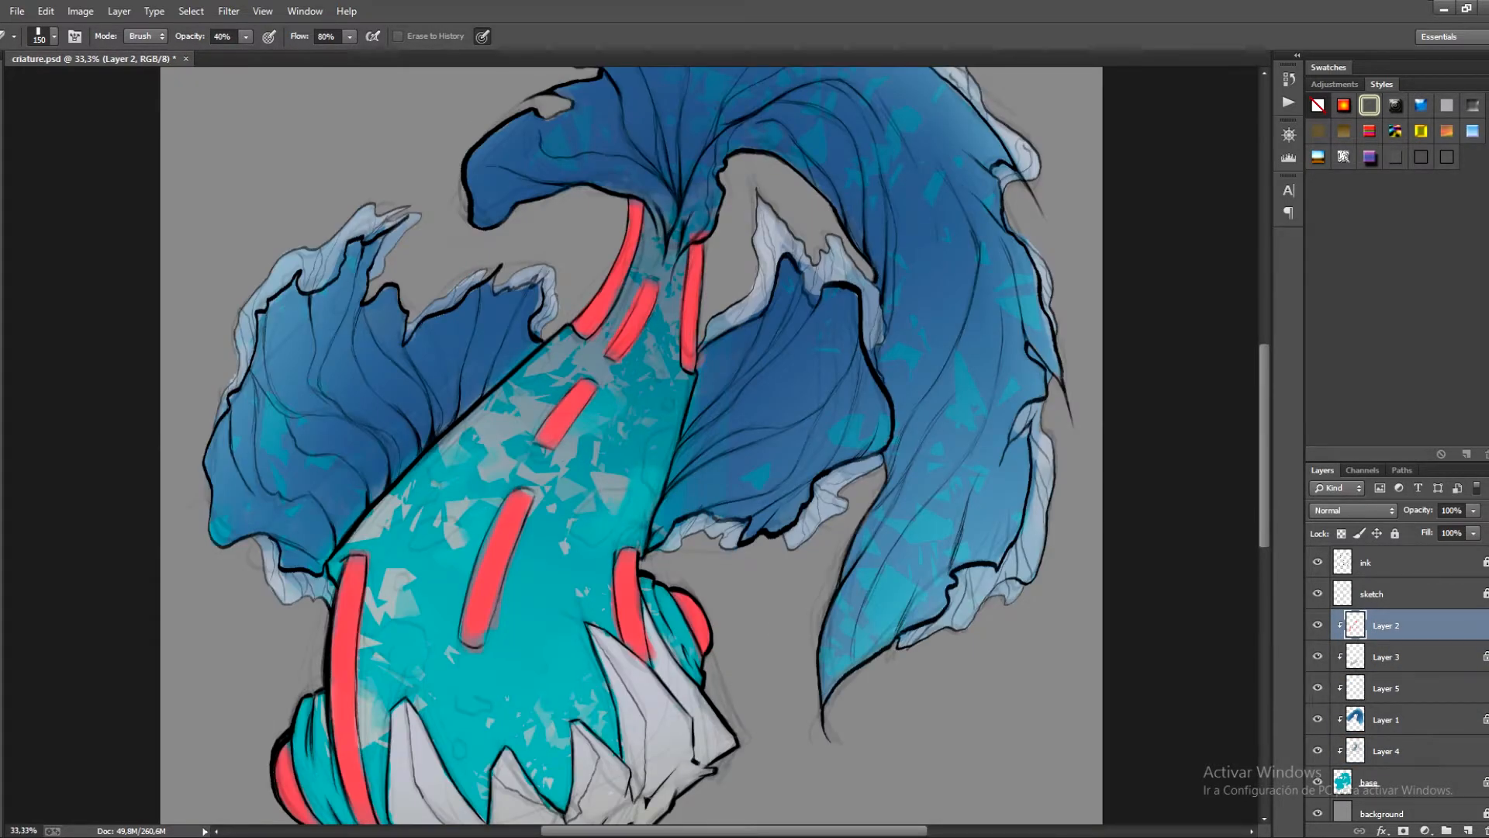
{"action": "key", "text": "ctrl+minus"}
{"action": "key", "text": "ctrl+minus"}
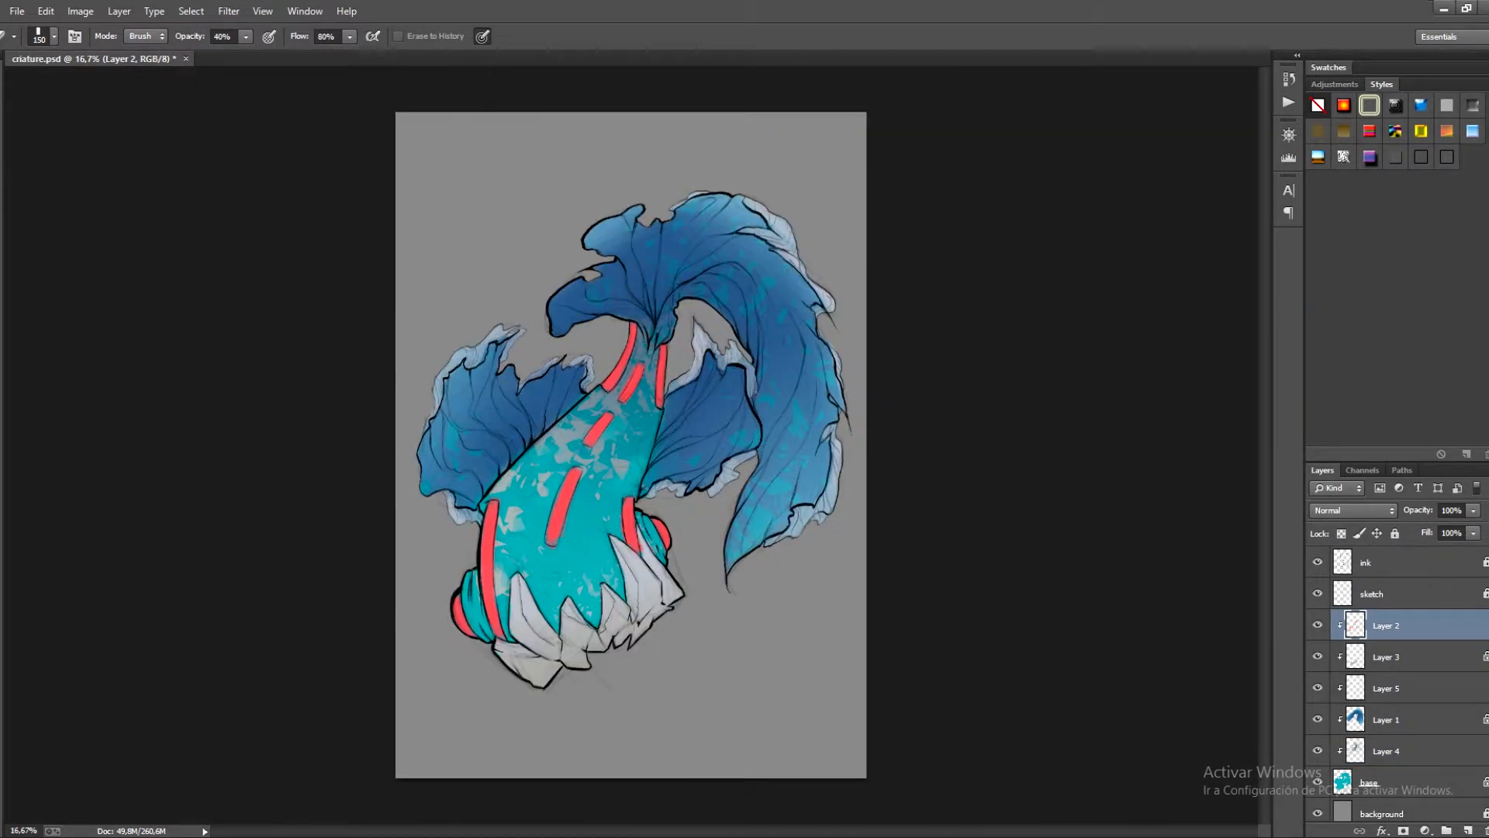
Rename the red markings layer as lights.
{"action": "double_click", "coordinate": [1386, 625]}
{"action": "type", "text": "lights"}
{"action": "key", "text": "Return"}
Hide the sketch layer and duplicate the ink layer.
{"action": "left_click", "coordinate": [1388, 563]}
{"action": "left_click", "coordinate": [1317, 594]}
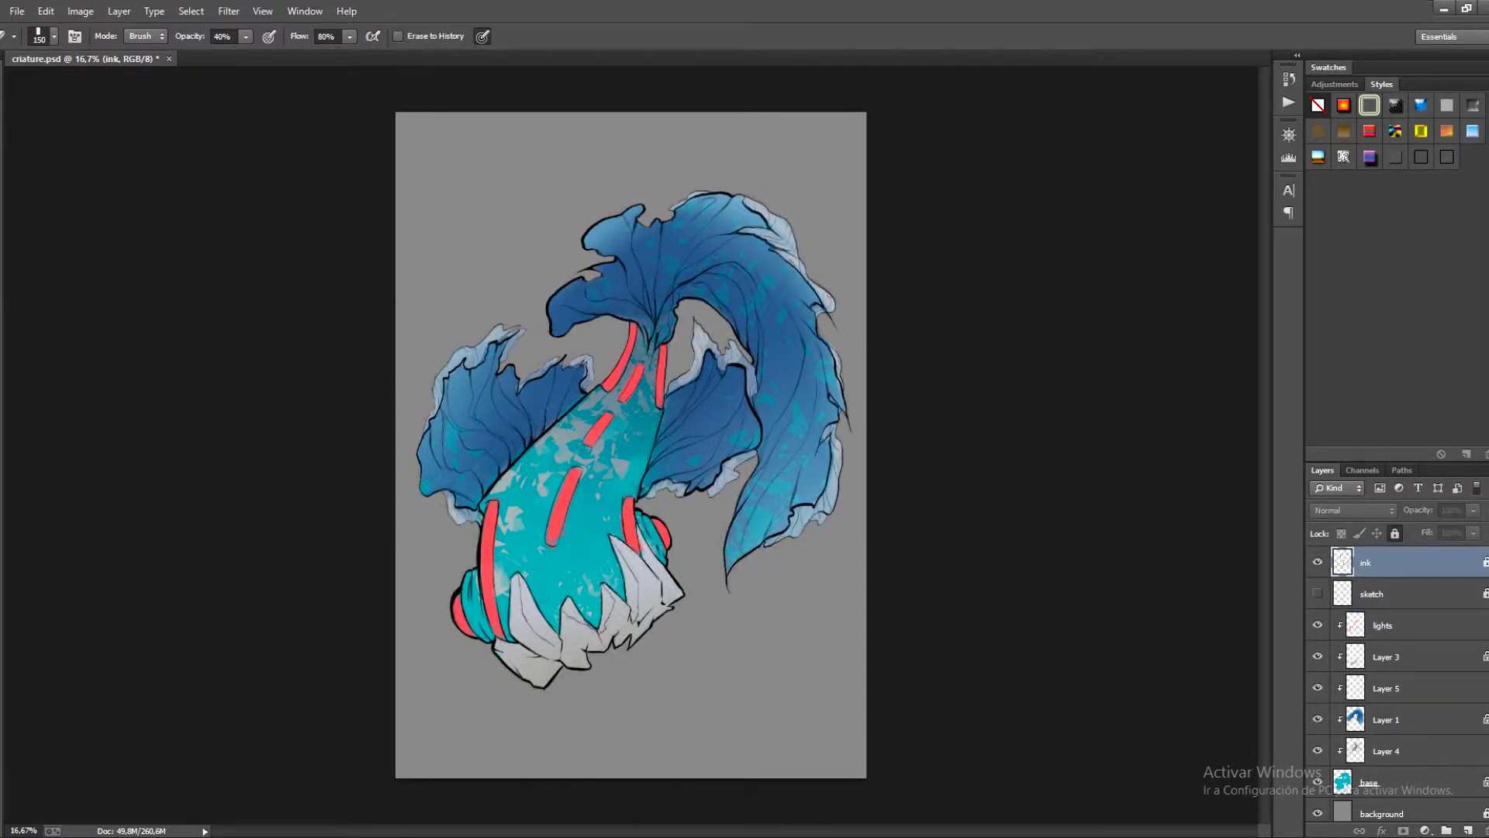
{"action": "mouse_move", "coordinate": [1397, 563]}
{"action": "left_mouse_down"}
{"action": "mouse_move", "coordinate": [1388, 821]}
{"action": "mouse_move", "coordinate": [1467, 830]}
{"action": "left_mouse_up"}
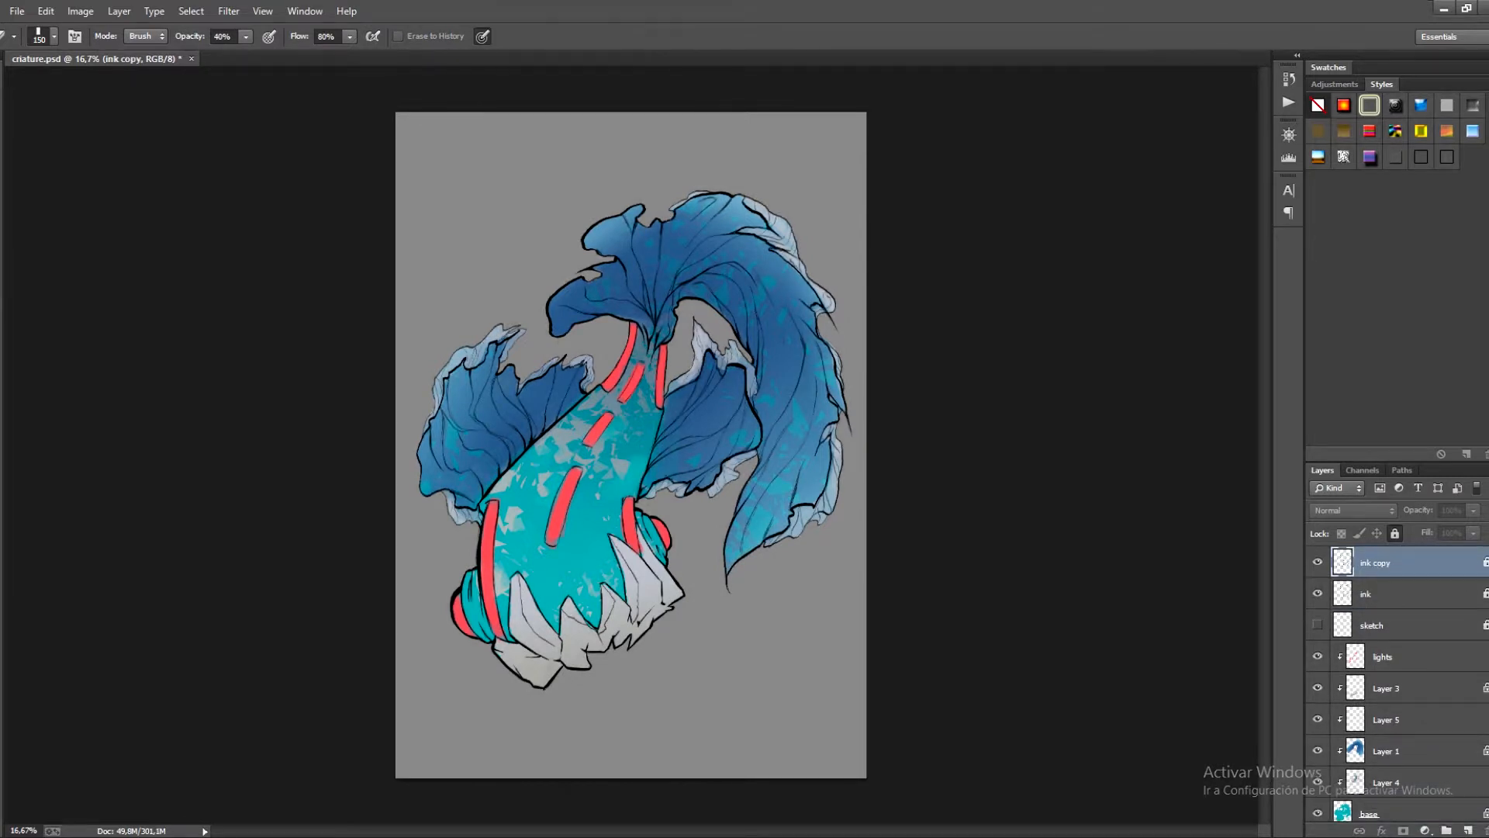
Try recolouring the left fin's lines blue on the ink copy layer with a brush at 50% opacity.
{"action": "key", "text": "b"}
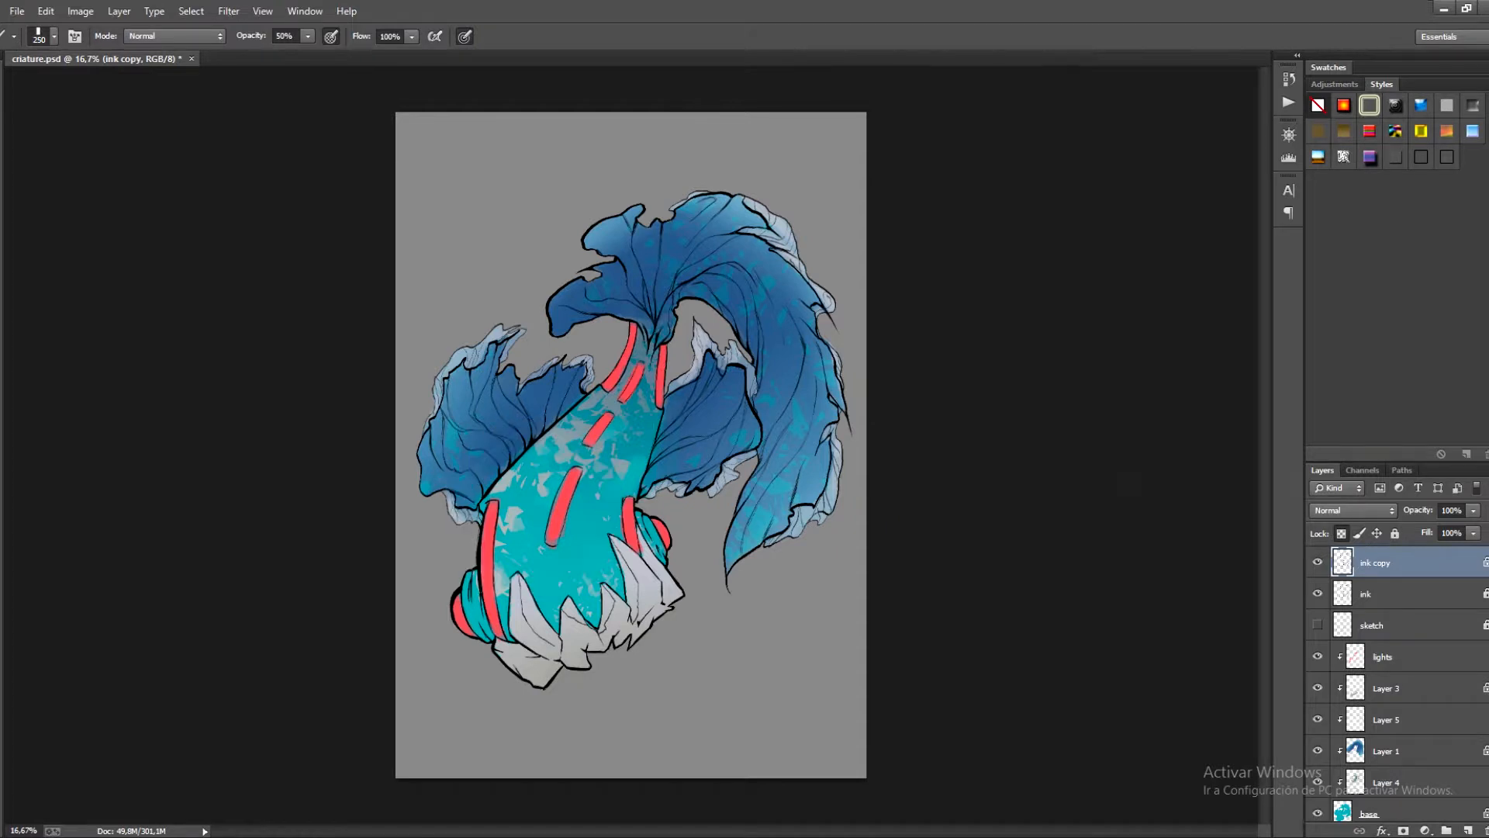
{"action": "left_click", "coordinate": [1, 605]}
{"action": "left_click", "coordinate": [535, 419]}
{"action": "key", "text": "Return"}
{"action": "left_click_drag", "start_coordinate": [589, 388], "coordinate": [484, 504]}
{"action": "left_click_drag", "start_coordinate": [471, 364], "coordinate": [445, 393]}
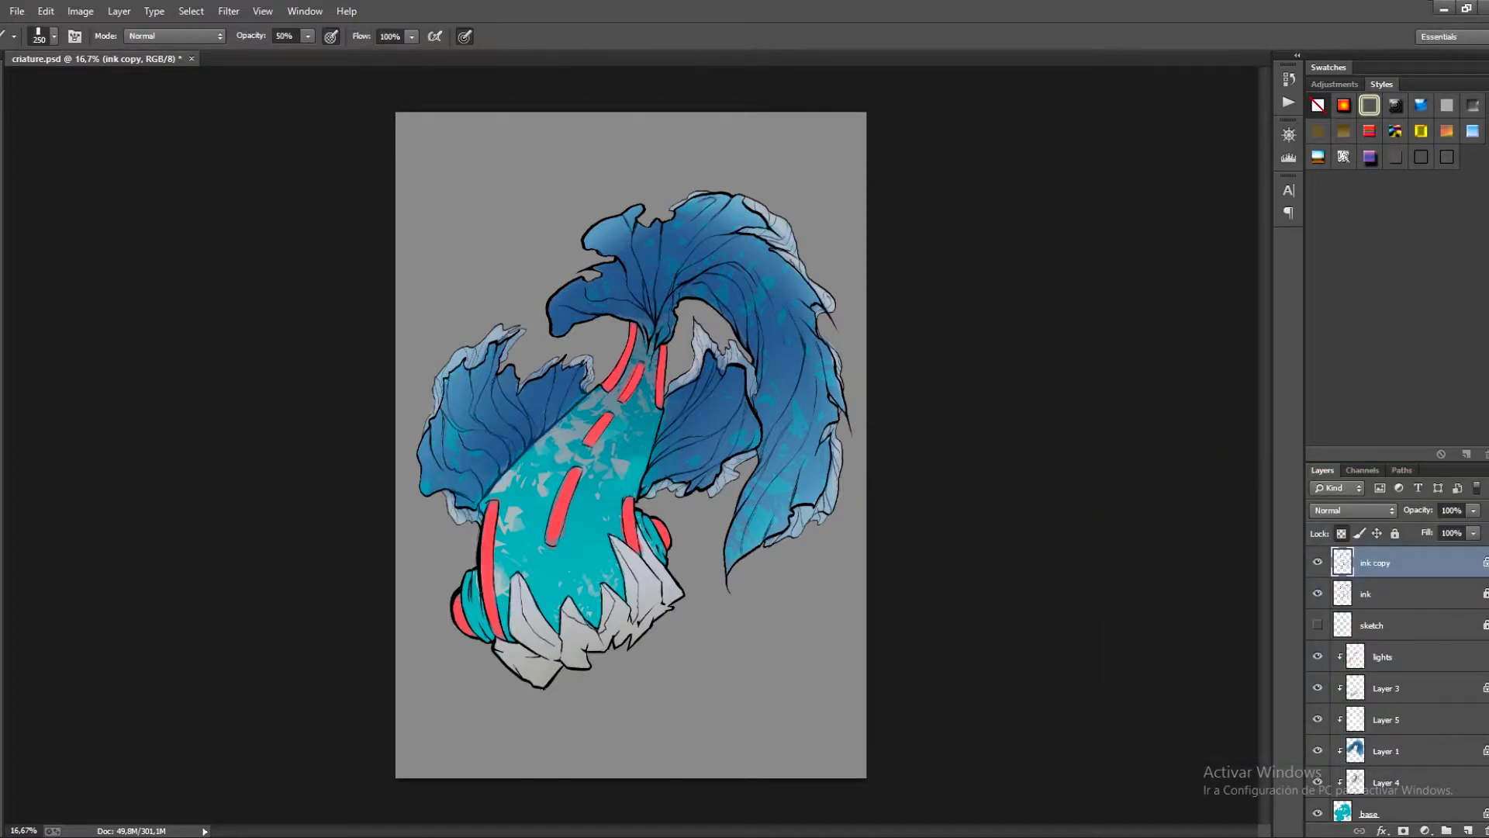
{"action": "key", "text": "ctrl+alt+z"}
{"action": "key", "text": "ctrl+alt+z"}
Set the brush opacity to 100%, choose white (#ffffff) and recolour the left fin's vein lines on the ink copy layer.
{"action": "key", "text": "0"}
{"action": "left_click_drag", "start_coordinate": [547, 428], "coordinate": [470, 512]}
{"action": "key", "text": "ctrl+alt+z"}
{"action": "left_click", "coordinate": [2, 605]}
{"action": "left_click", "coordinate": [1119, 522]}
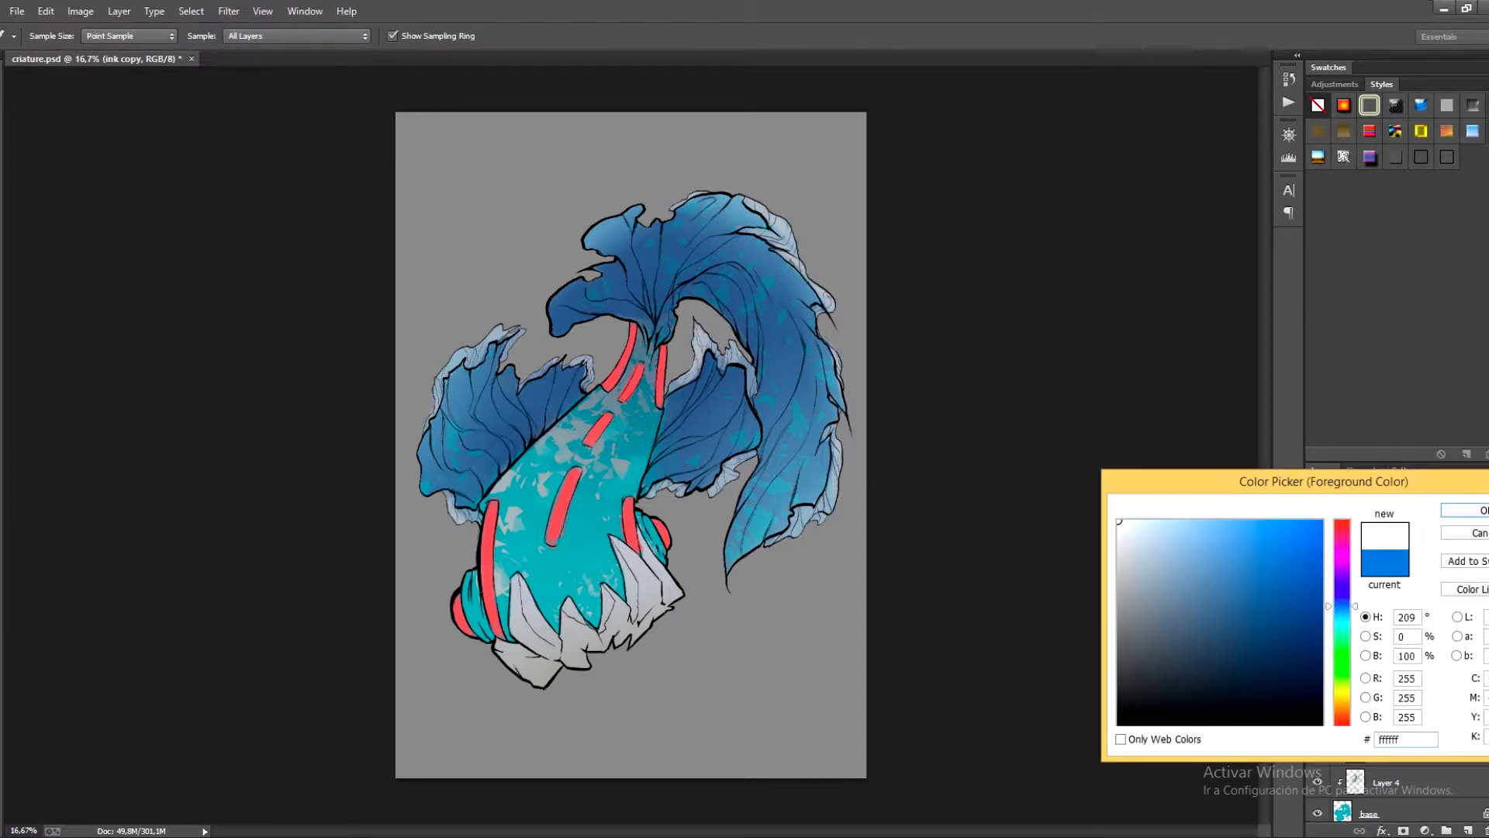
{"action": "key", "text": "Return"}
{"action": "mouse_move", "coordinate": [498, 393]}
{"action": "left_mouse_down"}
{"action": "mouse_move", "coordinate": [470, 434]}
{"action": "mouse_move", "coordinate": [482, 413]}
{"action": "left_mouse_up"}
{"action": "mouse_move", "coordinate": [534, 402]}
{"action": "left_mouse_down"}
{"action": "mouse_move", "coordinate": [521, 425]}
{"action": "mouse_move", "coordinate": [545, 447]}
{"action": "left_mouse_up"}
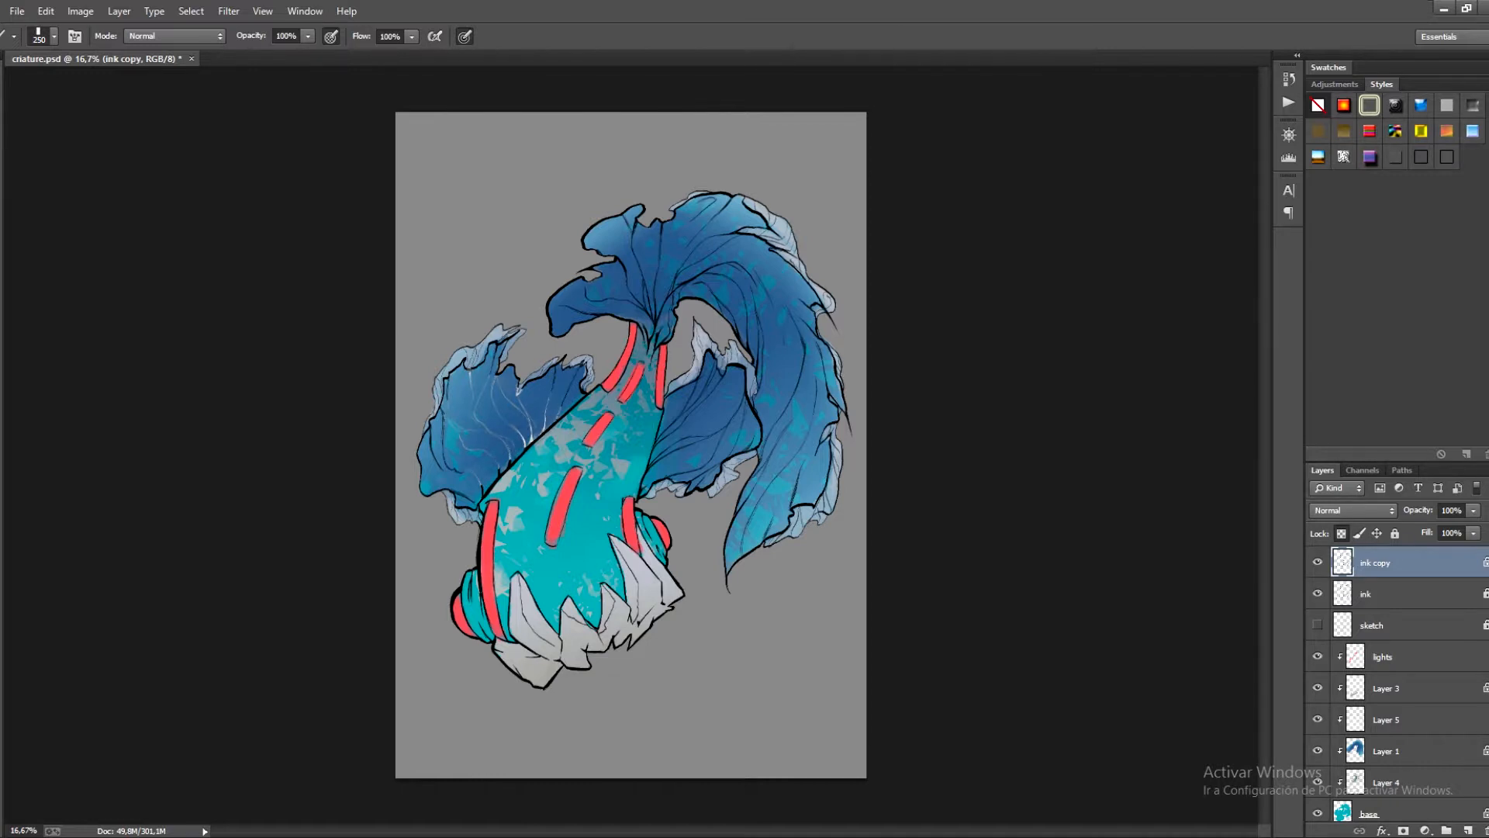
Recolour the remaining vein lines of the left fin, right fin and tail fin white.
{"action": "left_click_drag", "start_coordinate": [443, 419], "coordinate": [444, 443]}
{"action": "mouse_move", "coordinate": [664, 465]}
{"action": "left_mouse_down"}
{"action": "mouse_move", "coordinate": [737, 403]}
{"action": "mouse_move", "coordinate": [713, 468]}
{"action": "left_mouse_up"}
{"action": "mouse_move", "coordinate": [750, 275]}
{"action": "left_mouse_down"}
{"action": "mouse_move", "coordinate": [757, 322]}
{"action": "mouse_move", "coordinate": [673, 307]}
{"action": "left_mouse_up"}
{"action": "left_click_drag", "start_coordinate": [787, 311], "coordinate": [805, 352]}
{"action": "left_click_drag", "start_coordinate": [624, 260], "coordinate": [683, 301]}
{"action": "left_click_drag", "start_coordinate": [750, 231], "coordinate": [724, 238]}
Reduce the brush to 175 px and recolour the tail fin's base lines and the outlines of the tail and right fin white.
{"action": "key", "text": "bracketleft"}
{"action": "key", "text": "bracketleft"}
{"action": "key", "text": "bracketleft"}
{"action": "key", "text": "bracketleft"}
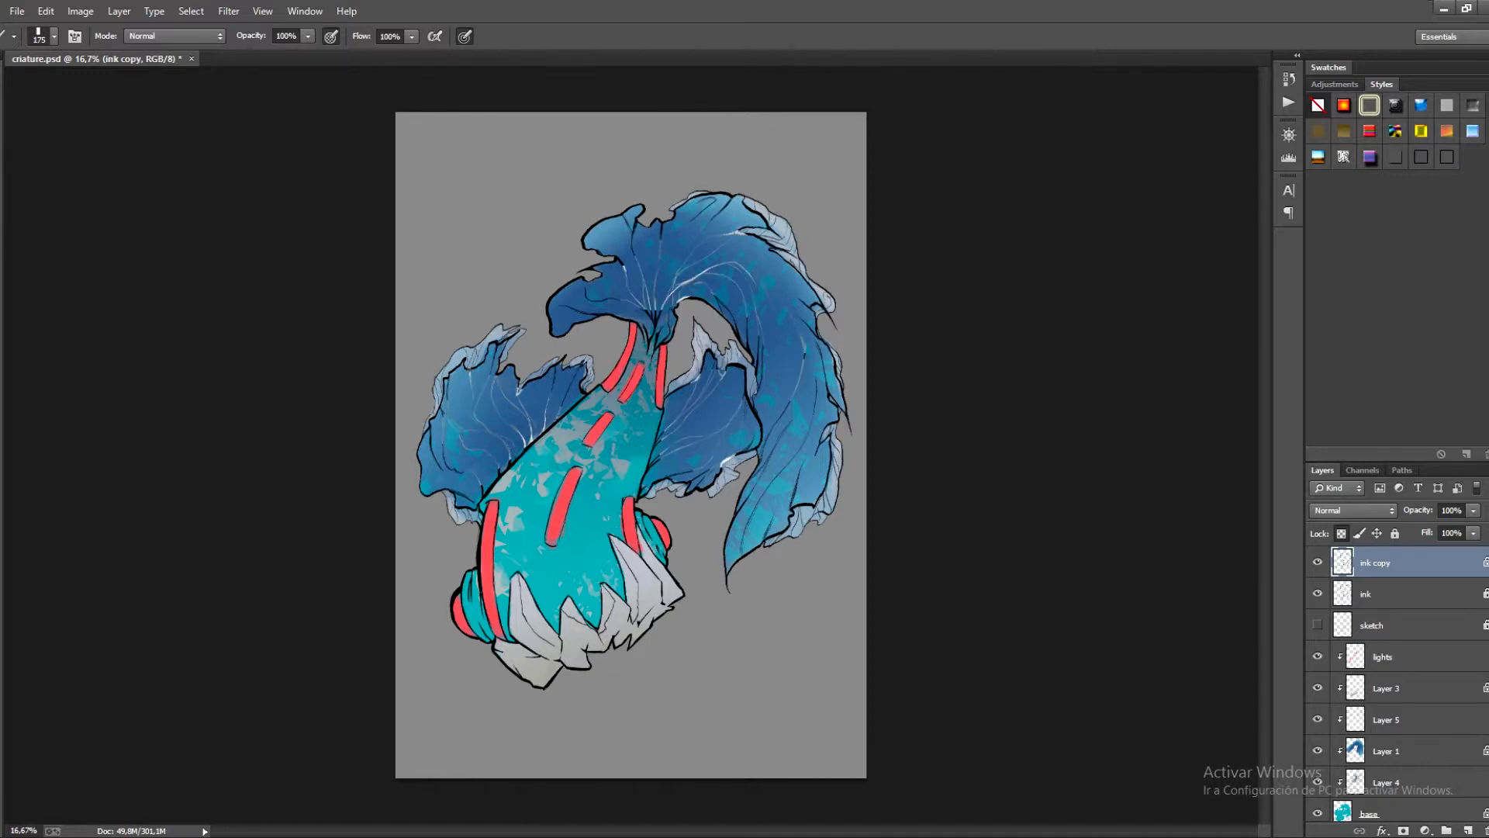
{"action": "left_click_drag", "start_coordinate": [655, 329], "coordinate": [648, 307]}
{"action": "left_click_drag", "start_coordinate": [662, 220], "coordinate": [661, 242]}
{"action": "mouse_move", "coordinate": [724, 207]}
{"action": "left_mouse_down"}
{"action": "mouse_move", "coordinate": [670, 214]}
{"action": "mouse_move", "coordinate": [737, 552]}
{"action": "mouse_move", "coordinate": [711, 347]}
{"action": "mouse_move", "coordinate": [686, 487]}
{"action": "left_mouse_up"}
Recolour the left fin's outer outline white with a 400 px brush.
{"action": "key", "text": "bracketright"}
{"action": "key", "text": "bracketright"}
{"action": "key", "text": "bracketright"}
{"action": "key", "text": "bracketright"}
{"action": "key", "text": "bracketright"}
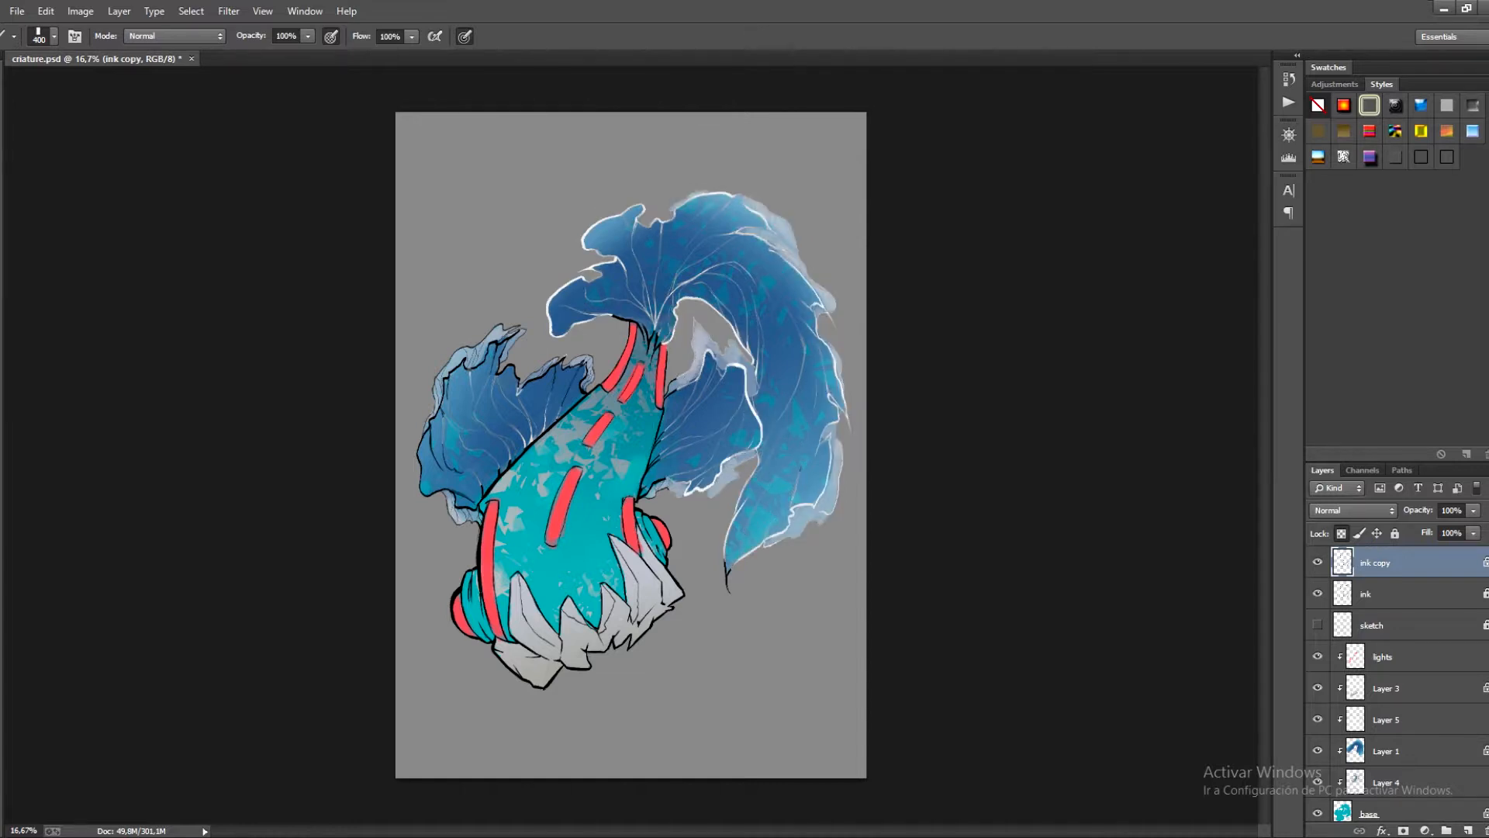
{"action": "mouse_move", "coordinate": [431, 423]}
{"action": "left_mouse_down"}
{"action": "mouse_move", "coordinate": [563, 363]}
{"action": "mouse_move", "coordinate": [583, 373]}
{"action": "left_mouse_up"}
{"action": "left_click_drag", "start_coordinate": [425, 434], "coordinate": [476, 519]}
{"action": "key", "text": "ctrl+z"}
Recolour the remaining dark lines white where the side fins and tail meet the body, starting with a 250 px brush.
{"action": "key", "text": "bracketleft"}
{"action": "key", "text": "bracketleft"}
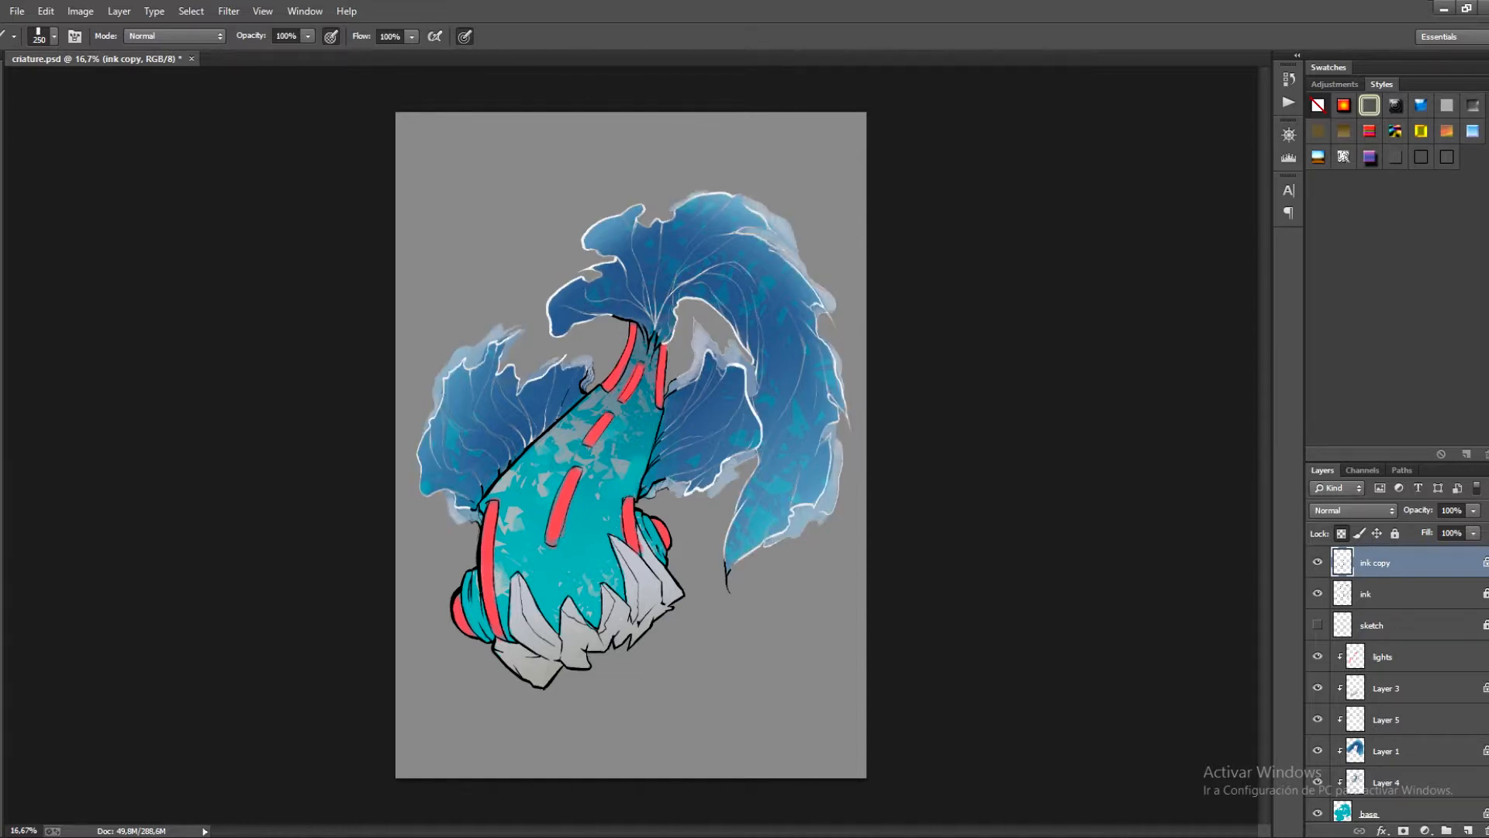
{"action": "left_click_drag", "start_coordinate": [589, 364], "coordinate": [565, 402]}
{"action": "left_click_drag", "start_coordinate": [611, 315], "coordinate": [634, 322]}
{"action": "left_click_drag", "start_coordinate": [677, 378], "coordinate": [667, 397]}
{"action": "left_click_drag", "start_coordinate": [662, 444], "coordinate": [645, 496]}
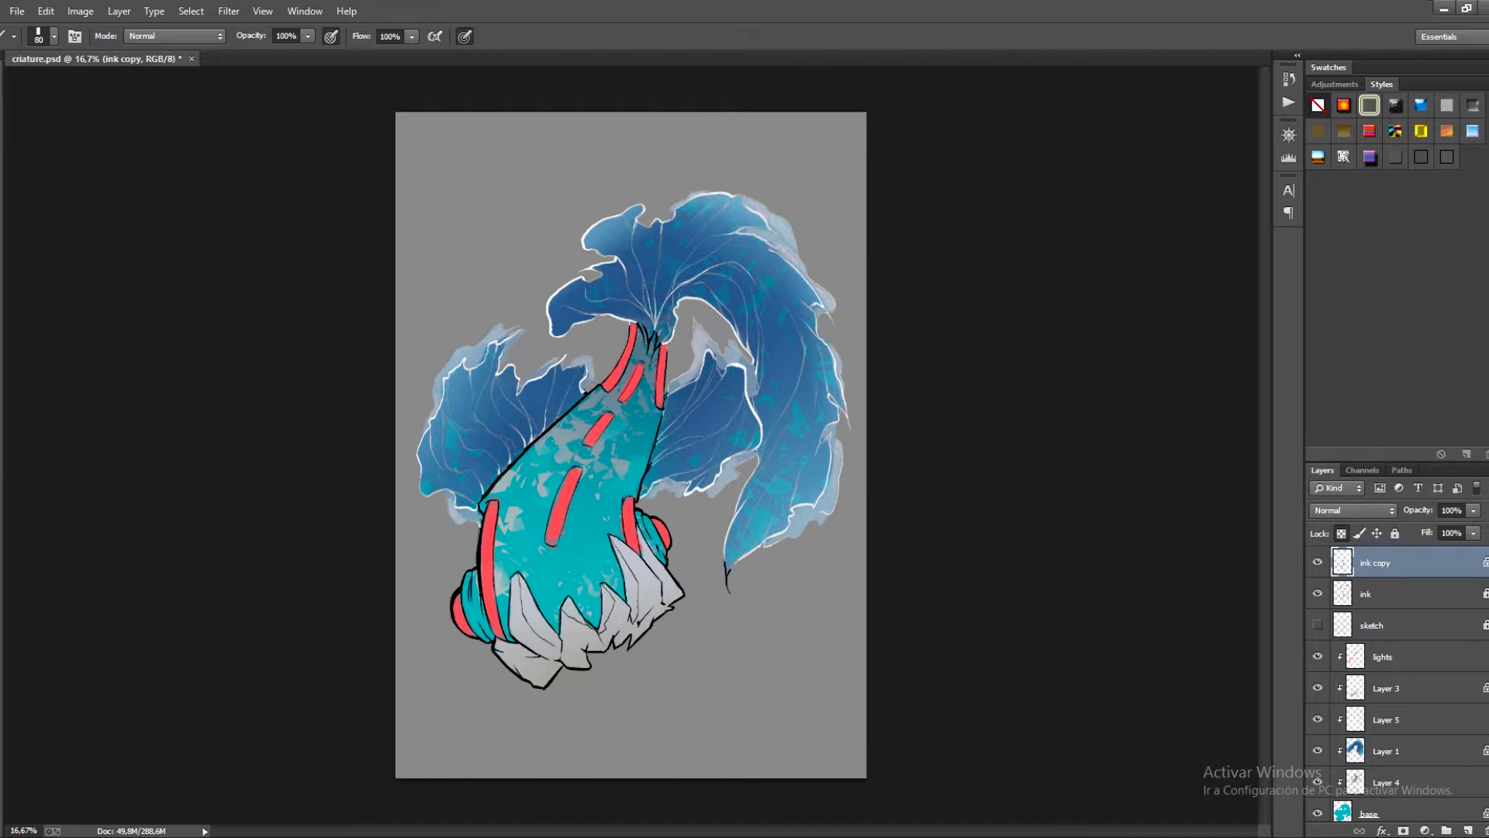
Lighten the dark lines at the tail tip and tail base and blend away the outlines of the central red stripes.
{"action": "left_click_drag", "start_coordinate": [732, 555], "coordinate": [727, 592]}
{"action": "left_click_drag", "start_coordinate": [644, 326], "coordinate": [658, 363]}
{"action": "left_click_drag", "start_coordinate": [577, 470], "coordinate": [552, 545]}
{"action": "left_click_drag", "start_coordinate": [610, 416], "coordinate": [588, 445]}
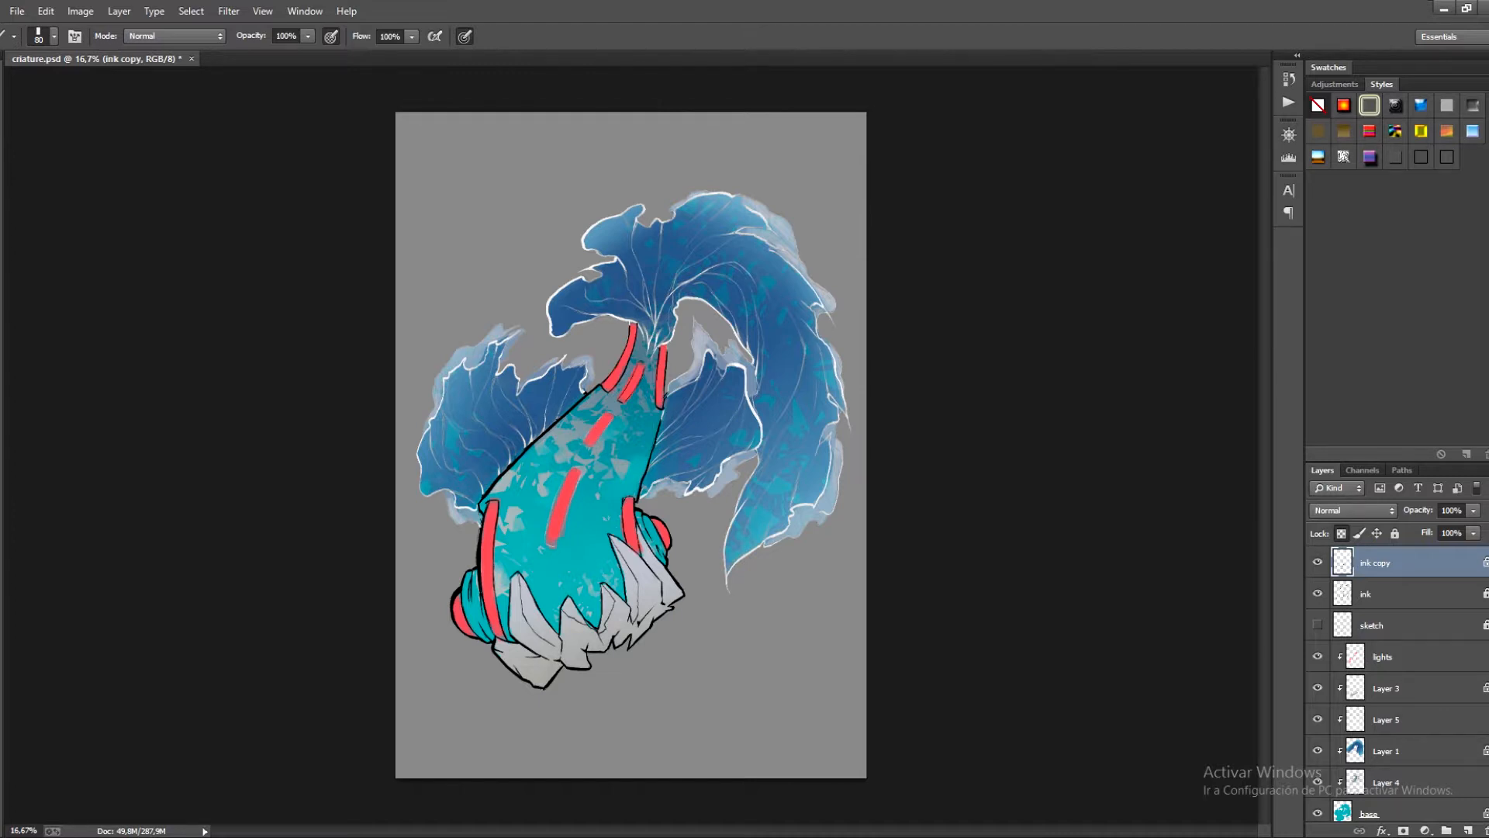
{"action": "left_click_drag", "start_coordinate": [644, 367], "coordinate": [623, 401]}
{"action": "left_click_drag", "start_coordinate": [633, 330], "coordinate": [610, 390]}
{"action": "key", "text": "ctrl+z"}
Choose a dark red and recolour the outlines of the jagged teeth and jaw with a 300 px brush.
{"action": "left_click", "coordinate": [2, 528]}
{"action": "left_click", "coordinate": [577, 638]}
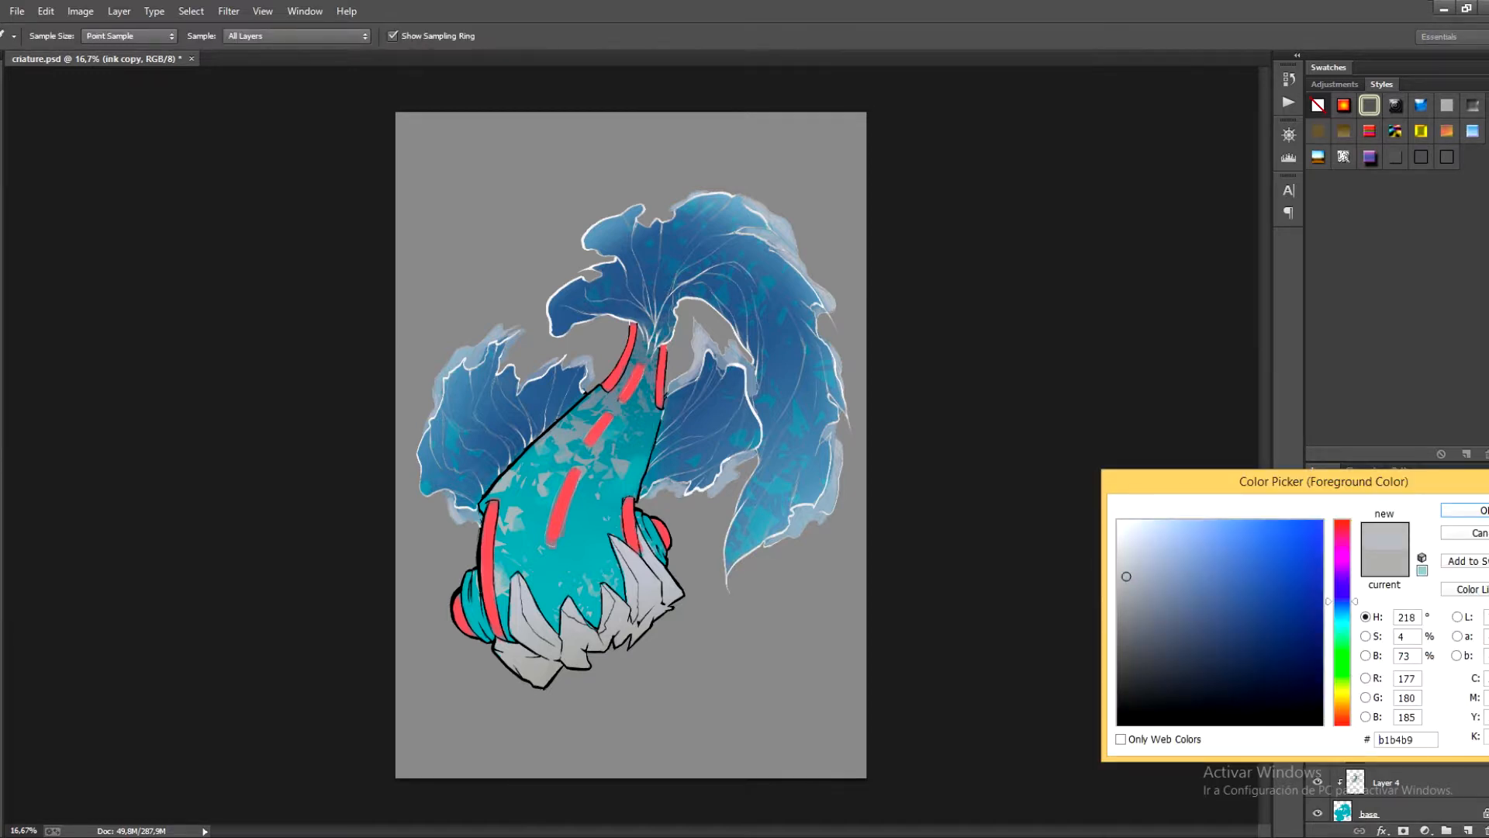
{"action": "left_click", "coordinate": [1342, 533]}
{"action": "left_click", "coordinate": [1182, 636]}
{"action": "left_click", "coordinate": [1474, 510]}
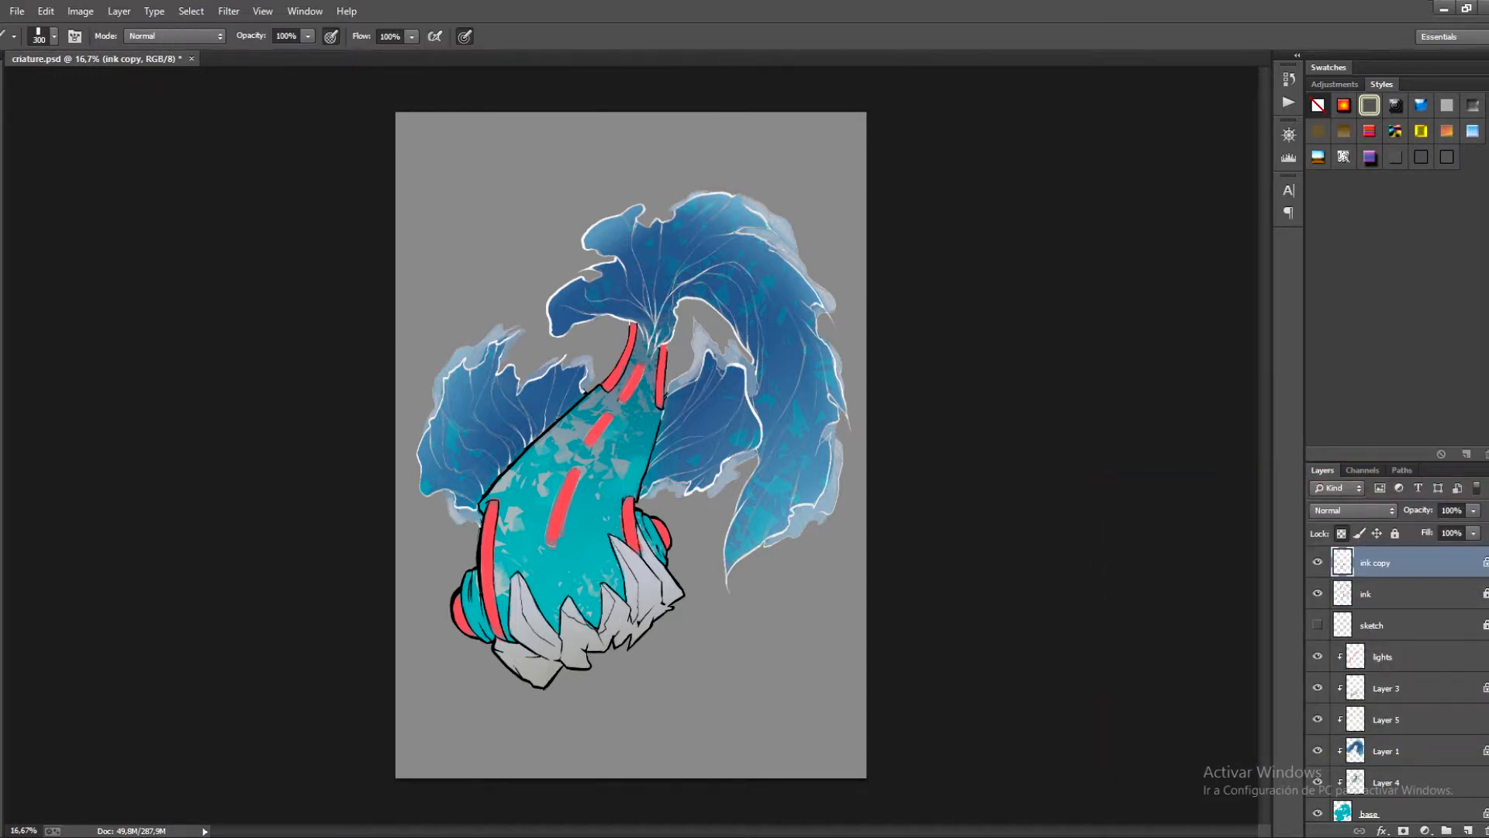
{"action": "left_click_drag", "start_coordinate": [509, 661], "coordinate": [681, 591]}
{"action": "key", "text": "ctrl+z"}
{"action": "left_click", "coordinate": [1, 528]}
{"action": "left_click", "coordinate": [1244, 659]}
{"action": "left_click", "coordinate": [1474, 511]}
{"action": "mouse_move", "coordinate": [512, 666]}
{"action": "left_mouse_down"}
{"action": "mouse_move", "coordinate": [661, 619]}
{"action": "mouse_move", "coordinate": [680, 593]}
{"action": "left_mouse_up"}
{"action": "left_click_drag", "start_coordinate": [530, 586], "coordinate": [516, 640]}
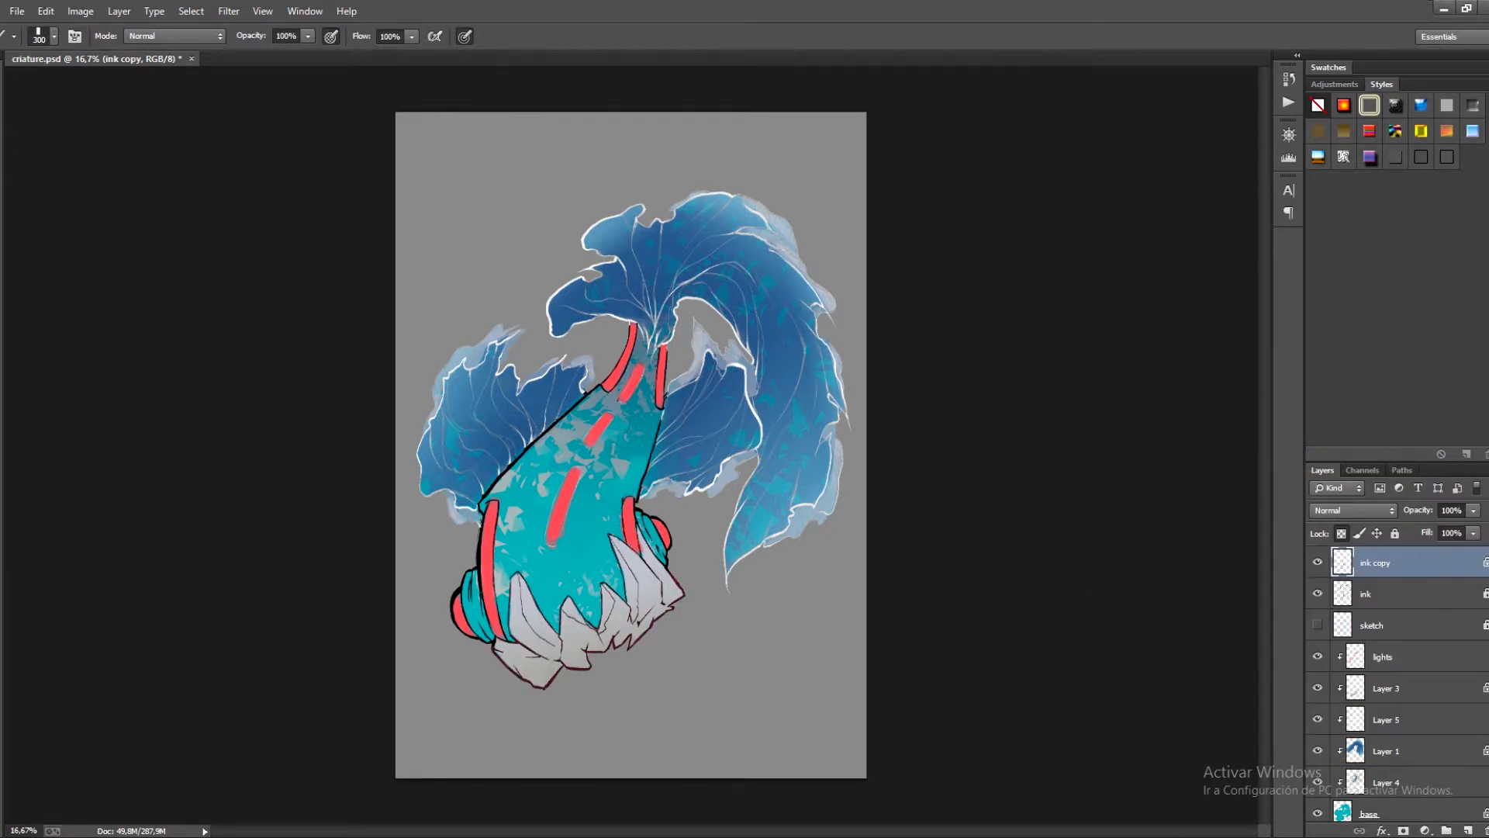
Recolour the left eye's outline and the line beside the left red stripe in a darker red, and save the document.
{"action": "left_click", "coordinate": [2, 528]}
{"action": "left_click", "coordinate": [463, 615]}
{"action": "left_click", "coordinate": [1256, 648]}
{"action": "left_click", "coordinate": [1473, 511]}
{"action": "left_click_drag", "start_coordinate": [464, 636], "coordinate": [459, 588]}
{"action": "key", "text": "bracketleft"}
{"action": "key", "text": "bracketleft"}
{"action": "key", "text": "bracketleft"}
{"action": "key", "text": "bracketleft"}
{"action": "key", "text": "bracketleft"}
{"action": "left_click_drag", "start_coordinate": [478, 532], "coordinate": [476, 555]}
{"action": "key", "text": "ctrl+s"}
Choose a dark blue and recolour the body outline next to the left fin.
{"action": "left_click", "coordinate": [1343, 587]}
{"action": "left_click", "coordinate": [1251, 613]}
{"action": "key", "text": "Return"}
{"action": "mouse_move", "coordinate": [492, 489]}
{"action": "left_mouse_down"}
{"action": "mouse_move", "coordinate": [569, 412]}
{"action": "mouse_move", "coordinate": [557, 421]}
{"action": "left_mouse_up"}
{"action": "key", "text": "Return"}
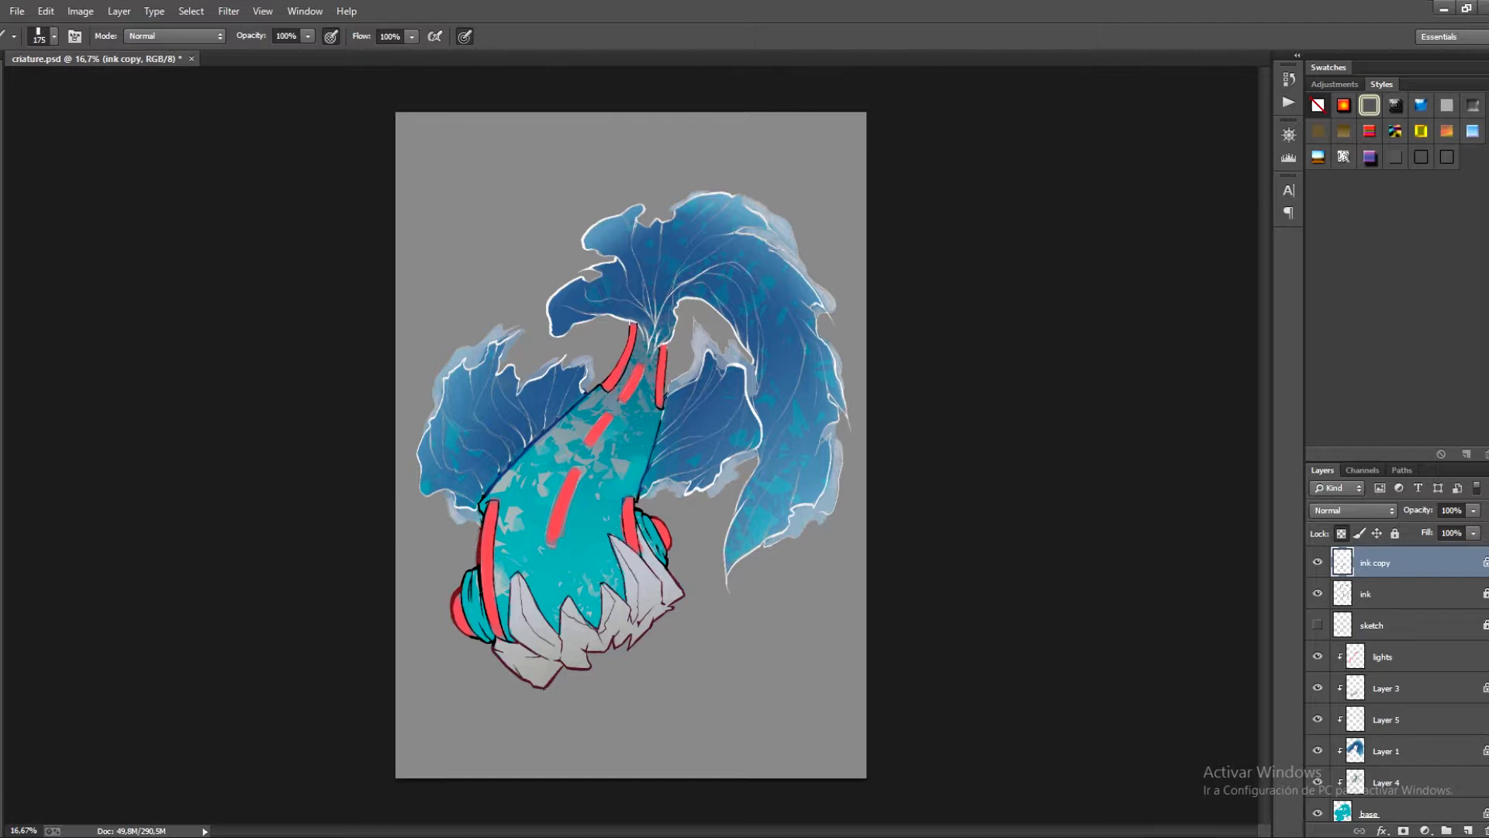
Add a clipped layer above Layer 3 and set its blend mode to Multiply.
{"action": "scroll", "coordinate": [1396, 660], "scroll_direction": "down", "scroll_amount": 2}
{"action": "left_click", "coordinate": [1396, 601]}
{"action": "left_click", "coordinate": [1396, 633]}
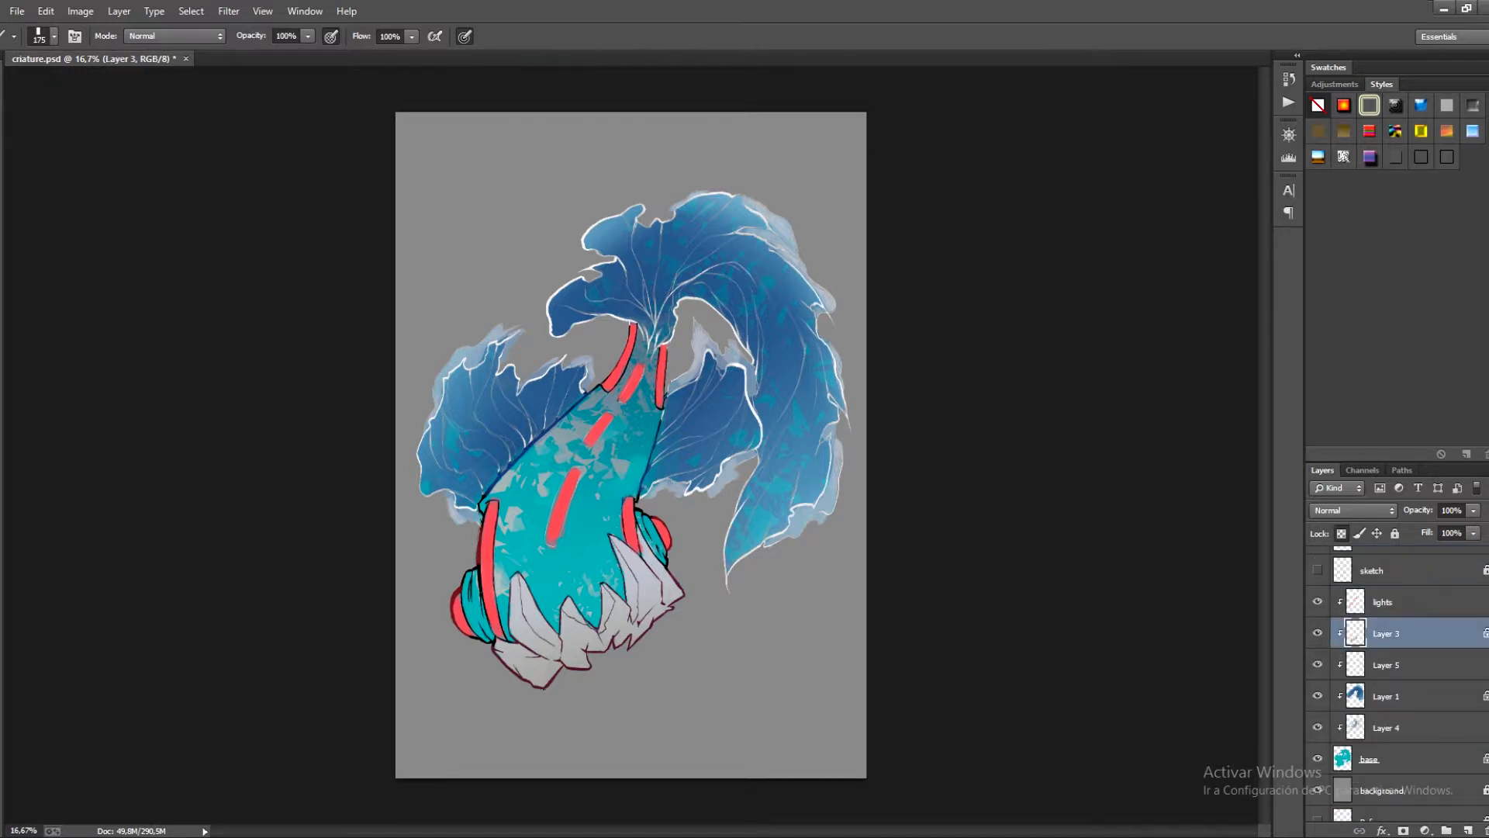
{"action": "left_click", "coordinate": [1468, 830]}
{"action": "key", "text": "ctrl+alt+g"}
{"action": "key", "text": "ctrl+z"}
{"action": "left_click", "coordinate": [1354, 510]}
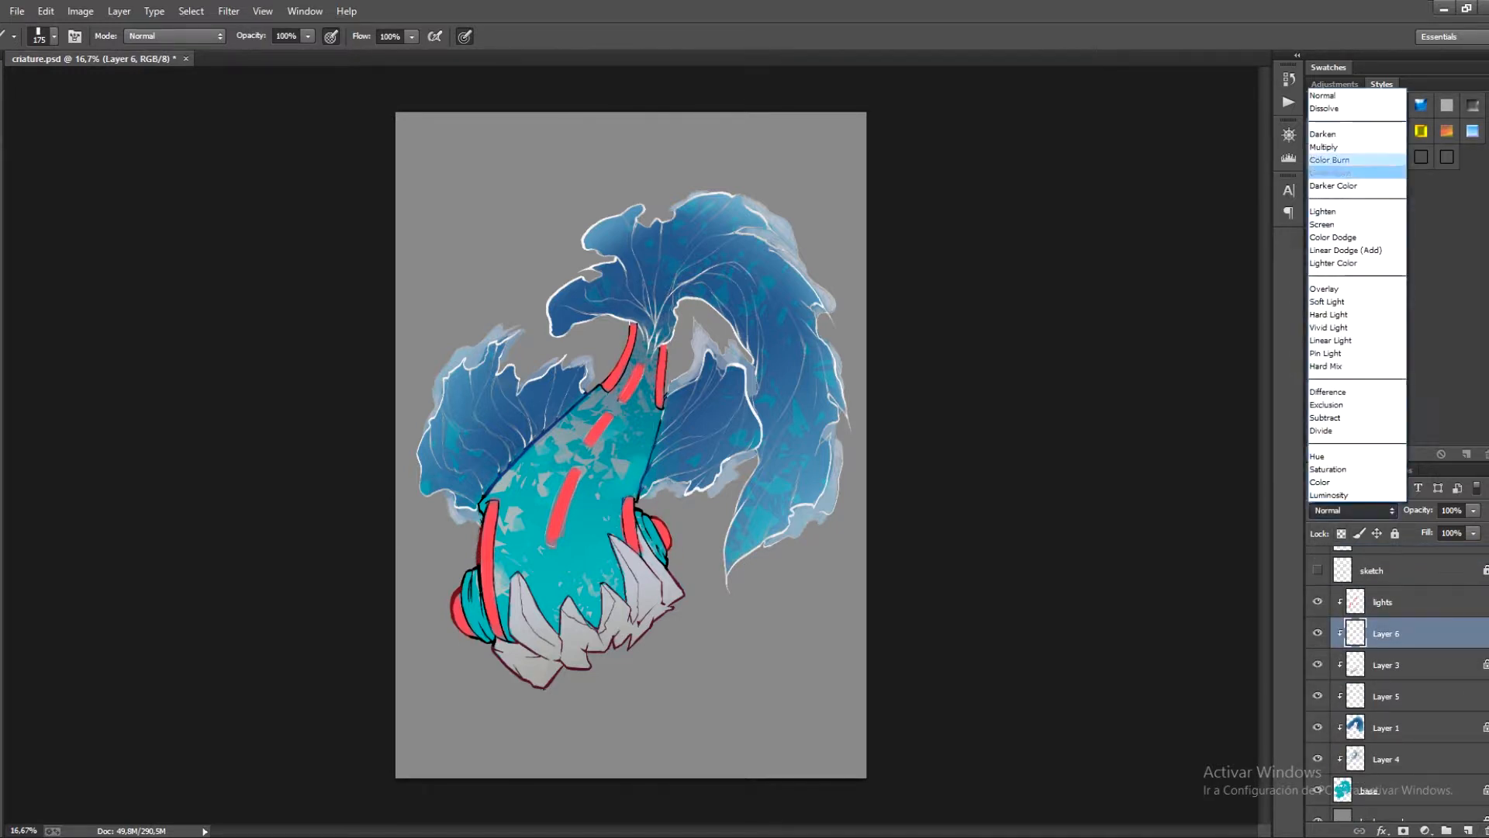
{"action": "left_click", "coordinate": [1331, 147]}
Choose indigo #252389 and paint shadows along the tail fin's inner curve and base with a 300 px brush at 60% opacity.
{"action": "key", "text": "n"}
{"action": "left_click_drag", "start_coordinate": [1343, 599], "coordinate": [1343, 587]}
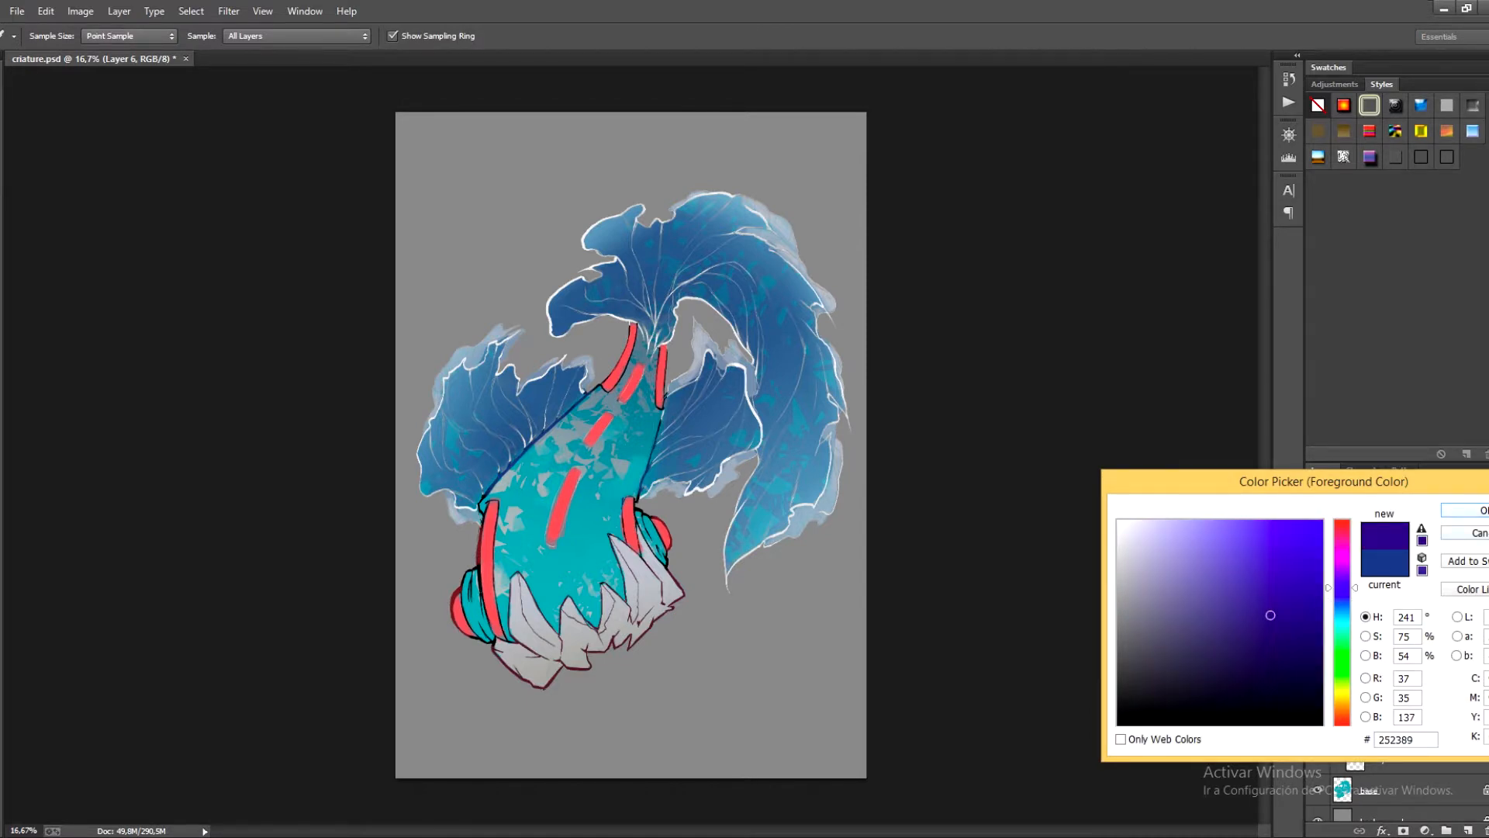
{"action": "key", "text": "Return"}
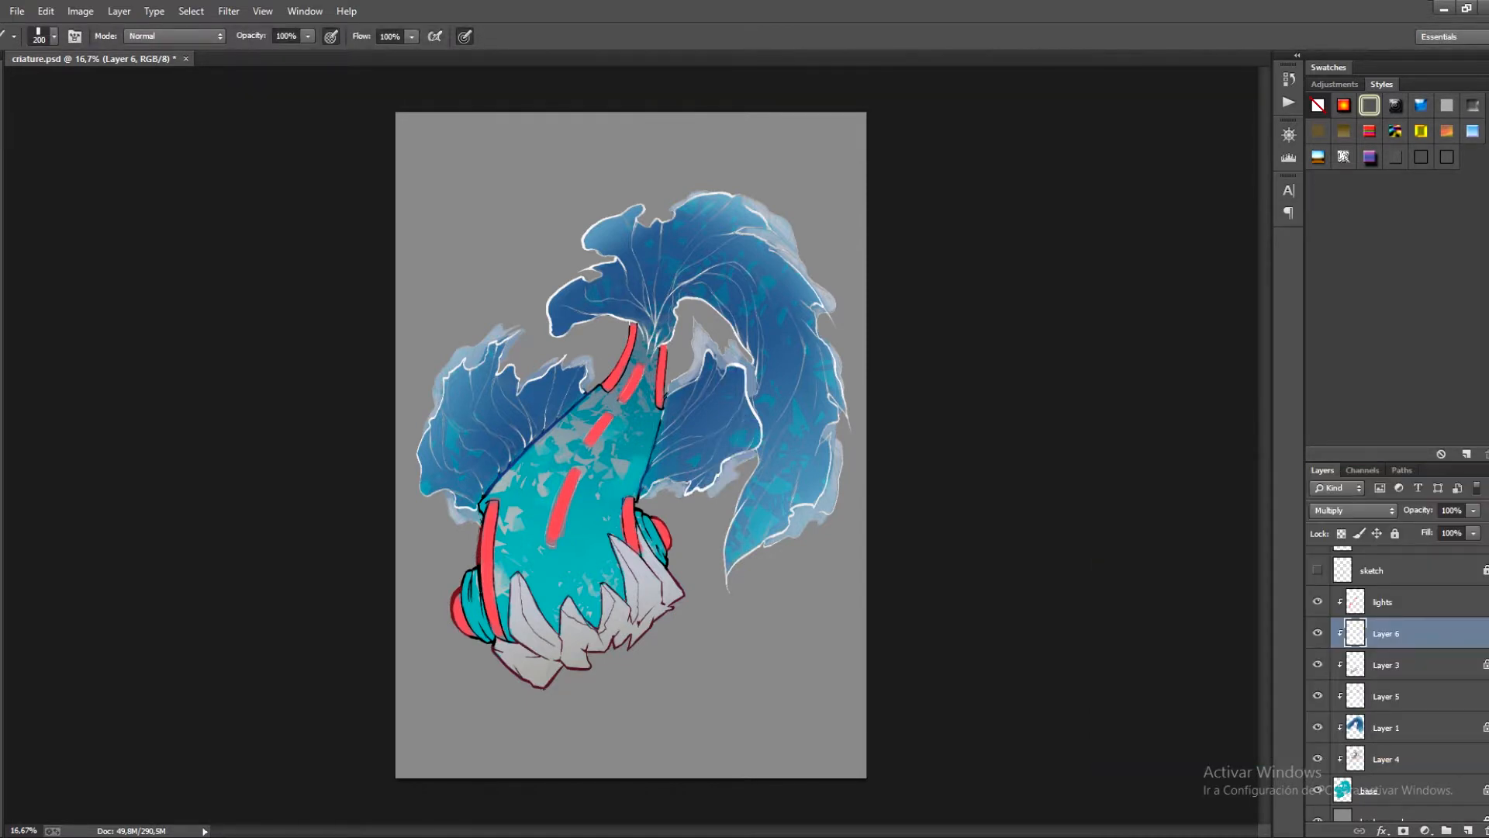
{"action": "left_click_drag", "start_coordinate": [780, 423], "coordinate": [735, 547]}
{"action": "key", "text": "ctrl+z"}
{"action": "key", "text": "bracketleft"}
{"action": "key", "text": "bracketleft"}
{"action": "key", "text": "bracketleft"}
{"action": "mouse_move", "coordinate": [672, 314]}
{"action": "left_mouse_down"}
{"action": "mouse_move", "coordinate": [748, 326]}
{"action": "mouse_move", "coordinate": [753, 361]}
{"action": "left_mouse_up"}
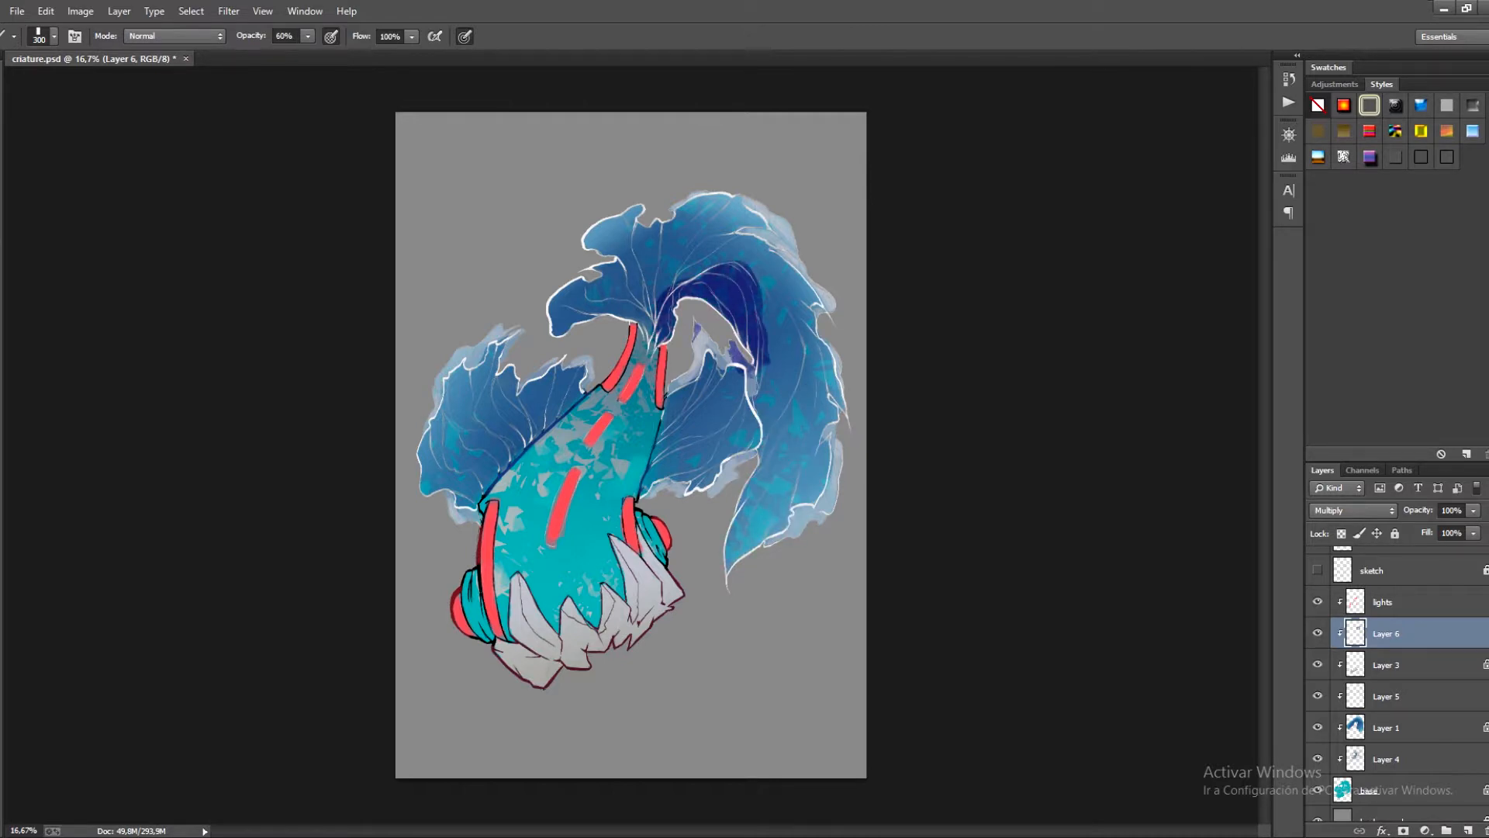
{"action": "mouse_move", "coordinate": [654, 309]}
{"action": "left_mouse_down"}
{"action": "mouse_move", "coordinate": [692, 265]}
{"action": "mouse_move", "coordinate": [760, 359]}
{"action": "mouse_move", "coordinate": [636, 242]}
{"action": "left_mouse_up"}
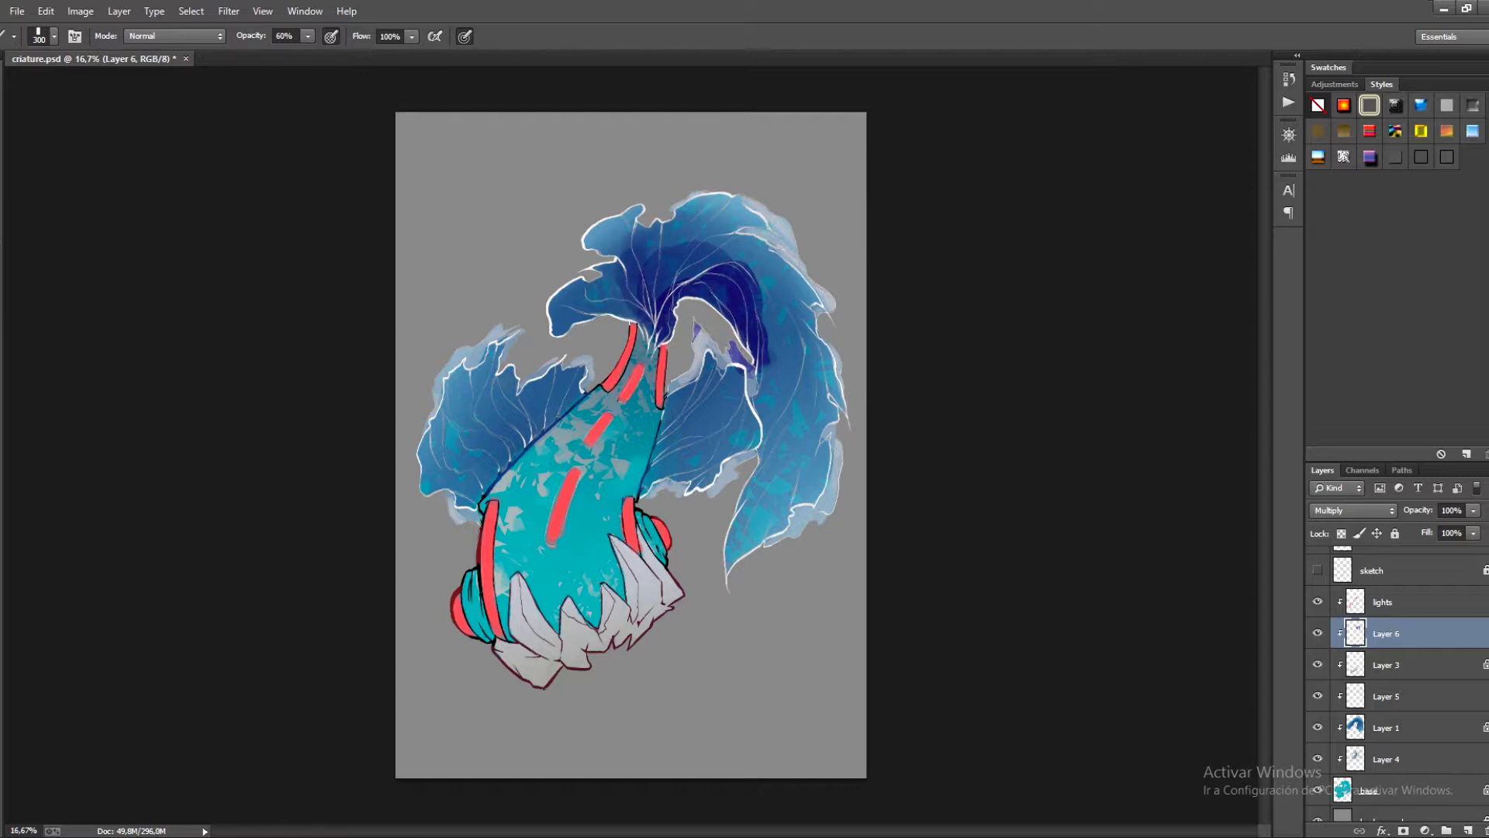
{"action": "left_click_drag", "start_coordinate": [754, 267], "coordinate": [782, 392]}
Paint indigo shadows on the left and right fins where they meet the body on Layer 6.
{"action": "mouse_move", "coordinate": [677, 399]}
{"action": "left_mouse_down"}
{"action": "mouse_move", "coordinate": [653, 489]}
{"action": "mouse_move", "coordinate": [673, 465]}
{"action": "mouse_move", "coordinate": [656, 477]}
{"action": "left_mouse_up"}
{"action": "left_click_drag", "start_coordinate": [535, 421], "coordinate": [484, 475]}
{"action": "left_click_drag", "start_coordinate": [478, 451], "coordinate": [578, 376]}
{"action": "mouse_move", "coordinate": [574, 377]}
{"action": "left_mouse_down"}
{"action": "mouse_move", "coordinate": [518, 407]}
{"action": "mouse_move", "coordinate": [518, 425]}
{"action": "left_mouse_up"}
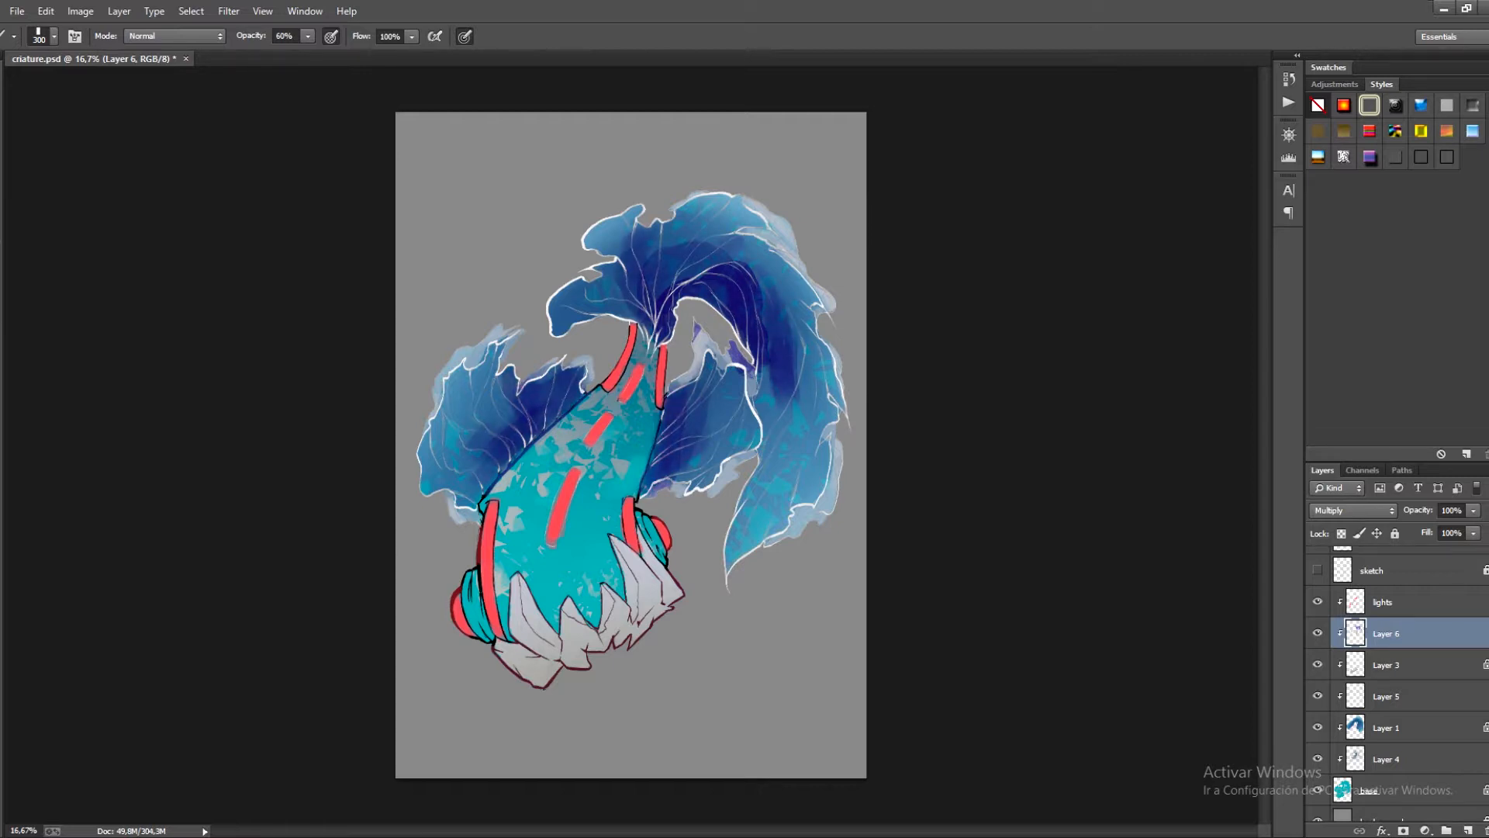
Shade the body's left side, the left eye and the lower jaw on Layer 6, and reduce the brush to 100 px.
{"action": "mouse_move", "coordinate": [655, 347]}
{"action": "left_mouse_down"}
{"action": "mouse_move", "coordinate": [635, 543]}
{"action": "mouse_move", "coordinate": [659, 621]}
{"action": "left_mouse_up"}
{"action": "key", "text": "ctrl+z"}
{"action": "left_click_drag", "start_coordinate": [638, 335], "coordinate": [498, 518]}
{"action": "mouse_move", "coordinate": [518, 456]}
{"action": "left_mouse_down"}
{"action": "mouse_move", "coordinate": [498, 574]}
{"action": "mouse_move", "coordinate": [508, 637]}
{"action": "left_mouse_up"}
{"action": "mouse_move", "coordinate": [476, 576]}
{"action": "left_mouse_down"}
{"action": "mouse_move", "coordinate": [473, 630]}
{"action": "mouse_move", "coordinate": [554, 670]}
{"action": "left_mouse_up"}
{"action": "left_click_drag", "start_coordinate": [513, 585], "coordinate": [560, 664]}
{"action": "key", "text": "ctrl+z"}
{"action": "key", "text": "bracketleft"}
{"action": "key", "text": "bracketleft"}
{"action": "key", "text": "bracketleft"}
{"action": "key", "text": "bracketleft"}
{"action": "key", "text": "bracketleft"}
{"action": "key", "text": "bracketleft"}
Try shading the left teeth with the 100 px brush.
{"action": "left_click_drag", "start_coordinate": [518, 582], "coordinate": [557, 664]}
{"action": "mouse_move", "coordinate": [517, 585]}
{"action": "left_mouse_down"}
{"action": "mouse_move", "coordinate": [560, 642]}
{"action": "mouse_move", "coordinate": [588, 622]}
{"action": "mouse_move", "coordinate": [624, 627]}
{"action": "left_mouse_up"}
{"action": "key", "text": "ctrl+z"}
{"action": "key", "text": "ctrl+z"}
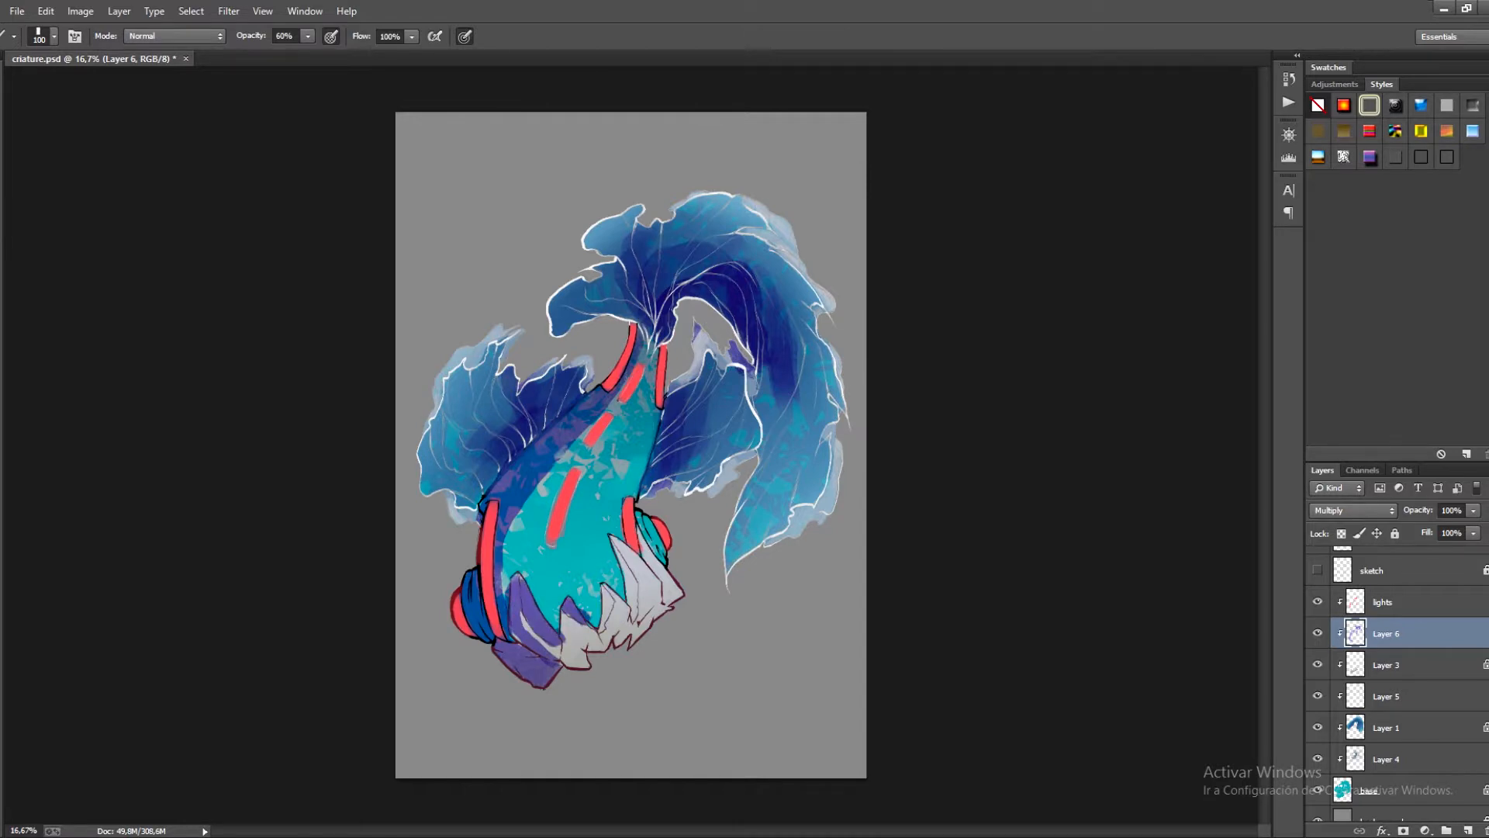
{"action": "key", "text": "ctrl+alt+z"}
{"action": "key", "text": "ctrl+alt+z"}
{"action": "key", "text": "ctrl+alt+z"}
{"action": "key", "text": "ctrl+alt+z"}
{"action": "key", "text": "ctrl+alt+z"}
Shade the left side of each jagged tooth and the jaw below them on Layer 6.
{"action": "mouse_move", "coordinate": [518, 582]}
{"action": "left_mouse_down"}
{"action": "mouse_move", "coordinate": [518, 638]}
{"action": "mouse_move", "coordinate": [576, 647]}
{"action": "left_mouse_up"}
{"action": "left_click_drag", "start_coordinate": [605, 586], "coordinate": [603, 630]}
{"action": "left_click_drag", "start_coordinate": [617, 551], "coordinate": [636, 615]}
{"action": "mouse_move", "coordinate": [566, 639]}
{"action": "left_mouse_down"}
{"action": "mouse_move", "coordinate": [567, 663]}
{"action": "mouse_move", "coordinate": [588, 665]}
{"action": "left_mouse_up"}
{"action": "mouse_move", "coordinate": [579, 643]}
{"action": "left_mouse_down"}
{"action": "mouse_move", "coordinate": [607, 647]}
{"action": "mouse_move", "coordinate": [583, 638]}
{"action": "mouse_move", "coordinate": [587, 664]}
{"action": "mouse_move", "coordinate": [608, 647]}
{"action": "left_mouse_up"}
{"action": "key", "text": "ctrl+alt+z"}
{"action": "key", "text": "ctrl+alt+z"}
{"action": "key", "text": "ctrl+alt+z"}
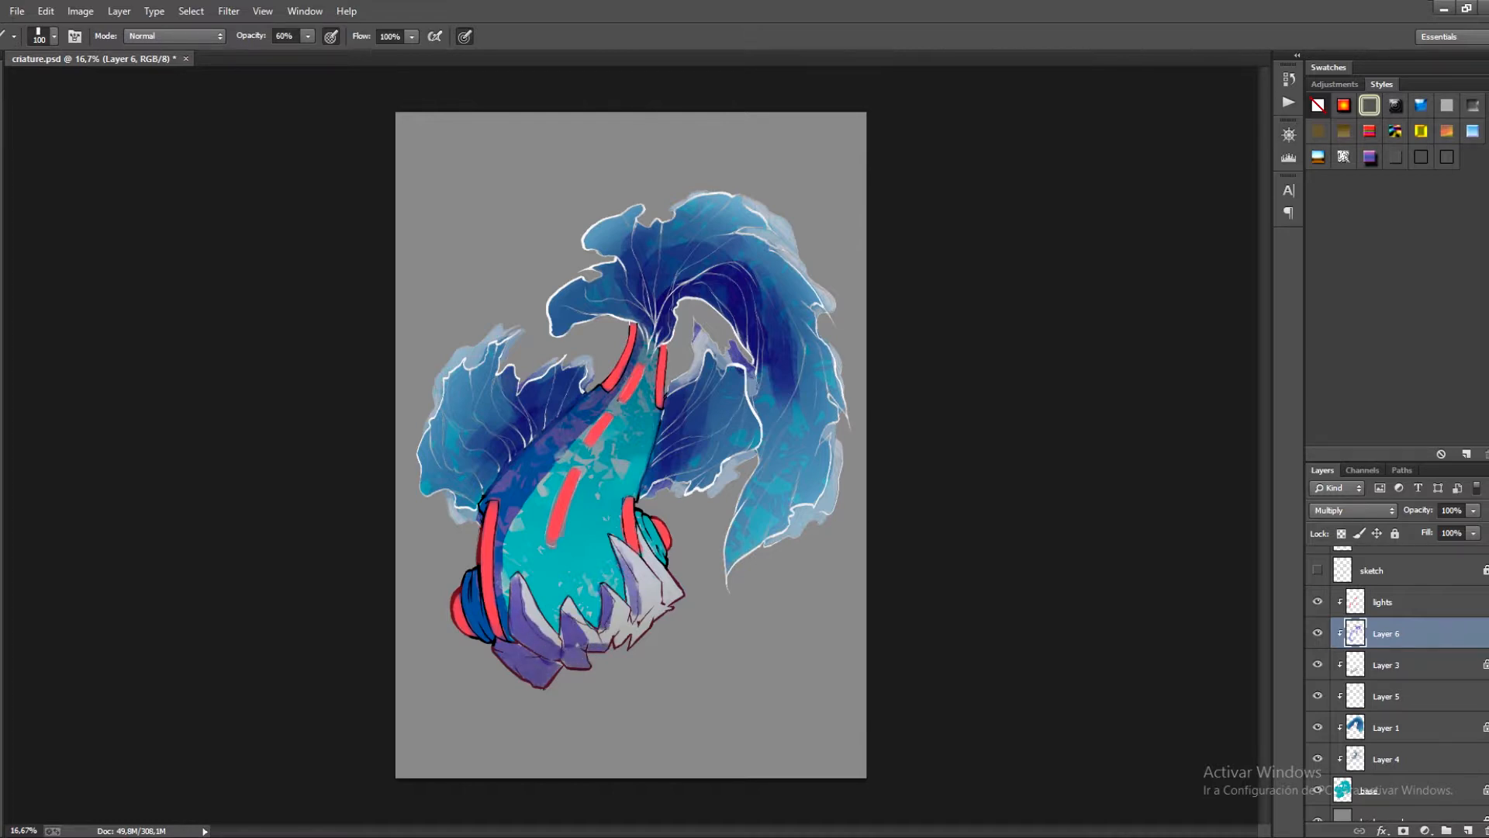
Deepen the shadows on the lower jaw and left eye, and shade the tail fin's left lobes.
{"action": "mouse_move", "coordinate": [499, 643]}
{"action": "left_mouse_down"}
{"action": "mouse_move", "coordinate": [529, 658]}
{"action": "mouse_move", "coordinate": [526, 676]}
{"action": "left_mouse_up"}
{"action": "left_click_drag", "start_coordinate": [468, 572], "coordinate": [469, 602]}
{"action": "mouse_move", "coordinate": [644, 324]}
{"action": "left_mouse_down"}
{"action": "mouse_move", "coordinate": [554, 327]}
{"action": "mouse_move", "coordinate": [613, 309]}
{"action": "mouse_move", "coordinate": [579, 296]}
{"action": "left_mouse_up"}
{"action": "key", "text": "ctrl+alt+z"}
{"action": "key", "text": "ctrl+alt+z"}
{"action": "mouse_move", "coordinate": [579, 297]}
{"action": "left_mouse_down"}
{"action": "mouse_move", "coordinate": [605, 273]}
{"action": "mouse_move", "coordinate": [610, 221]}
{"action": "left_mouse_up"}
Shade the tail's inner edge beside the tip of the right fin.
{"action": "mouse_move", "coordinate": [709, 371]}
{"action": "left_mouse_down"}
{"action": "mouse_move", "coordinate": [692, 407]}
{"action": "mouse_move", "coordinate": [765, 456]}
{"action": "left_mouse_up"}
{"action": "key", "text": "ctrl+z"}
{"action": "left_click_drag", "start_coordinate": [755, 392], "coordinate": [765, 454]}
{"action": "key", "text": "ctrl+z"}
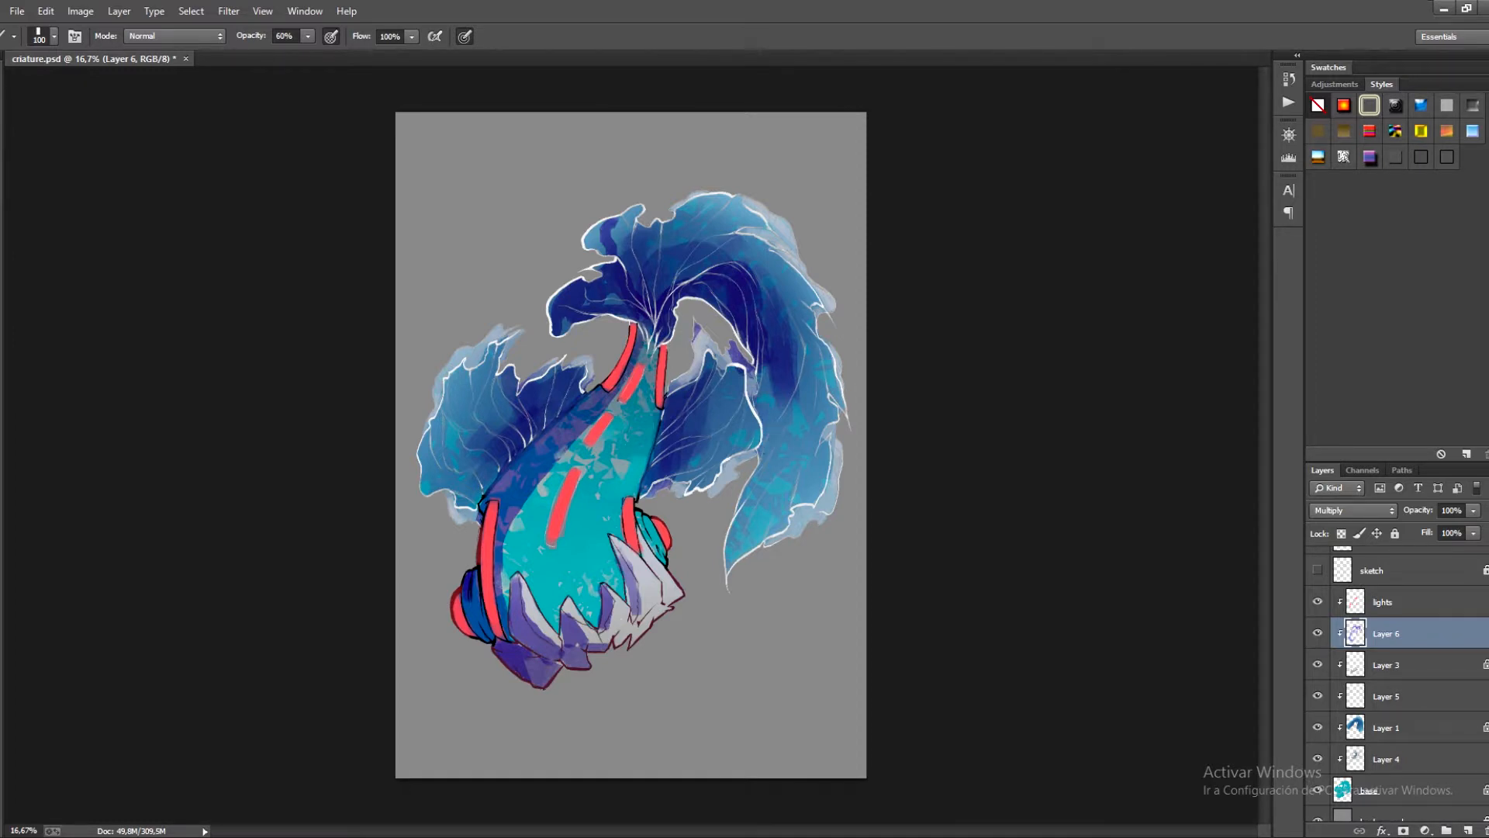
{"action": "left_click_drag", "start_coordinate": [758, 398], "coordinate": [767, 456]}
Deepen the shadow along the body's left side with a 200 px brush and lower Layer 6's opacity to 73%.
{"action": "left_click_drag", "start_coordinate": [500, 464], "coordinate": [479, 513]}
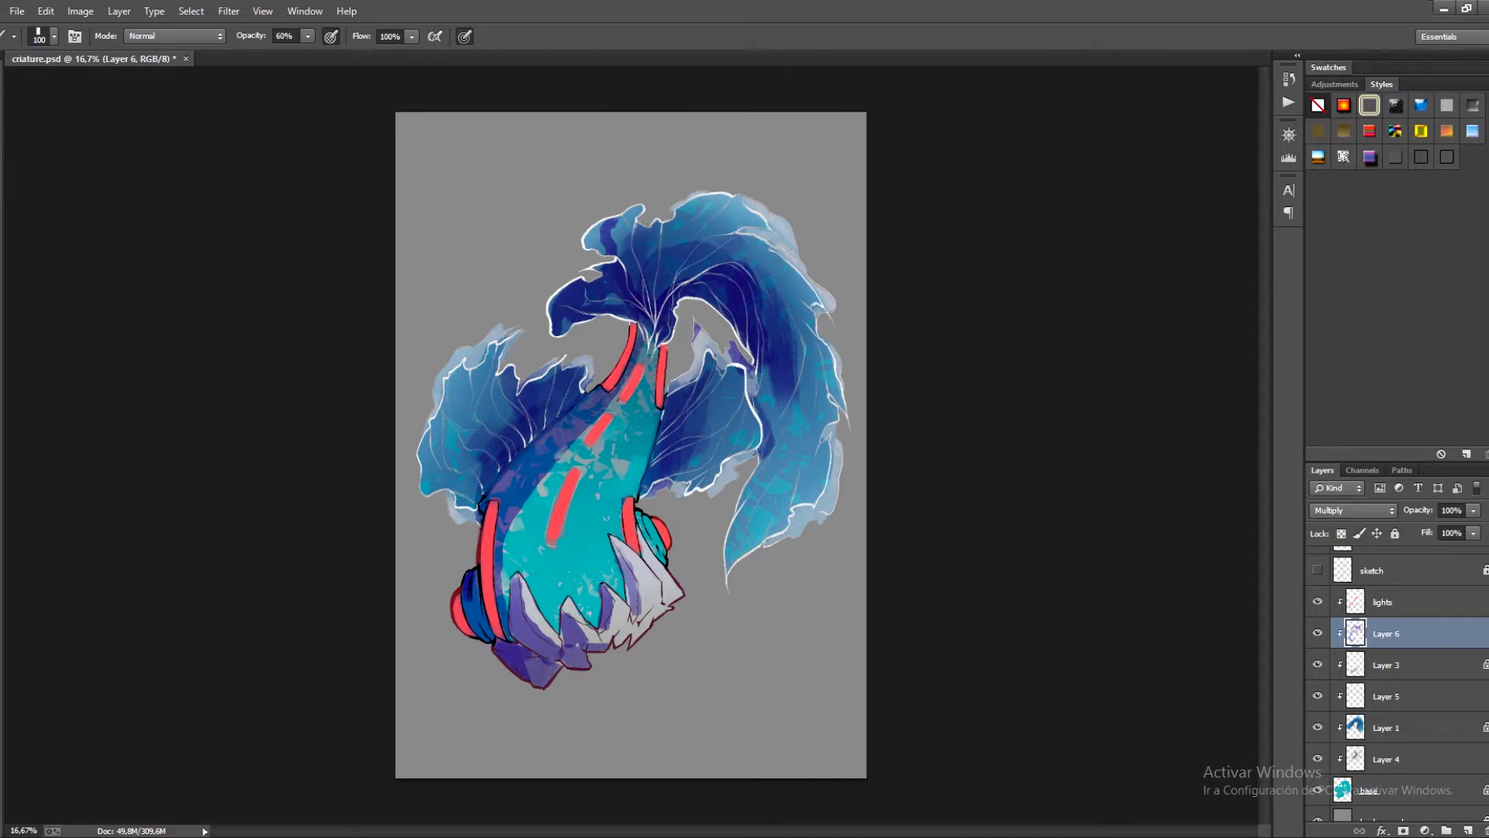
{"action": "mouse_move", "coordinate": [507, 578]}
{"action": "left_mouse_down"}
{"action": "mouse_move", "coordinate": [632, 364]}
{"action": "mouse_move", "coordinate": [600, 390]}
{"action": "left_mouse_up"}
{"action": "left_click_drag", "start_coordinate": [497, 518], "coordinate": [512, 483]}
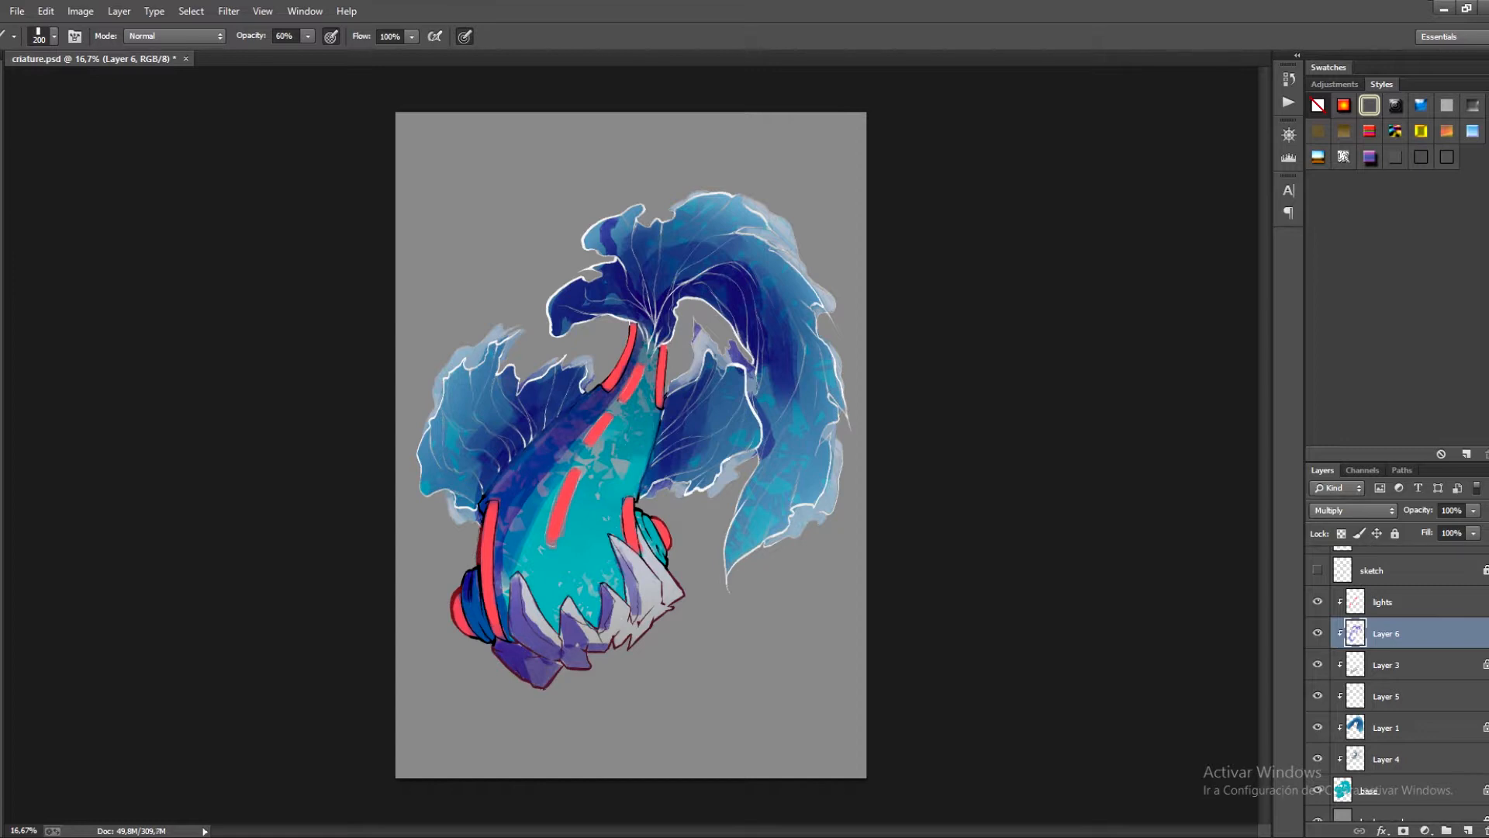
{"action": "left_click_drag", "start_coordinate": [1418, 511], "coordinate": [1396, 511]}
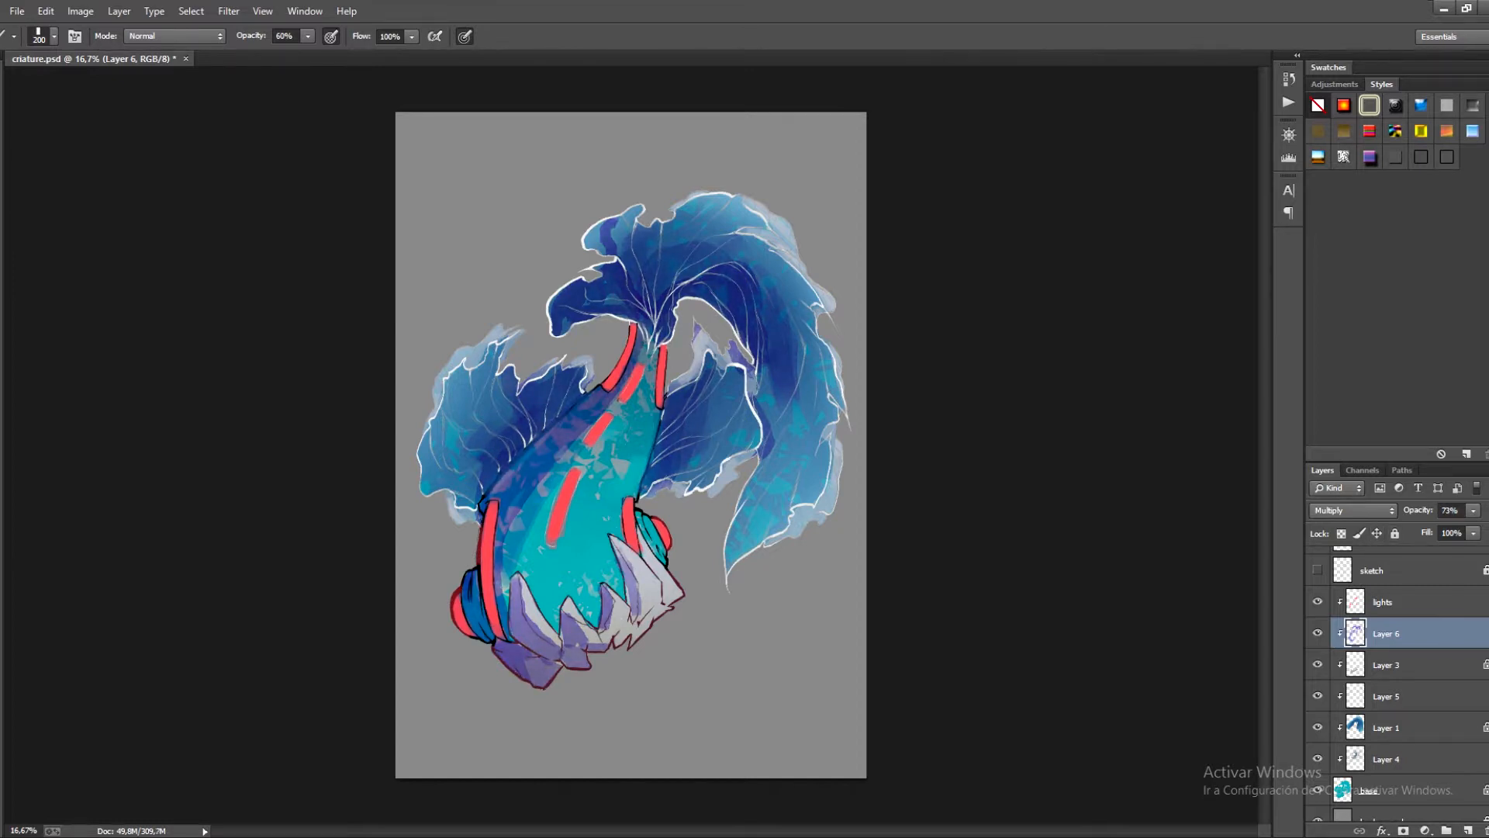
Add a new clipped layer above Layer 6, rename Layer 6 as shadows1, and select the new layer.
{"action": "left_click", "coordinate": [1469, 830]}
{"action": "double_click", "coordinate": [1386, 665]}
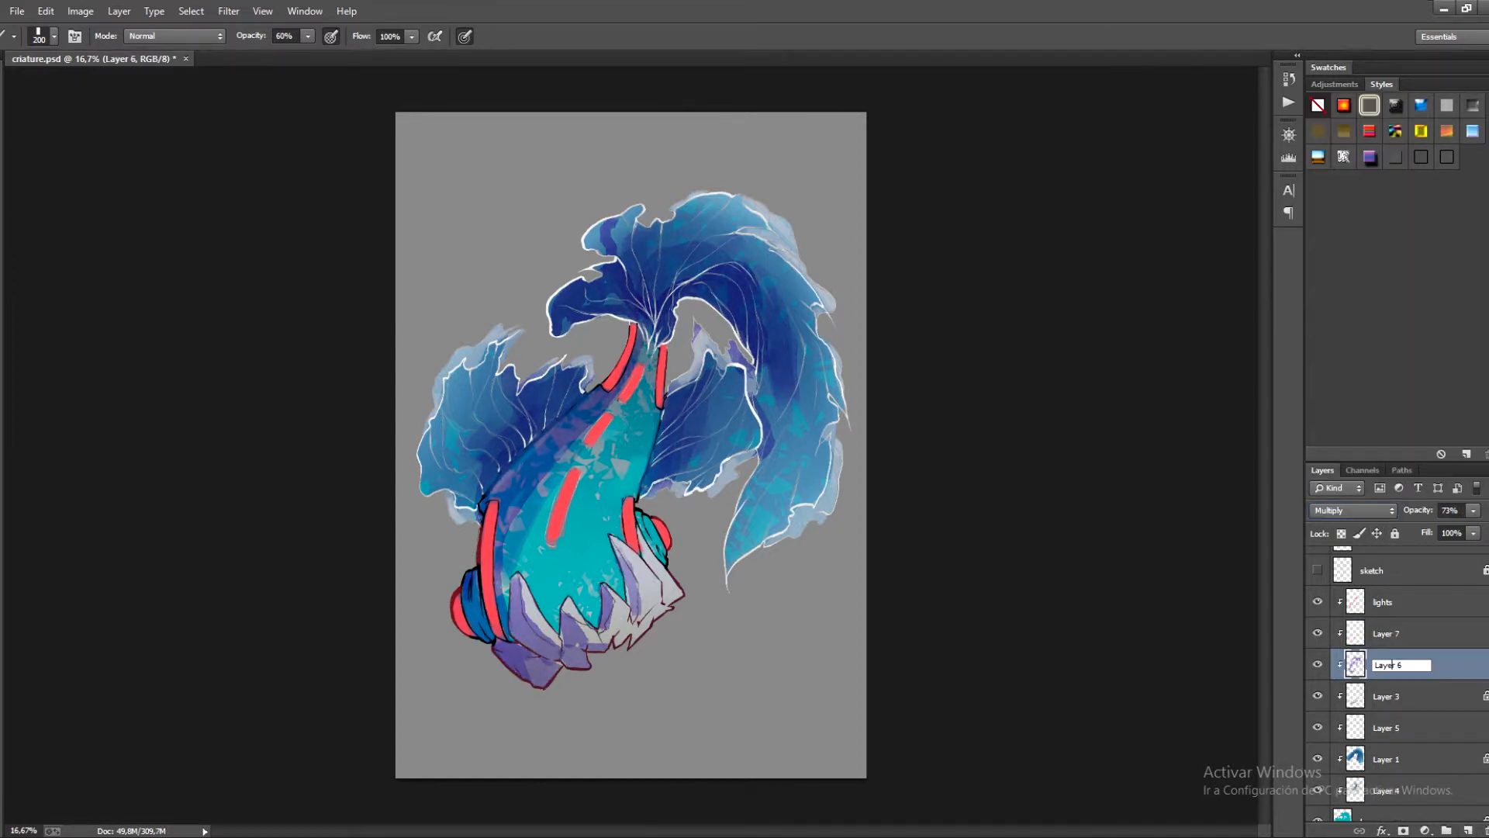
{"action": "key", "text": "ctrl+a"}
{"action": "type", "text": "shadows1"}
{"action": "key", "text": "Return"}
{"action": "left_click", "coordinate": [1387, 634]}
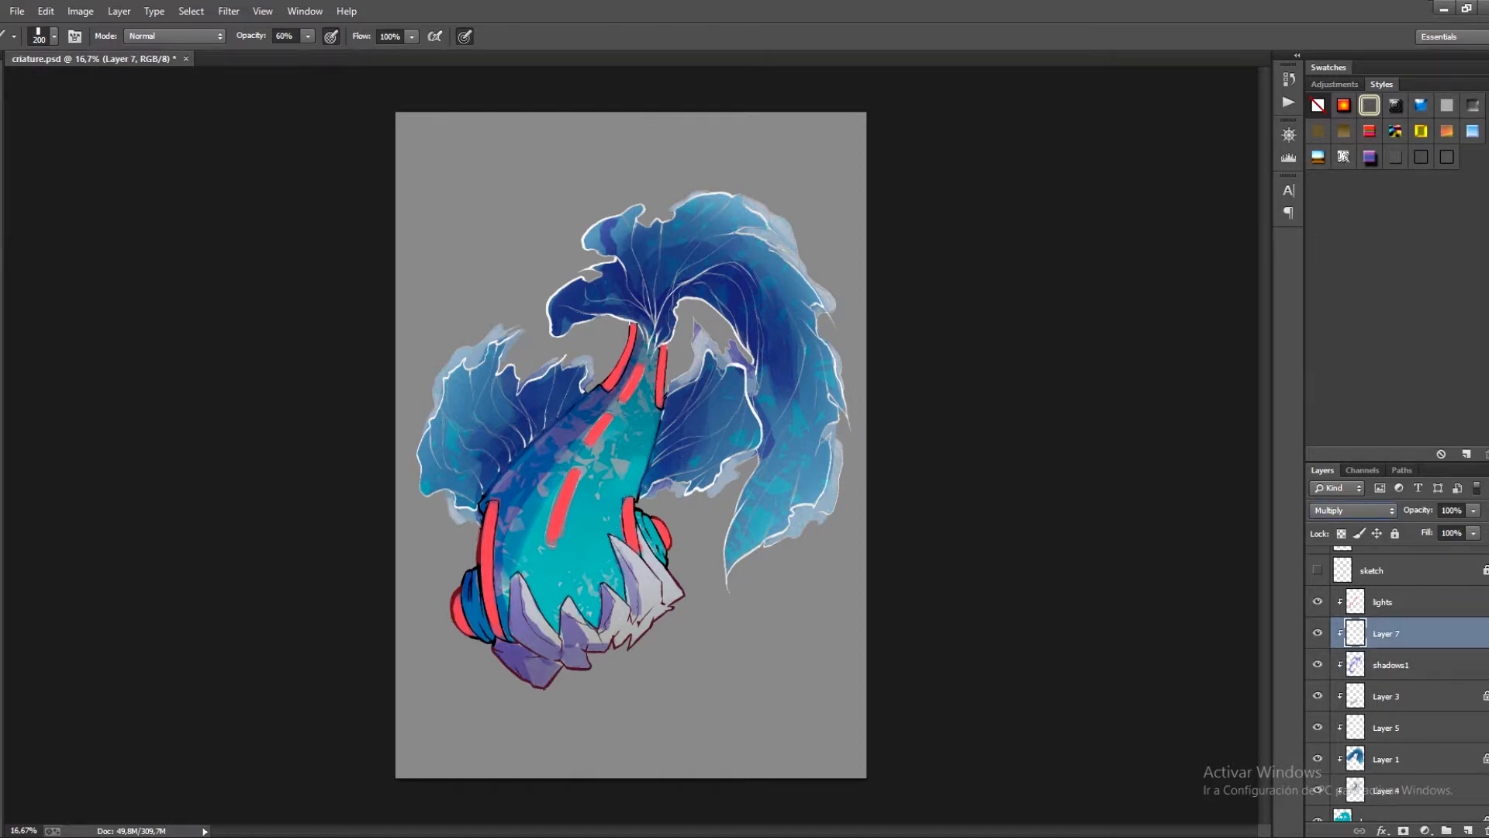
With a smaller brush, paint darker shadows on Layer 7 at the left fin's base, the left eye and the lower jaw.
{"action": "mouse_move", "coordinate": [498, 463]}
{"action": "left_mouse_down"}
{"action": "mouse_move", "coordinate": [567, 403]}
{"action": "mouse_move", "coordinate": [489, 484]}
{"action": "left_mouse_up"}
{"action": "key", "text": "ctrl+z"}
{"action": "key", "text": "bracketleft"}
{"action": "key", "text": "bracketleft"}
{"action": "key", "text": "bracketleft"}
{"action": "key", "text": "bracketleft"}
{"action": "key", "text": "bracketleft"}
{"action": "key", "text": "bracketleft"}
{"action": "mouse_move", "coordinate": [543, 420]}
{"action": "left_mouse_down"}
{"action": "mouse_move", "coordinate": [498, 450]}
{"action": "mouse_move", "coordinate": [514, 435]}
{"action": "mouse_move", "coordinate": [471, 514]}
{"action": "left_mouse_up"}
{"action": "mouse_move", "coordinate": [475, 572]}
{"action": "left_mouse_down"}
{"action": "mouse_move", "coordinate": [488, 638]}
{"action": "mouse_move", "coordinate": [539, 682]}
{"action": "mouse_move", "coordinate": [532, 655]}
{"action": "mouse_move", "coordinate": [555, 673]}
{"action": "mouse_move", "coordinate": [535, 681]}
{"action": "mouse_move", "coordinate": [528, 671]}
{"action": "mouse_move", "coordinate": [587, 652]}
{"action": "mouse_move", "coordinate": [564, 642]}
{"action": "mouse_move", "coordinate": [588, 648]}
{"action": "mouse_move", "coordinate": [570, 620]}
{"action": "mouse_move", "coordinate": [560, 661]}
{"action": "mouse_move", "coordinate": [552, 642]}
{"action": "mouse_move", "coordinate": [602, 631]}
{"action": "left_mouse_up"}
{"action": "key", "text": "ctrl+alt+z"}
{"action": "key", "text": "ctrl+alt+z"}
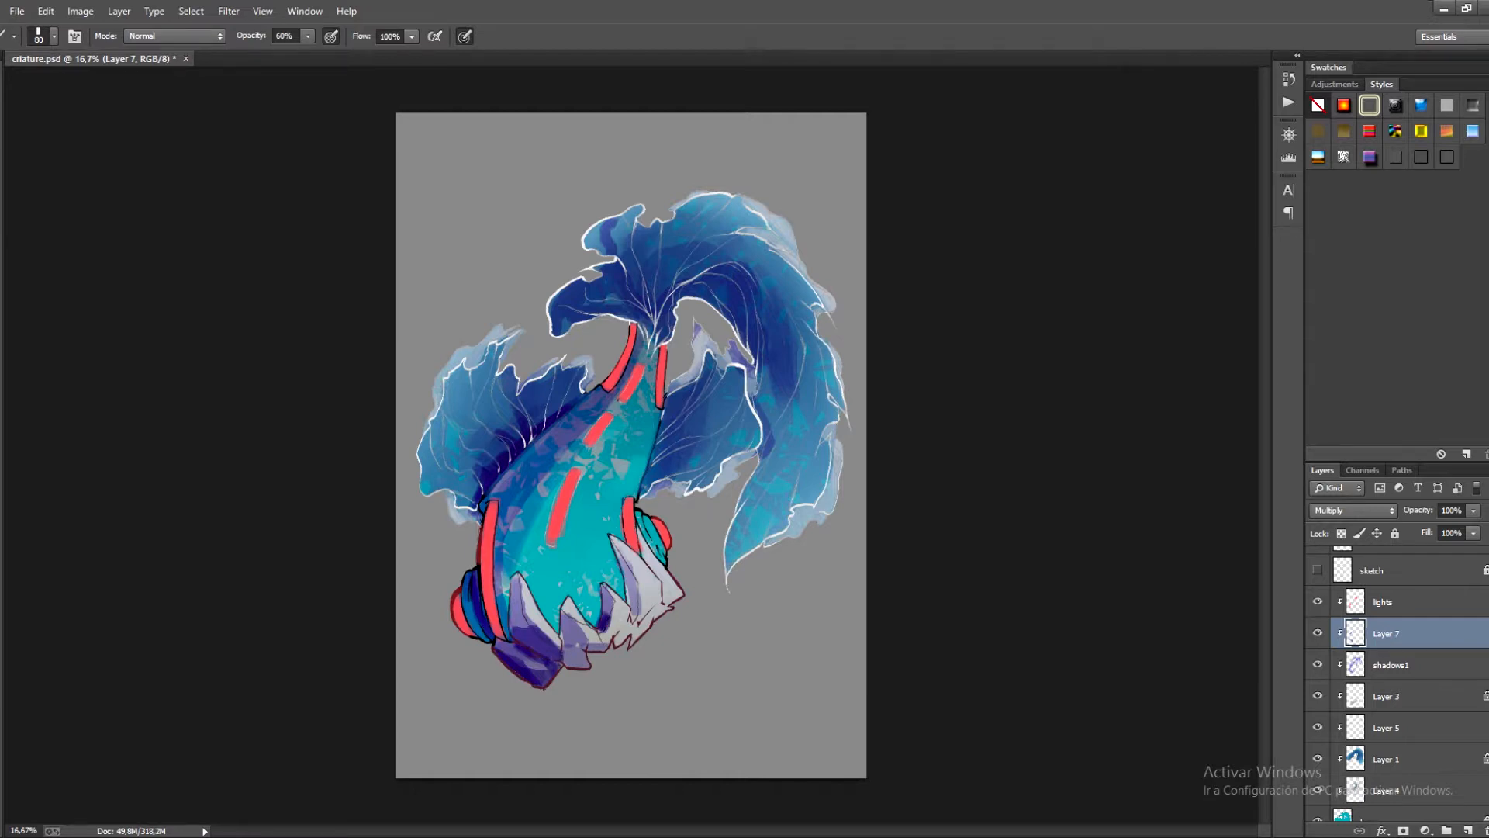
Shade the right fin's base beside the body and the tail fin's left lobe on Layer 7.
{"action": "left_click_drag", "start_coordinate": [648, 466], "coordinate": [655, 493]}
{"action": "mouse_move", "coordinate": [643, 334]}
{"action": "left_mouse_down"}
{"action": "mouse_move", "coordinate": [560, 316]}
{"action": "mouse_move", "coordinate": [575, 287]}
{"action": "left_mouse_up"}
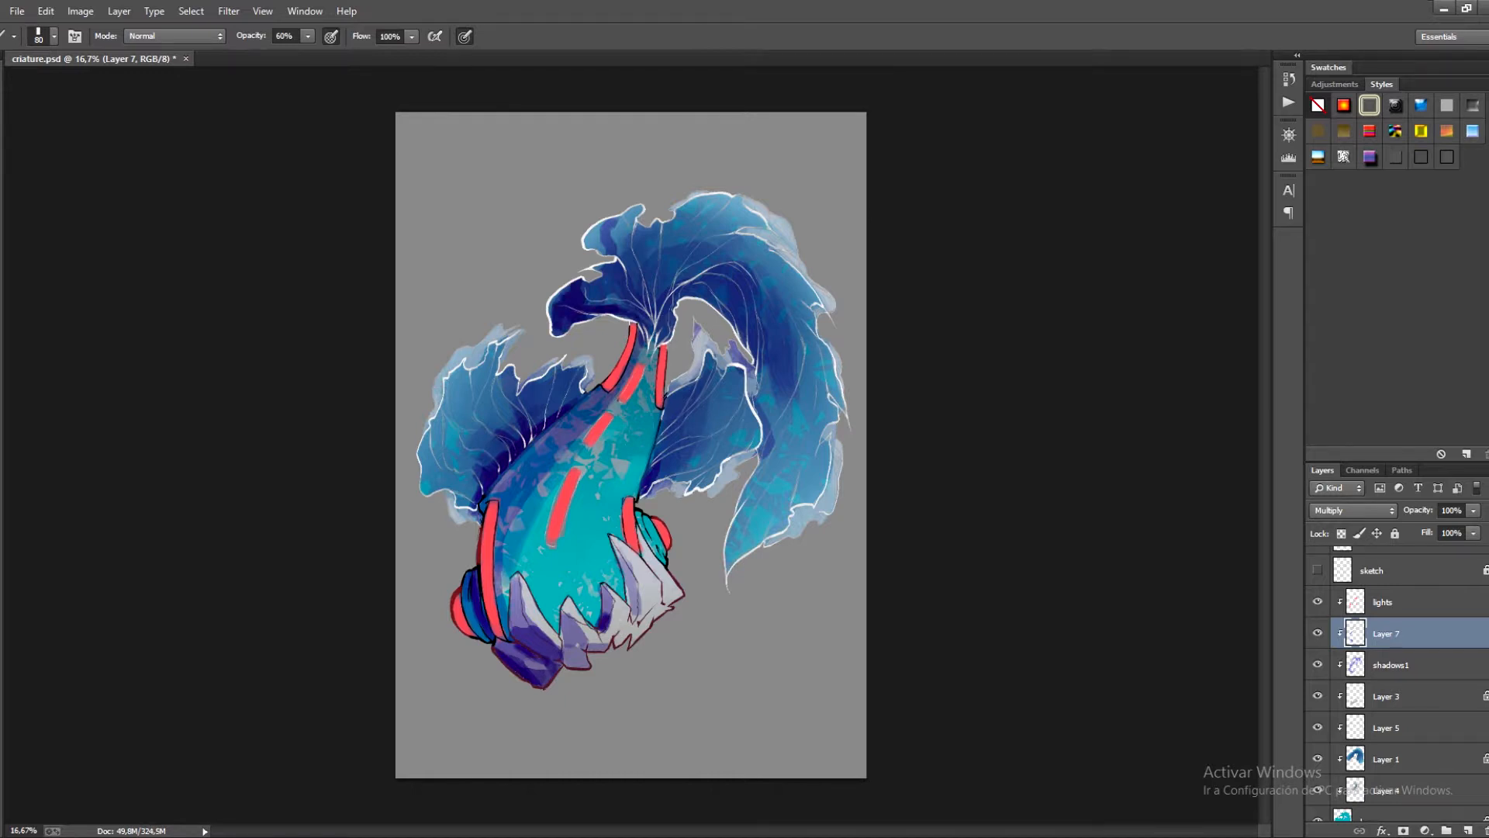
{"action": "mouse_move", "coordinate": [509, 580]}
{"action": "left_mouse_down"}
{"action": "mouse_move", "coordinate": [506, 633]}
{"action": "mouse_move", "coordinate": [598, 625]}
{"action": "left_mouse_up"}
{"action": "key", "text": "ctrl+z"}
{"action": "left_click_drag", "start_coordinate": [620, 576], "coordinate": [624, 602]}
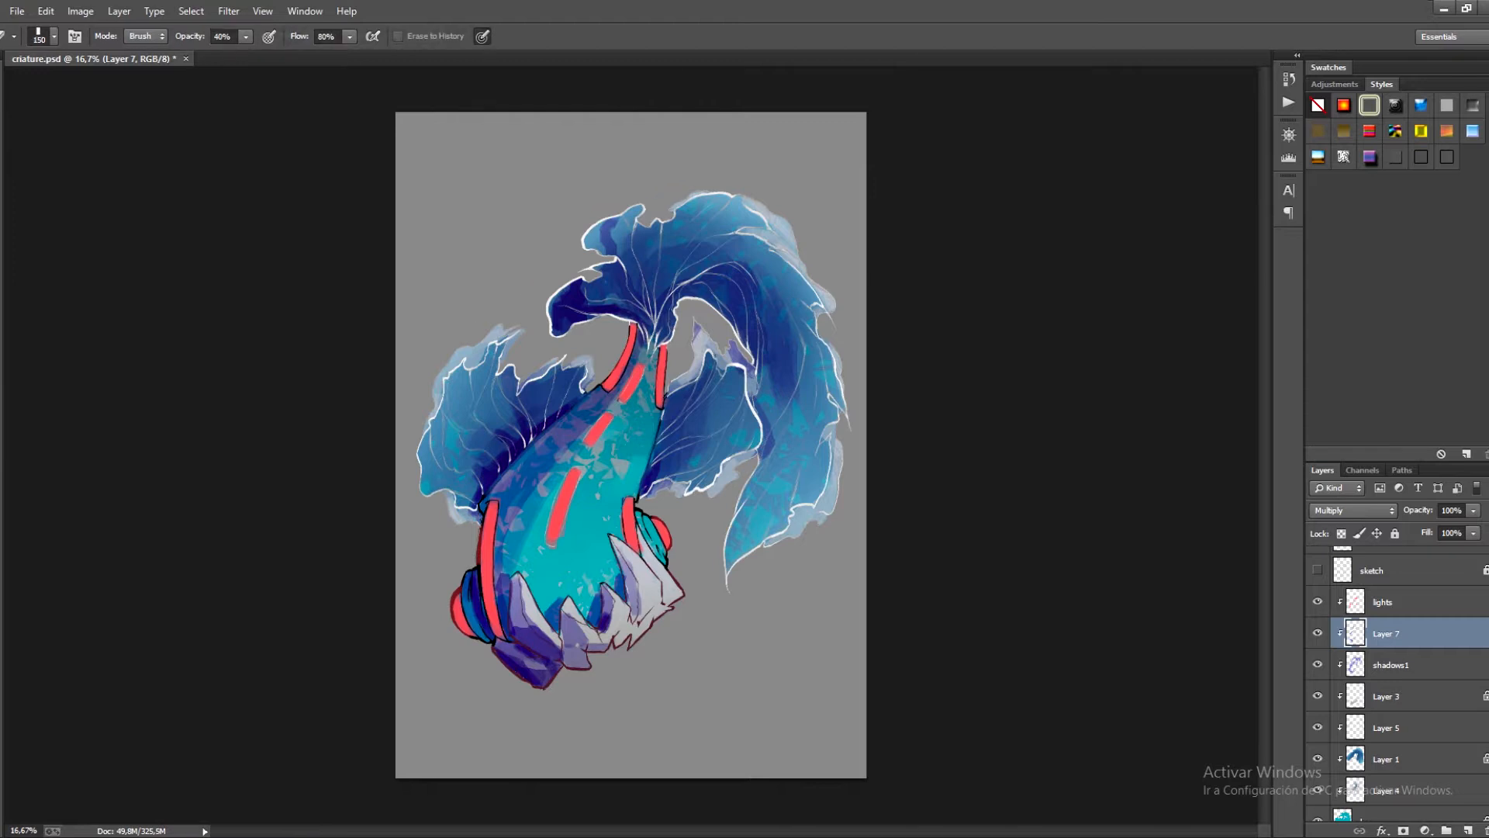
{"action": "left_click_drag", "start_coordinate": [642, 516], "coordinate": [662, 560]}
{"action": "key", "text": "ctrl+z"}
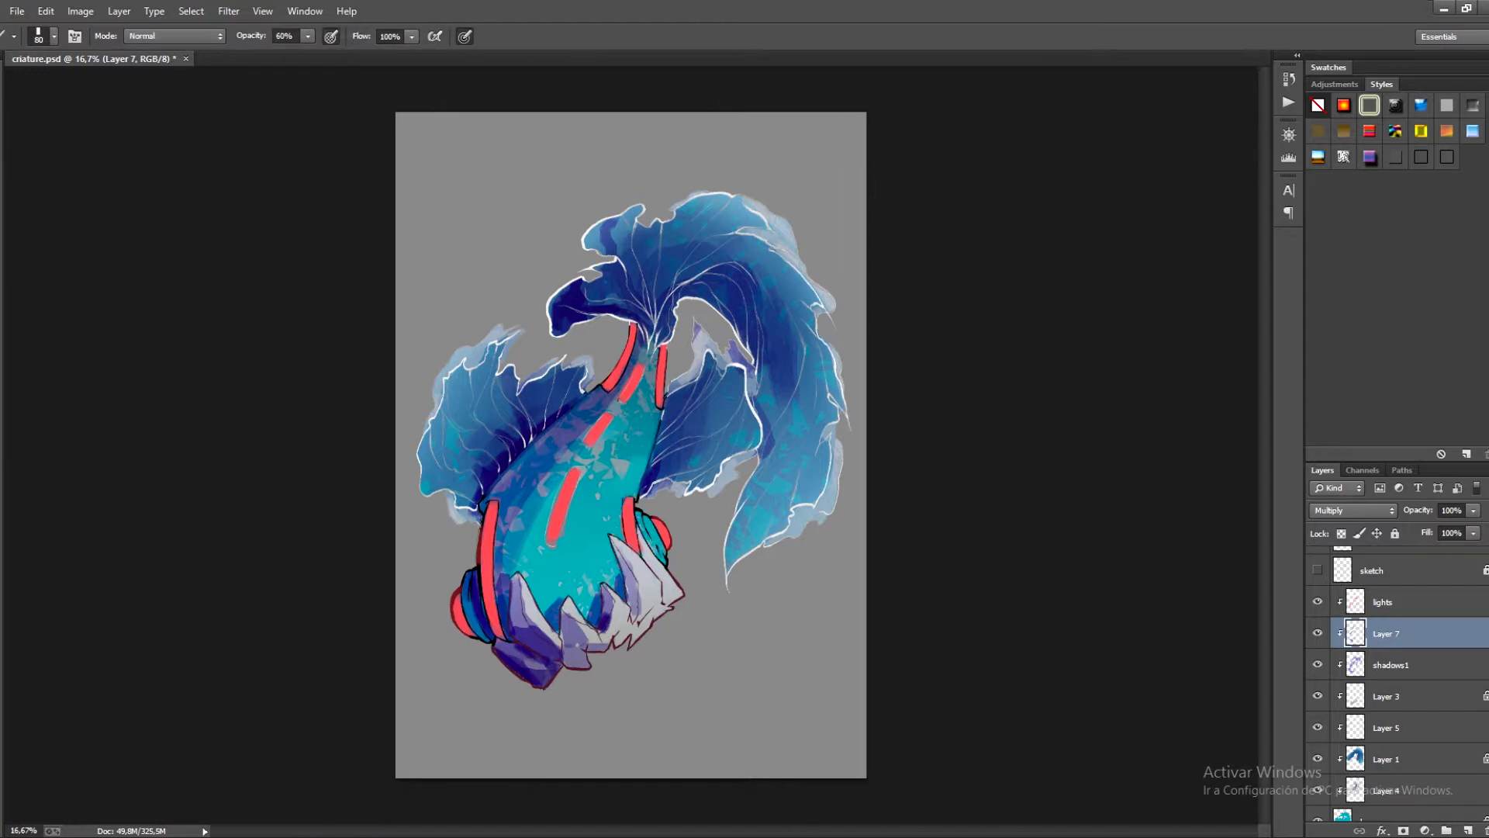
Deepen the tail's inner curve and the right fin's inner edge, and lower Layer 7's opacity to 78%.
{"action": "mouse_move", "coordinate": [761, 407]}
{"action": "left_mouse_down"}
{"action": "mouse_move", "coordinate": [760, 366]}
{"action": "mouse_move", "coordinate": [764, 383]}
{"action": "left_mouse_up"}
{"action": "left_click_drag", "start_coordinate": [664, 414], "coordinate": [696, 371]}
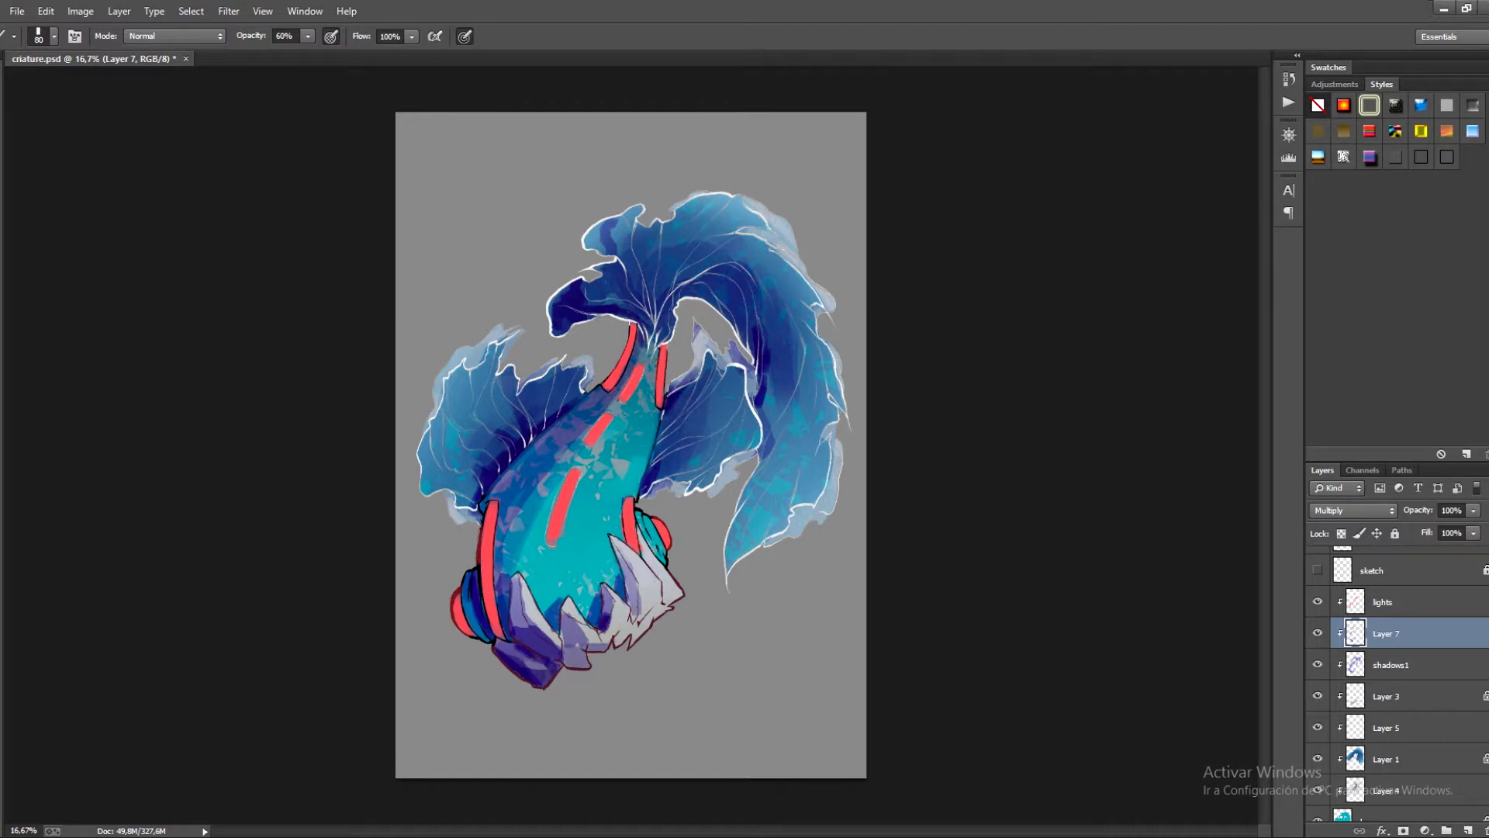
{"action": "left_click_drag", "start_coordinate": [686, 290], "coordinate": [739, 327]}
{"action": "key", "text": "e"}
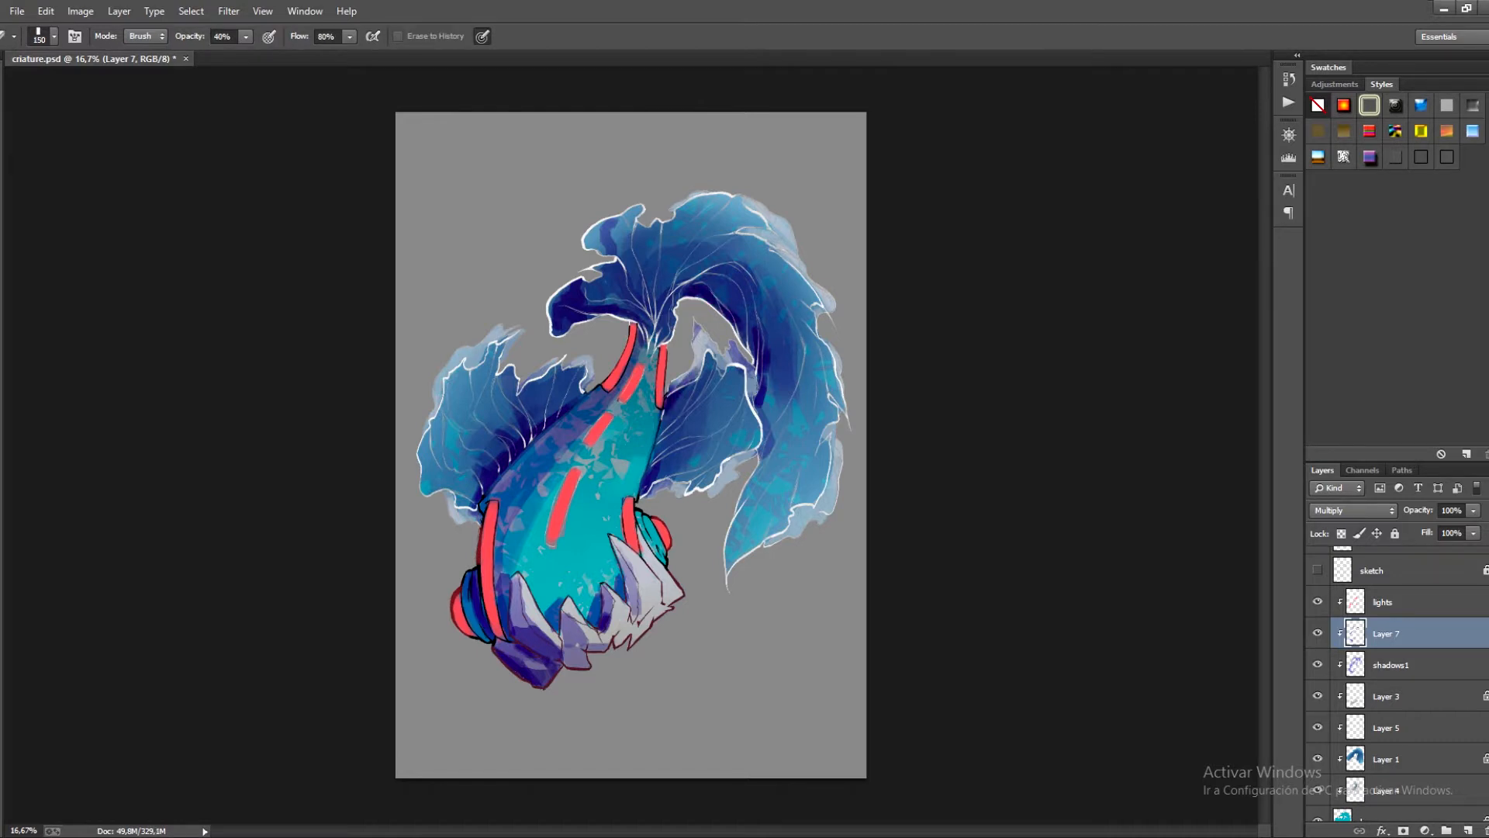
{"action": "key", "text": "b"}
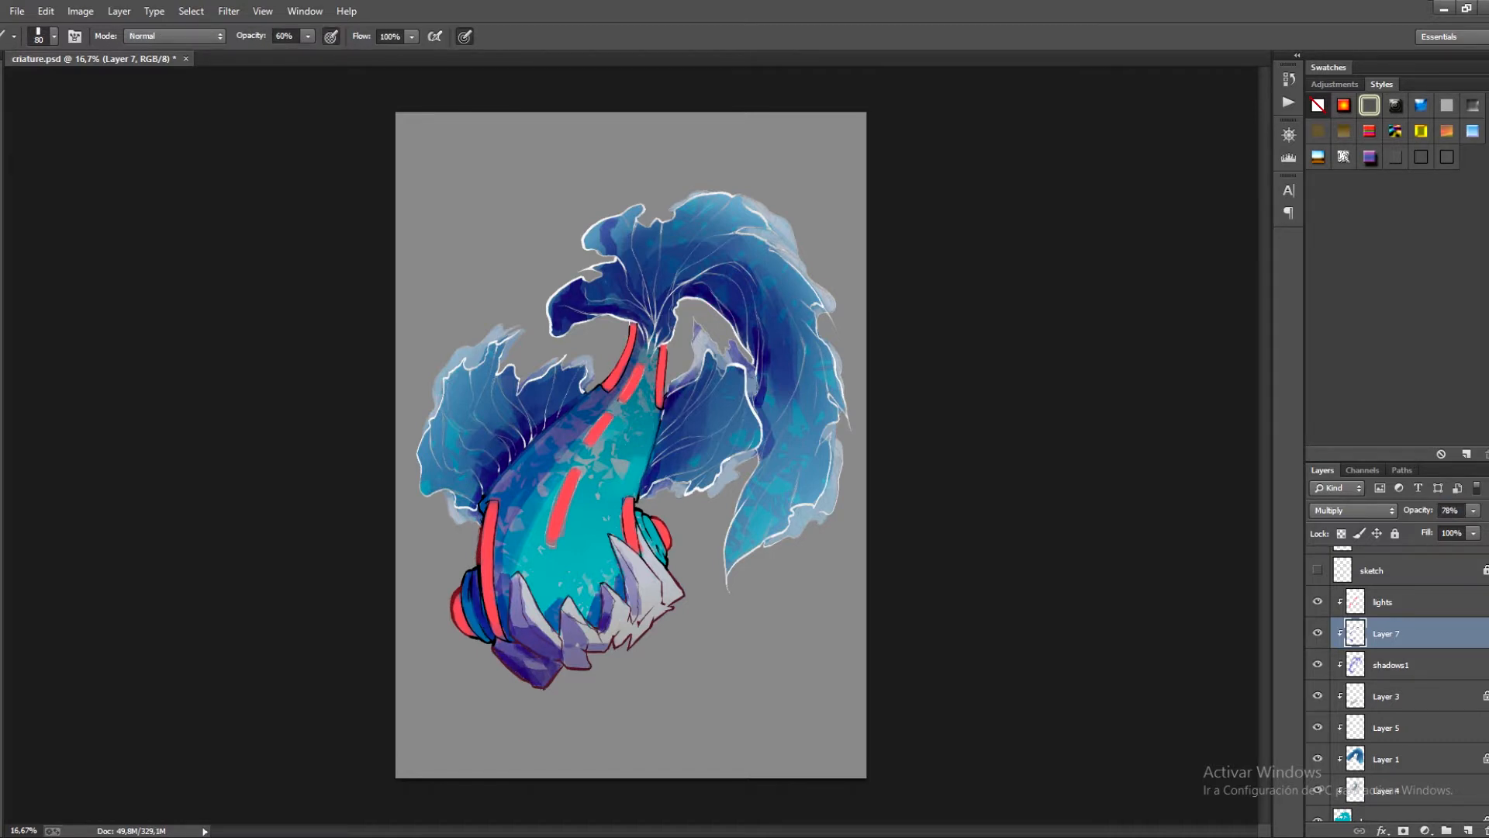
Rename Layer 7 as shadows 2 and add a new clipped layer above it in Soft Light mode.
{"action": "double_click", "coordinate": [1387, 633]}
{"action": "type", "text": "shadows 2"}
{"action": "key", "text": "Return"}
{"action": "left_click", "coordinate": [1468, 830]}
{"action": "left_click", "coordinate": [1354, 510]}
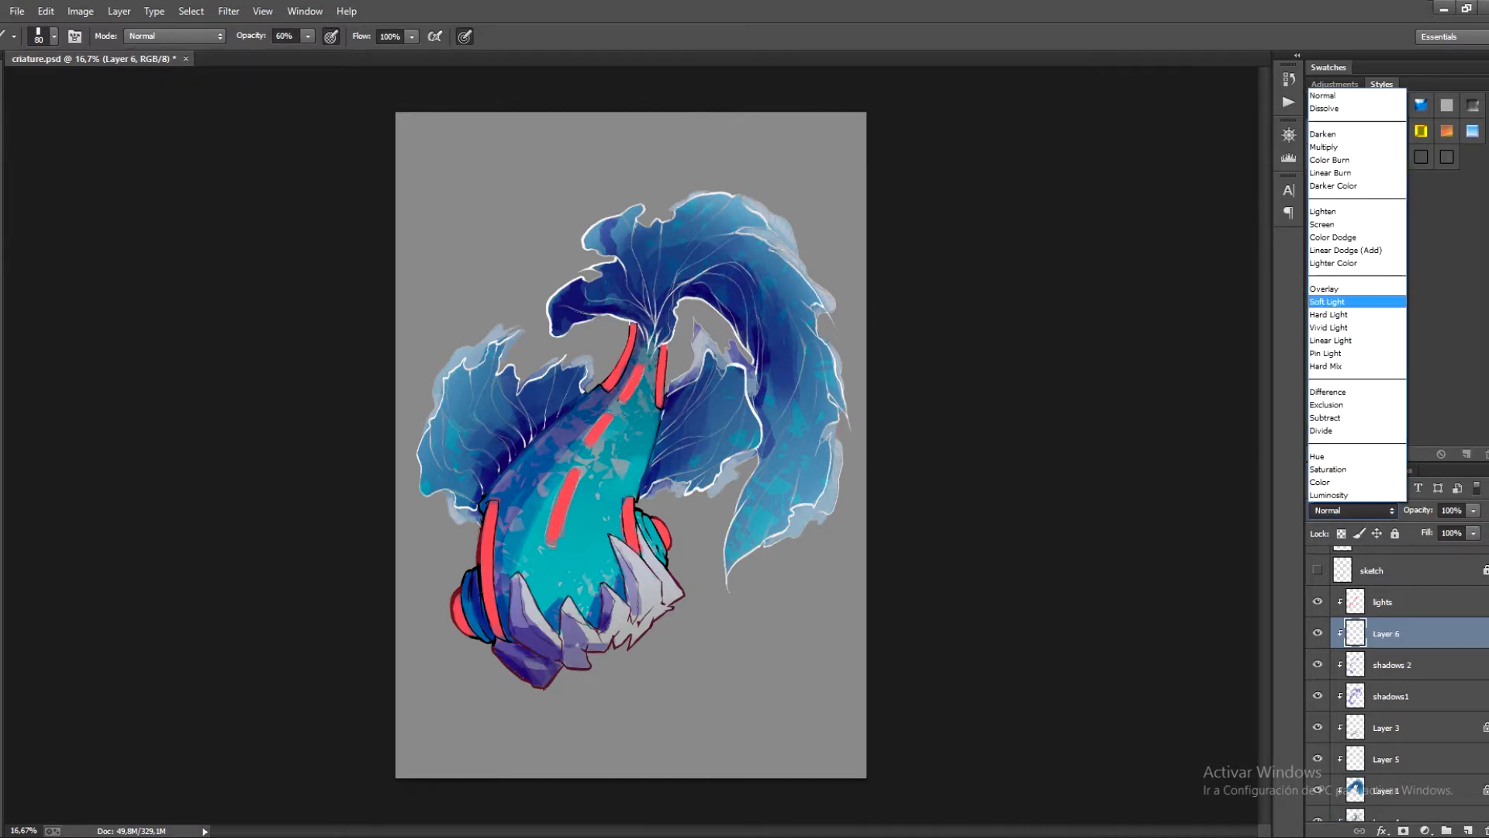
{"action": "left_click", "coordinate": [1357, 301]}
Choose a light pinkish red as the foreground colour for the Soft Light layer.
{"action": "left_click", "coordinate": [1, 465]}
{"action": "left_click_drag", "start_coordinate": [1342, 587], "coordinate": [1342, 523]}
{"action": "left_click", "coordinate": [1260, 543]}
{"action": "left_click", "coordinate": [1474, 511]}
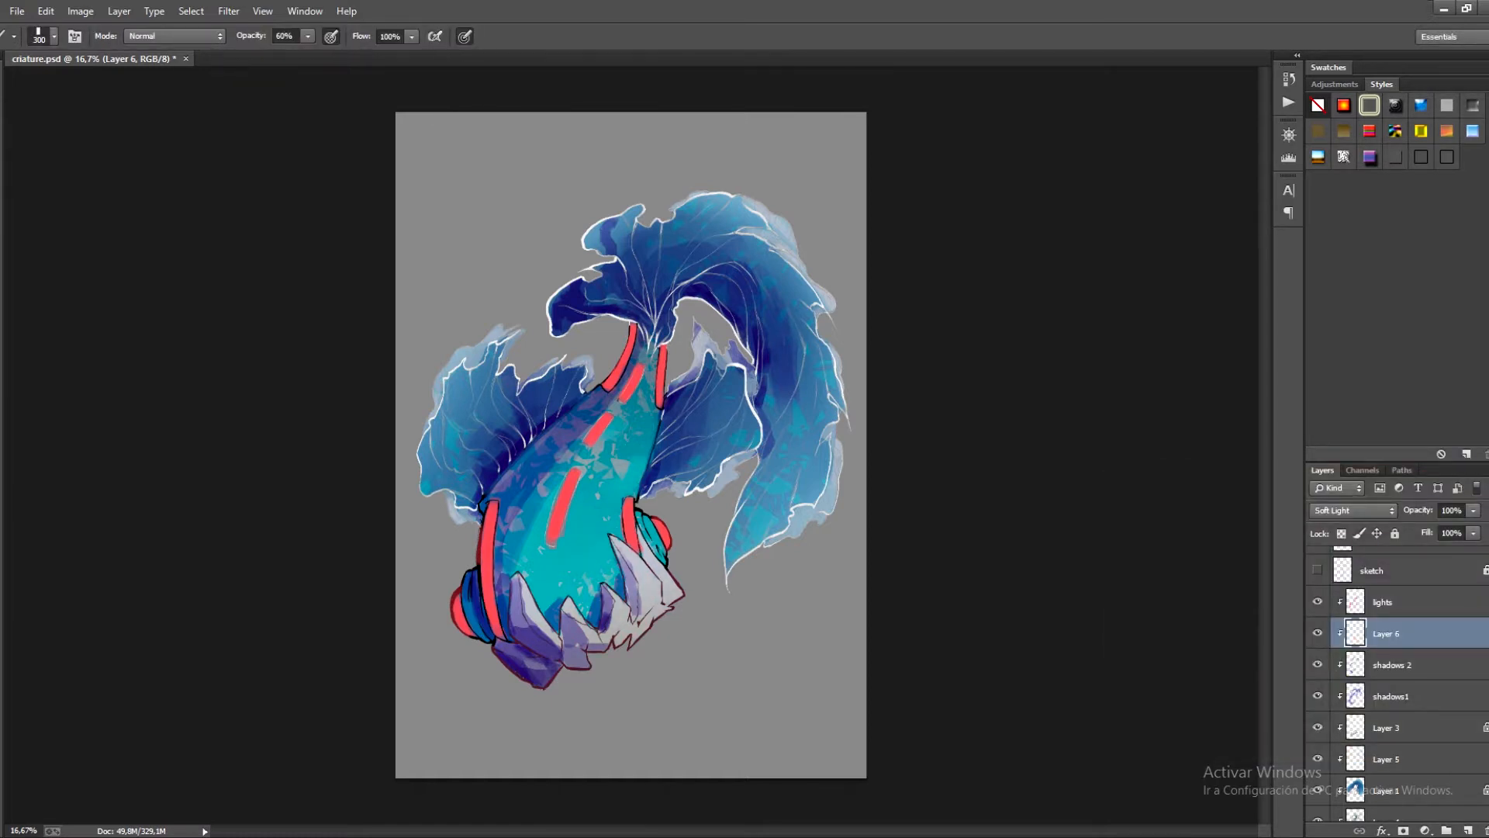
{"action": "left_click", "coordinate": [2, 465]}
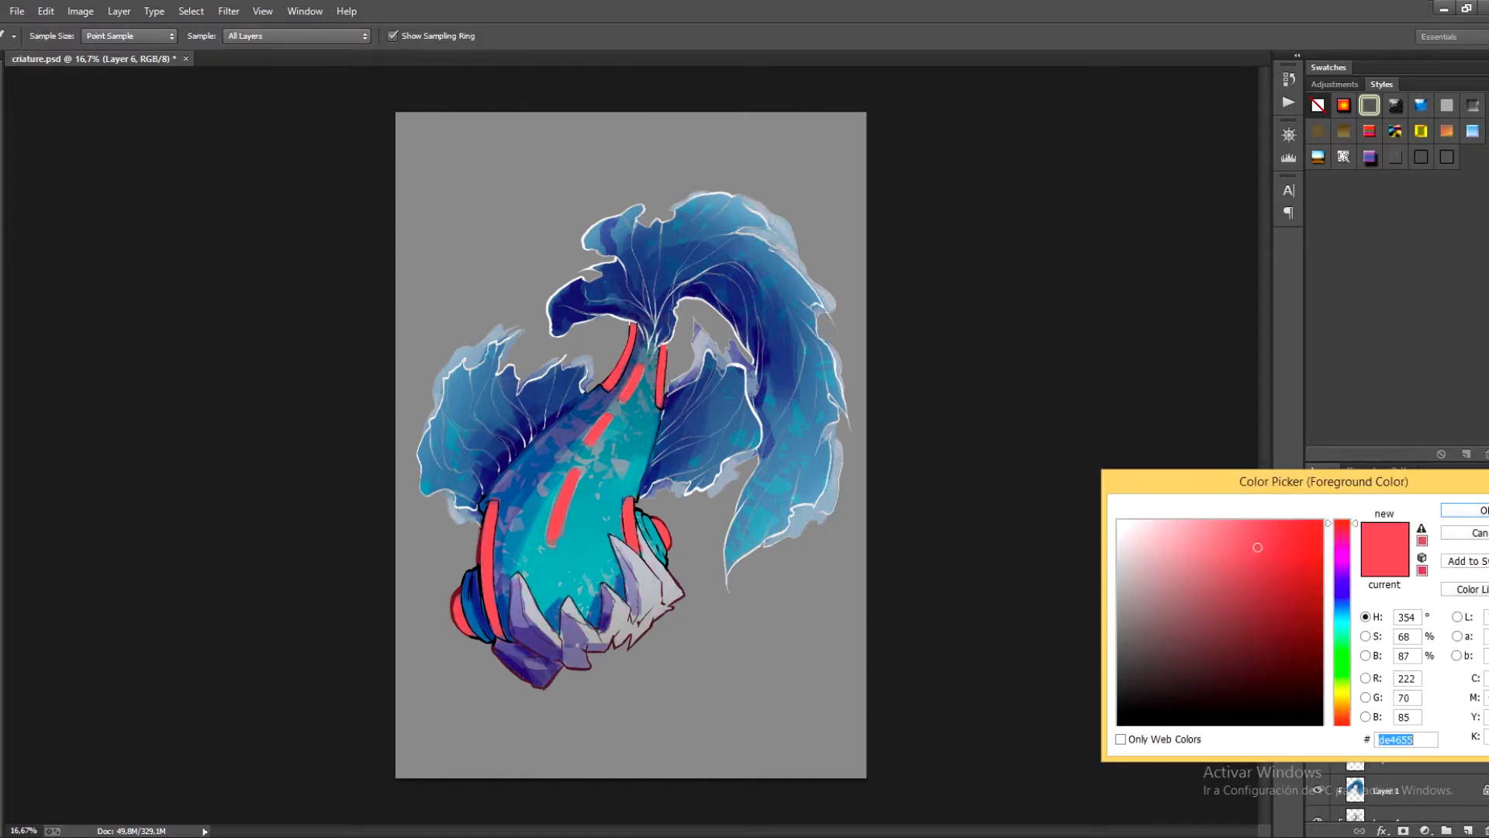
{"action": "left_click", "coordinate": [1217, 533]}
{"action": "left_click", "coordinate": [1474, 510]}
Tint the right side of the body and jaw pinkish, and undo the trial strokes along the tail.
{"action": "left_click_drag", "start_coordinate": [621, 458], "coordinate": [640, 613]}
{"action": "key", "text": "ctrl+z"}
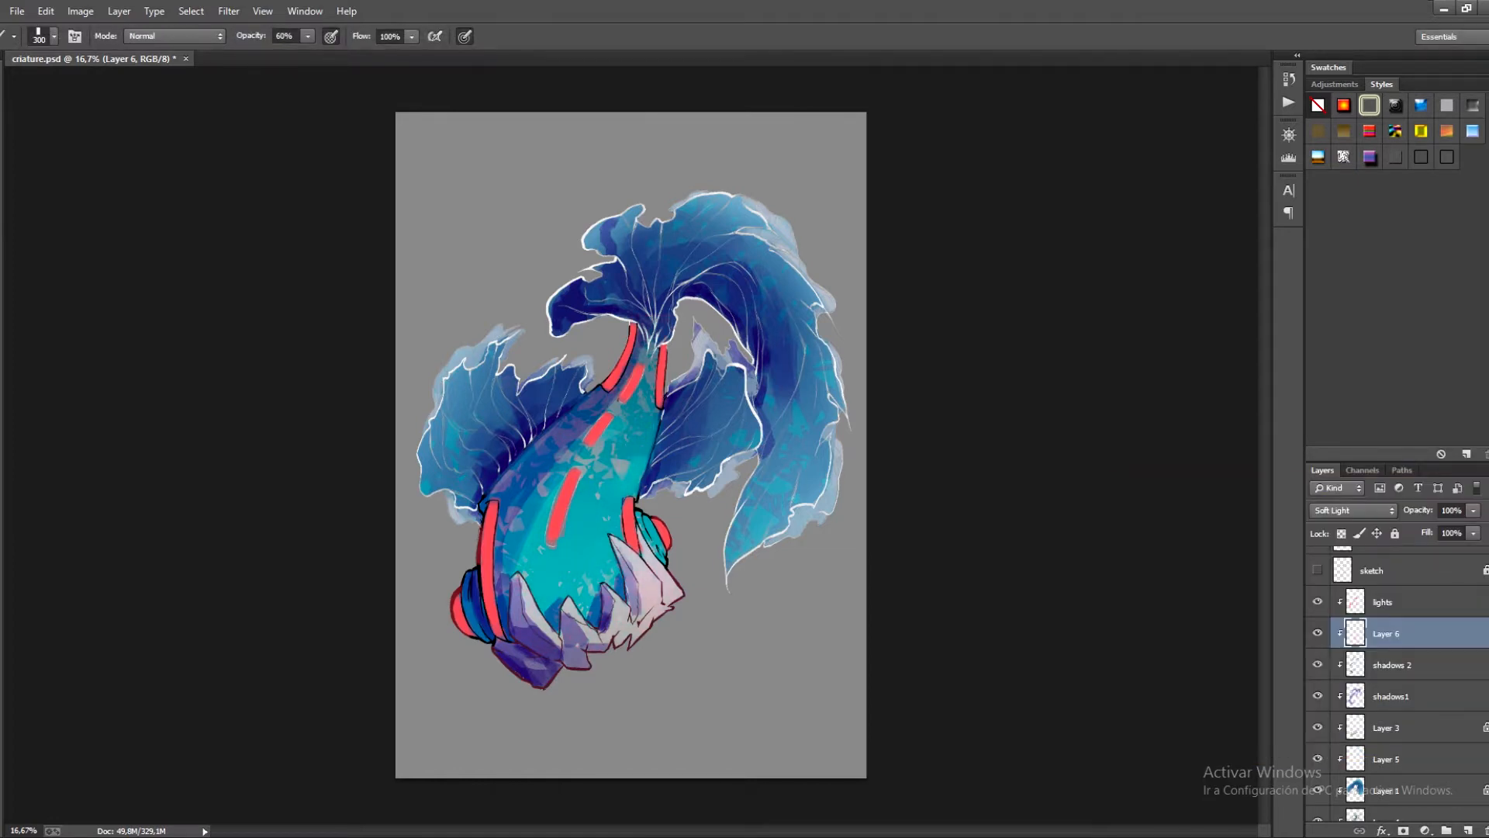
{"action": "mouse_move", "coordinate": [648, 415]}
{"action": "left_mouse_down"}
{"action": "mouse_move", "coordinate": [593, 589]}
{"action": "mouse_move", "coordinate": [597, 543]}
{"action": "left_mouse_up"}
{"action": "left_click_drag", "start_coordinate": [826, 350], "coordinate": [799, 532]}
{"action": "left_click_drag", "start_coordinate": [814, 307], "coordinate": [760, 214]}
{"action": "key", "text": "ctrl+alt+z"}
{"action": "key", "text": "ctrl+alt+z"}
Switch the foreground colour to a light orange and warm the tail fin's outer right edge.
{"action": "left_click", "coordinate": [1, 465]}
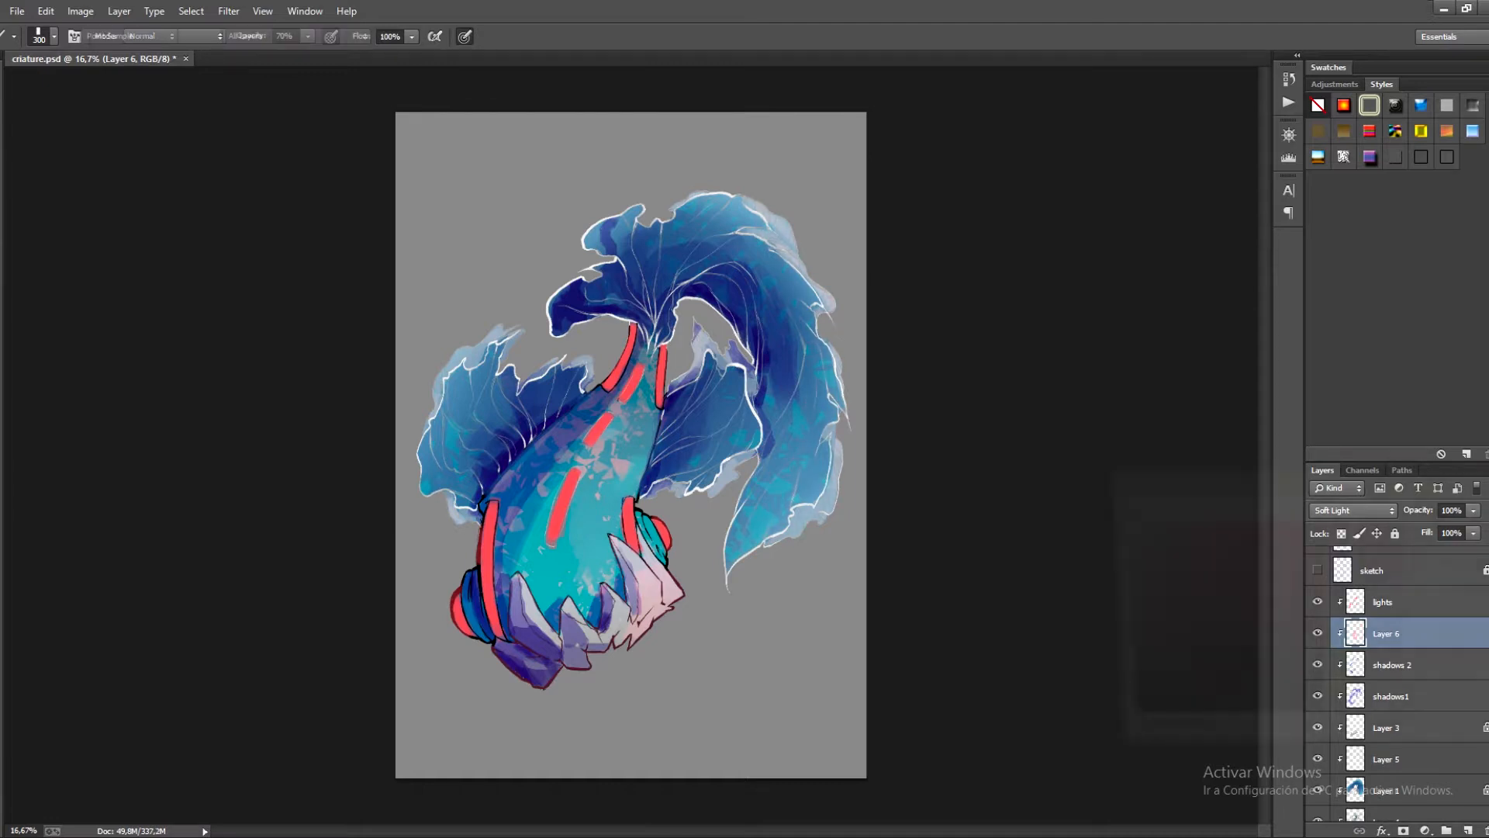
{"action": "left_click", "coordinate": [1343, 681]}
{"action": "left_click", "coordinate": [1474, 511]}
{"action": "left_click_drag", "start_coordinate": [818, 450], "coordinate": [749, 547]}
{"action": "left_click_drag", "start_coordinate": [826, 341], "coordinate": [802, 512]}
{"action": "left_click", "coordinate": [2, 465]}
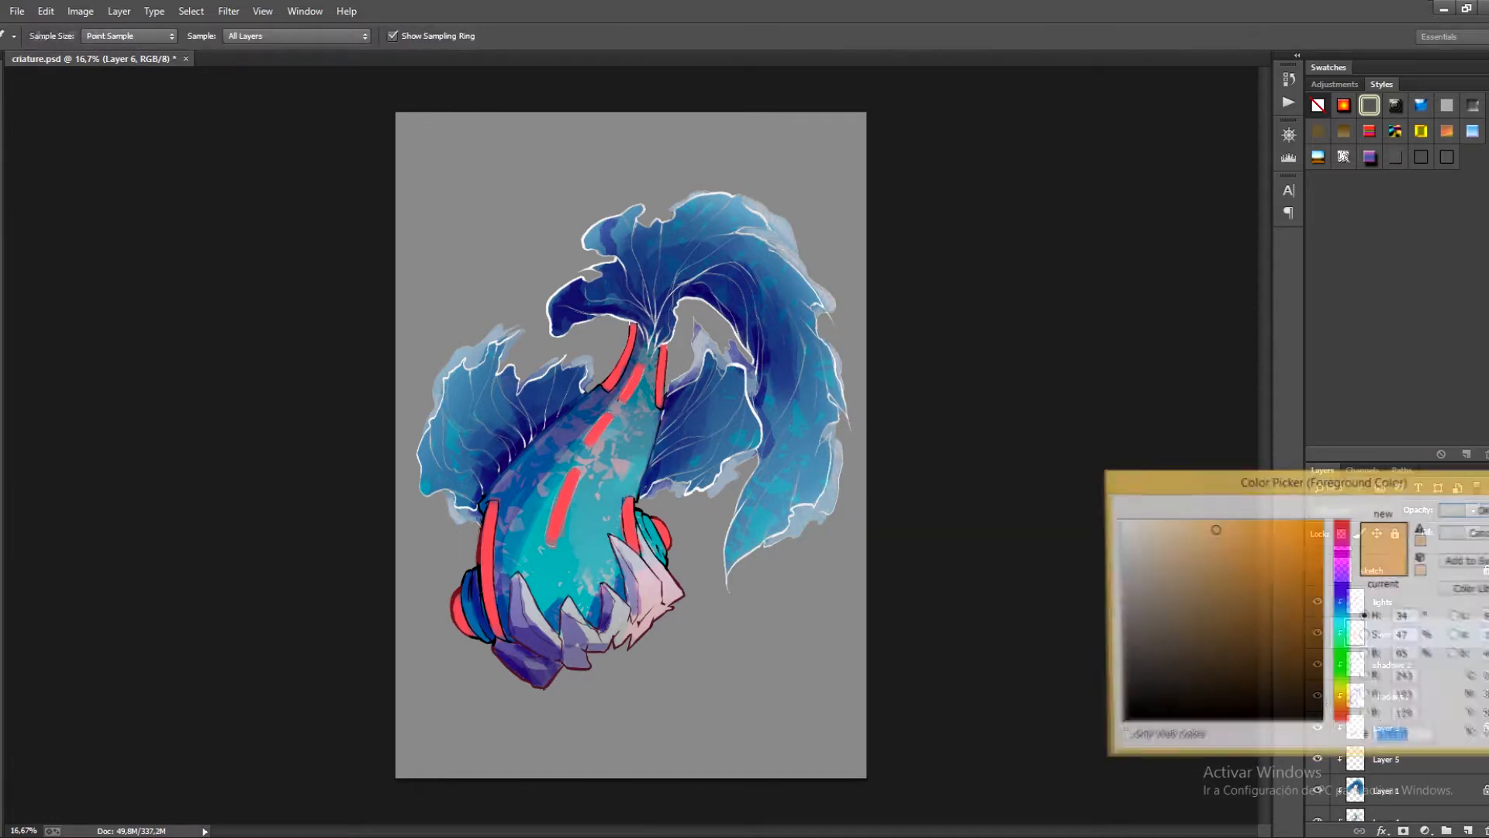
{"action": "left_click", "coordinate": [1287, 532]}
{"action": "left_click", "coordinate": [1470, 512]}
{"action": "left_click_drag", "start_coordinate": [826, 458], "coordinate": [782, 233]}
{"action": "mouse_move", "coordinate": [780, 528]}
{"action": "left_mouse_down"}
{"action": "mouse_move", "coordinate": [814, 400]}
{"action": "mouse_move", "coordinate": [806, 342]}
{"action": "left_mouse_up"}
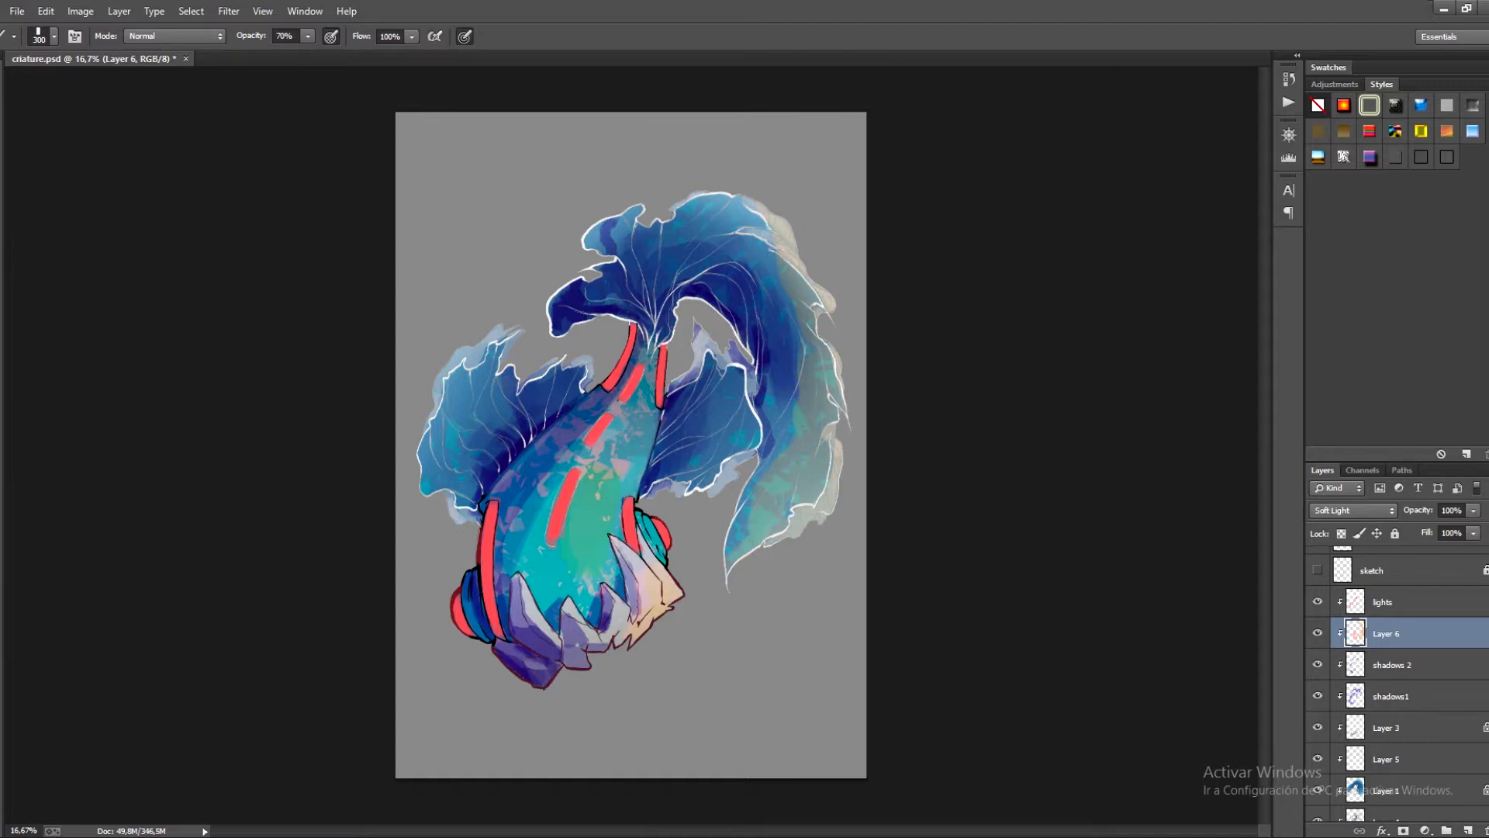
Choose a paler orange and lighten the body's right side and the tail's lower outer edge.
{"action": "mouse_move", "coordinate": [572, 565]}
{"action": "left_mouse_down"}
{"action": "mouse_move", "coordinate": [570, 538]}
{"action": "mouse_move", "coordinate": [651, 399]}
{"action": "left_mouse_up"}
{"action": "left_click", "coordinate": [1, 466]}
{"action": "left_click", "coordinate": [1249, 529]}
{"action": "left_click", "coordinate": [1471, 511]}
{"action": "left_click_drag", "start_coordinate": [698, 221], "coordinate": [760, 203]}
{"action": "key", "text": "ctrl+z"}
{"action": "key", "text": "bracketleft"}
{"action": "mouse_move", "coordinate": [838, 382]}
{"action": "left_mouse_down"}
{"action": "mouse_move", "coordinate": [807, 520]}
{"action": "mouse_move", "coordinate": [767, 537]}
{"action": "left_mouse_up"}
With a 90 px brush, paint soft light on the teeth and try a highlight beside the left red band.
{"action": "key", "text": "bracketleft"}
{"action": "key", "text": "bracketleft"}
{"action": "key", "text": "bracketleft"}
{"action": "key", "text": "bracketleft"}
{"action": "key", "text": "bracketleft"}
{"action": "key", "text": "bracketleft"}
{"action": "mouse_move", "coordinate": [620, 574]}
{"action": "left_mouse_down"}
{"action": "mouse_move", "coordinate": [643, 550]}
{"action": "mouse_move", "coordinate": [656, 567]}
{"action": "left_mouse_up"}
{"action": "mouse_move", "coordinate": [519, 582]}
{"action": "left_mouse_down"}
{"action": "mouse_move", "coordinate": [530, 615]}
{"action": "mouse_move", "coordinate": [624, 606]}
{"action": "mouse_move", "coordinate": [582, 622]}
{"action": "left_mouse_up"}
{"action": "left_click_drag", "start_coordinate": [503, 508], "coordinate": [499, 587]}
{"action": "left_click_drag", "start_coordinate": [502, 529], "coordinate": [503, 599]}
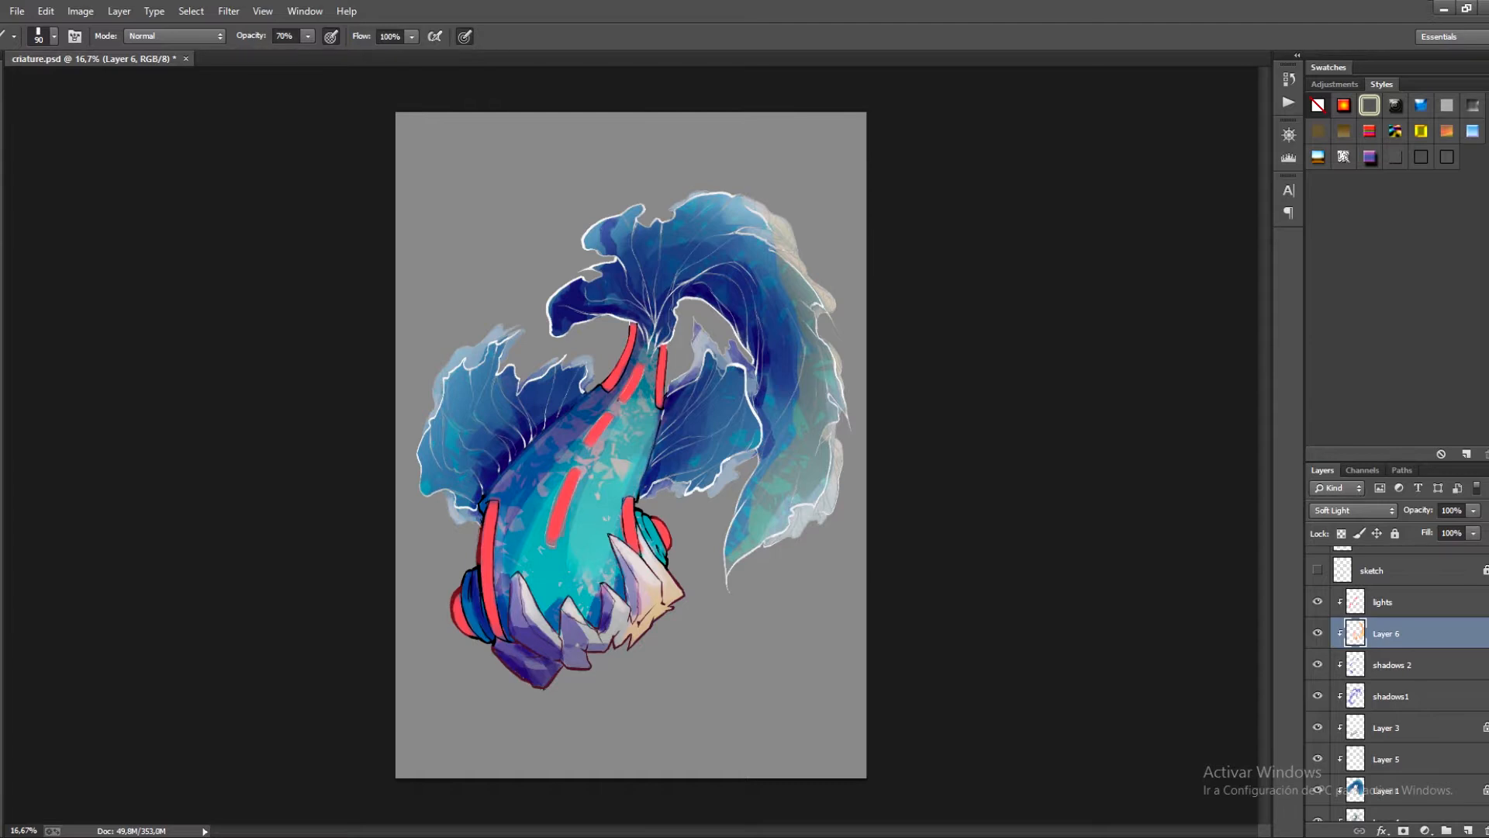
{"action": "key", "text": "ctrl+z"}
Add soft light along the body's right edge, the right eye, the right fin's edge and beside the red centre stripes.
{"action": "left_click_drag", "start_coordinate": [635, 492], "coordinate": [650, 423]}
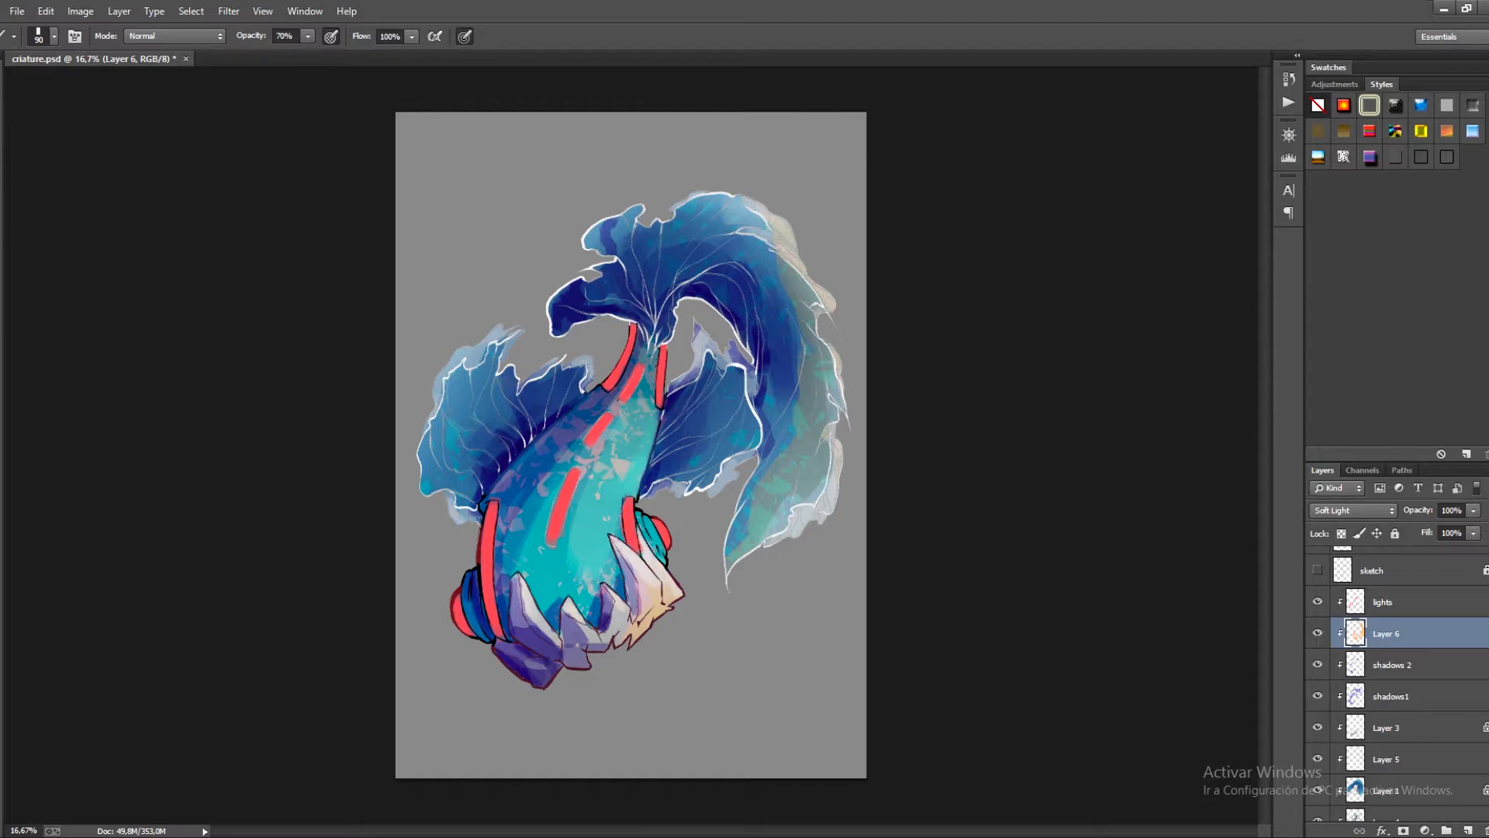
{"action": "left_click_drag", "start_coordinate": [655, 557], "coordinate": [654, 518]}
{"action": "left_click_drag", "start_coordinate": [751, 452], "coordinate": [750, 398]}
{"action": "left_click_drag", "start_coordinate": [654, 348], "coordinate": [652, 413]}
{"action": "left_click_drag", "start_coordinate": [563, 468], "coordinate": [542, 537]}
{"action": "left_click_drag", "start_coordinate": [597, 415], "coordinate": [581, 439]}
{"action": "left_click_drag", "start_coordinate": [630, 365], "coordinate": [621, 397]}
{"action": "left_click_drag", "start_coordinate": [484, 508], "coordinate": [505, 475]}
{"action": "left_click_drag", "start_coordinate": [484, 636], "coordinate": [471, 618]}
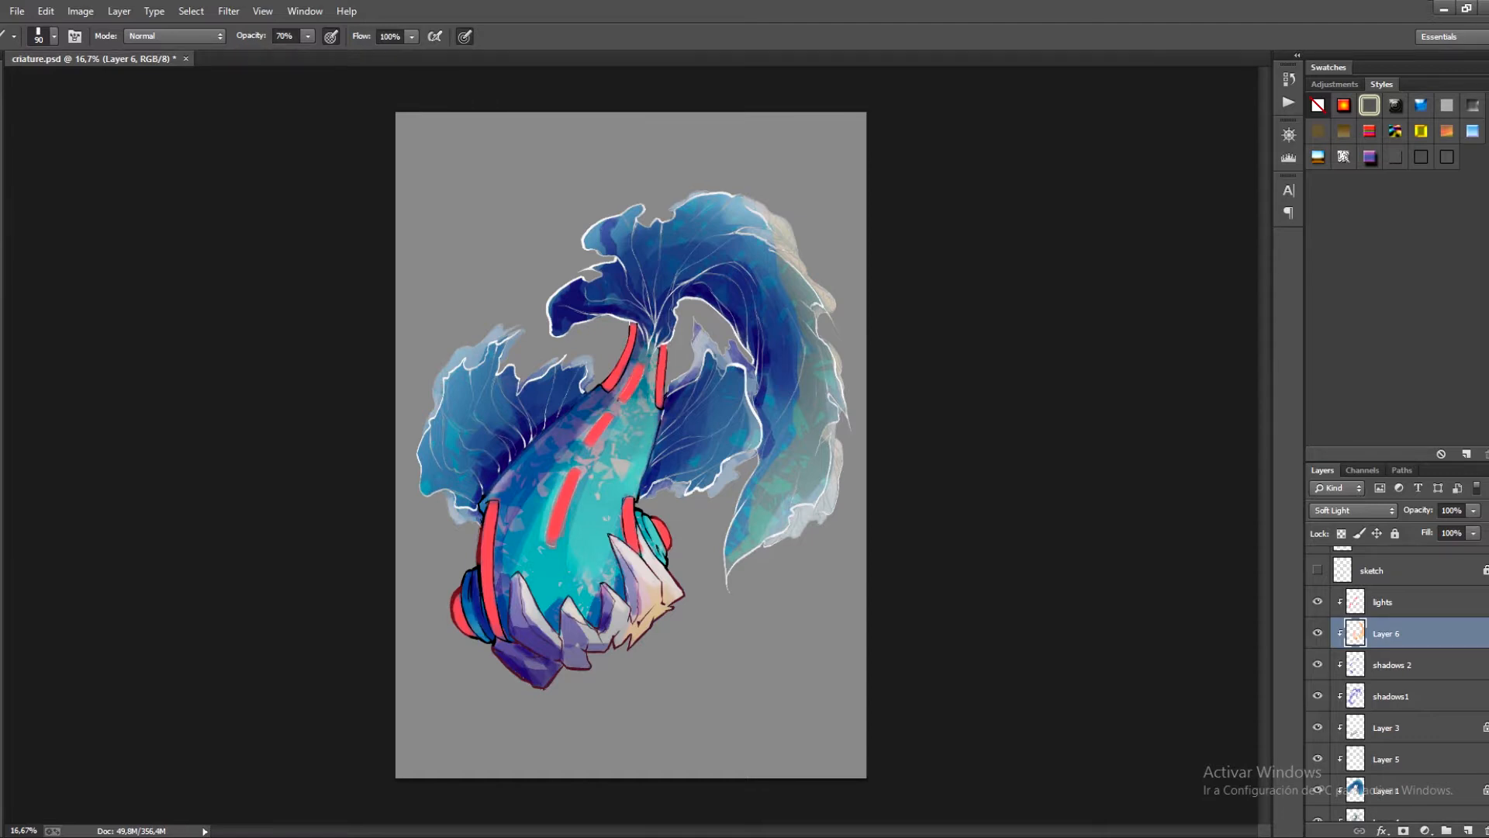
Rename Layer 6 as light and add a new clipped layer above it in Hard Light mode.
{"action": "double_click", "coordinate": [1386, 633]}
{"action": "type", "text": "light"}
{"action": "key", "text": "Return"}
{"action": "key", "text": "ctrl+shift+alt+n"}
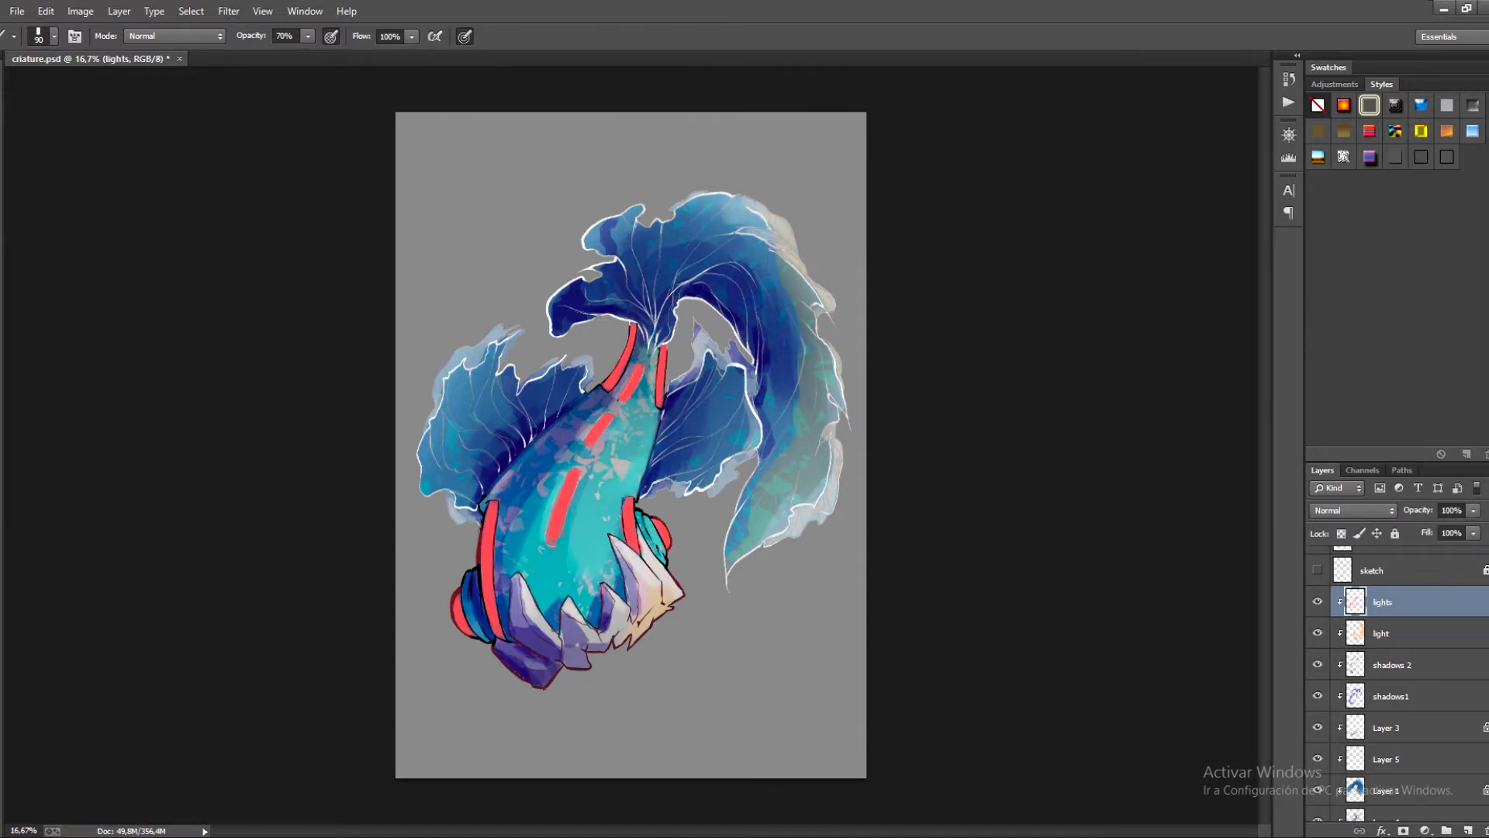
{"action": "left_click", "coordinate": [1354, 510]}
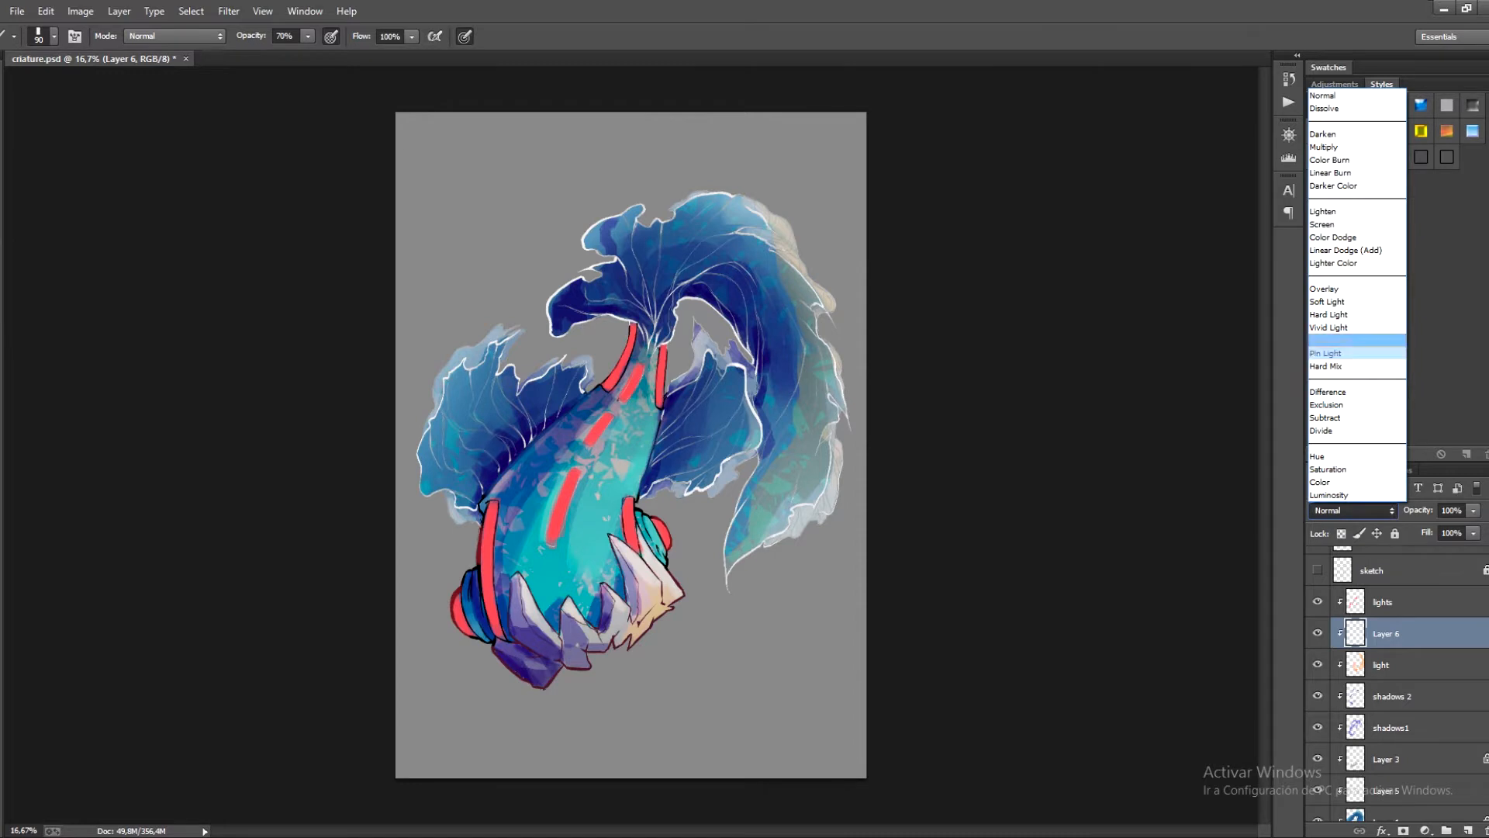
{"action": "left_click", "coordinate": [1353, 314]}
Paint pale cream (f4d5ad) highlights on the tooth below the right eye, the body's right side and beside the centre stripes.
{"action": "left_click_drag", "start_coordinate": [632, 484], "coordinate": [639, 459]}
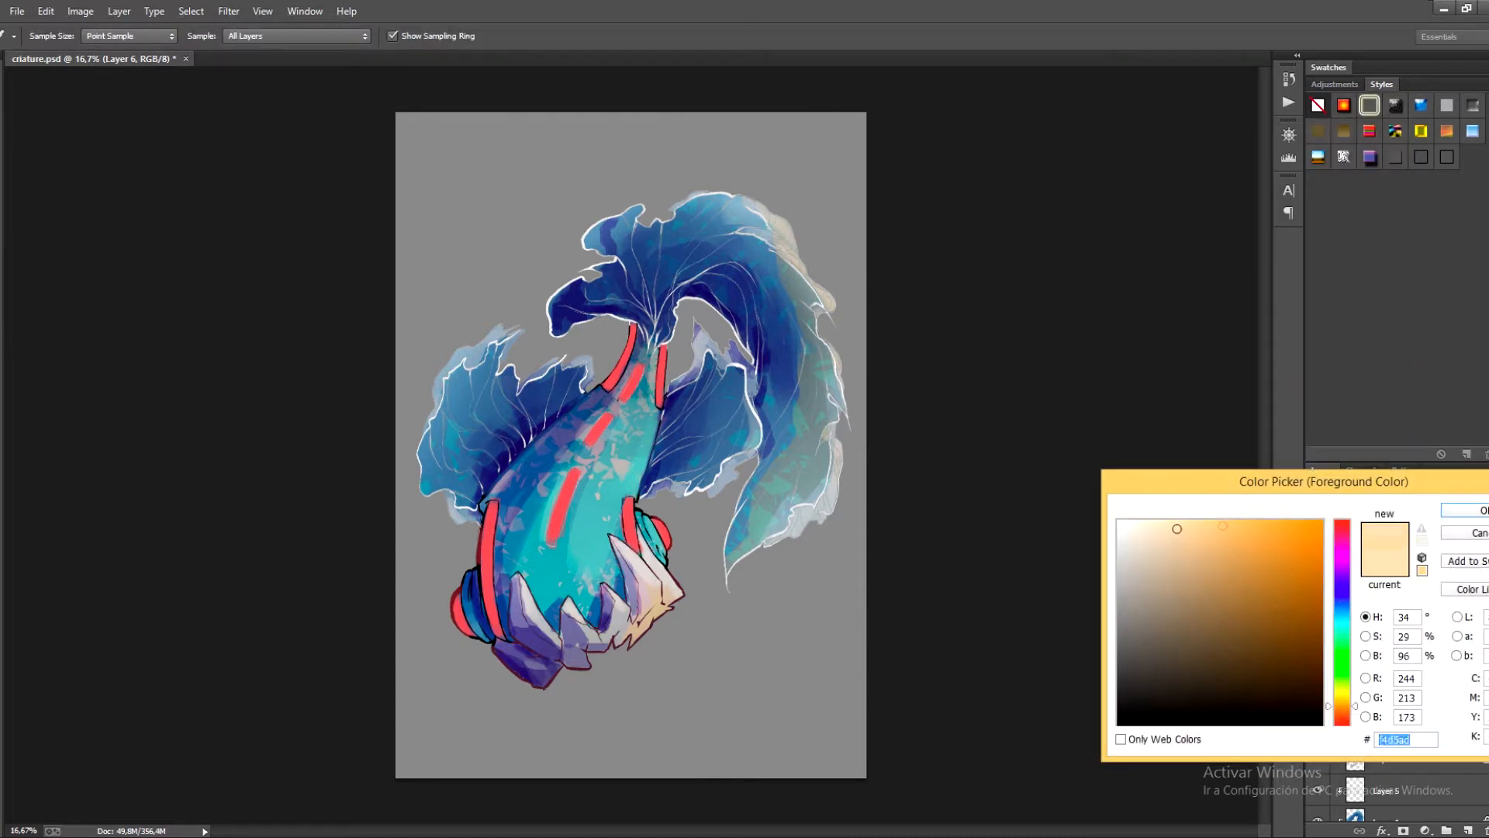
{"action": "left_click_drag", "start_coordinate": [644, 557], "coordinate": [648, 531]}
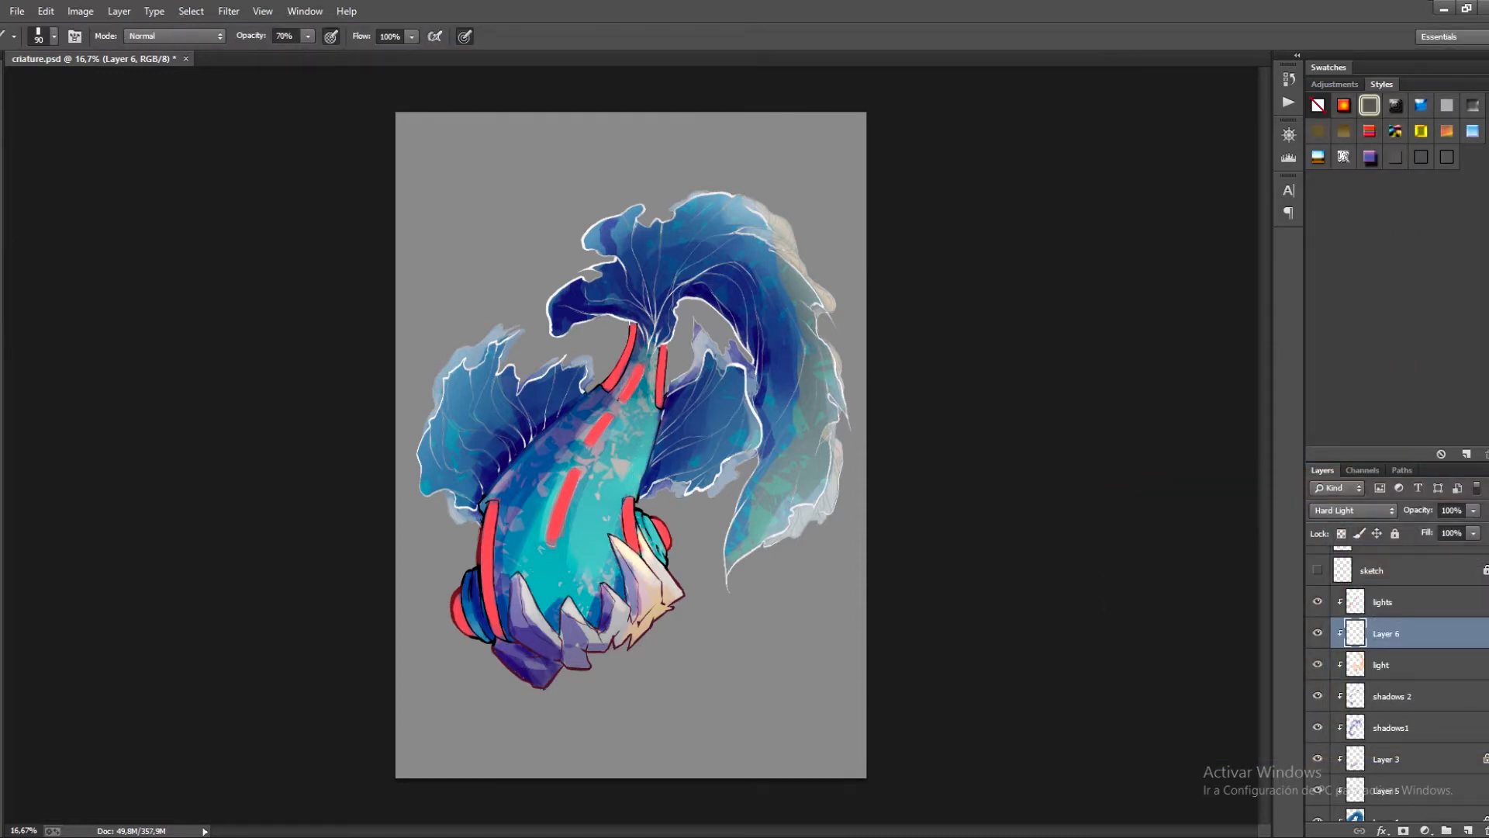
{"action": "left_click_drag", "start_coordinate": [569, 472], "coordinate": [542, 543]}
{"action": "left_click_drag", "start_coordinate": [608, 411], "coordinate": [584, 438]}
{"action": "left_click_drag", "start_coordinate": [637, 495], "coordinate": [647, 458]}
{"action": "left_click_drag", "start_coordinate": [589, 542], "coordinate": [622, 457]}
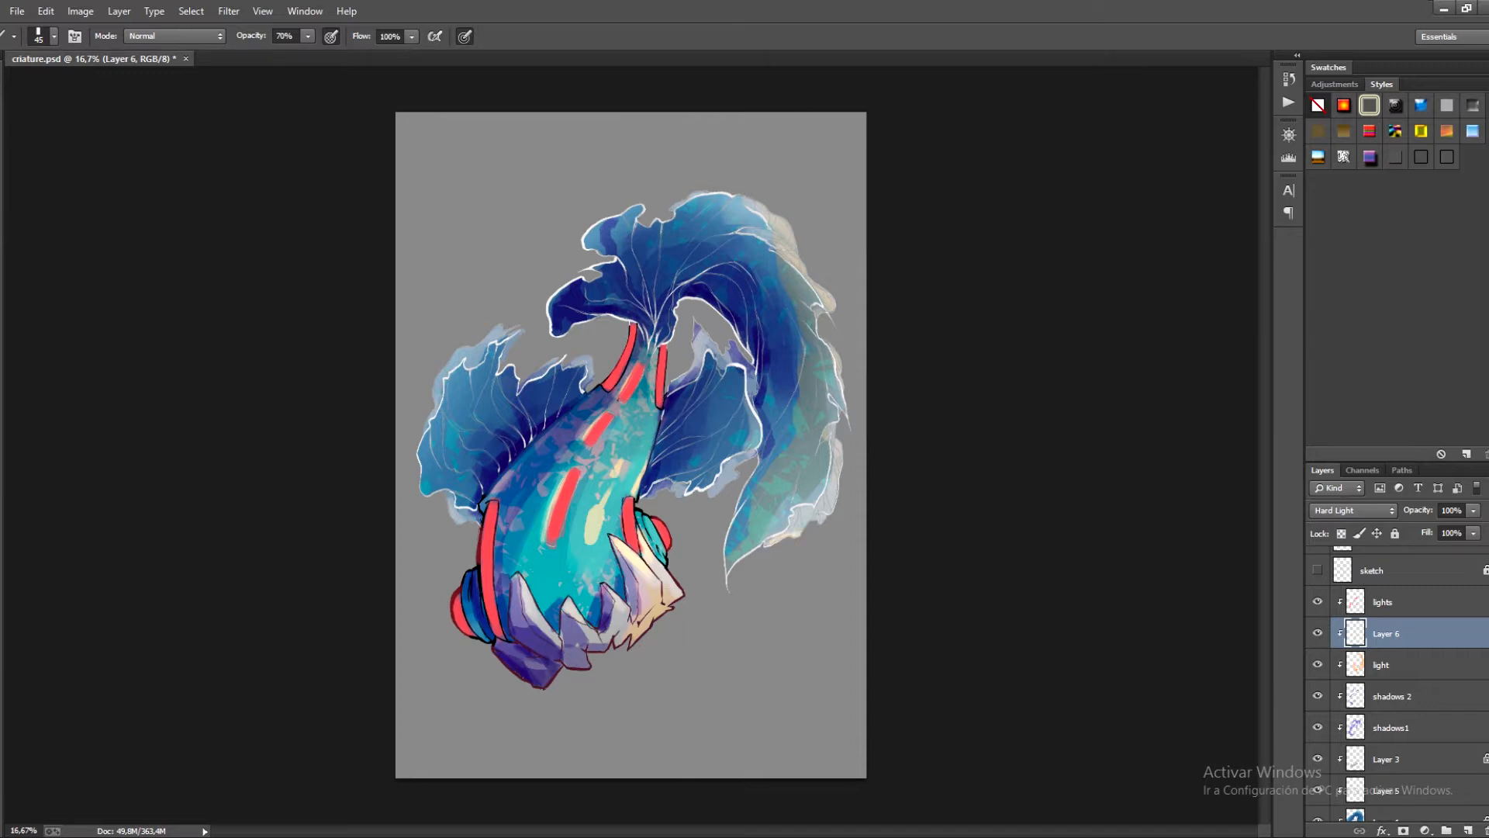
Add cream highlights with a 45 px brush along the tail's outer edge, the right fin's lower edge and the left tooth.
{"action": "left_click_drag", "start_coordinate": [821, 518], "coordinate": [830, 491]}
{"action": "left_click_drag", "start_coordinate": [841, 408], "coordinate": [838, 354]}
{"action": "left_click_drag", "start_coordinate": [834, 312], "coordinate": [826, 296]}
{"action": "left_click_drag", "start_coordinate": [709, 494], "coordinate": [724, 482]}
{"action": "left_click_drag", "start_coordinate": [521, 579], "coordinate": [531, 606]}
{"action": "left_click_drag", "start_coordinate": [502, 503], "coordinate": [498, 543]}
{"action": "left_click_drag", "start_coordinate": [500, 509], "coordinate": [496, 561]}
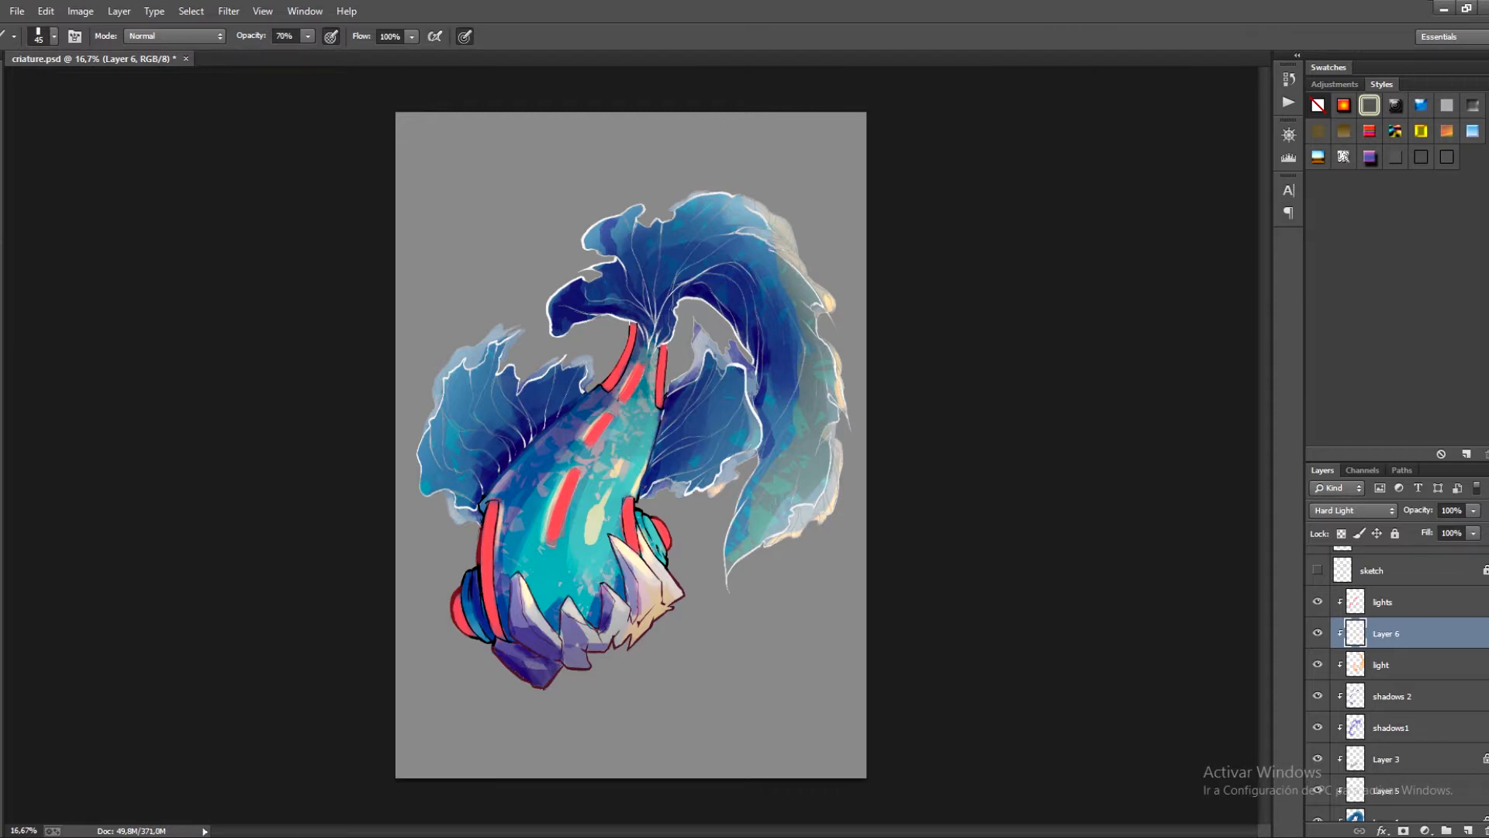
{"action": "key", "text": "ctrl+alt+z"}
{"action": "key", "text": "ctrl+alt+z"}
Highlight the tail's upper outer edge, the body's right edge and the right teeth in cream, and save the file.
{"action": "left_click_drag", "start_coordinate": [760, 225], "coordinate": [788, 205]}
{"action": "left_click_drag", "start_coordinate": [653, 436], "coordinate": [644, 468]}
{"action": "mouse_move", "coordinate": [605, 586]}
{"action": "left_mouse_down"}
{"action": "mouse_move", "coordinate": [623, 629]}
{"action": "mouse_move", "coordinate": [619, 609]}
{"action": "mouse_move", "coordinate": [661, 598]}
{"action": "left_mouse_up"}
{"action": "key", "text": "ctrl+s"}
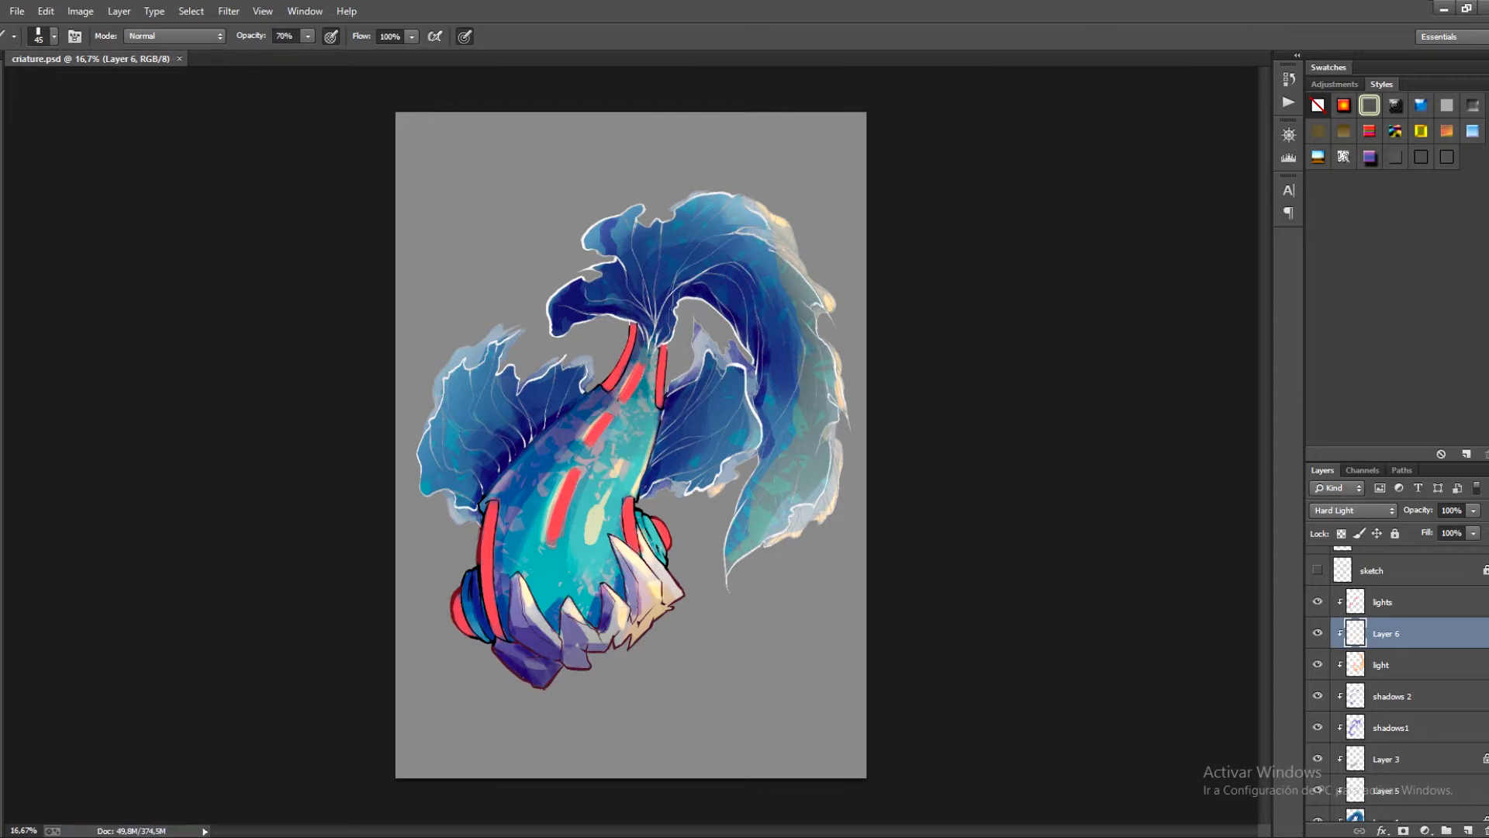
Highlight the left tooth, wash pale cream over the lower jaw at 20% brush opacity, and save the file.
{"action": "left_click_drag", "start_coordinate": [517, 577], "coordinate": [512, 622]}
{"action": "key", "text": "ctrl+s"}
{"action": "key", "text": "2"}
{"action": "left_click_drag", "start_coordinate": [512, 658], "coordinate": [593, 653]}
{"action": "mouse_move", "coordinate": [521, 620]}
{"action": "left_mouse_down"}
{"action": "mouse_move", "coordinate": [570, 648]}
{"action": "mouse_move", "coordinate": [513, 644]}
{"action": "left_mouse_up"}
{"action": "key", "text": "ctrl+s"}
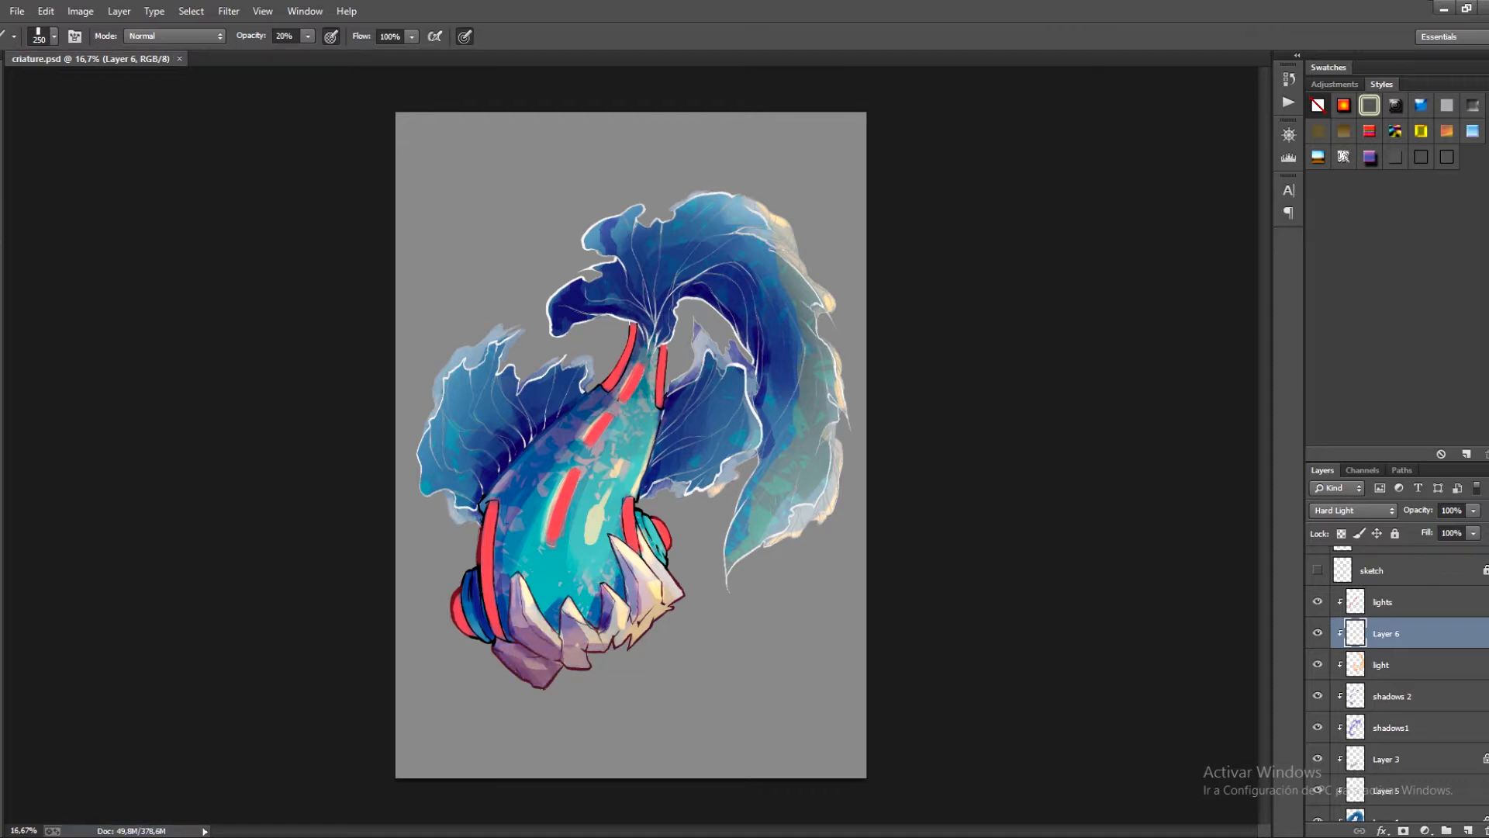
Rename the Hard Light layer as light 2.
{"action": "double_click", "coordinate": [1387, 634]}
{"action": "type", "text": "light 2"}
{"action": "key", "text": "Return"}
Select the lights layer and switch to a soft round brush for painting the red stripes.
{"action": "left_click", "coordinate": [1384, 603]}
{"action": "key", "text": "ctrl+plus"}
{"action": "key", "text": "ctrl+plus"}
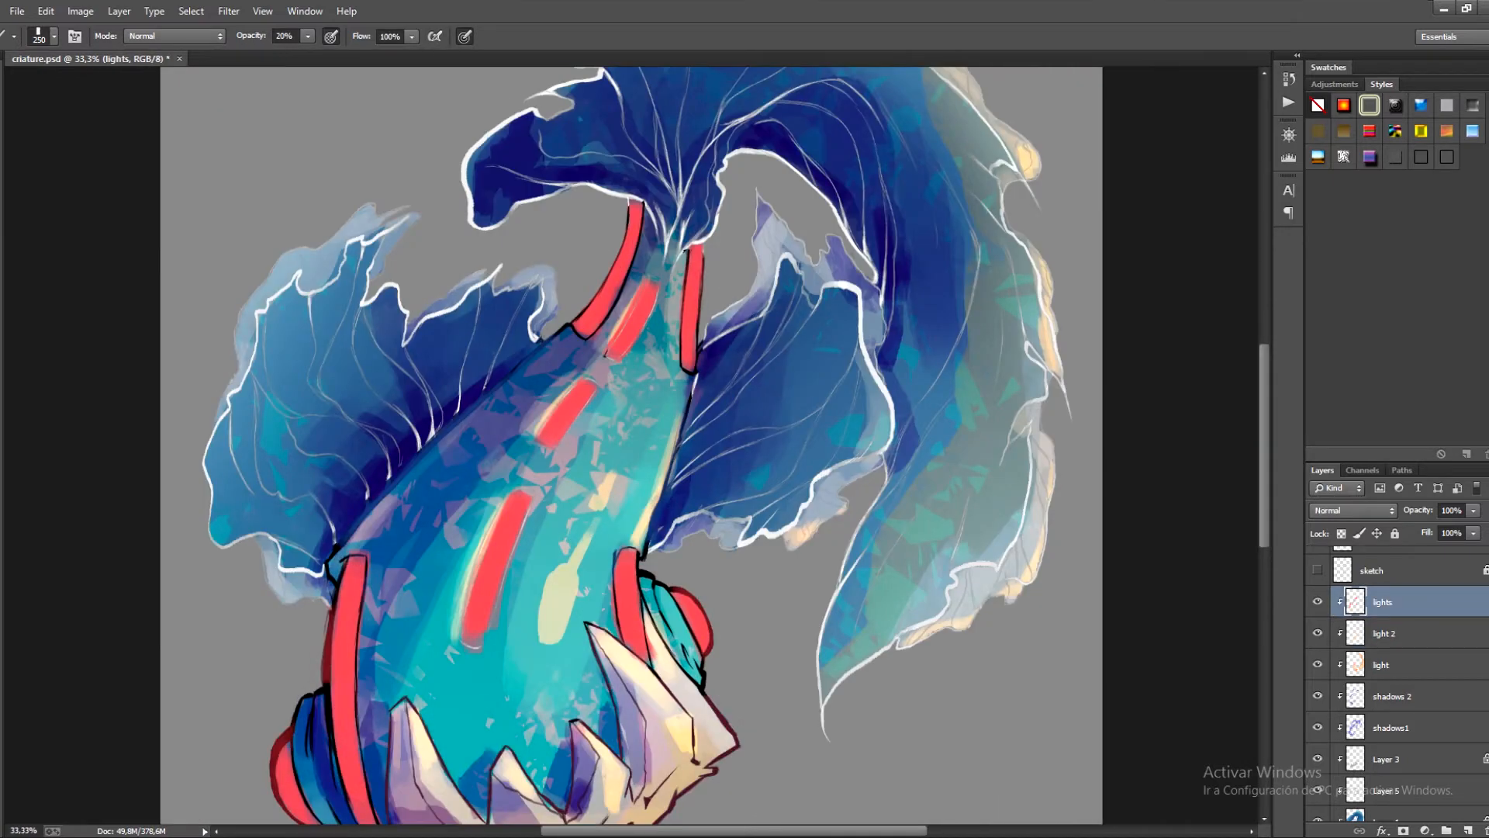
{"action": "left_click", "coordinate": [53, 36]}
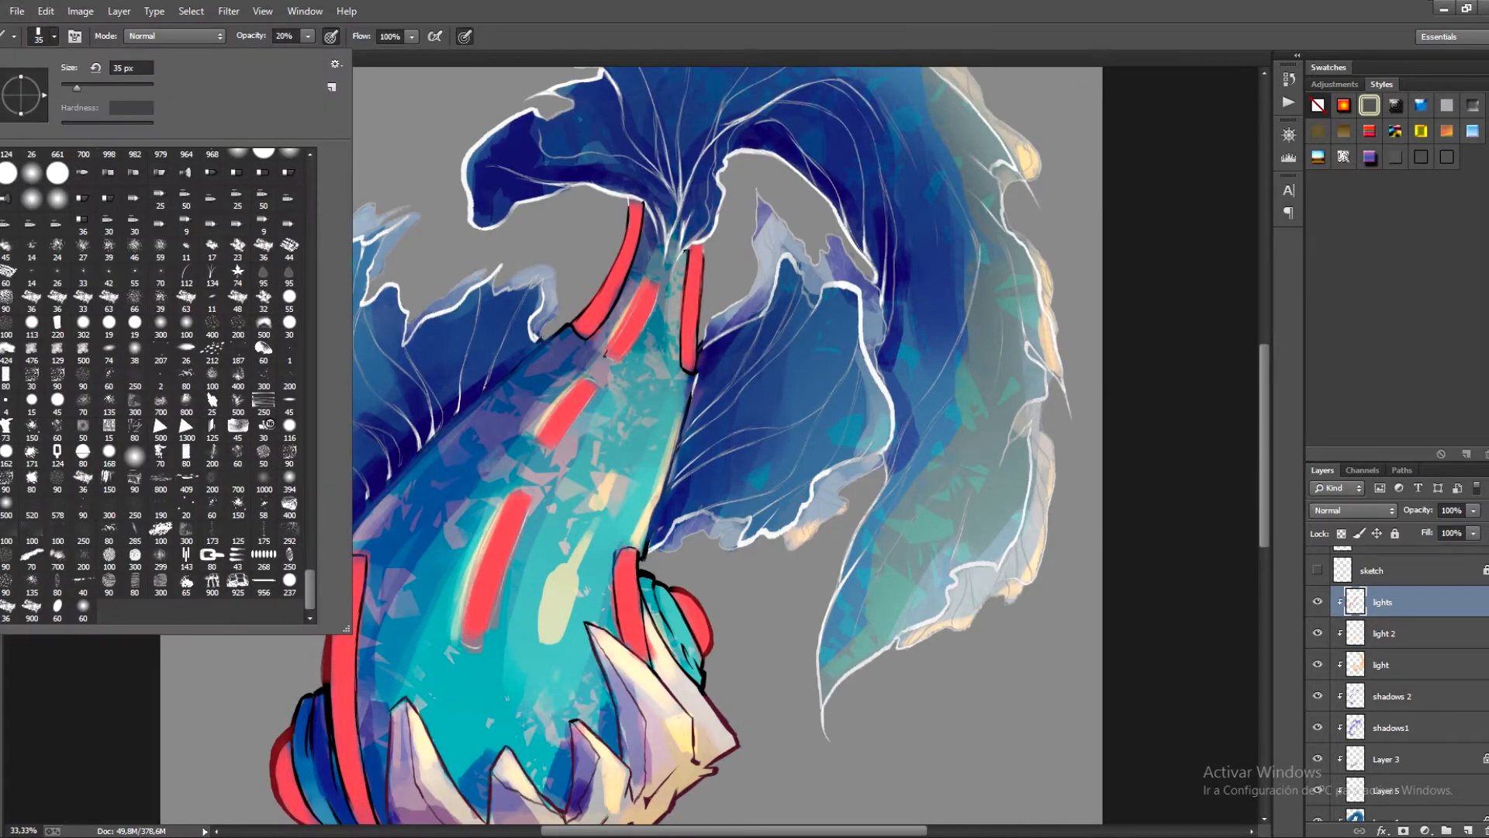
{"action": "double_click", "coordinate": [47, 172]}
{"action": "left_click", "coordinate": [53, 36]}
{"action": "left_click", "coordinate": [53, 37]}
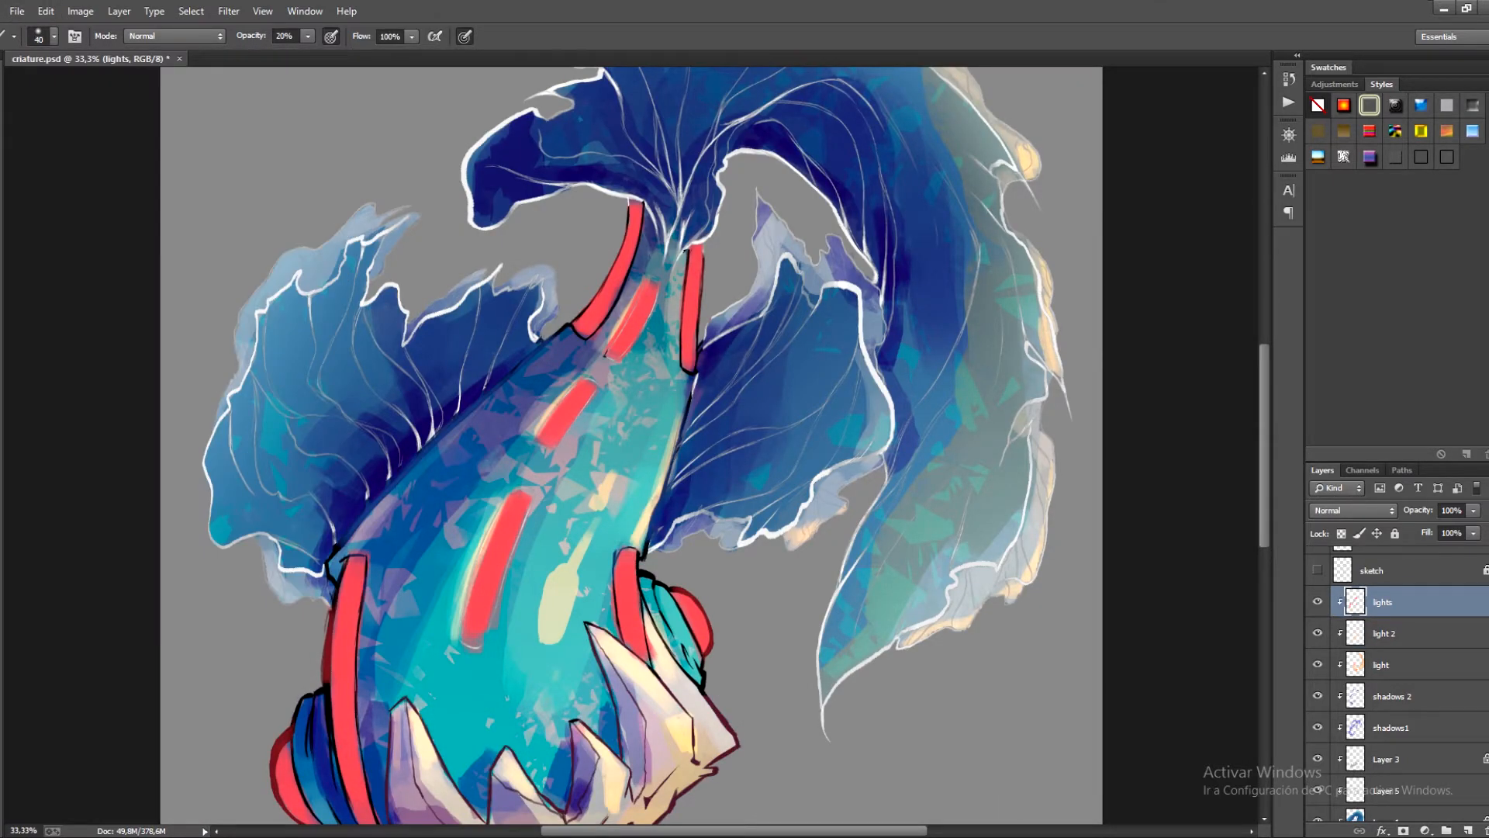
Paint a soft whitish glow down the middle of the longest red centre stripe at 20% brush opacity.
{"action": "key", "text": "bracketleft"}
{"action": "key", "text": "bracketleft"}
{"action": "key", "text": "bracketleft"}
{"action": "key", "text": "bracketleft"}
{"action": "key", "text": "bracketleft"}
{"action": "key", "text": "bracketleft"}
{"action": "key", "text": "bracketleft"}
{"action": "left_click_drag", "start_coordinate": [478, 614], "coordinate": [512, 505]}
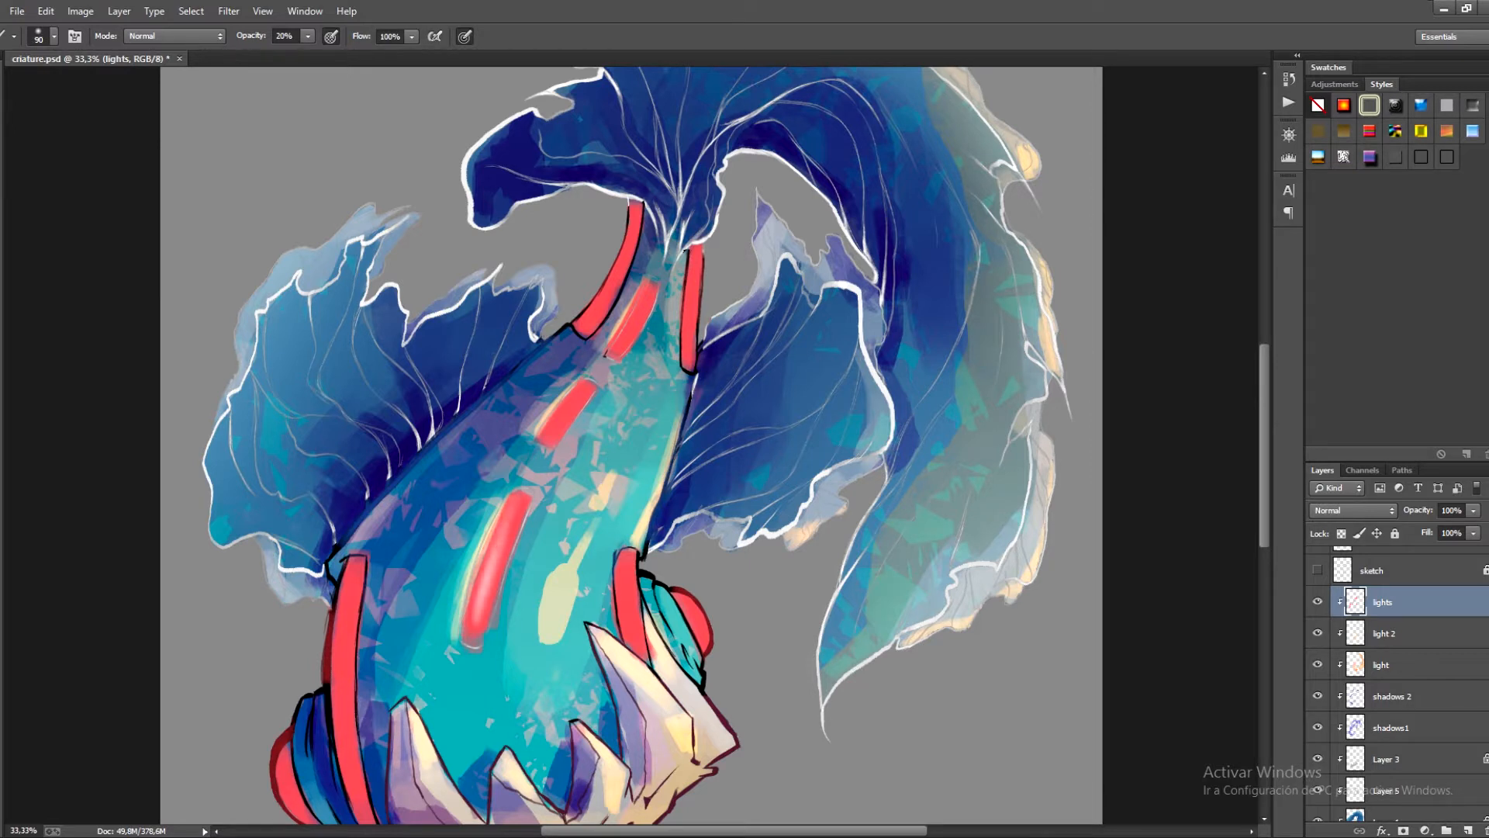
{"action": "left_click_drag", "start_coordinate": [490, 565], "coordinate": [505, 516]}
{"action": "left_click_drag", "start_coordinate": [476, 612], "coordinate": [514, 518]}
{"action": "left_click_drag", "start_coordinate": [486, 588], "coordinate": [520, 504]}
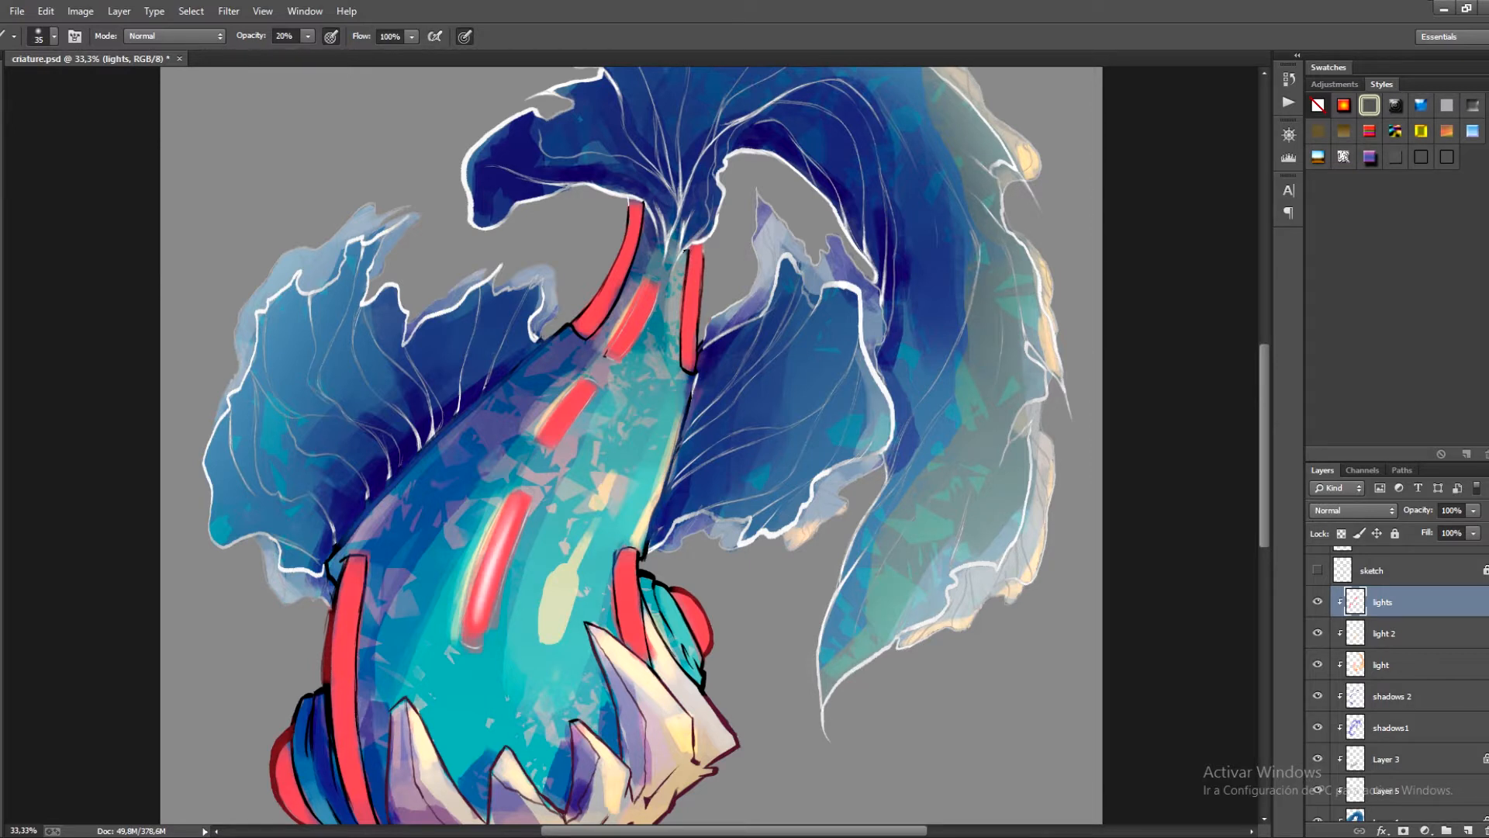
Paint whitish glows inside the two upper centre stripes and the two red side bands near the tail.
{"action": "key", "text": "bracketright"}
{"action": "key", "text": "bracketright"}
{"action": "key", "text": "bracketright"}
{"action": "key", "text": "bracketright"}
{"action": "left_click_drag", "start_coordinate": [553, 432], "coordinate": [573, 403]}
{"action": "left_click_drag", "start_coordinate": [553, 434], "coordinate": [581, 392]}
{"action": "left_click_drag", "start_coordinate": [619, 341], "coordinate": [653, 285]}
{"action": "left_click_drag", "start_coordinate": [621, 340], "coordinate": [640, 303]}
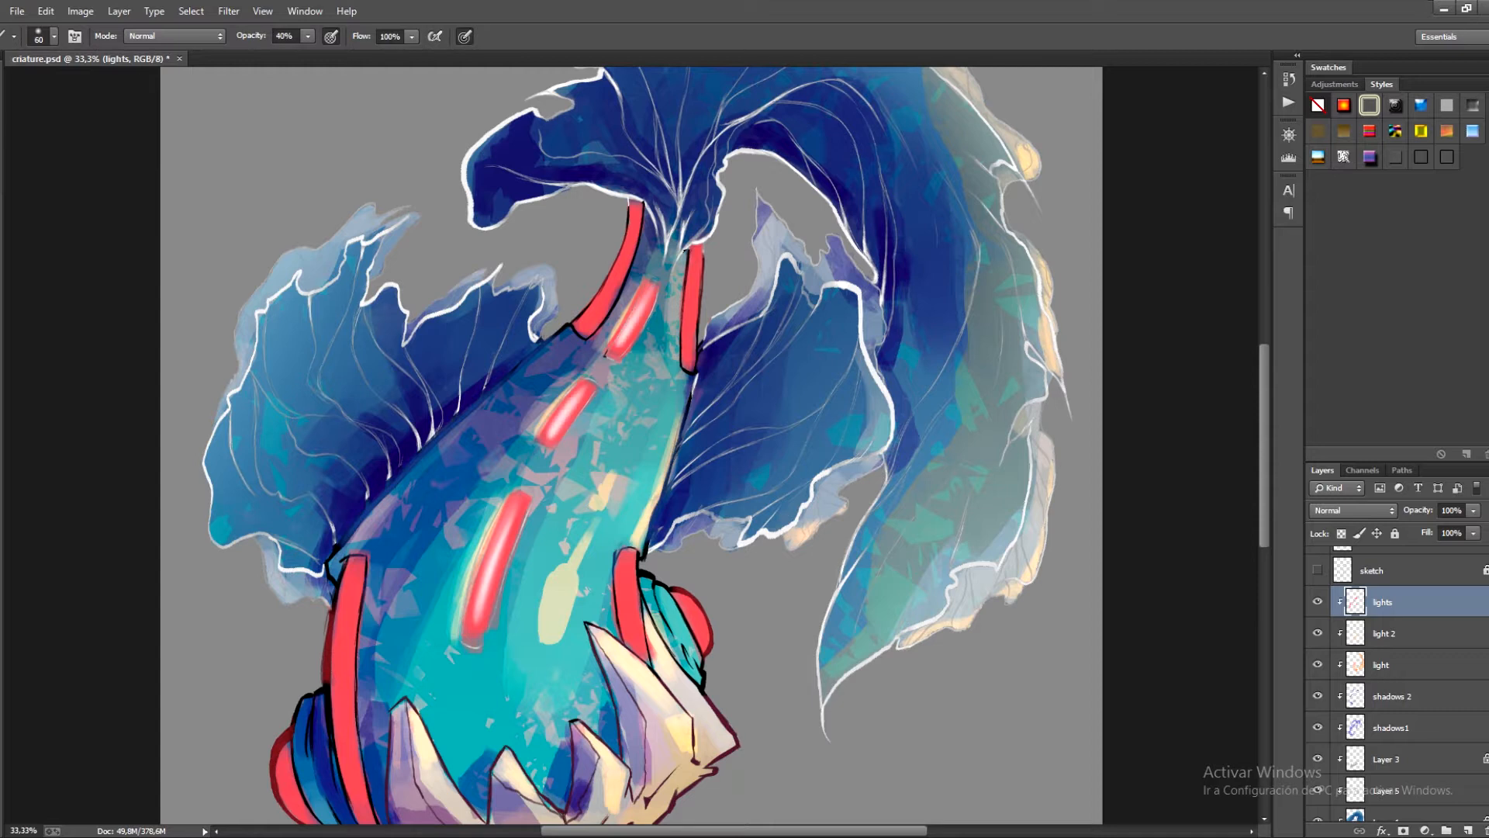
{"action": "mouse_move", "coordinate": [697, 344]}
{"action": "left_mouse_down"}
{"action": "mouse_move", "coordinate": [693, 247]}
{"action": "mouse_move", "coordinate": [635, 206]}
{"action": "left_mouse_up"}
{"action": "mouse_move", "coordinate": [601, 308]}
{"action": "left_mouse_down"}
{"action": "mouse_move", "coordinate": [634, 203]}
{"action": "mouse_move", "coordinate": [619, 259]}
{"action": "left_mouse_up"}
Strengthen the glow in the longest centre stripe with a larger soft brush at 40% opacity.
{"action": "left_click_drag", "start_coordinate": [518, 512], "coordinate": [591, 301]}
{"action": "left_click_drag", "start_coordinate": [562, 385], "coordinate": [592, 299]}
{"action": "key", "text": "bracketright"}
{"action": "key", "text": "bracketright"}
{"action": "key", "text": "bracketright"}
{"action": "key", "text": "bracketright"}
{"action": "left_click_drag", "start_coordinate": [549, 426], "coordinate": [587, 312]}
{"action": "left_click_drag", "start_coordinate": [544, 436], "coordinate": [576, 344]}
Brighten the two upper centre stripes and add a whitish glow to the red band beside the left eye with a 125 px brush.
{"action": "key", "text": "bracketright"}
{"action": "left_click_drag", "start_coordinate": [621, 239], "coordinate": [657, 193]}
{"action": "mouse_move", "coordinate": [685, 160]}
{"action": "left_mouse_down"}
{"action": "mouse_move", "coordinate": [714, 98]}
{"action": "mouse_move", "coordinate": [698, 138]}
{"action": "left_mouse_up"}
{"action": "left_click_drag", "start_coordinate": [423, 378], "coordinate": [413, 540]}
{"action": "left_click_drag", "start_coordinate": [415, 419], "coordinate": [421, 597]}
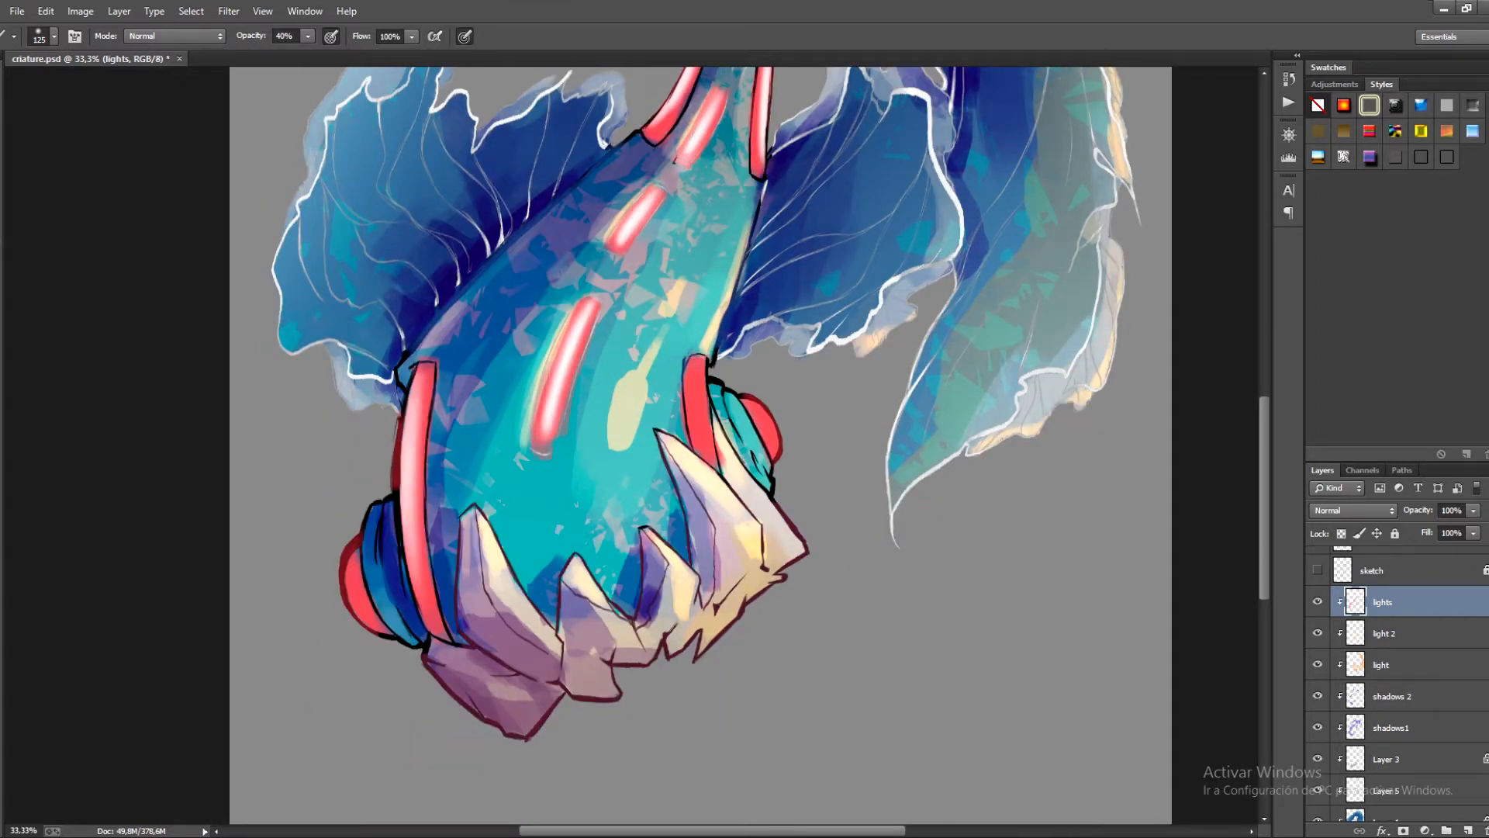
Extend the whitish glow down the red band beside the left eye and paint one inside the band beside the right eye.
{"action": "left_click_drag", "start_coordinate": [414, 489], "coordinate": [431, 617]}
{"action": "left_click_drag", "start_coordinate": [417, 555], "coordinate": [434, 626]}
{"action": "key", "text": "bracketleft"}
{"action": "key", "text": "bracketleft"}
{"action": "key", "text": "bracketleft"}
{"action": "key", "text": "bracketleft"}
{"action": "left_click_drag", "start_coordinate": [422, 378], "coordinate": [414, 462]}
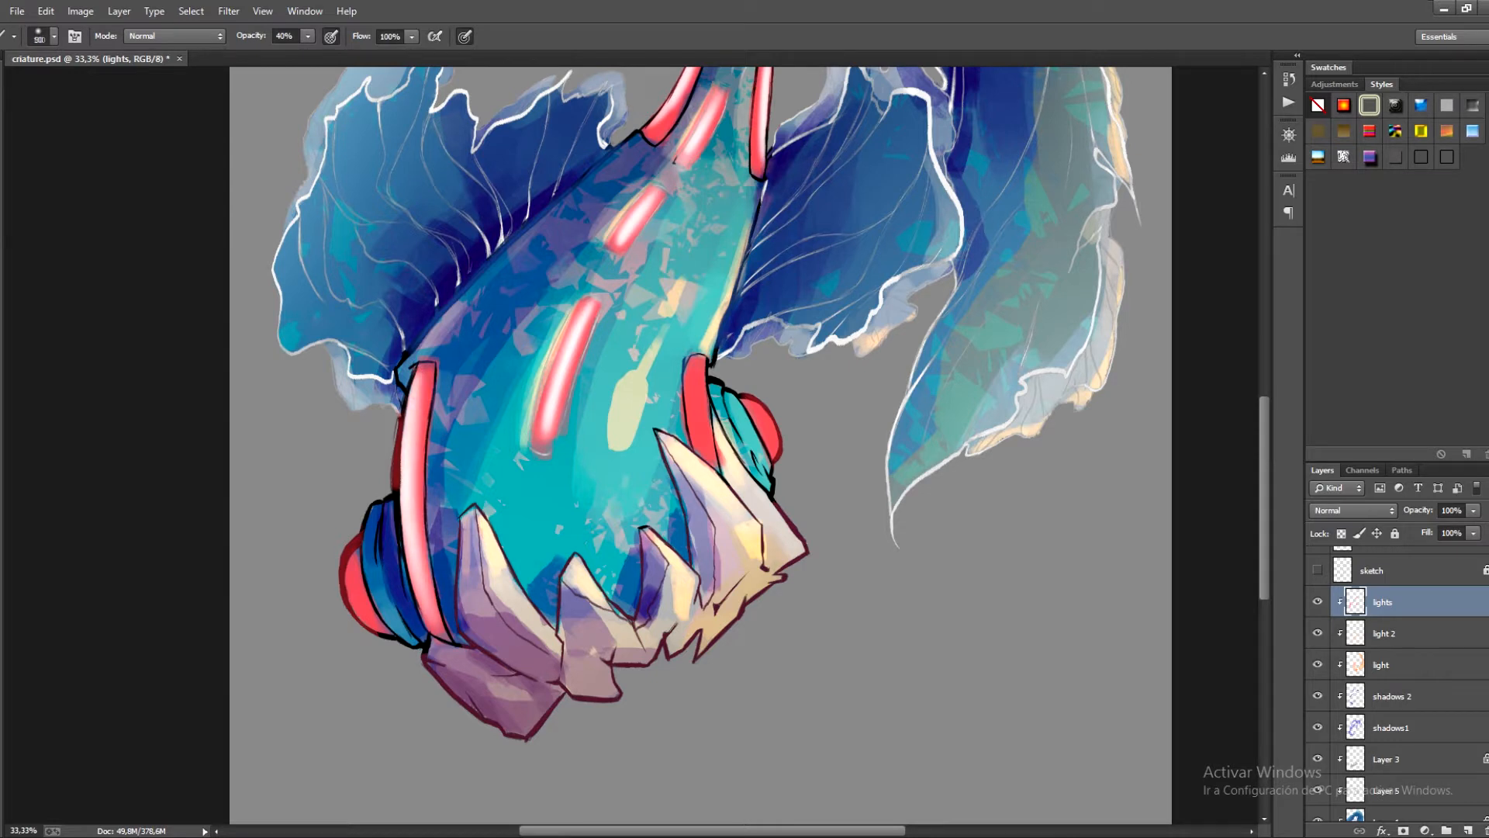
{"action": "left_click_drag", "start_coordinate": [698, 368], "coordinate": [707, 442]}
{"action": "left_click_drag", "start_coordinate": [697, 366], "coordinate": [710, 460]}
Paint whitish glows inside both red eyes with a 60 px brush at 40% opacity.
{"action": "key", "text": "bracketleft"}
{"action": "key", "text": "bracketleft"}
{"action": "key", "text": "bracketleft"}
{"action": "key", "text": "bracketleft"}
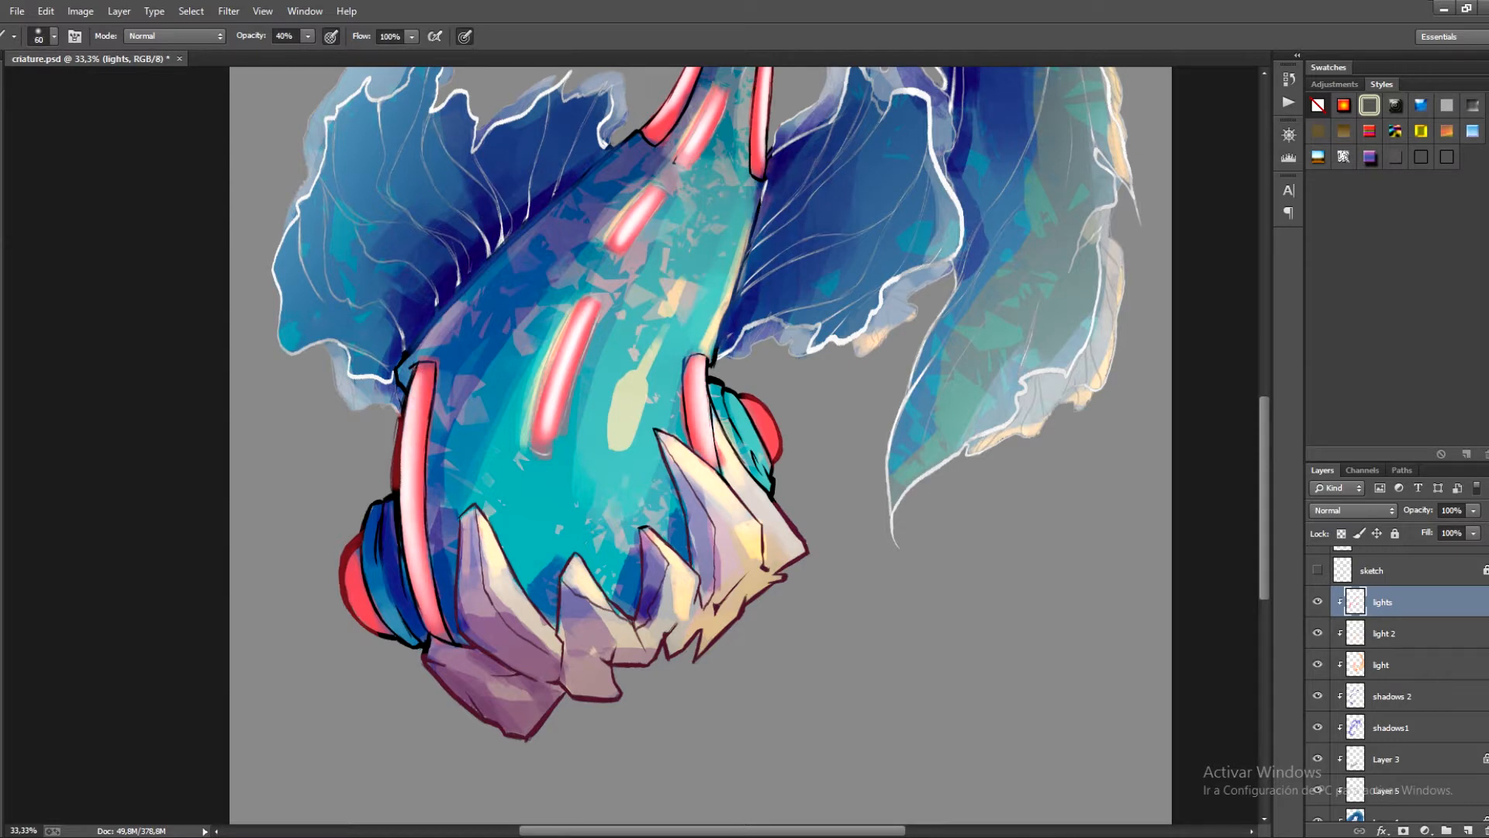
{"action": "left_click_drag", "start_coordinate": [353, 560], "coordinate": [361, 614]}
{"action": "left_click_drag", "start_coordinate": [352, 577], "coordinate": [362, 614]}
{"action": "left_click_drag", "start_coordinate": [351, 574], "coordinate": [364, 618]}
{"action": "left_click_drag", "start_coordinate": [762, 409], "coordinate": [774, 441]}
Enlarge the soft brush to 600 px and sample a pinkish red from the band near the tail.
{"action": "key", "text": "ctrl+minus"}
{"action": "key", "text": "ctrl+minus"}
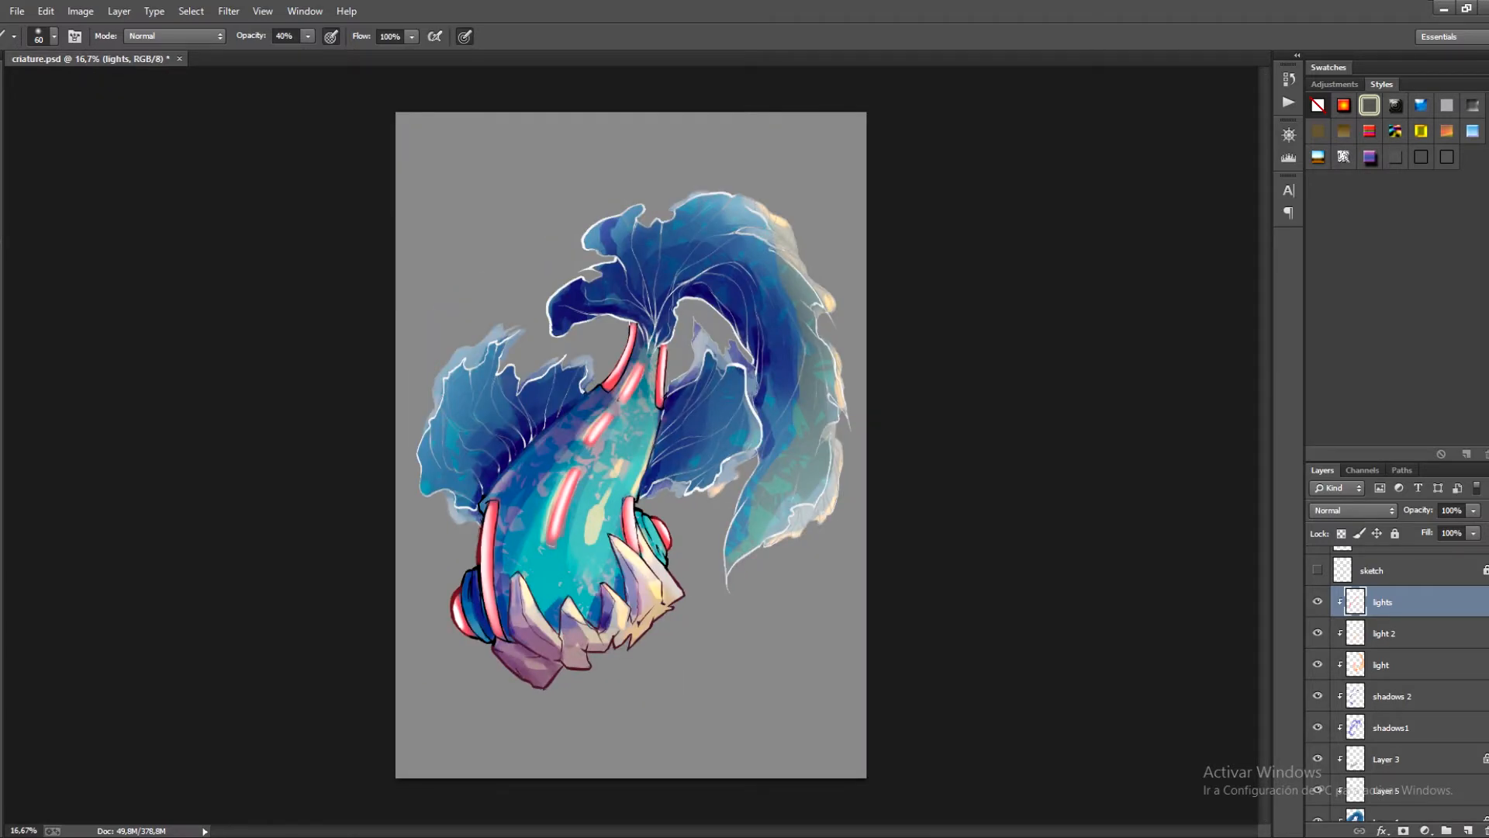
{"action": "key", "text": "bracketright"}
{"action": "key", "text": "bracketright"}
{"action": "key", "text": "bracketright"}
{"action": "key", "text": "bracketright"}
{"action": "key", "text": "bracketright"}
{"action": "key", "text": "bracketright"}
{"action": "key", "text": "bracketright"}
{"action": "key", "text": "bracketright"}
{"action": "left_click", "coordinate": [554, 534], "text": "alt"}
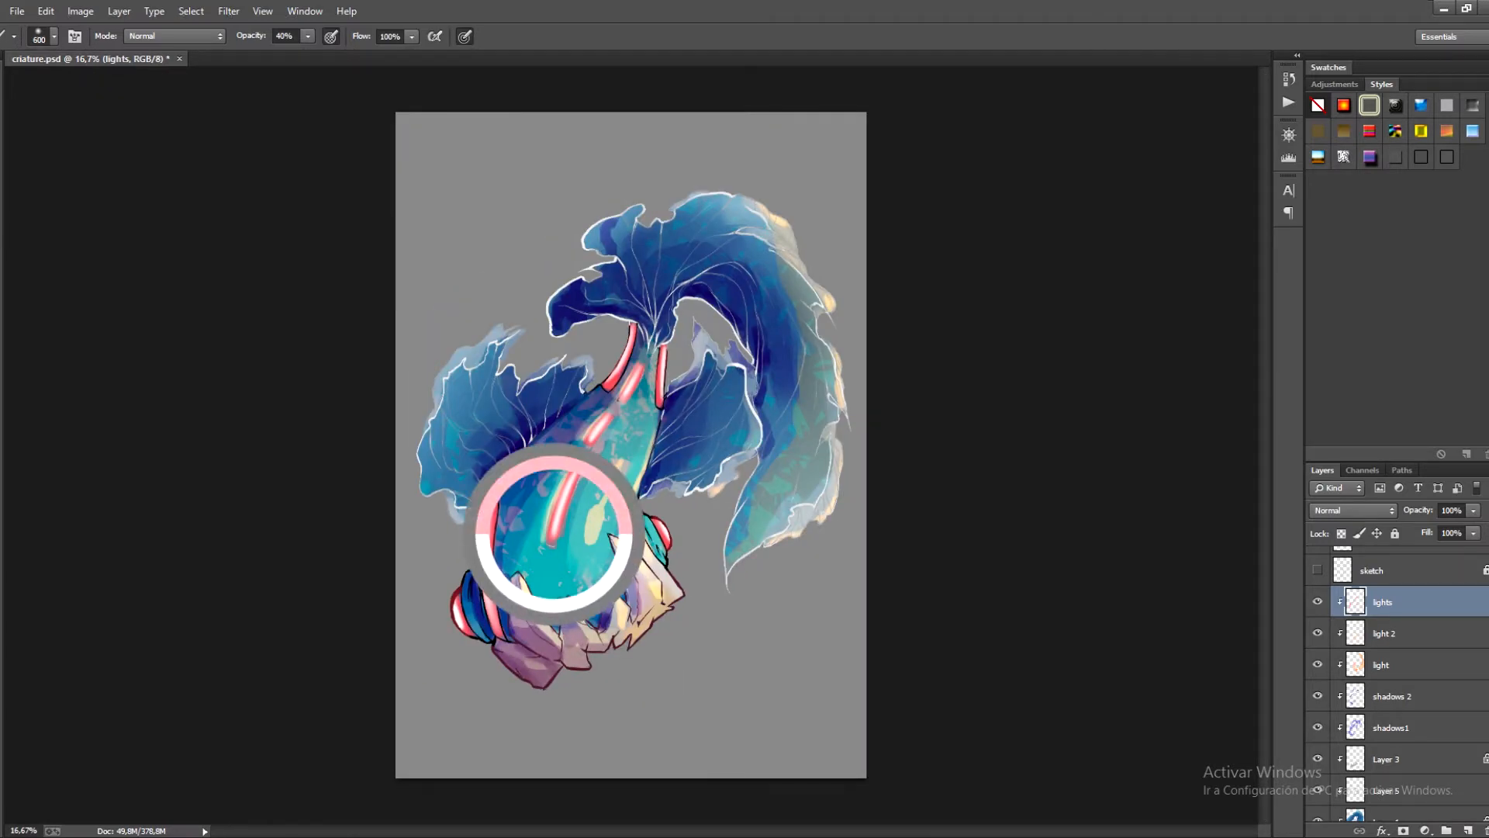
{"action": "left_click", "coordinate": [664, 383], "text": "alt"}
{"action": "left_click_drag", "start_coordinate": [573, 490], "coordinate": [554, 528]}
{"action": "key", "text": "ctrl+z"}
{"action": "left_click", "coordinate": [2, 597]}
{"action": "left_click", "coordinate": [1183, 528]}
{"action": "left_click", "coordinate": [1470, 511]}
{"action": "left_click_drag", "start_coordinate": [626, 359], "coordinate": [620, 372]}
{"action": "left_click_drag", "start_coordinate": [626, 320], "coordinate": [635, 383]}
{"action": "key", "text": "ctrl+alt+z"}
{"action": "key", "text": "ctrl+alt+z"}
{"action": "key", "text": "ctrl+alt+z"}
Add a new layer above lights and paint soft red glows around the tail bands, centre stripes and both eyes.
{"action": "left_click", "coordinate": [1468, 830]}
{"action": "left_click_drag", "start_coordinate": [568, 484], "coordinate": [554, 521]}
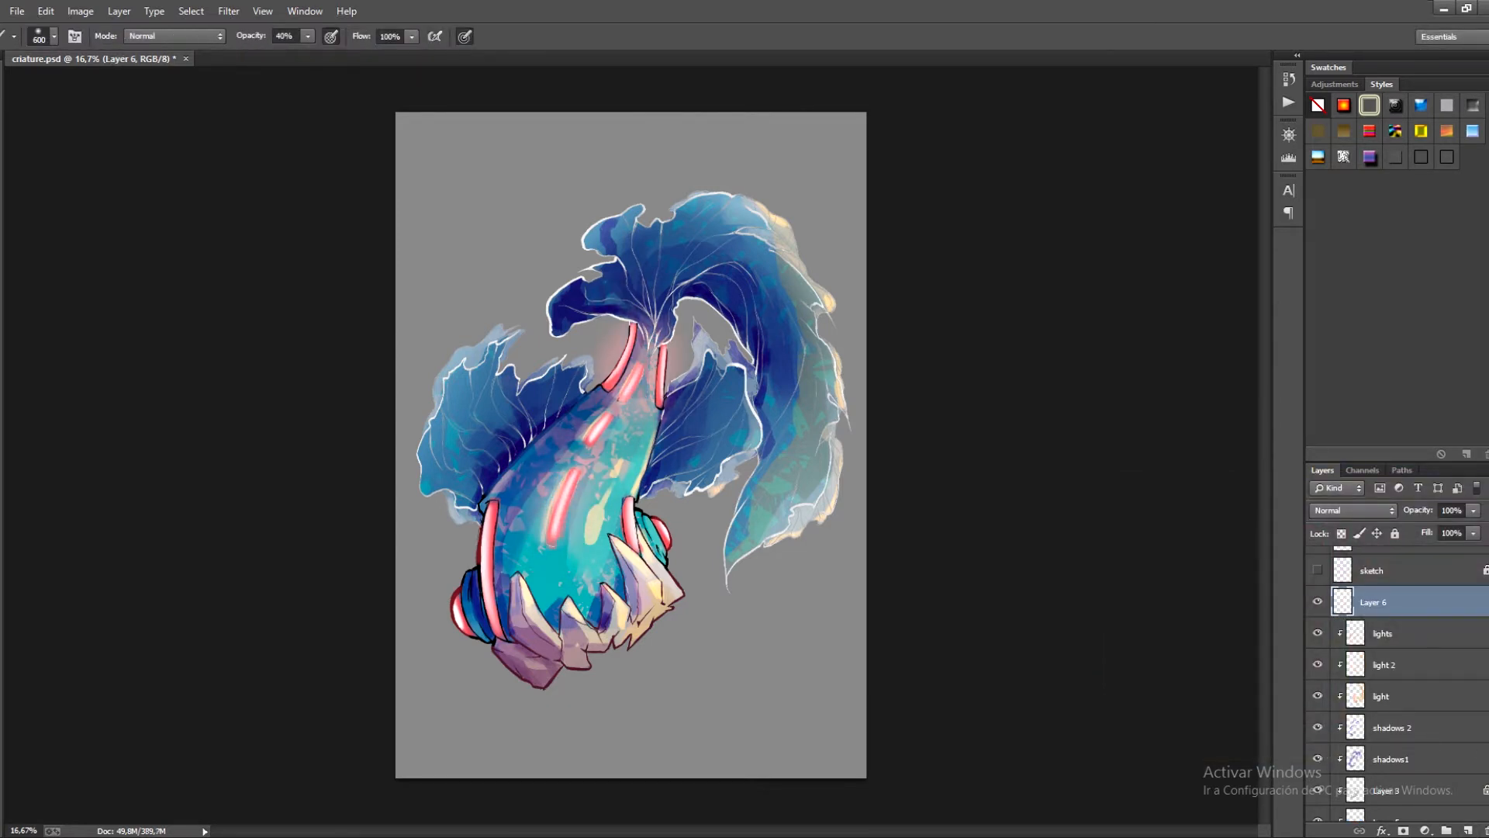
{"action": "left_click_drag", "start_coordinate": [459, 581], "coordinate": [453, 618]}
{"action": "left_click_drag", "start_coordinate": [674, 534], "coordinate": [681, 546]}
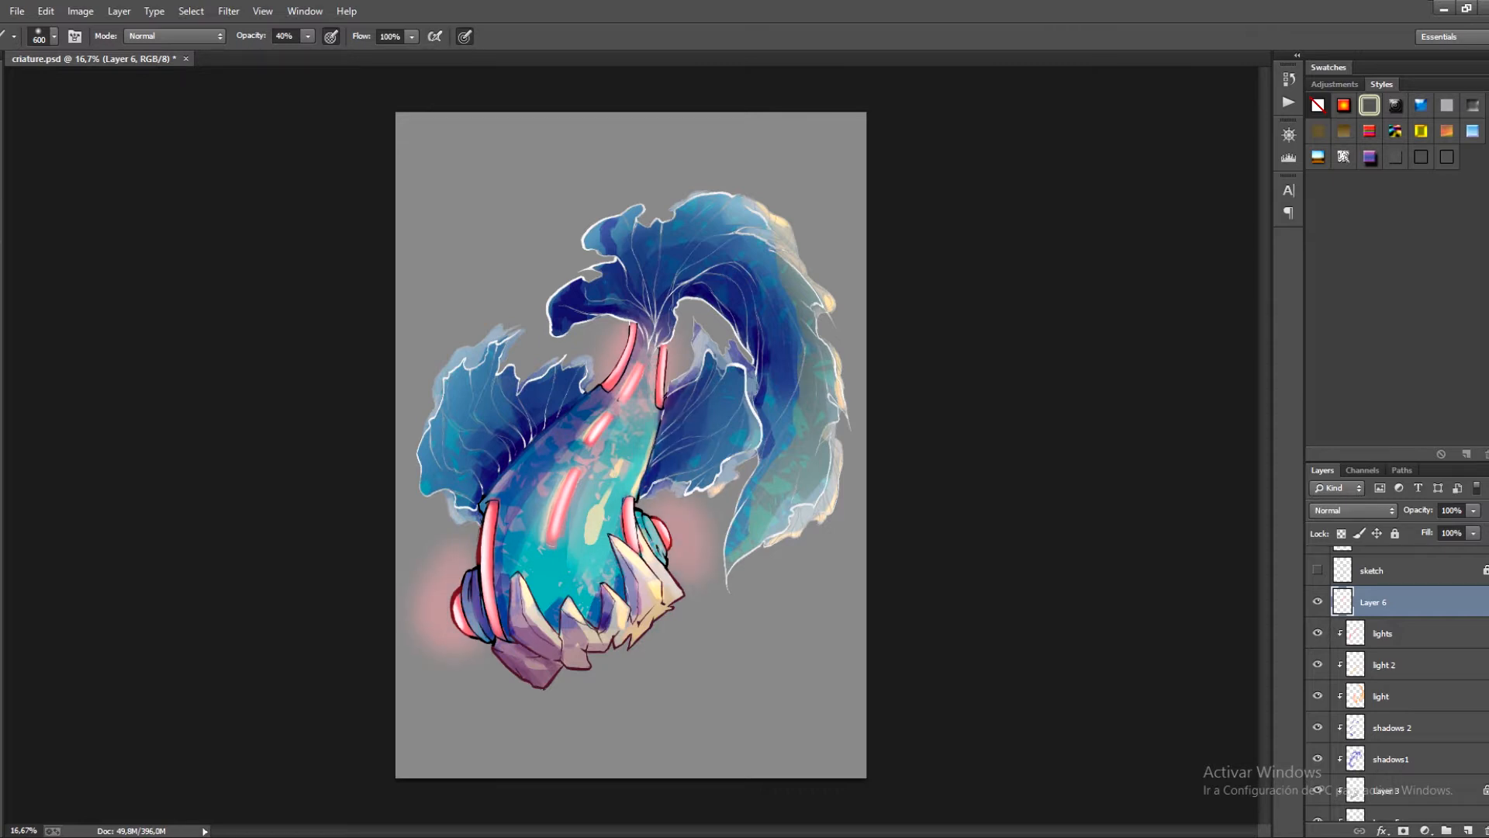
Tint the body, side fins, tail base and teeth reddish with the brush in Color mode, and save the file.
{"action": "left_click", "coordinate": [1354, 509]}
{"action": "left_click", "coordinate": [175, 37]}
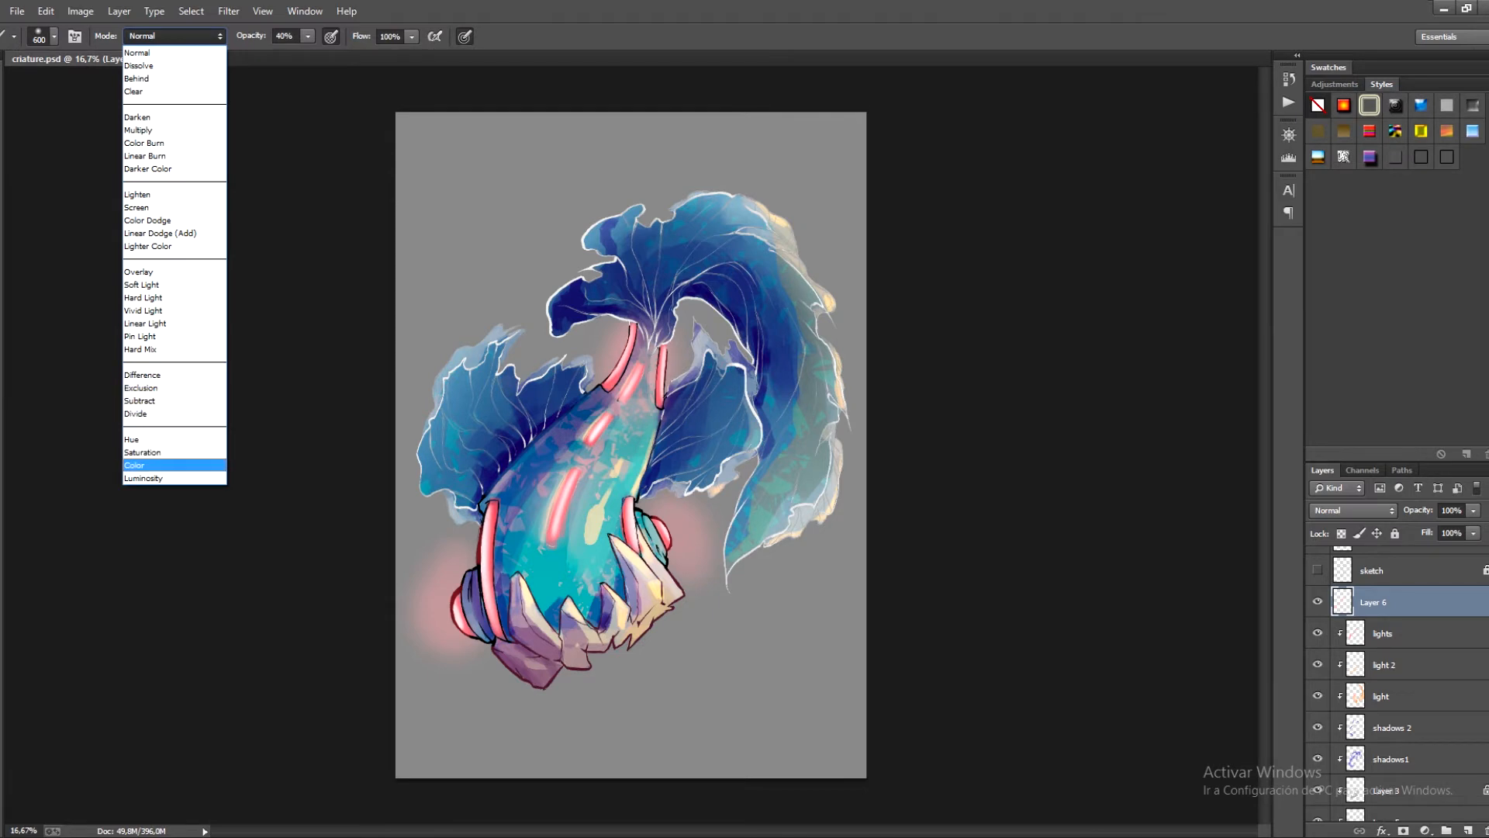
{"action": "left_click", "coordinate": [173, 465]}
{"action": "mouse_move", "coordinate": [679, 428]}
{"action": "left_mouse_down"}
{"action": "mouse_move", "coordinate": [672, 470]}
{"action": "mouse_move", "coordinate": [695, 392]}
{"action": "left_mouse_up"}
{"action": "left_click_drag", "start_coordinate": [616, 470], "coordinate": [591, 518]}
{"action": "left_click_drag", "start_coordinate": [658, 301], "coordinate": [683, 273]}
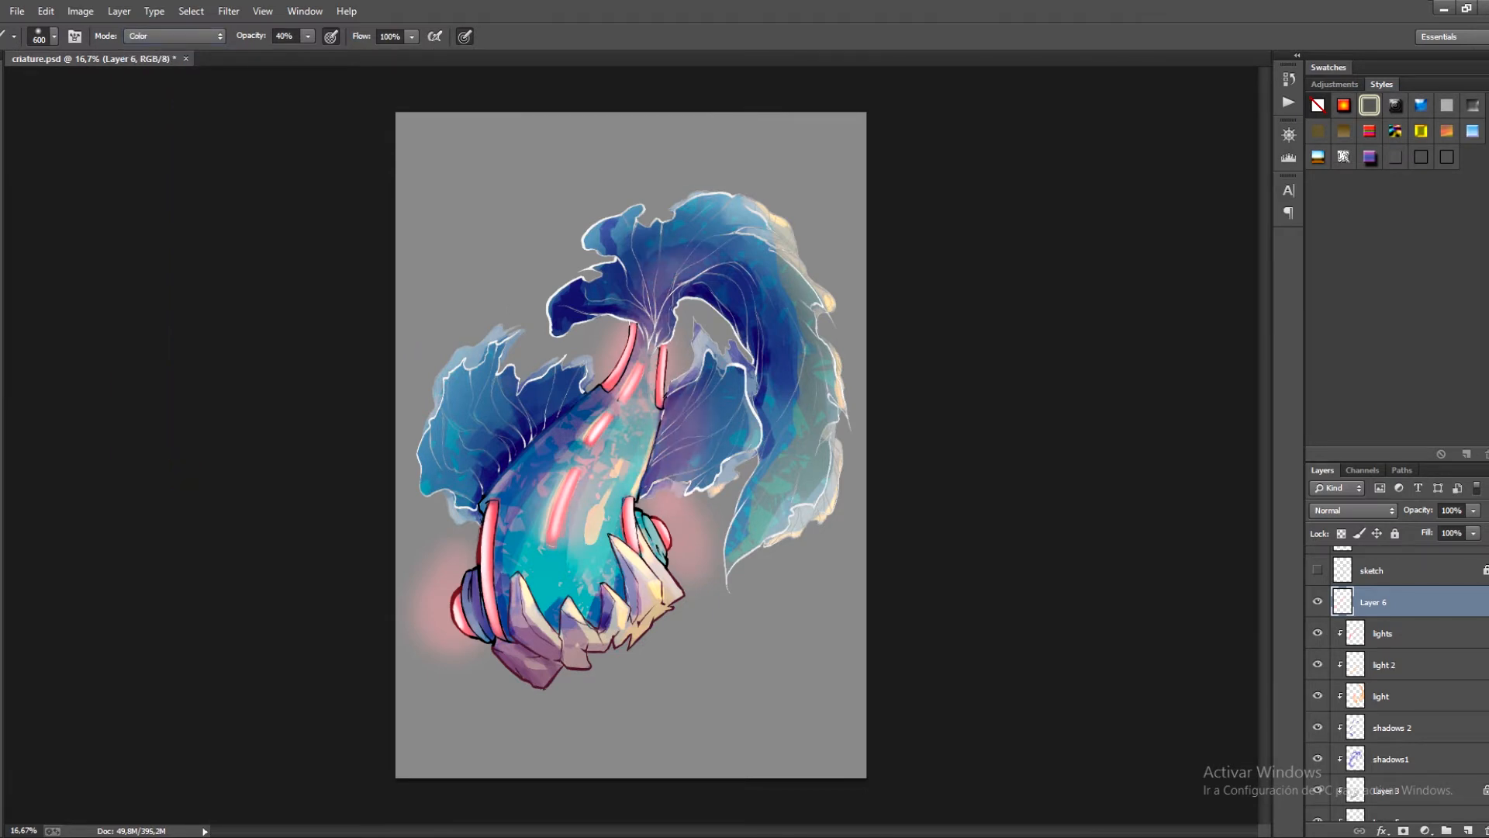
{"action": "left_click_drag", "start_coordinate": [520, 442], "coordinate": [568, 403]}
{"action": "left_click_drag", "start_coordinate": [553, 609], "coordinate": [598, 607]}
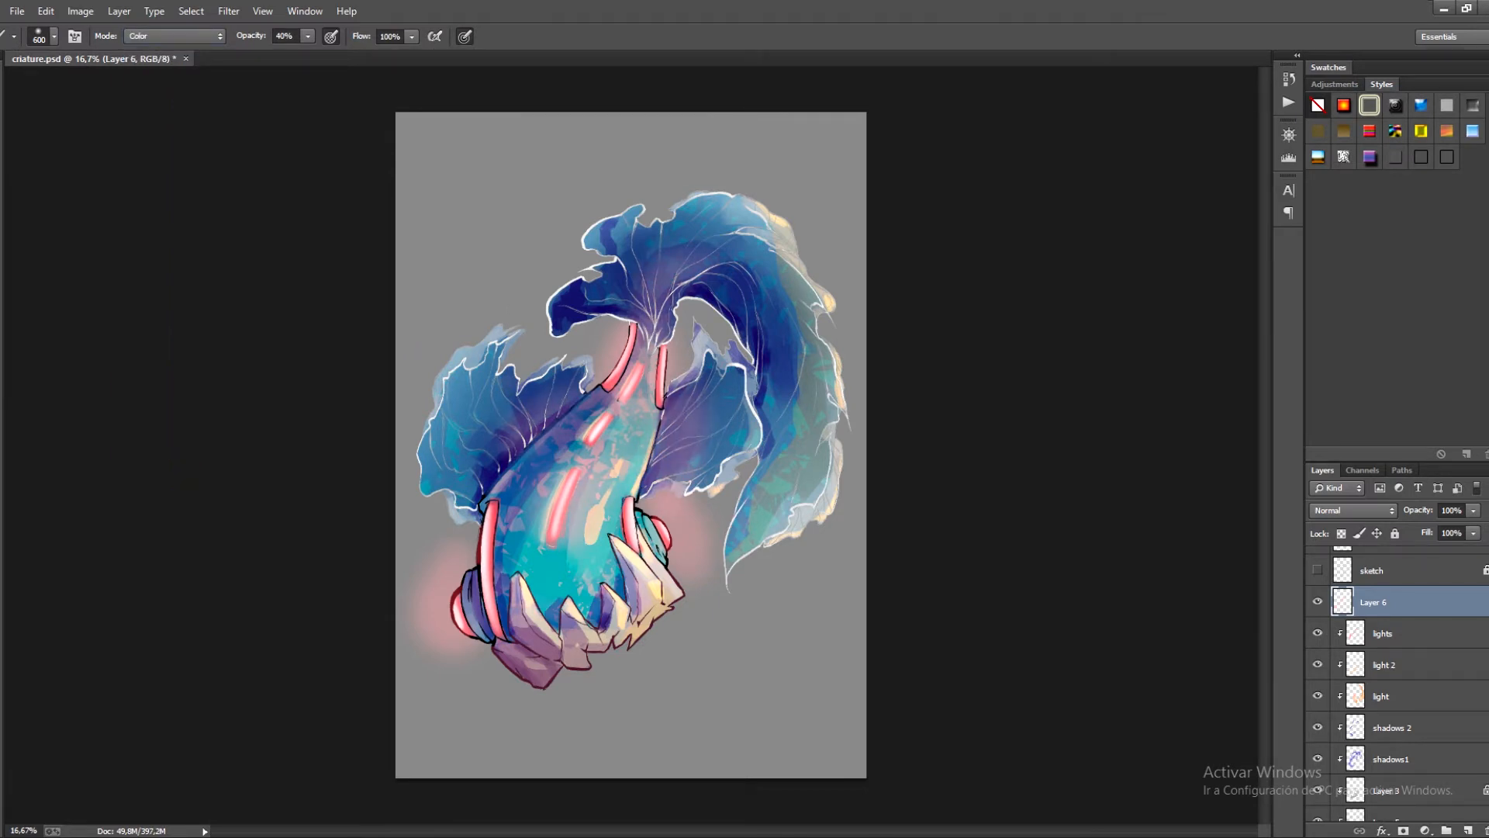
{"action": "key", "text": "ctrl+s"}
Compare the artwork with the light 2 and Layer 6 layers hidden and shown.
{"action": "key", "text": "ctrl+plus"}
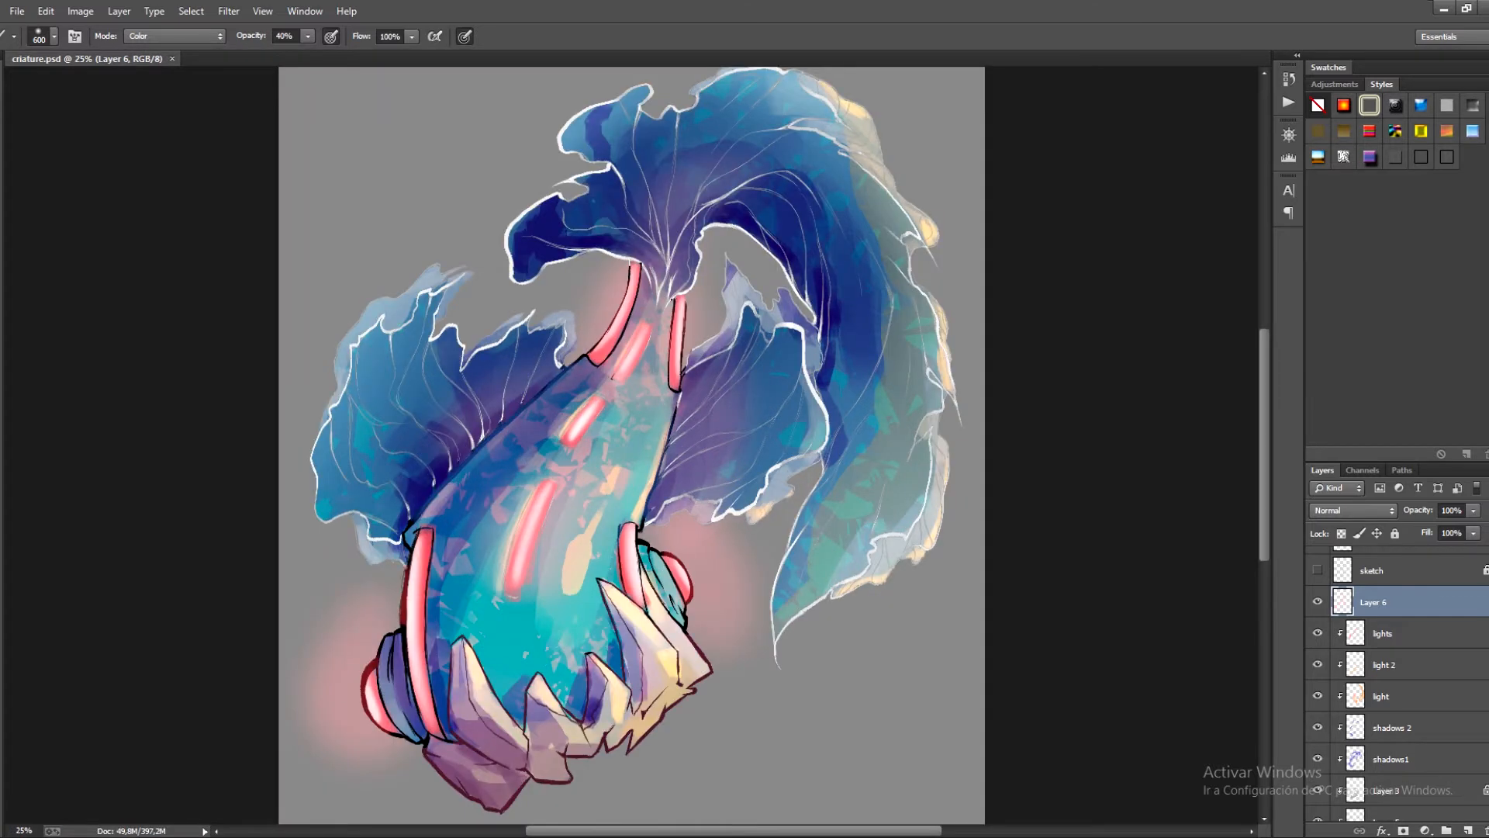
{"action": "left_click", "coordinate": [1318, 665]}
{"action": "left_click", "coordinate": [1318, 664]}
{"action": "left_click", "coordinate": [1384, 665]}
{"action": "key", "text": "e"}
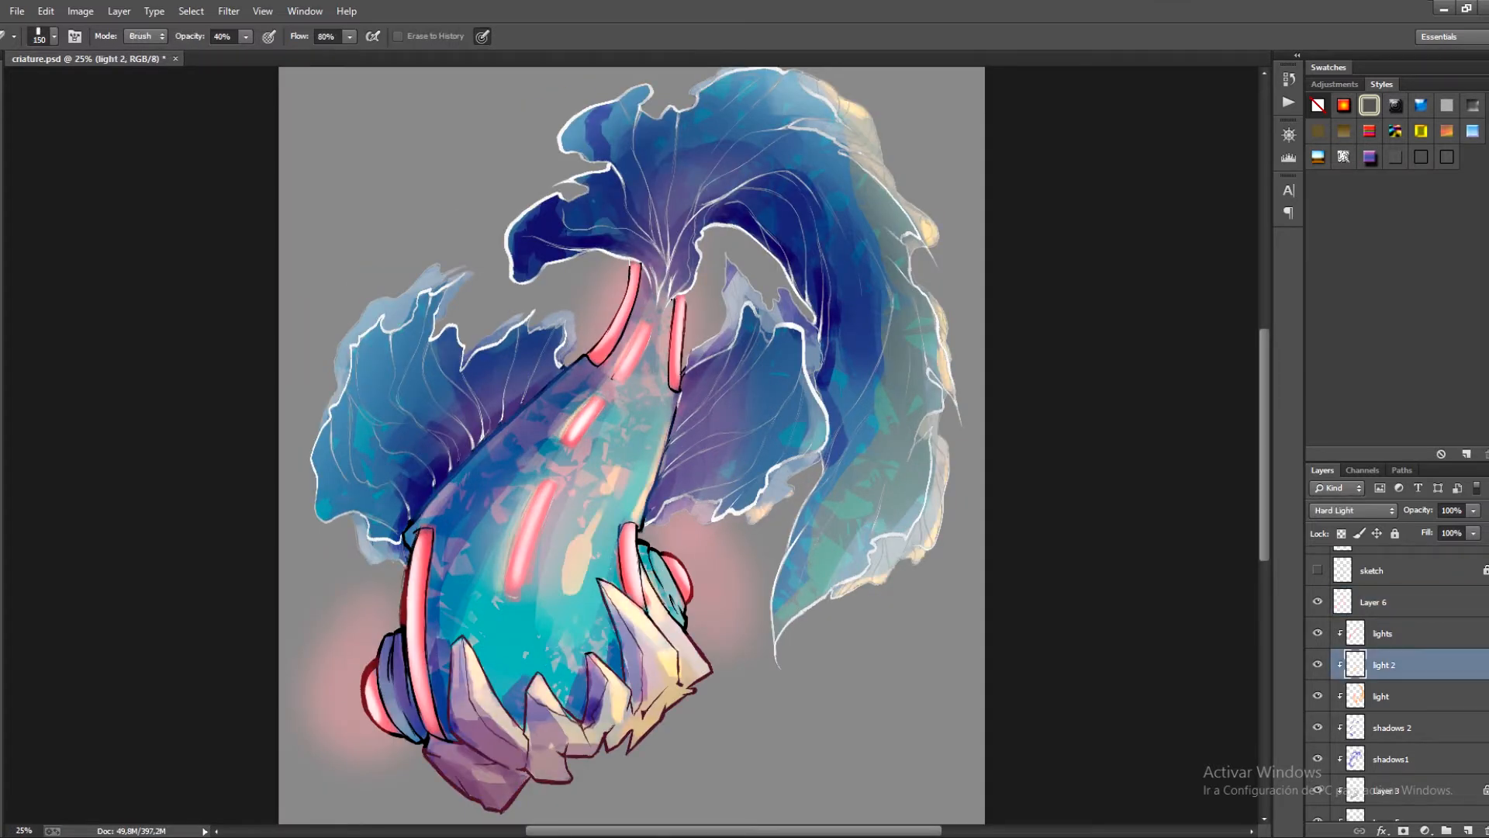
{"action": "key", "text": "ctrl+minus"}
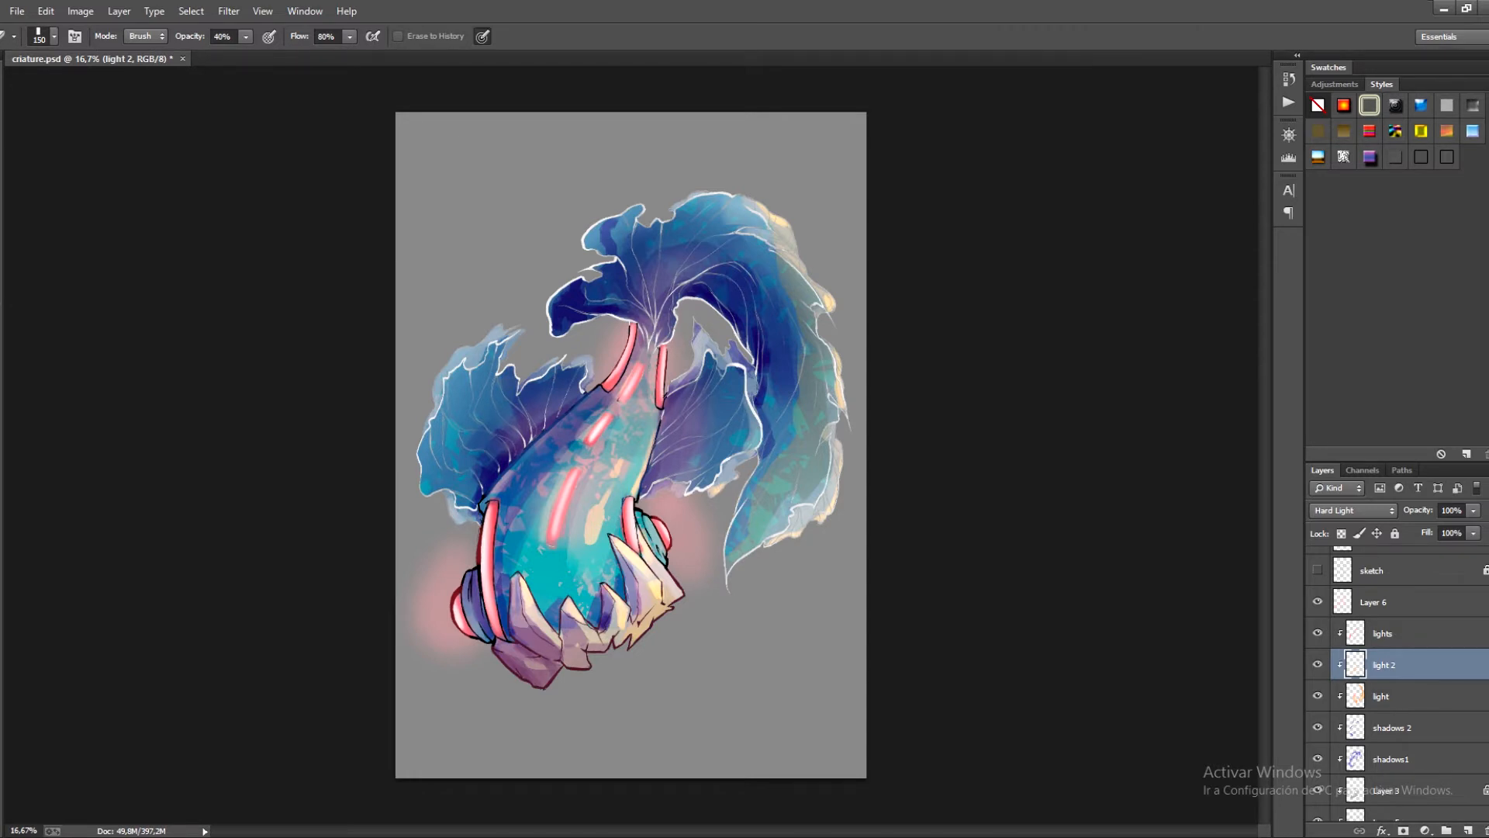
{"action": "left_click", "coordinate": [1318, 602]}
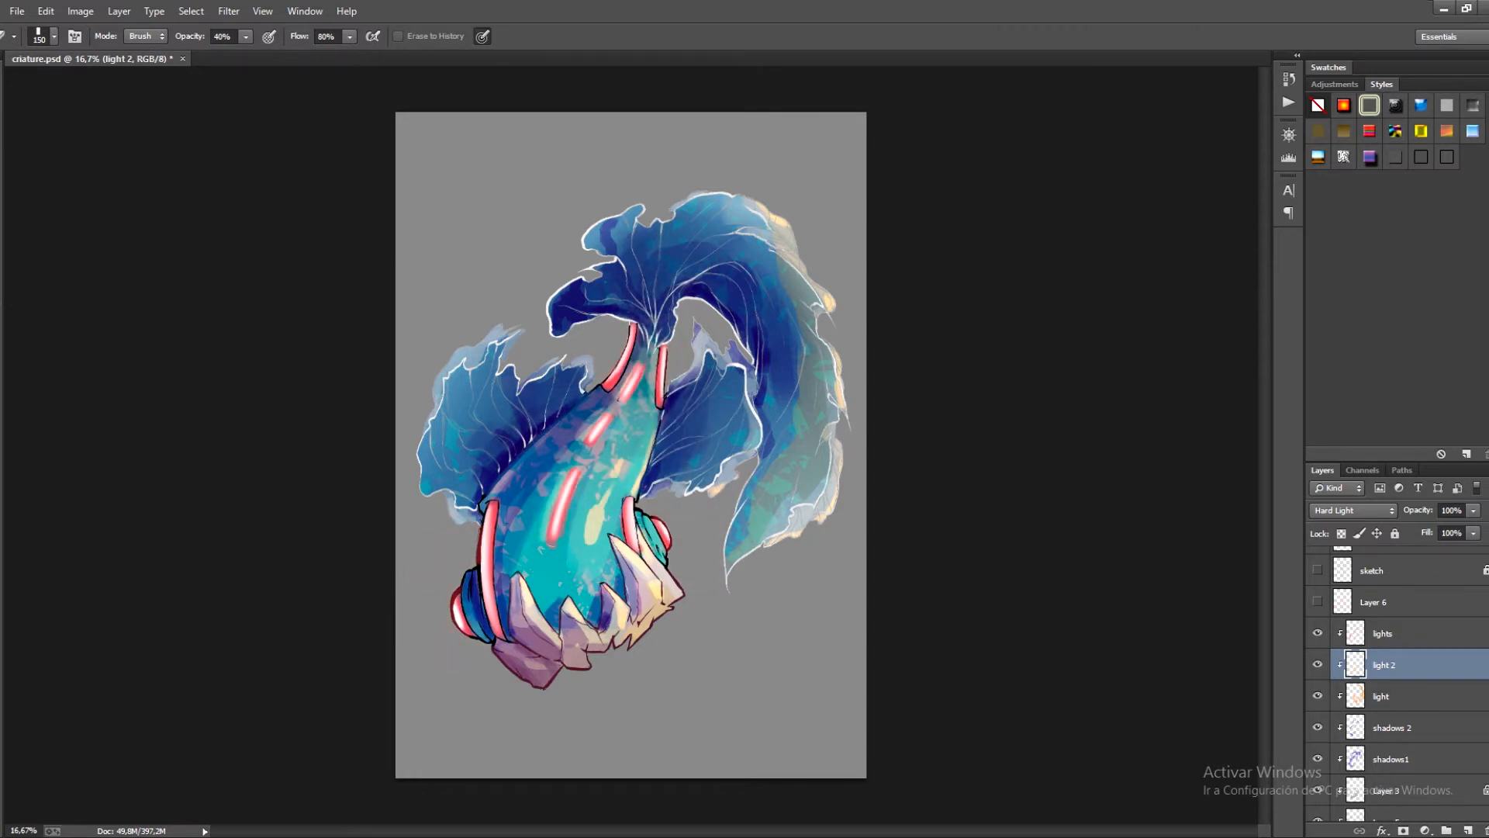
{"action": "left_click", "coordinate": [1318, 602]}
Try several blend modes on Layer 6, including Soft Light and Saturation, and settle on Hard Light.
{"action": "left_click", "coordinate": [1389, 602]}
{"action": "left_click", "coordinate": [1354, 510]}
{"action": "left_click", "coordinate": [1342, 302]}
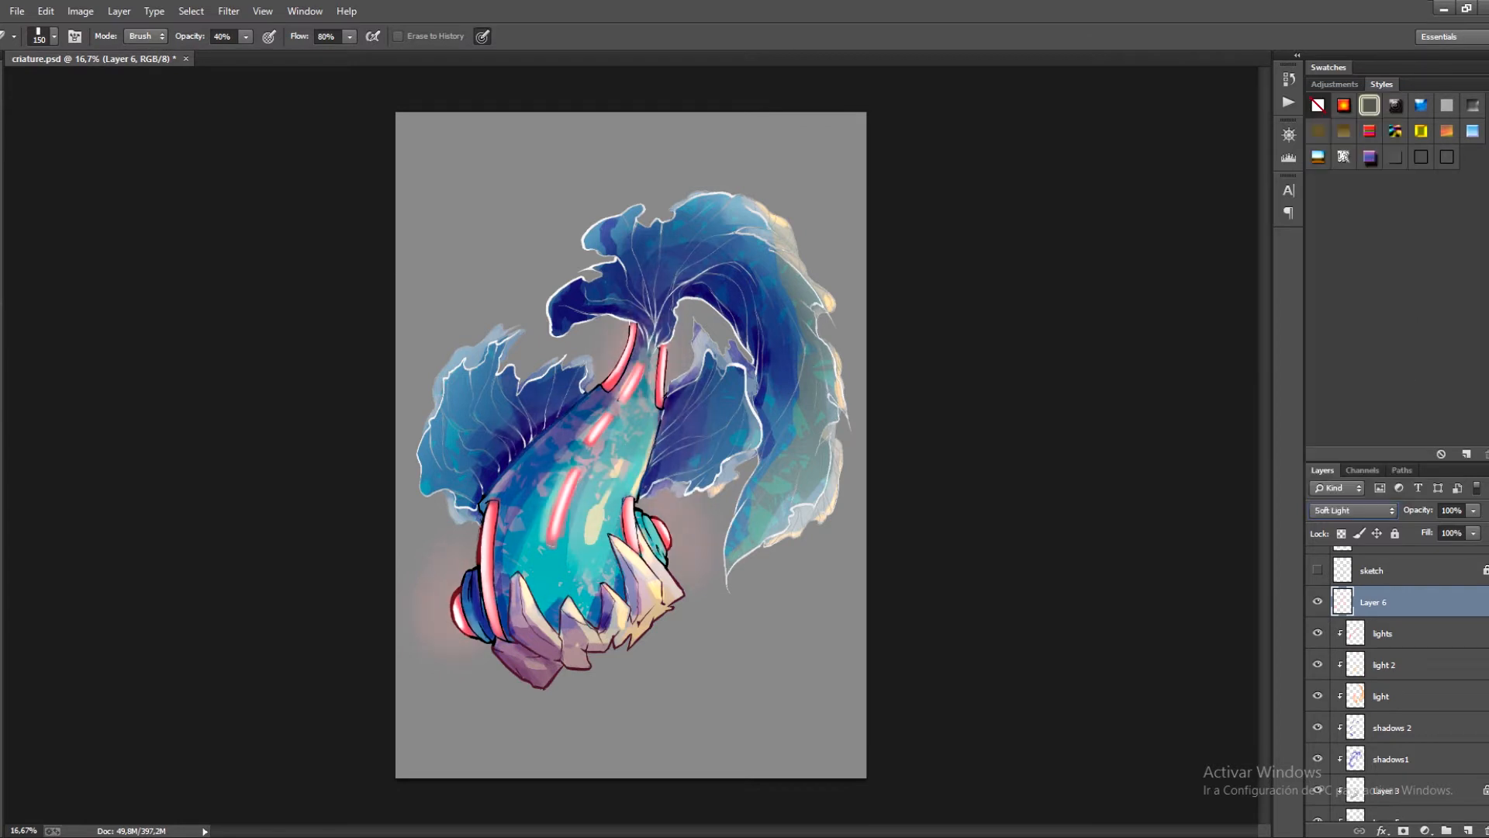
{"action": "left_click", "coordinate": [1358, 510]}
{"action": "left_click", "coordinate": [1321, 481]}
{"action": "key", "text": "Up"}
{"action": "key", "text": "Up"}
{"action": "key", "text": "Up"}
{"action": "key", "text": "Up"}
{"action": "key", "text": "Up"}
{"action": "key", "text": "Up"}
{"action": "key", "text": "Up"}
{"action": "key", "text": "Up"}
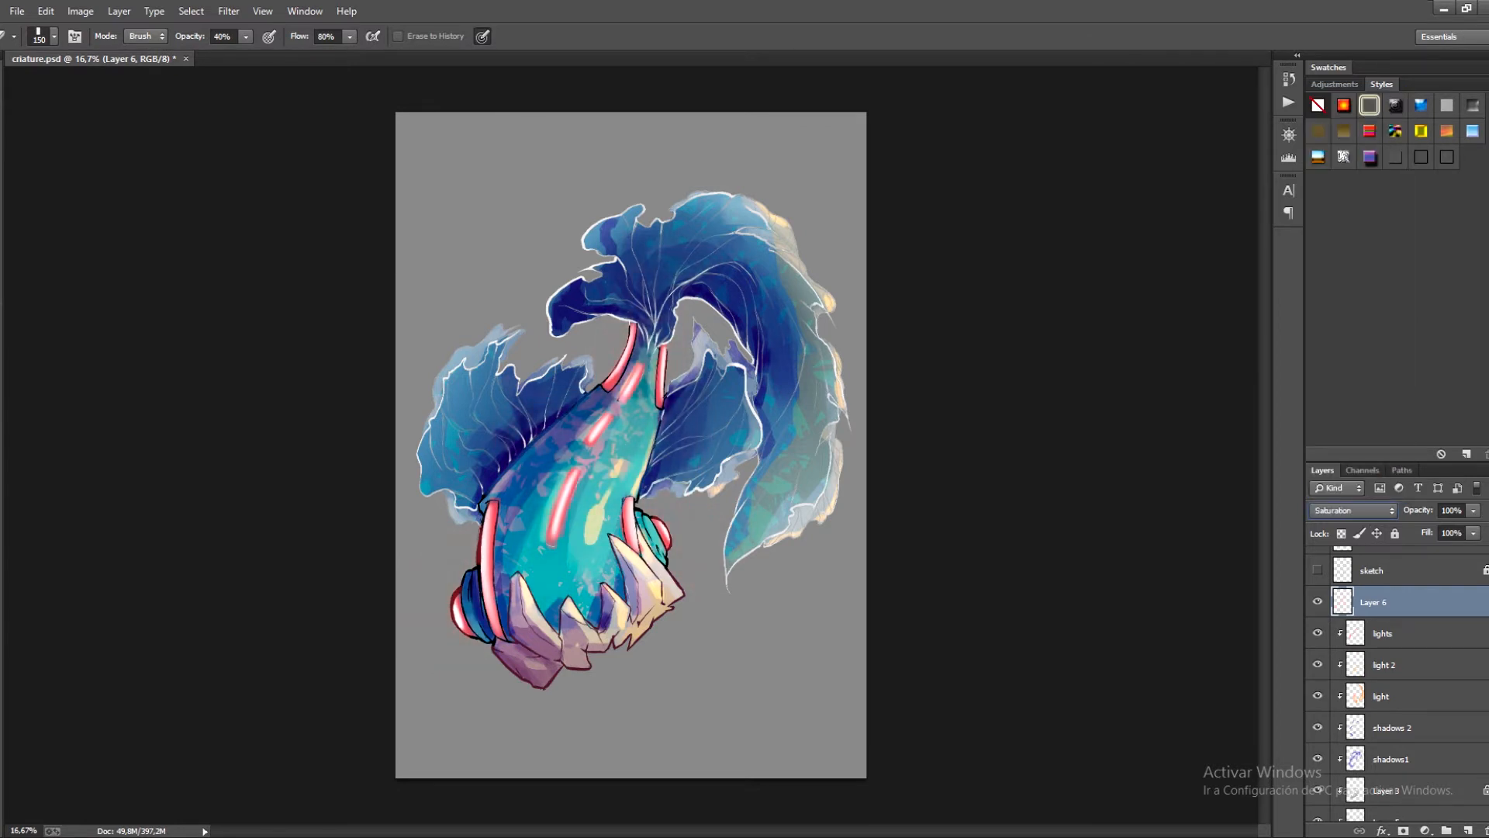
{"action": "key", "text": "Up"}
{"action": "key", "text": "Up"}
{"action": "key", "text": "Up"}
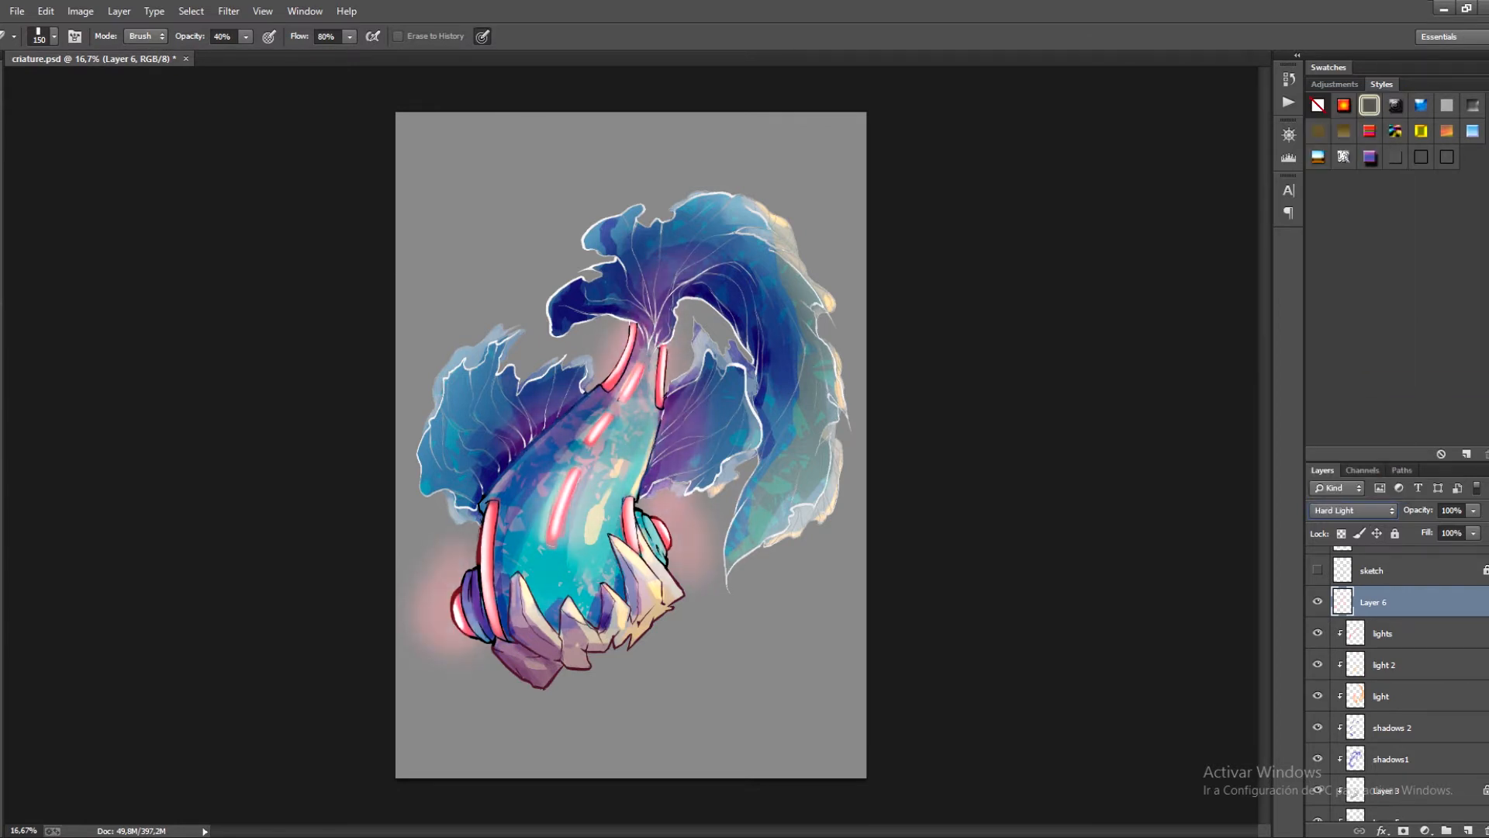
{"action": "key", "text": "Up"}
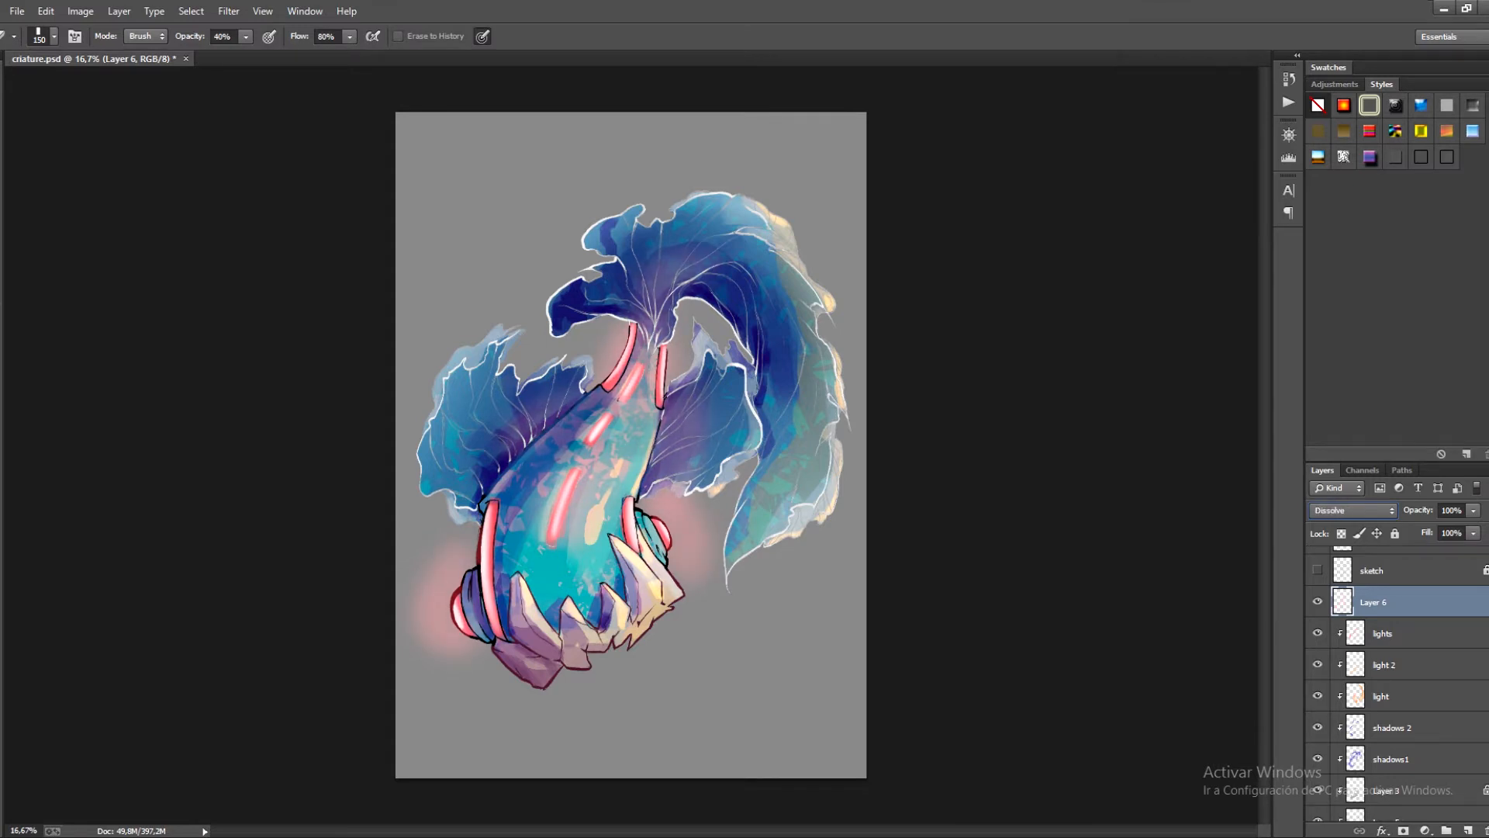
{"action": "key", "text": "Down"}
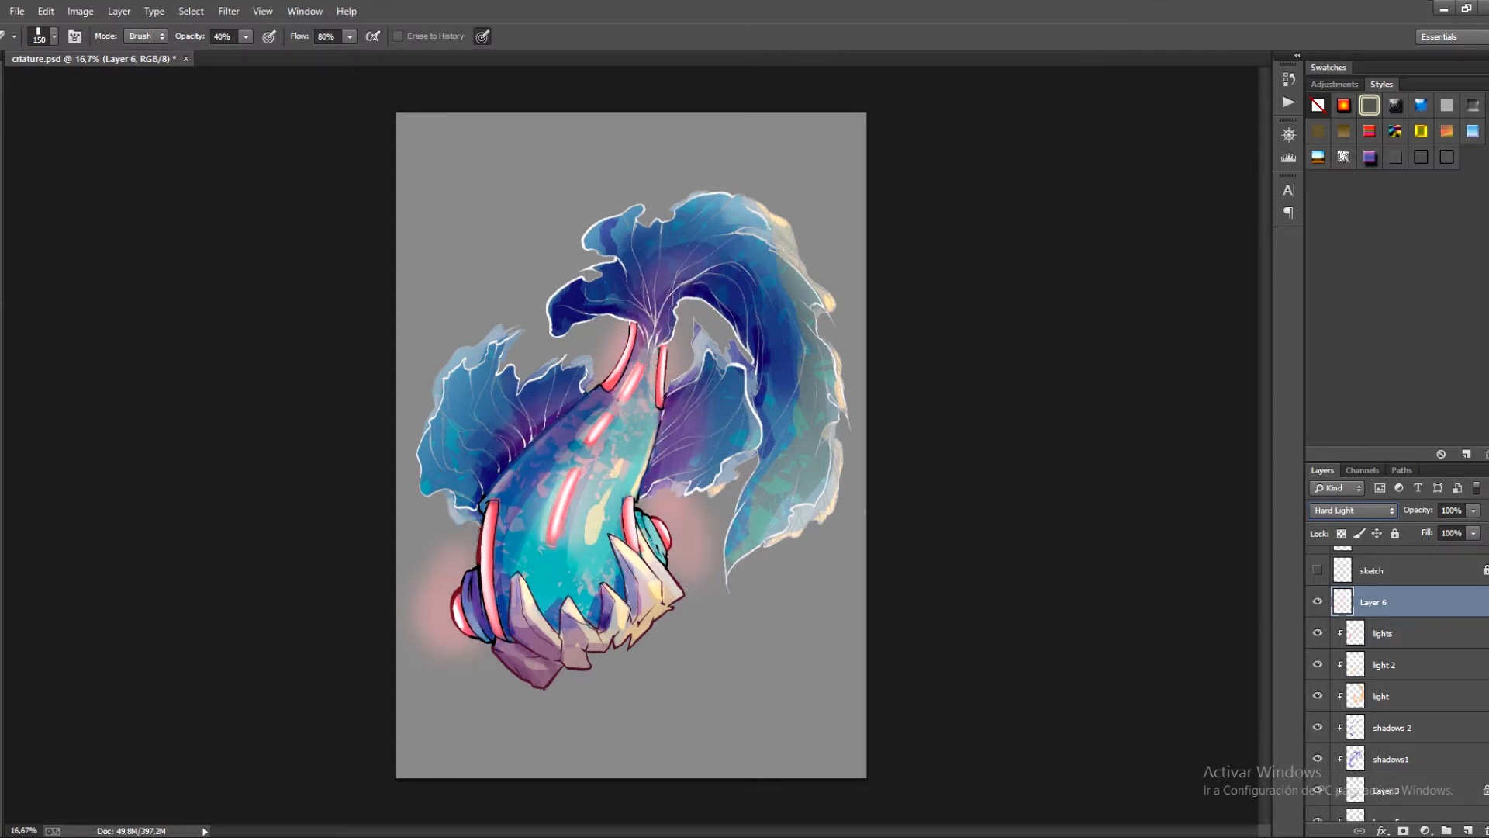
{"action": "key", "text": "ctrl+minus"}
{"action": "key", "text": "ctrl+plus"}
Unlock the background layer and darken its grey by lowering the Lightness in Hue/Saturation.
{"action": "scroll", "coordinate": [1396, 683], "scroll_direction": "down", "scroll_amount": 5}
{"action": "left_click", "coordinate": [1396, 744]}
{"action": "left_click", "coordinate": [1395, 534]}
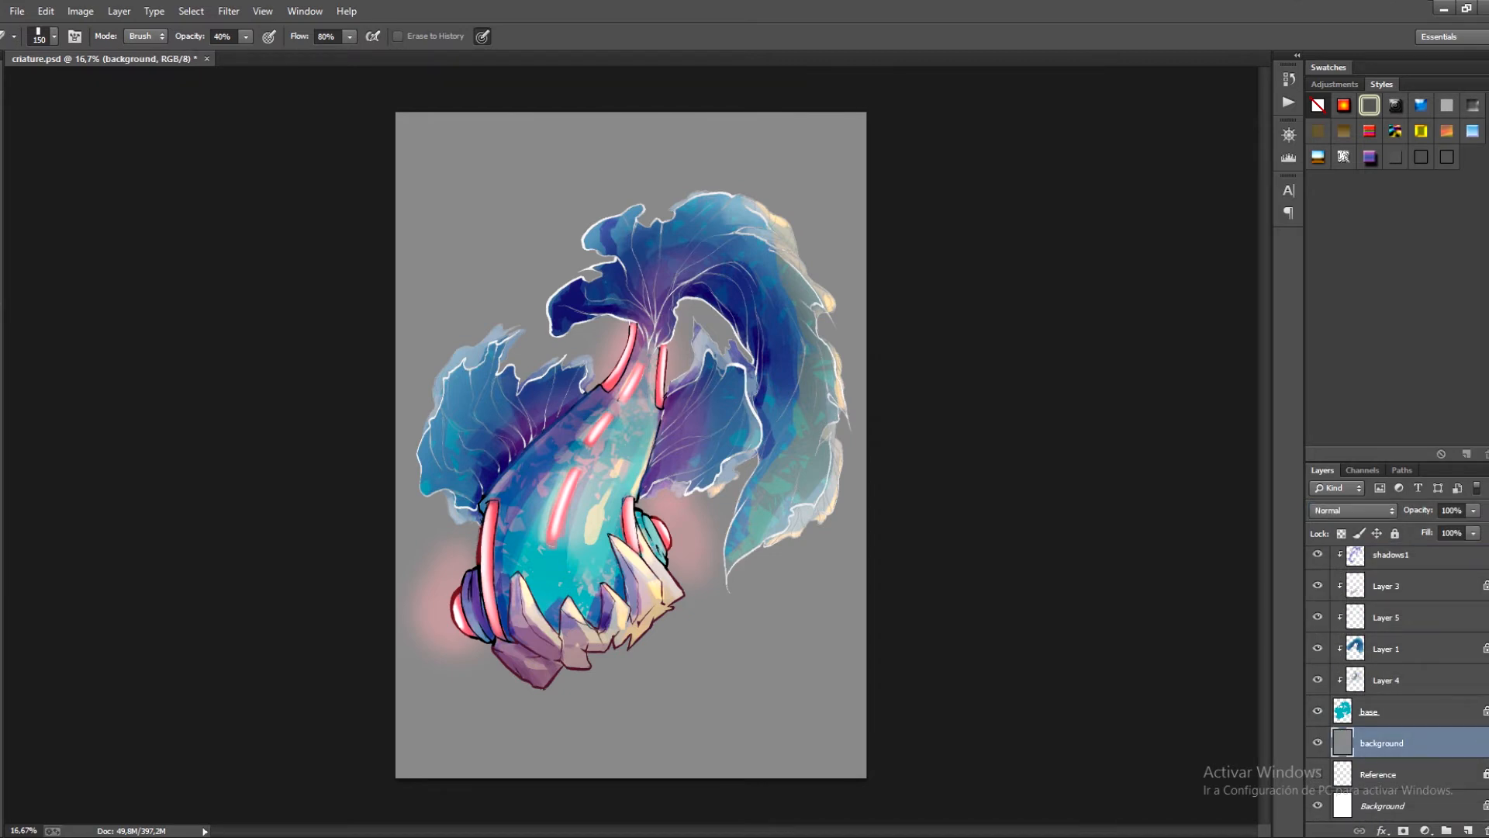
{"action": "key", "text": "ctrl+u"}
{"action": "left_click_drag", "start_coordinate": [1202, 410], "coordinate": [1168, 411]}
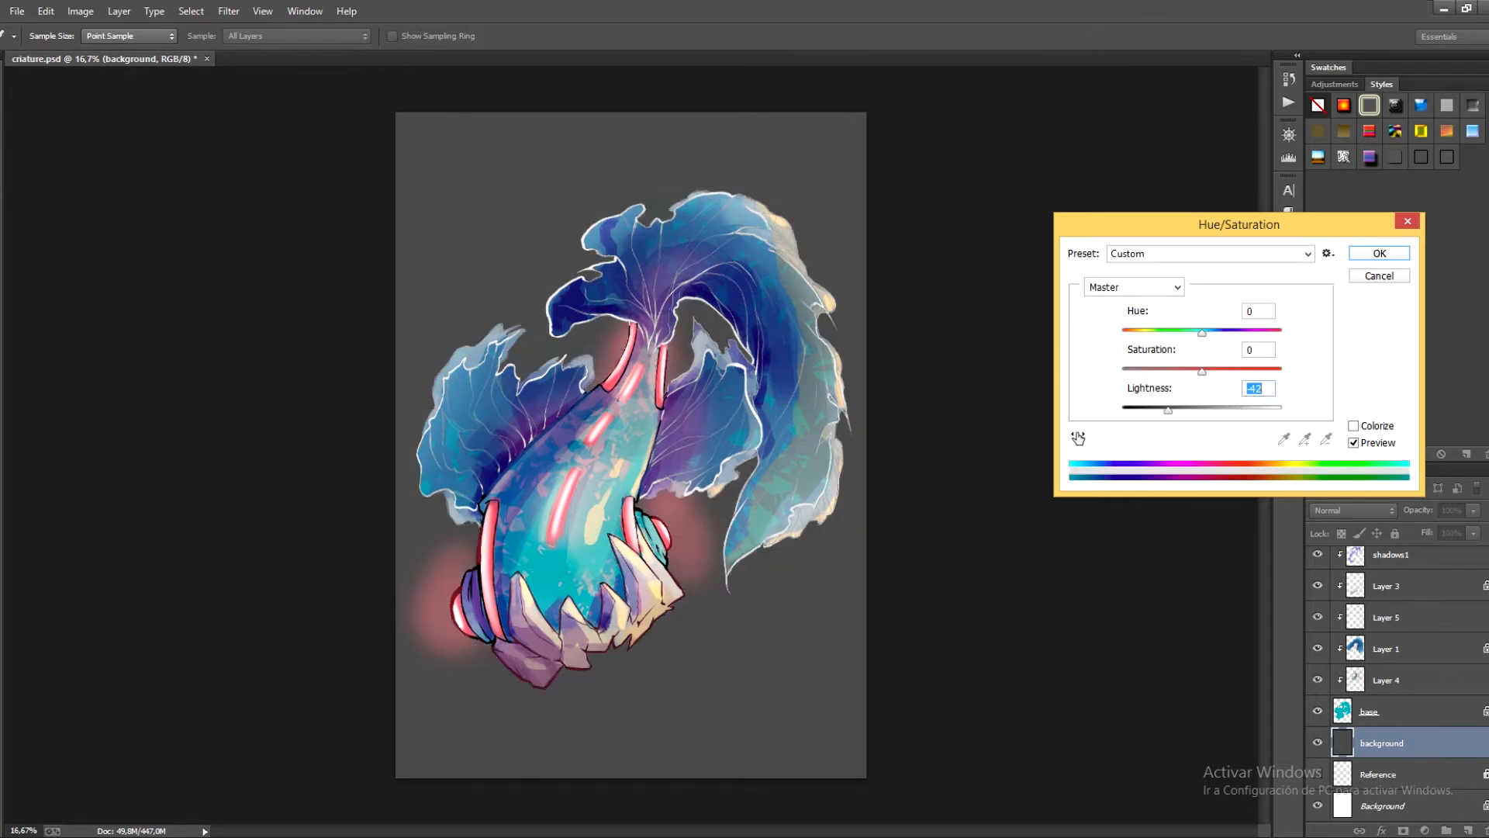
{"action": "key", "text": "Return"}
Lighten the right and lower-right side of the background with white radial gradients at 30% opacity.
{"action": "key", "text": "g"}
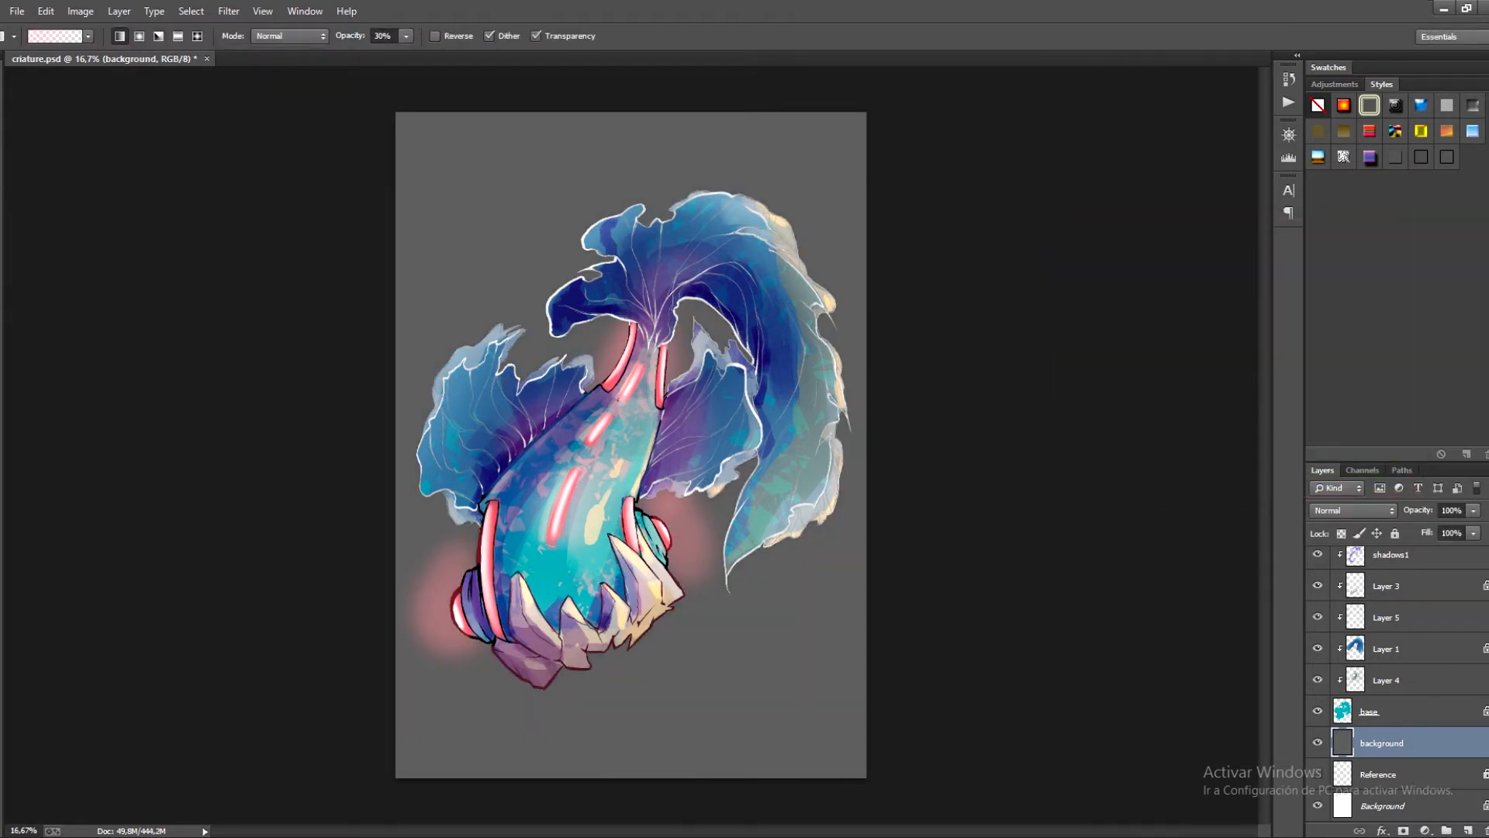
{"action": "left_click", "coordinate": [140, 37]}
{"action": "left_click_drag", "start_coordinate": [400, 117], "coordinate": [690, 419]}
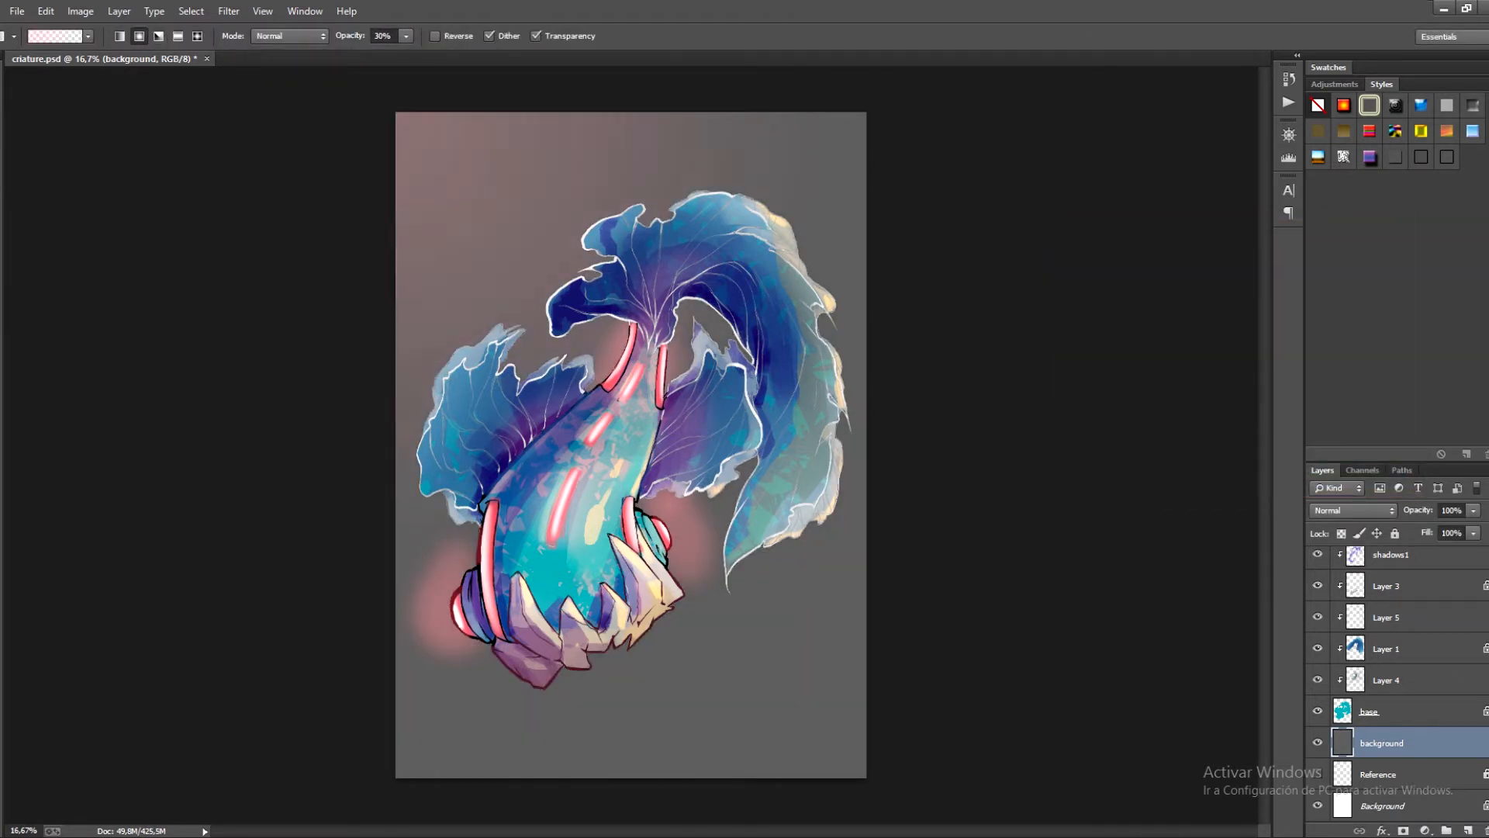
{"action": "key", "text": "ctrl+z"}
{"action": "key", "text": "x"}
{"action": "left_click_drag", "start_coordinate": [404, 126], "coordinate": [660, 490]}
{"action": "key", "text": "ctrl+z"}
{"action": "left_click_drag", "start_coordinate": [906, 774], "coordinate": [411, 144]}
{"action": "left_click_drag", "start_coordinate": [892, 473], "coordinate": [620, 167]}
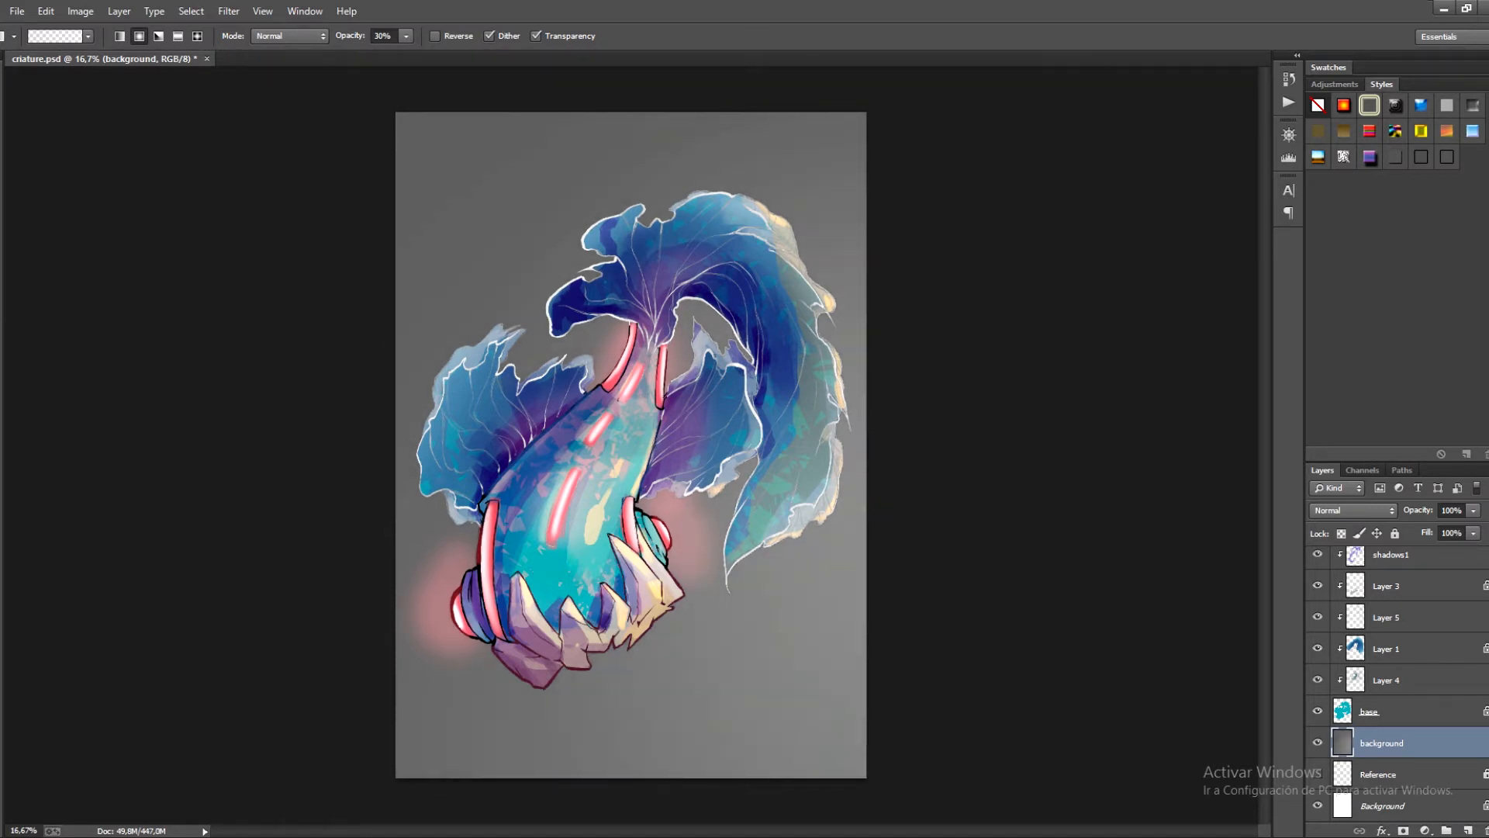
Create a new layer above ink copy and choose a harder brush at 25 px.
{"action": "scroll", "coordinate": [1396, 683], "scroll_direction": "up", "scroll_amount": 4}
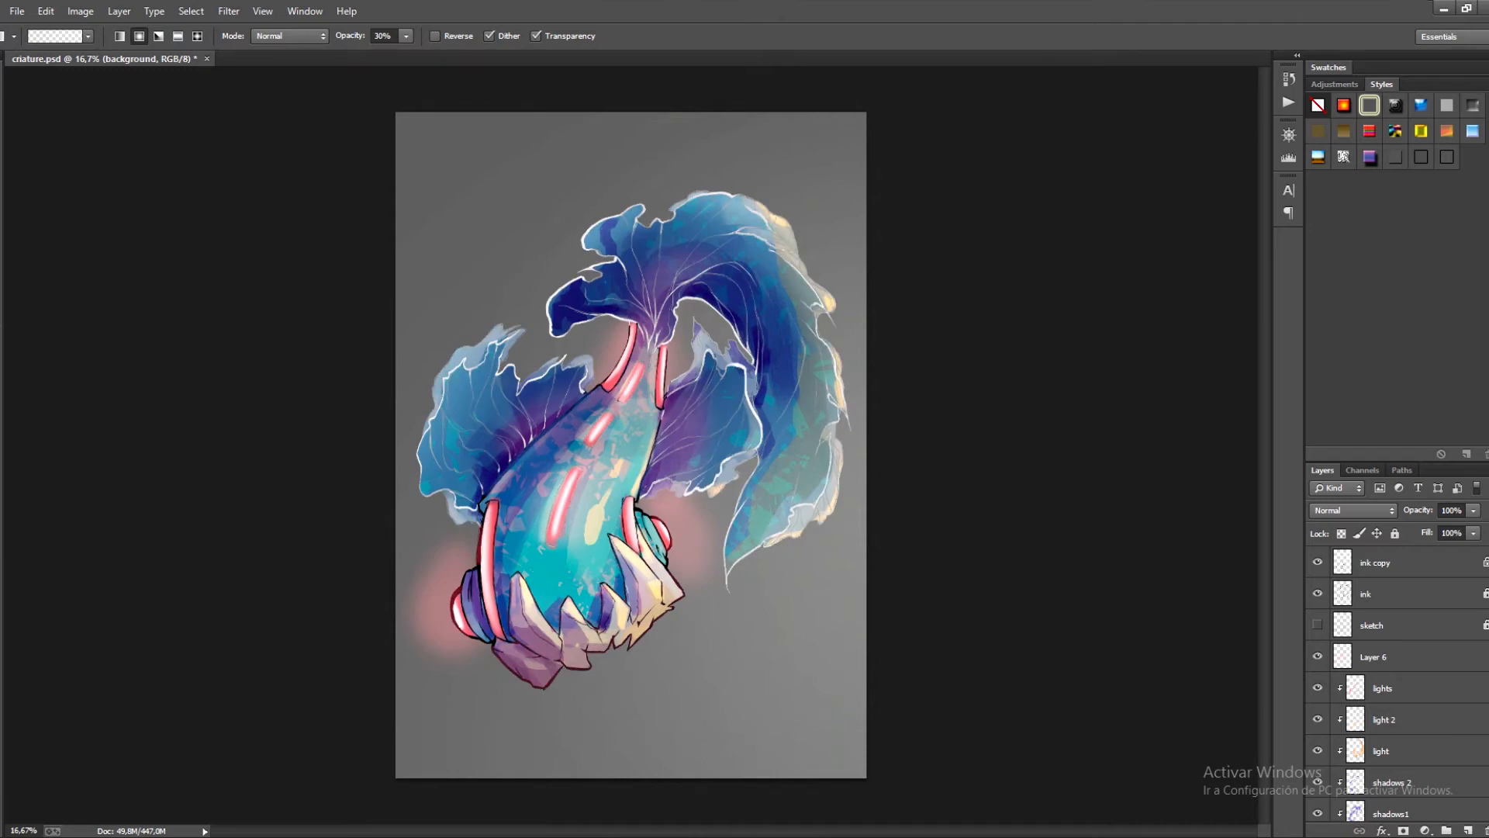
{"action": "key", "text": "ctrl+shift+alt+n"}
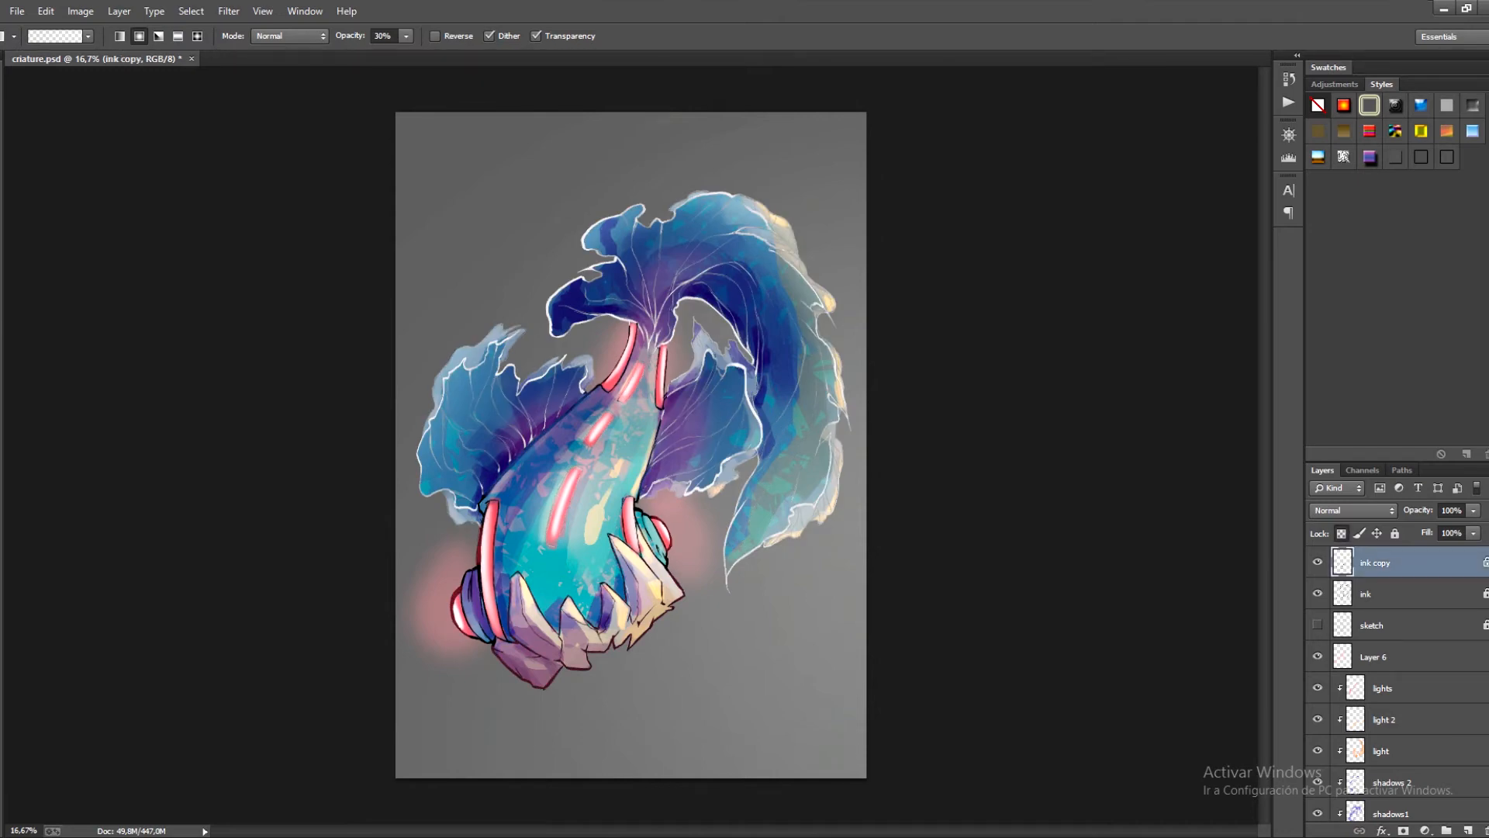
{"action": "key", "text": "ctrl+plus"}
{"action": "key", "text": "b"}
{"action": "left_click", "coordinate": [54, 37]}
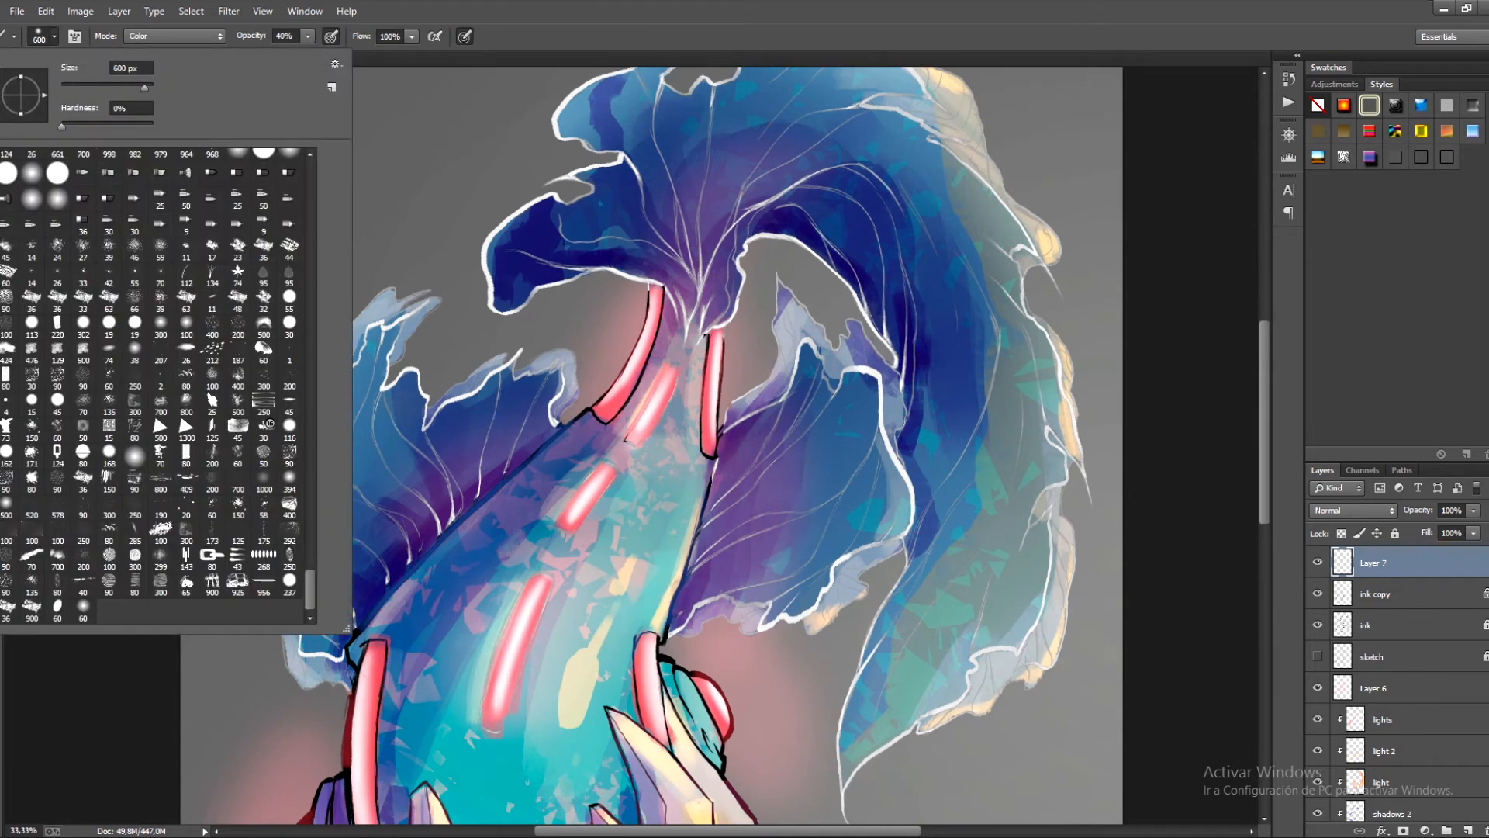
{"action": "double_click", "coordinate": [155, 373]}
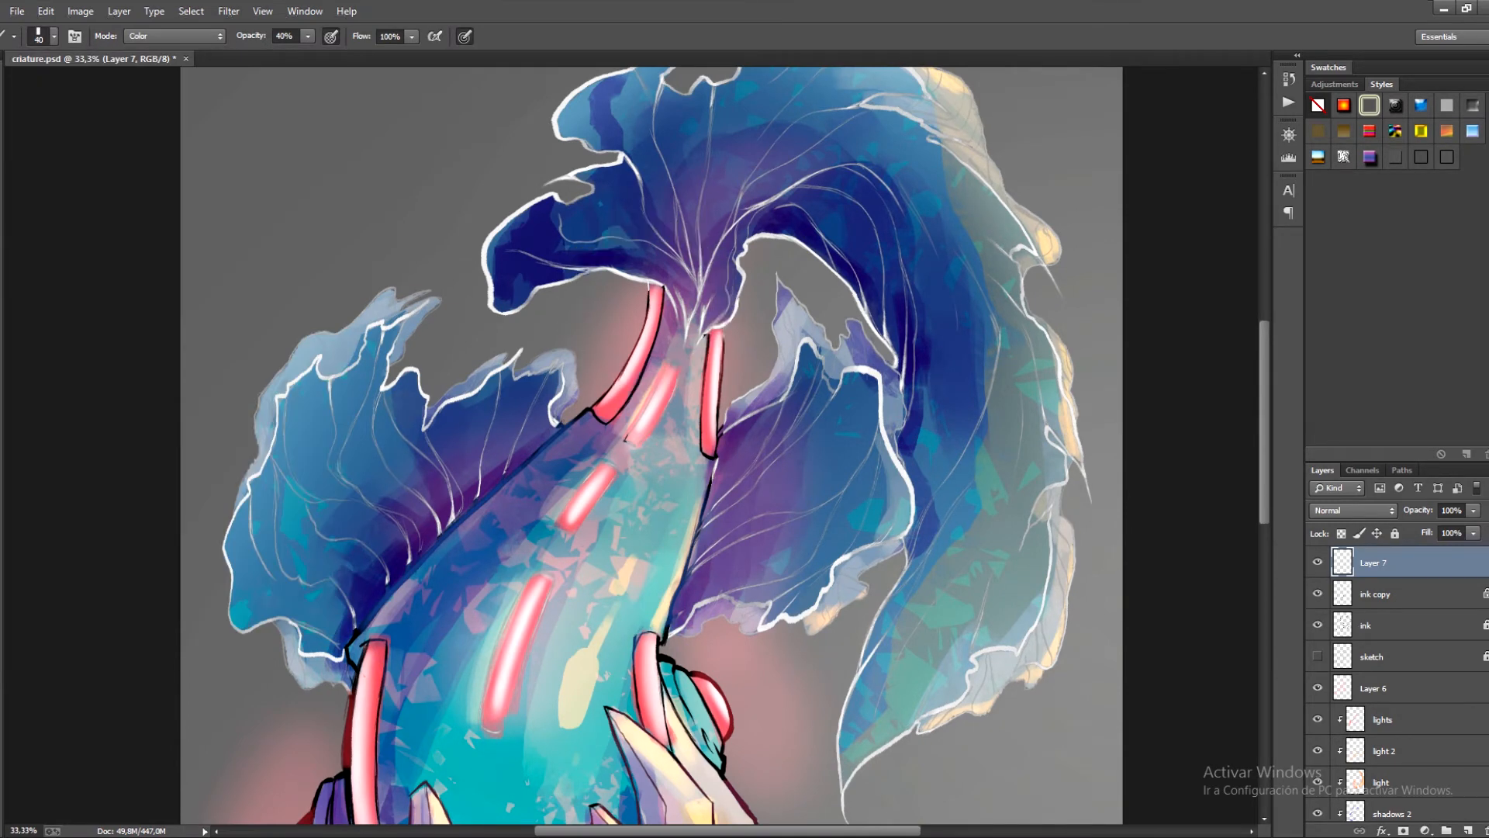
{"action": "key", "text": "bracketleft"}
{"action": "key", "text": "bracketleft"}
{"action": "key", "text": "bracketleft"}
Set the brush mode to Normal and retouch the outlines of the two tail bands with colours sampled from the artwork.
{"action": "left_click", "coordinate": [722, 356], "text": "alt"}
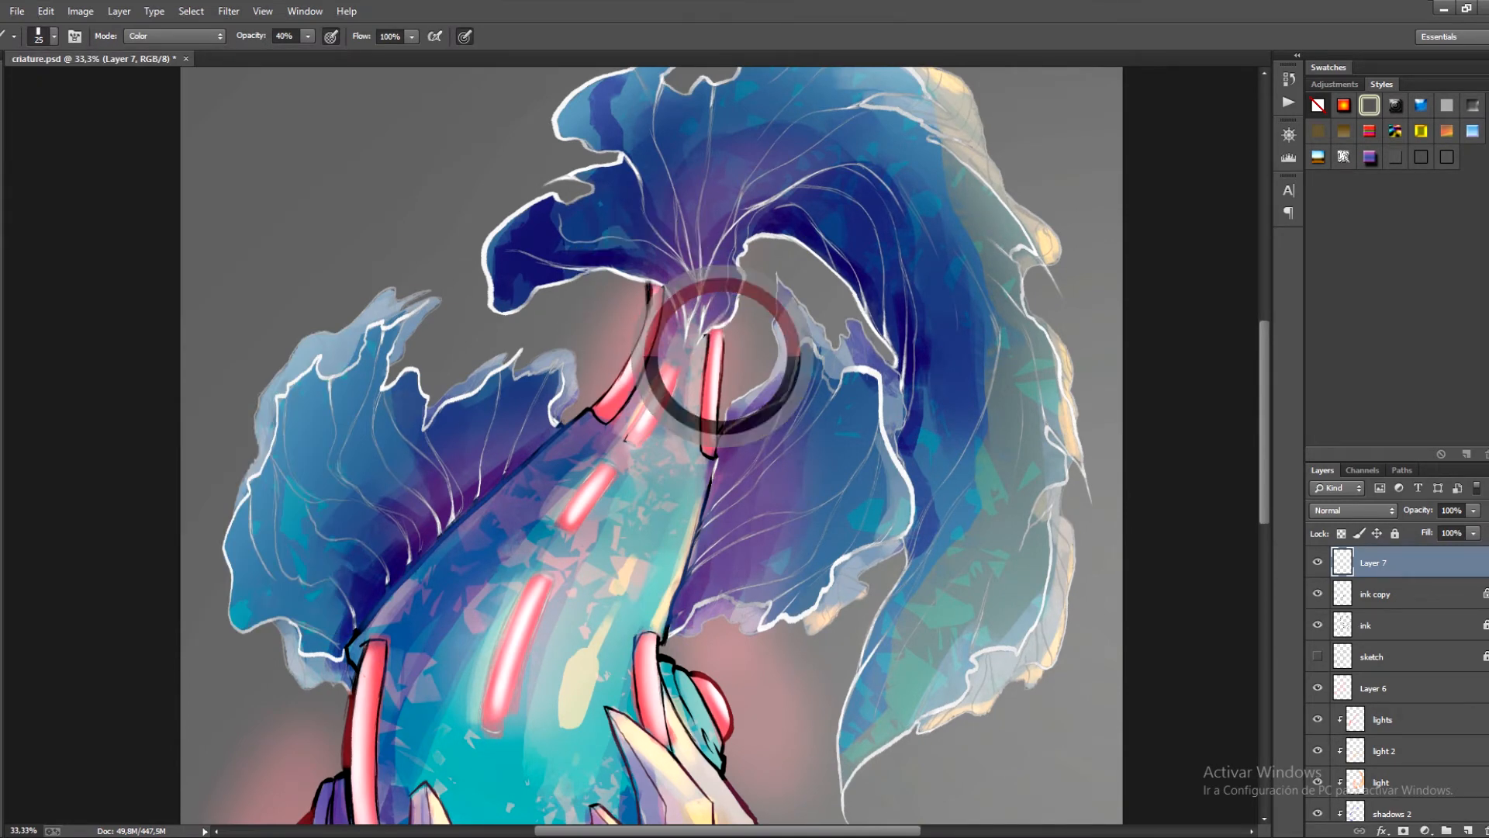
{"action": "left_click_drag", "start_coordinate": [725, 326], "coordinate": [723, 351]}
{"action": "left_click_drag", "start_coordinate": [650, 282], "coordinate": [653, 312]}
{"action": "left_click", "coordinate": [174, 36]}
{"action": "left_click", "coordinate": [147, 51]}
{"action": "left_click", "coordinate": [724, 335], "text": "alt"}
{"action": "mouse_move", "coordinate": [652, 294]}
{"action": "left_mouse_down"}
{"action": "mouse_move", "coordinate": [647, 323]}
{"action": "mouse_move", "coordinate": [662, 286]}
{"action": "mouse_move", "coordinate": [650, 322]}
{"action": "left_mouse_up"}
{"action": "left_click", "coordinate": [652, 319], "text": "alt"}
{"action": "left_click_drag", "start_coordinate": [656, 372], "coordinate": [692, 218]}
{"action": "left_click_drag", "start_coordinate": [754, 305], "coordinate": [749, 333]}
{"action": "left_click_drag", "start_coordinate": [754, 301], "coordinate": [747, 344]}
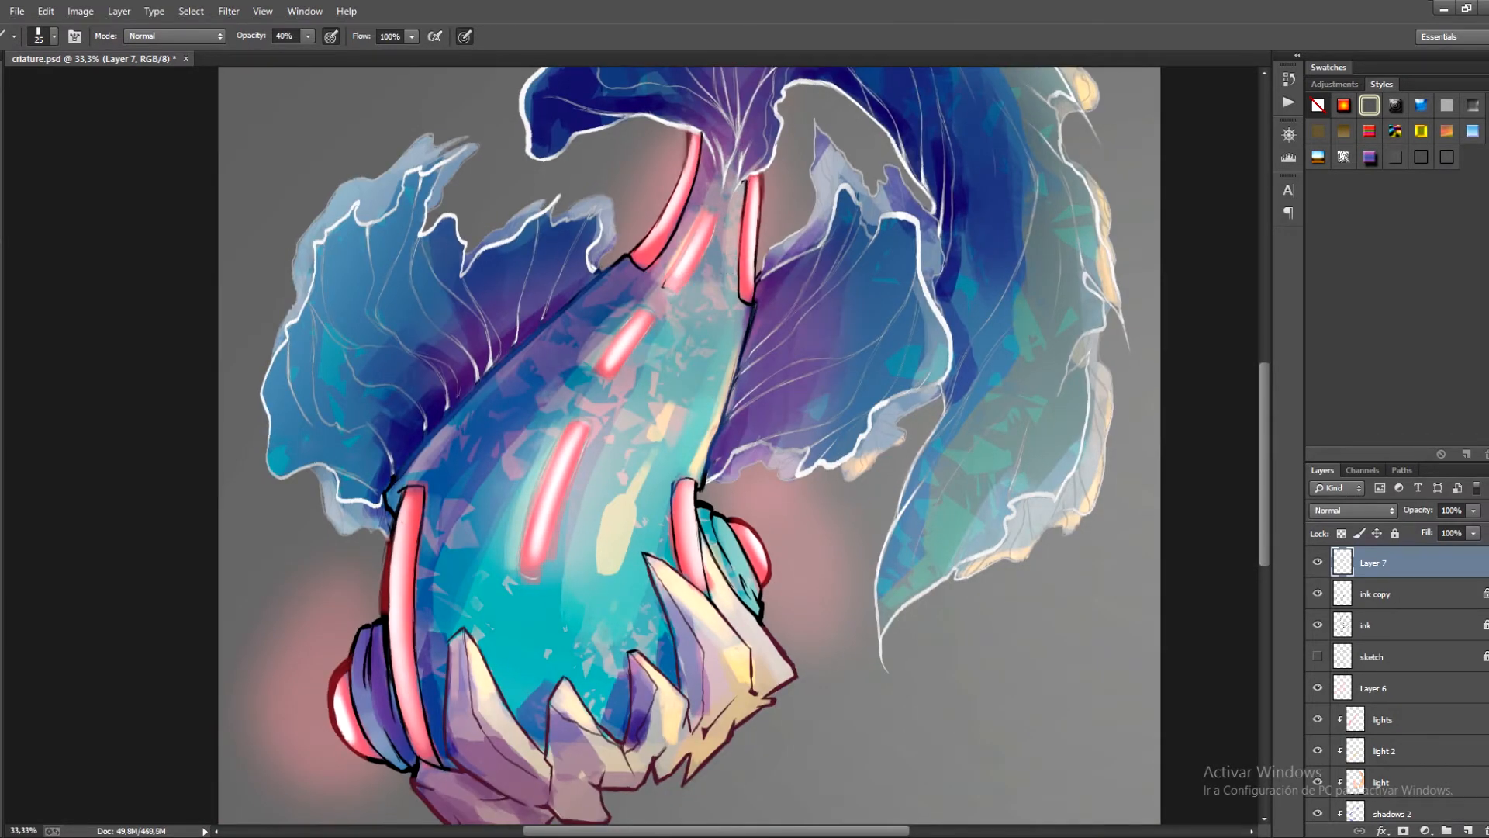
Thicken the dark outlines along both sides of the body with a sampled dark colour.
{"action": "left_click", "coordinate": [394, 477], "text": "alt"}
{"action": "mouse_move", "coordinate": [398, 478]}
{"action": "left_mouse_down"}
{"action": "mouse_move", "coordinate": [504, 358]}
{"action": "mouse_move", "coordinate": [624, 259]}
{"action": "left_mouse_up"}
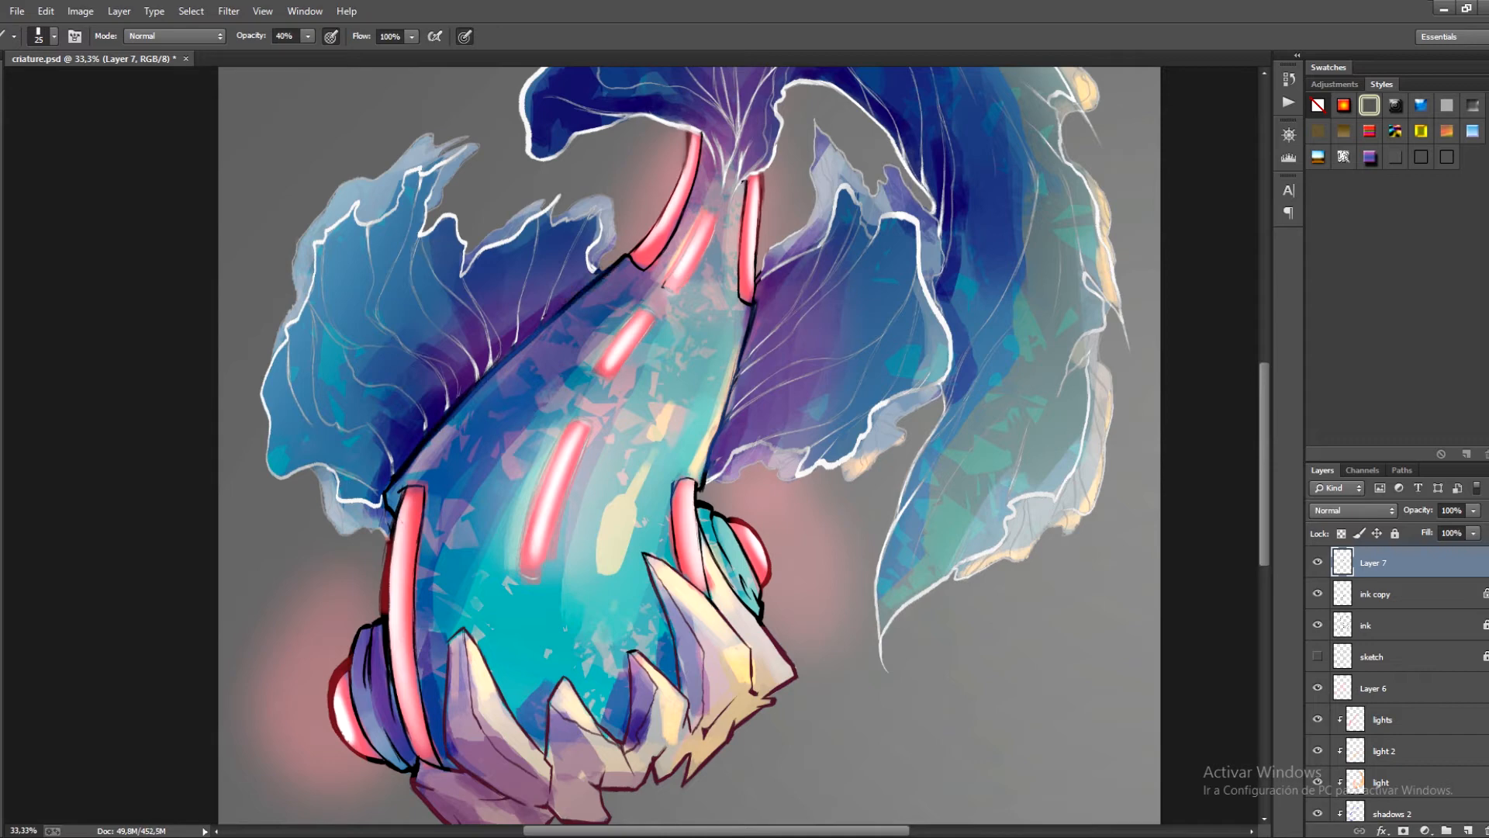
{"action": "left_click_drag", "start_coordinate": [718, 433], "coordinate": [704, 486]}
{"action": "left_click_drag", "start_coordinate": [719, 416], "coordinate": [706, 463]}
{"action": "left_click_drag", "start_coordinate": [754, 307], "coordinate": [749, 324]}
{"action": "left_click_drag", "start_coordinate": [698, 497], "coordinate": [739, 397]}
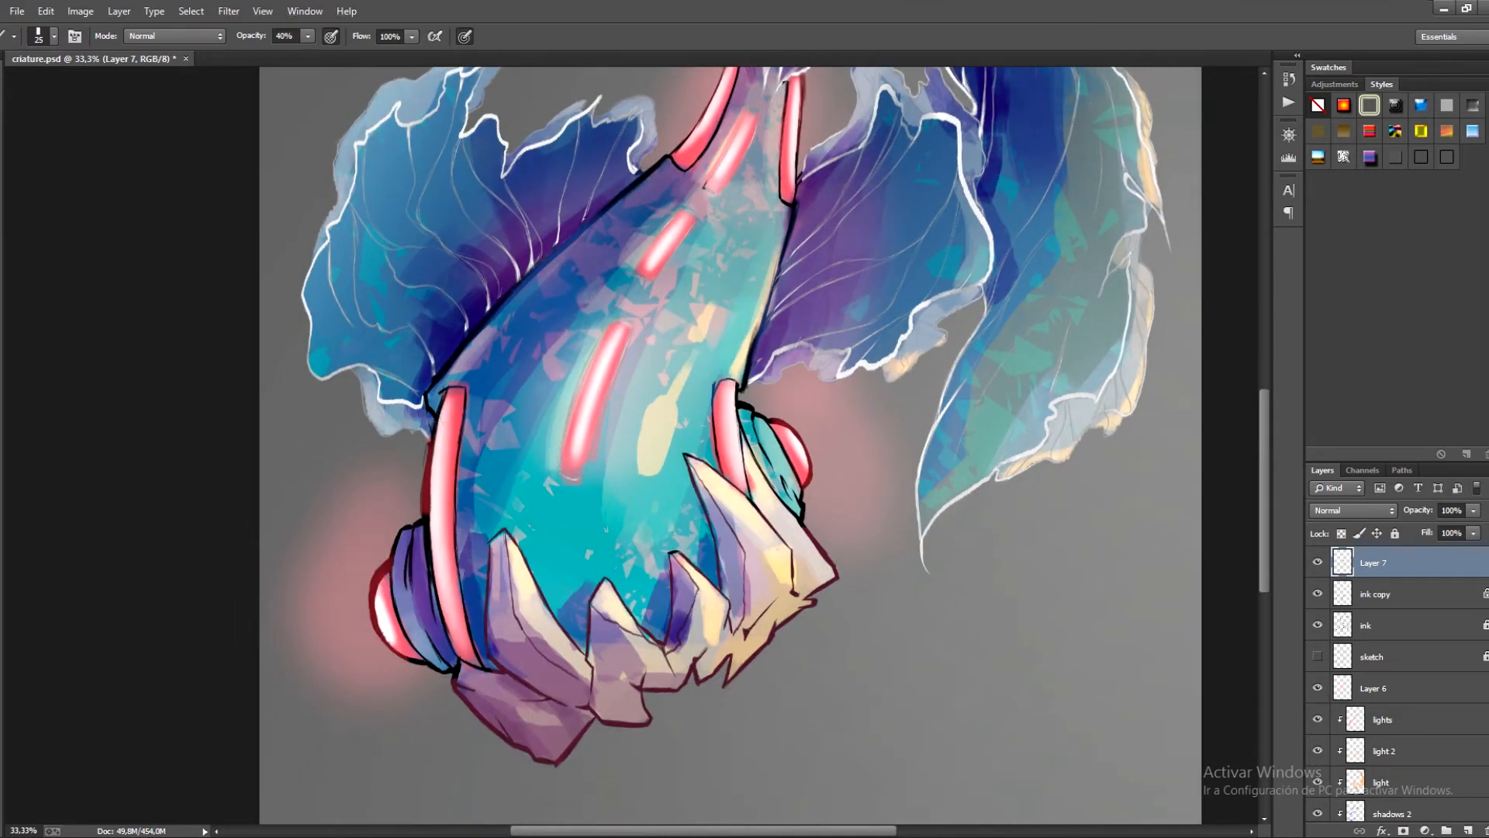
Retouch the outlines of the red bands beside both eyes, sampling a colour near the right eye's band.
{"action": "left_click_drag", "start_coordinate": [428, 520], "coordinate": [426, 548]}
{"action": "left_click_drag", "start_coordinate": [736, 383], "coordinate": [739, 405]}
{"action": "left_click", "coordinate": [754, 488], "text": "alt"}
{"action": "left_click_drag", "start_coordinate": [746, 467], "coordinate": [752, 490]}
{"action": "left_click_drag", "start_coordinate": [746, 467], "coordinate": [753, 498]}
Retouch the outlines and inner edges of the teeth with short strokes at 40% opacity.
{"action": "mouse_move", "coordinate": [514, 581]}
{"action": "left_mouse_down"}
{"action": "mouse_move", "coordinate": [518, 610]}
{"action": "mouse_move", "coordinate": [593, 685]}
{"action": "left_mouse_up"}
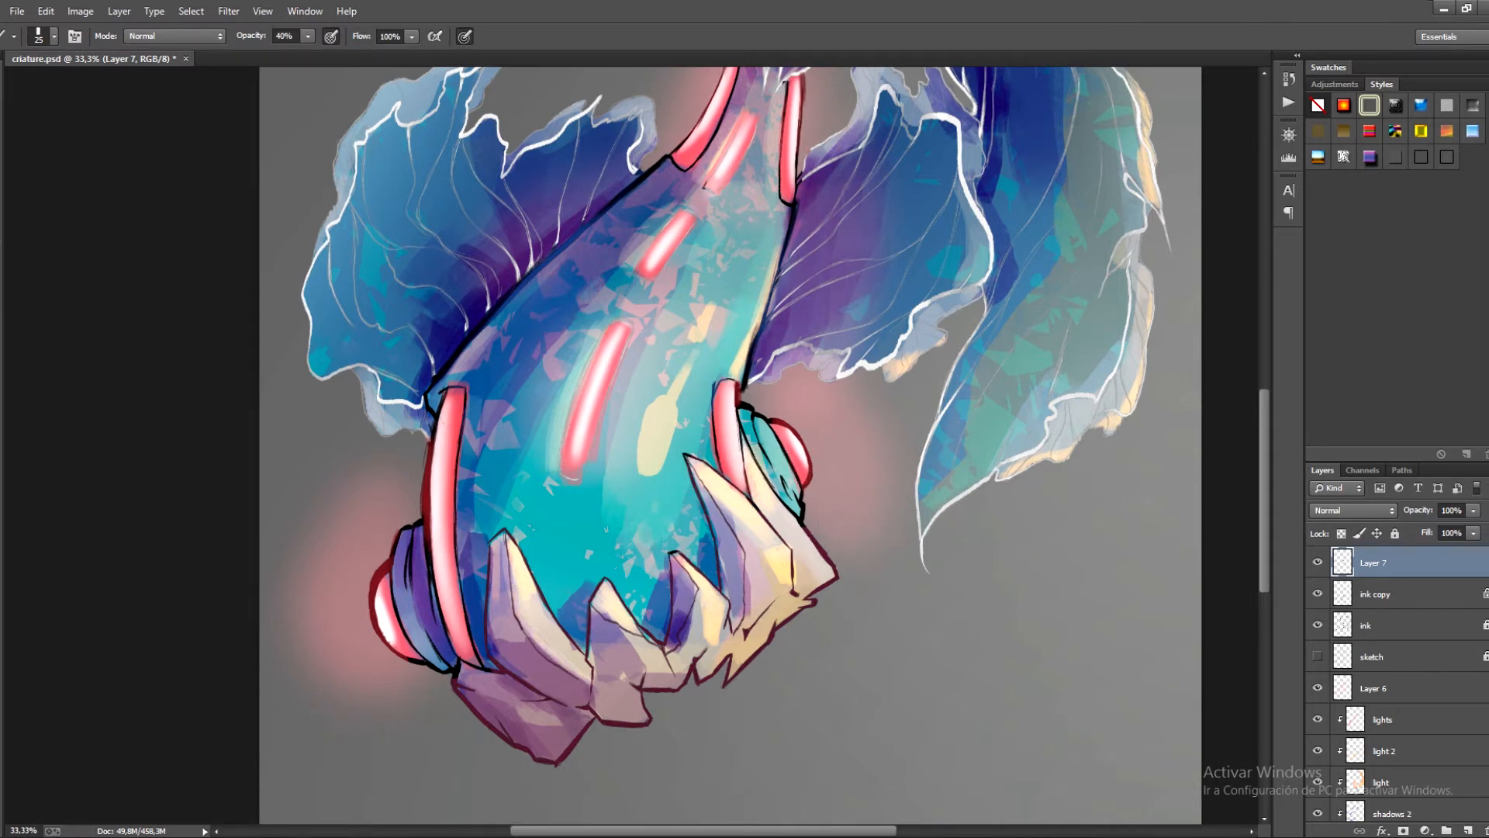
{"action": "left_click_drag", "start_coordinate": [714, 499], "coordinate": [739, 523]}
{"action": "left_click_drag", "start_coordinate": [748, 576], "coordinate": [748, 613]}
{"action": "mouse_move", "coordinate": [674, 570]}
{"action": "left_mouse_down"}
{"action": "mouse_move", "coordinate": [677, 645]}
{"action": "mouse_move", "coordinate": [677, 613]}
{"action": "left_mouse_up"}
{"action": "mouse_move", "coordinate": [676, 570]}
{"action": "left_mouse_down"}
{"action": "mouse_move", "coordinate": [689, 611]}
{"action": "mouse_move", "coordinate": [669, 652]}
{"action": "mouse_move", "coordinate": [665, 632]}
{"action": "left_mouse_up"}
{"action": "left_click_drag", "start_coordinate": [700, 511], "coordinate": [706, 536]}
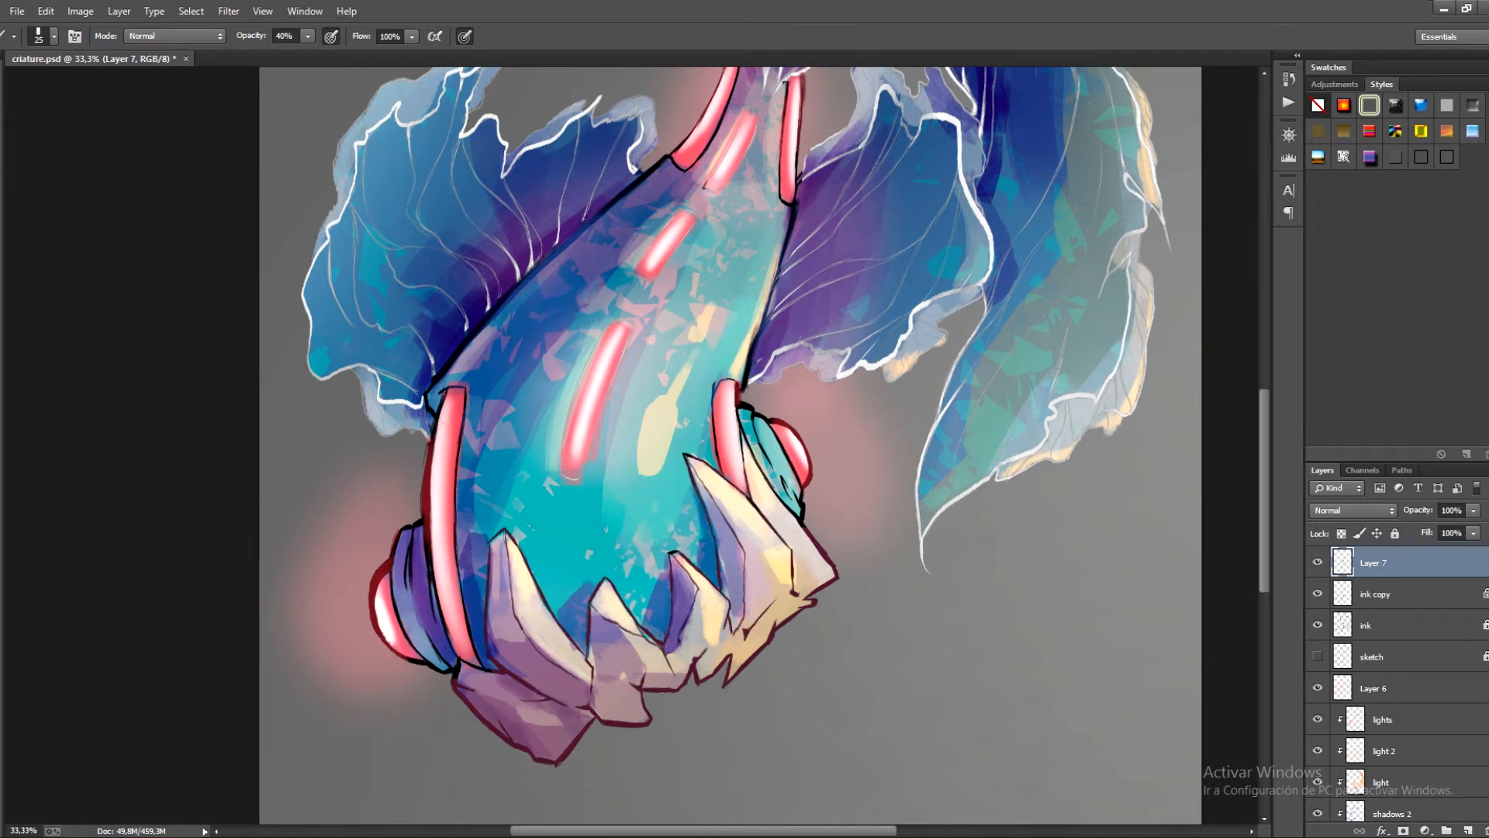
Retouch the jaw below the teeth and shade its yellowish lower-right edge with muted purple.
{"action": "mouse_move", "coordinate": [489, 630]}
{"action": "left_mouse_down"}
{"action": "mouse_move", "coordinate": [549, 691]}
{"action": "mouse_move", "coordinate": [495, 709]}
{"action": "left_mouse_up"}
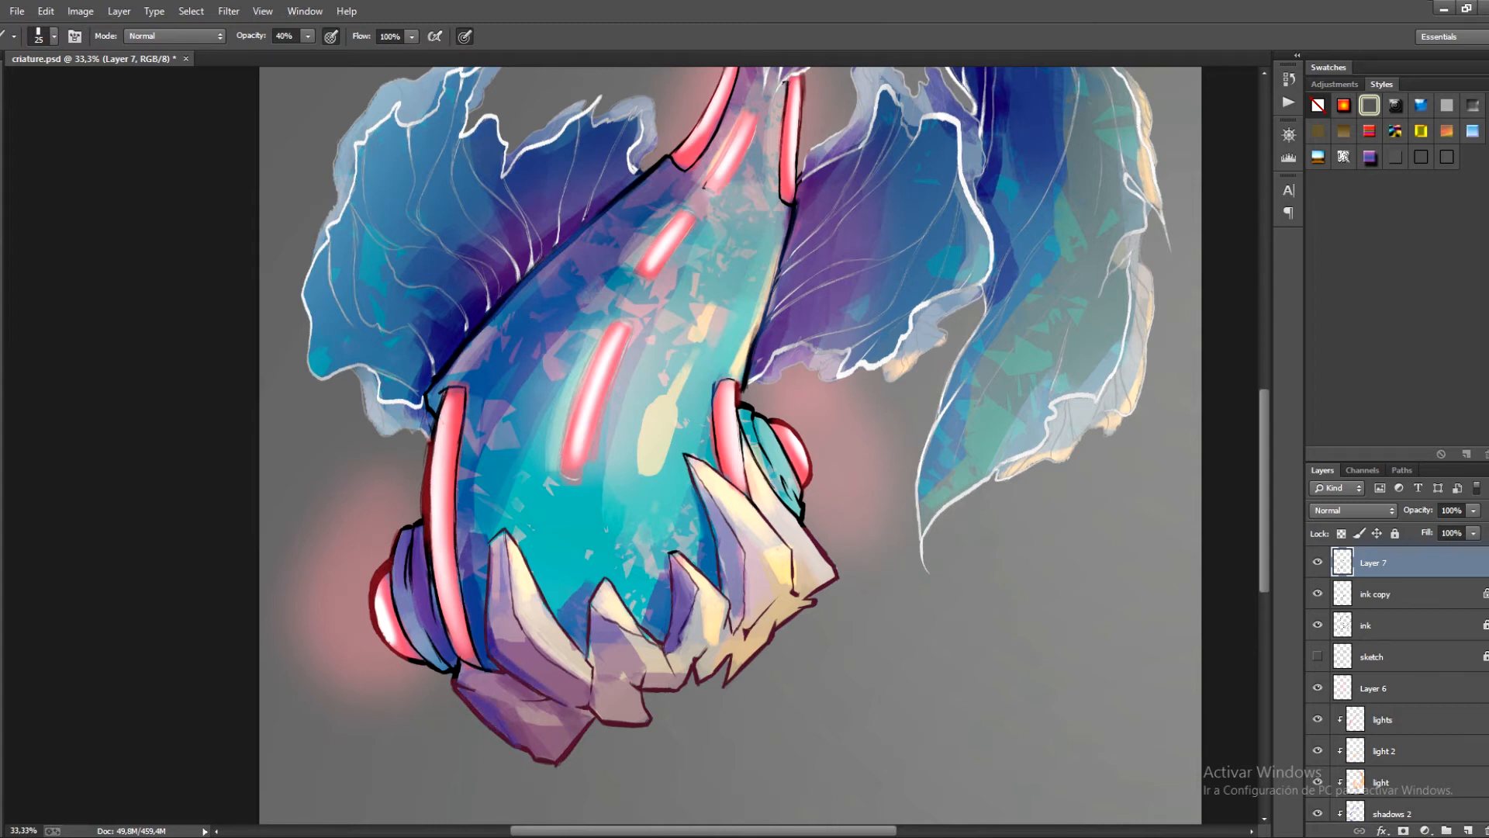
{"action": "left_click_drag", "start_coordinate": [592, 700], "coordinate": [609, 717]}
{"action": "mouse_move", "coordinate": [725, 645]}
{"action": "left_mouse_down"}
{"action": "mouse_move", "coordinate": [699, 672]}
{"action": "mouse_move", "coordinate": [724, 654]}
{"action": "left_mouse_up"}
{"action": "left_click_drag", "start_coordinate": [763, 627], "coordinate": [734, 669]}
{"action": "mouse_move", "coordinate": [790, 596]}
{"action": "left_mouse_down"}
{"action": "mouse_move", "coordinate": [753, 647]}
{"action": "mouse_move", "coordinate": [755, 624]}
{"action": "left_mouse_up"}
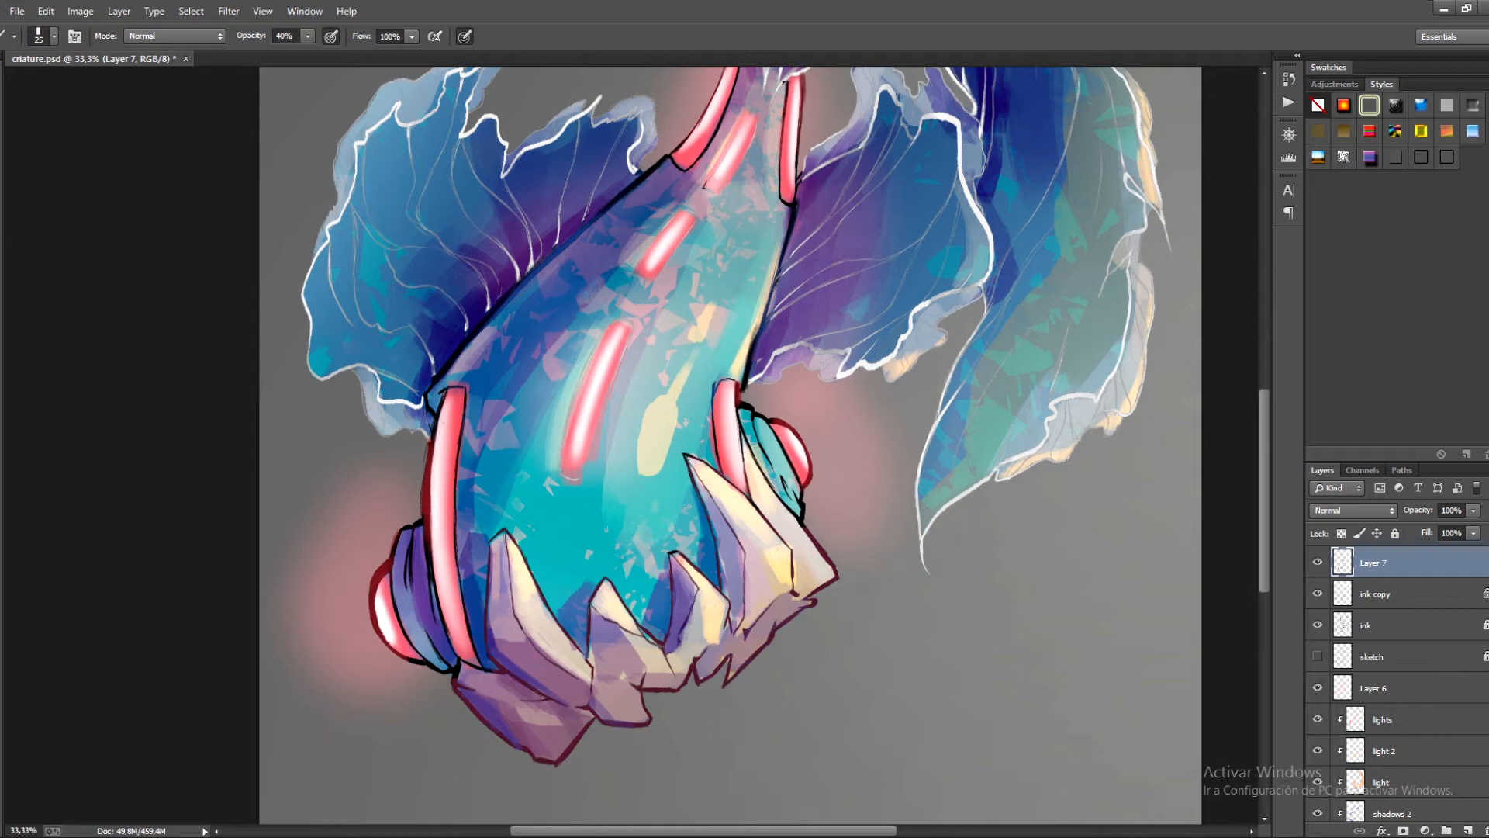
Compare the artwork with and without the top retouch layer and rename that layer as 1.
{"action": "key", "text": "ctrl+minus"}
{"action": "key", "text": "ctrl+minus"}
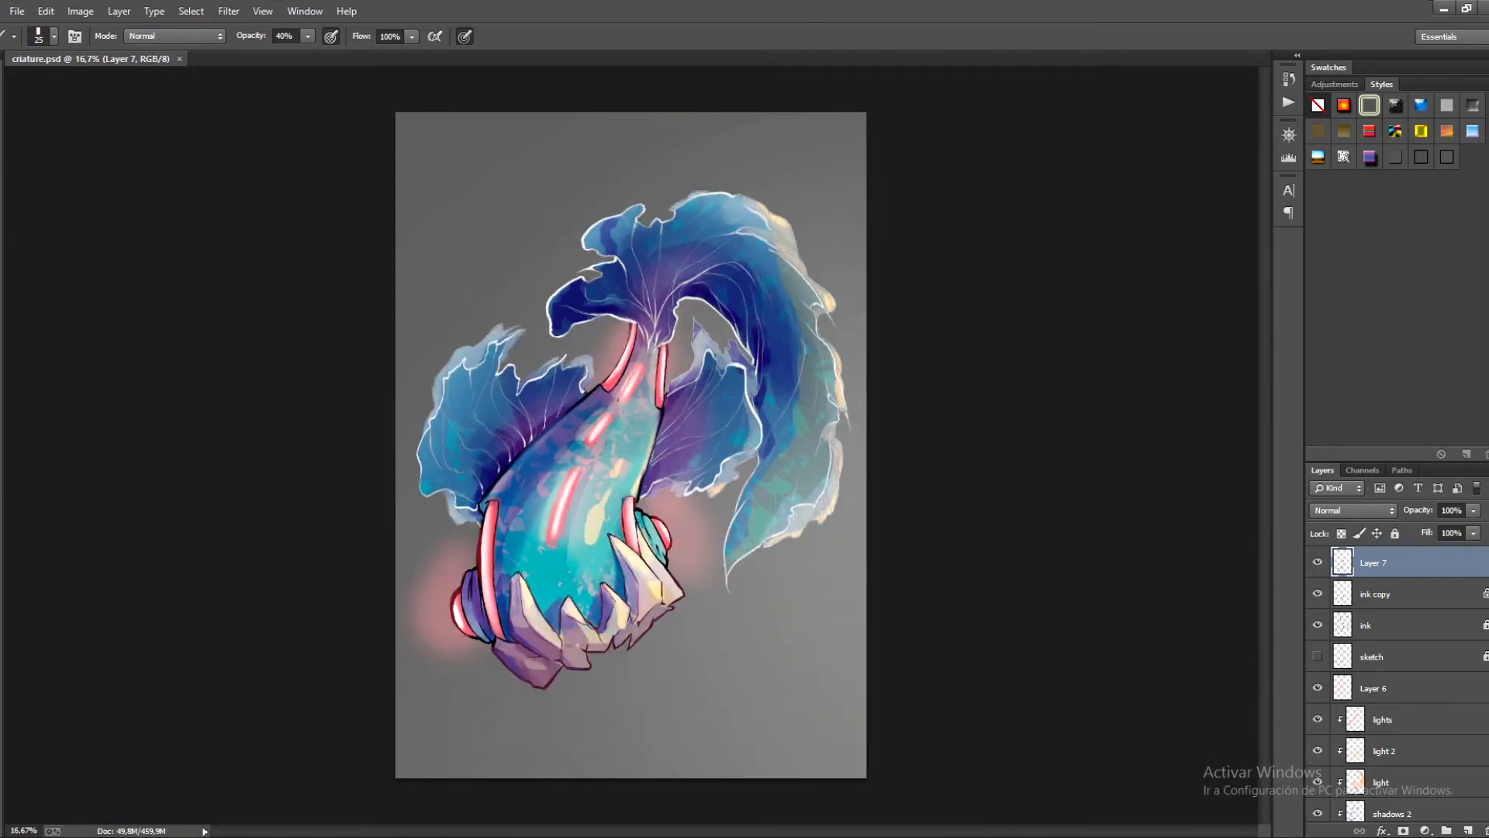
{"action": "left_click", "coordinate": [1318, 562]}
{"action": "left_click", "coordinate": [1318, 563]}
{"action": "double_click", "coordinate": [1373, 562]}
{"action": "type", "text": "1"}
{"action": "key", "text": "Return"}
Group all the creature's layers, from layer 1 down to base, leaving the background and reference layers outside.
{"action": "key", "text": "ctrl+g"}
{"action": "left_click", "coordinate": [1389, 612], "text": "shift"}
{"action": "left_click", "coordinate": [1388, 644], "text": "shift"}
{"action": "key", "text": "shift+alt+bracketleft"}
{"action": "key", "text": "shift+alt+bracketleft"}
{"action": "key", "text": "shift+alt+bracketleft"}
{"action": "key", "text": "shift+alt+bracketleft"}
{"action": "key", "text": "shift+alt+bracketleft"}
{"action": "key", "text": "shift+alt+bracketleft"}
{"action": "key", "text": "shift+alt+bracketleft"}
{"action": "key", "text": "shift+alt+bracketleft"}
{"action": "key", "text": "shift+alt+bracketleft"}
{"action": "key", "text": "shift+alt+bracketleft"}
{"action": "key", "text": "shift+alt+bracketleft"}
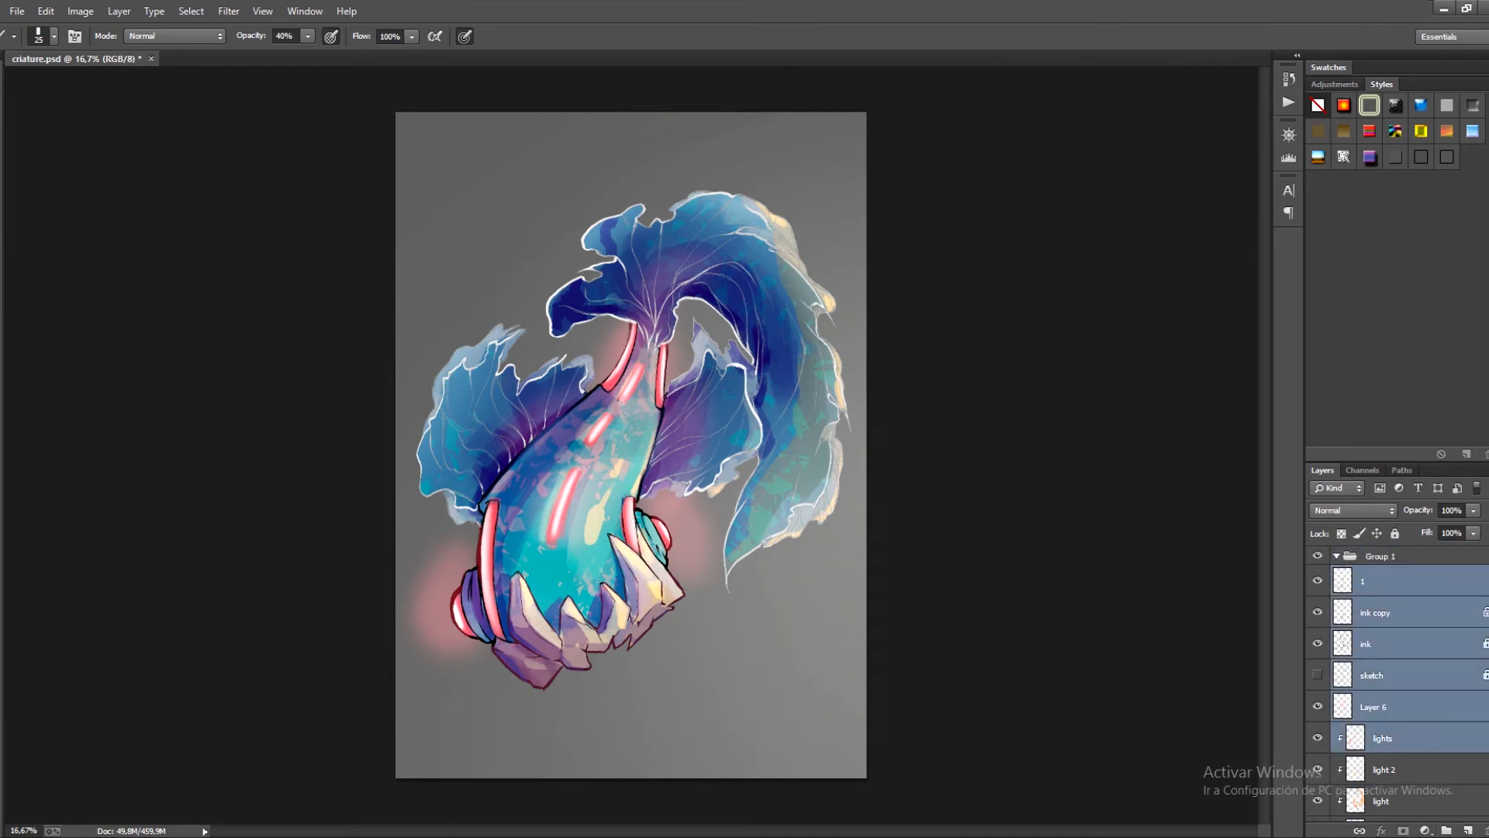
{"action": "key", "text": "shift+alt+bracketleft"}
{"action": "key", "text": "shift+alt+bracketleft"}
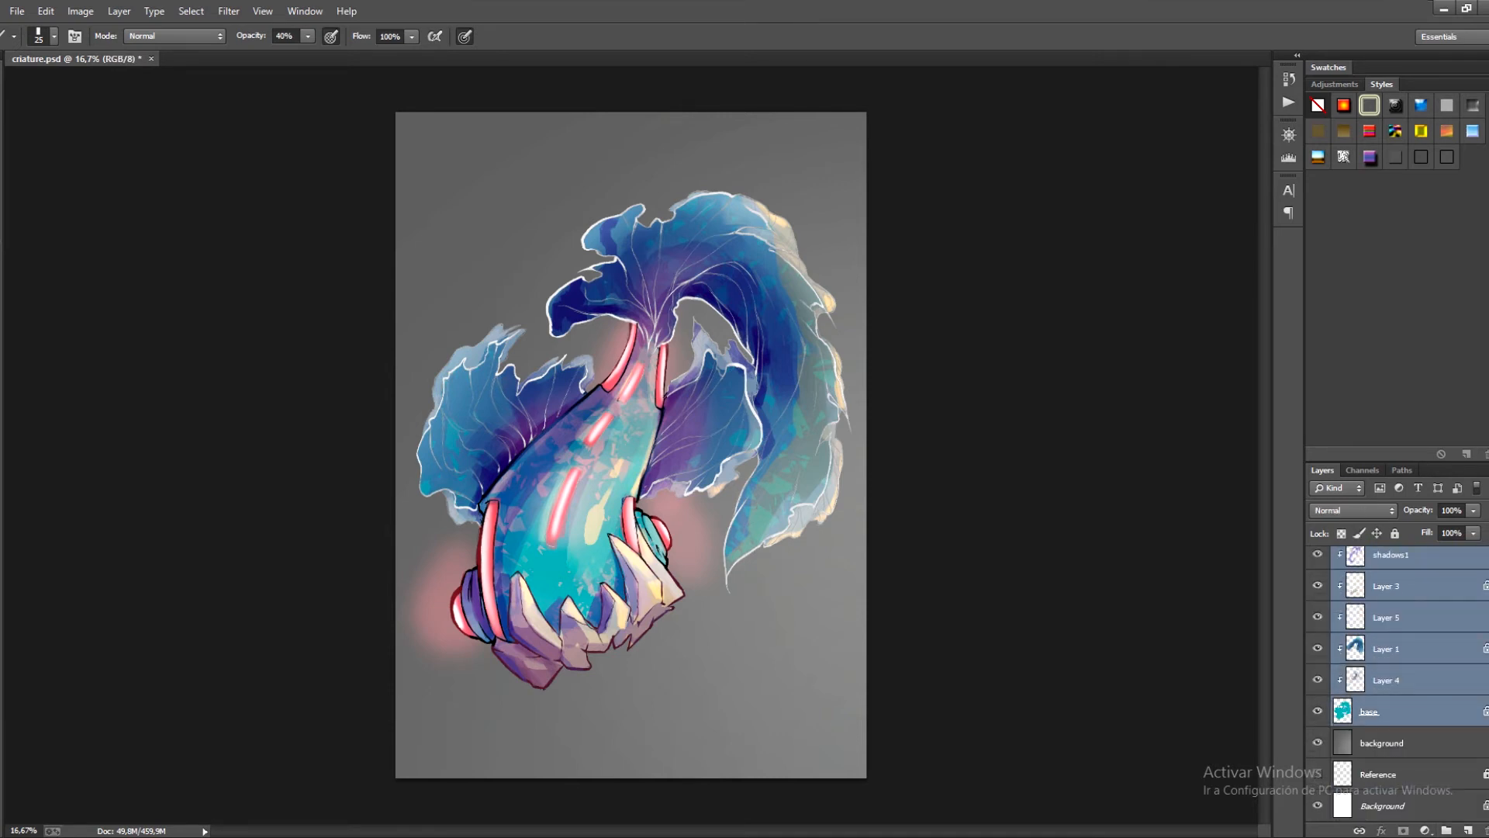
{"action": "key", "text": "ctrl+g"}
Unlock the locked layers inside Group 1, from ink copy downward, so the group can be transformed.
{"action": "key", "text": "ctrl+t"}
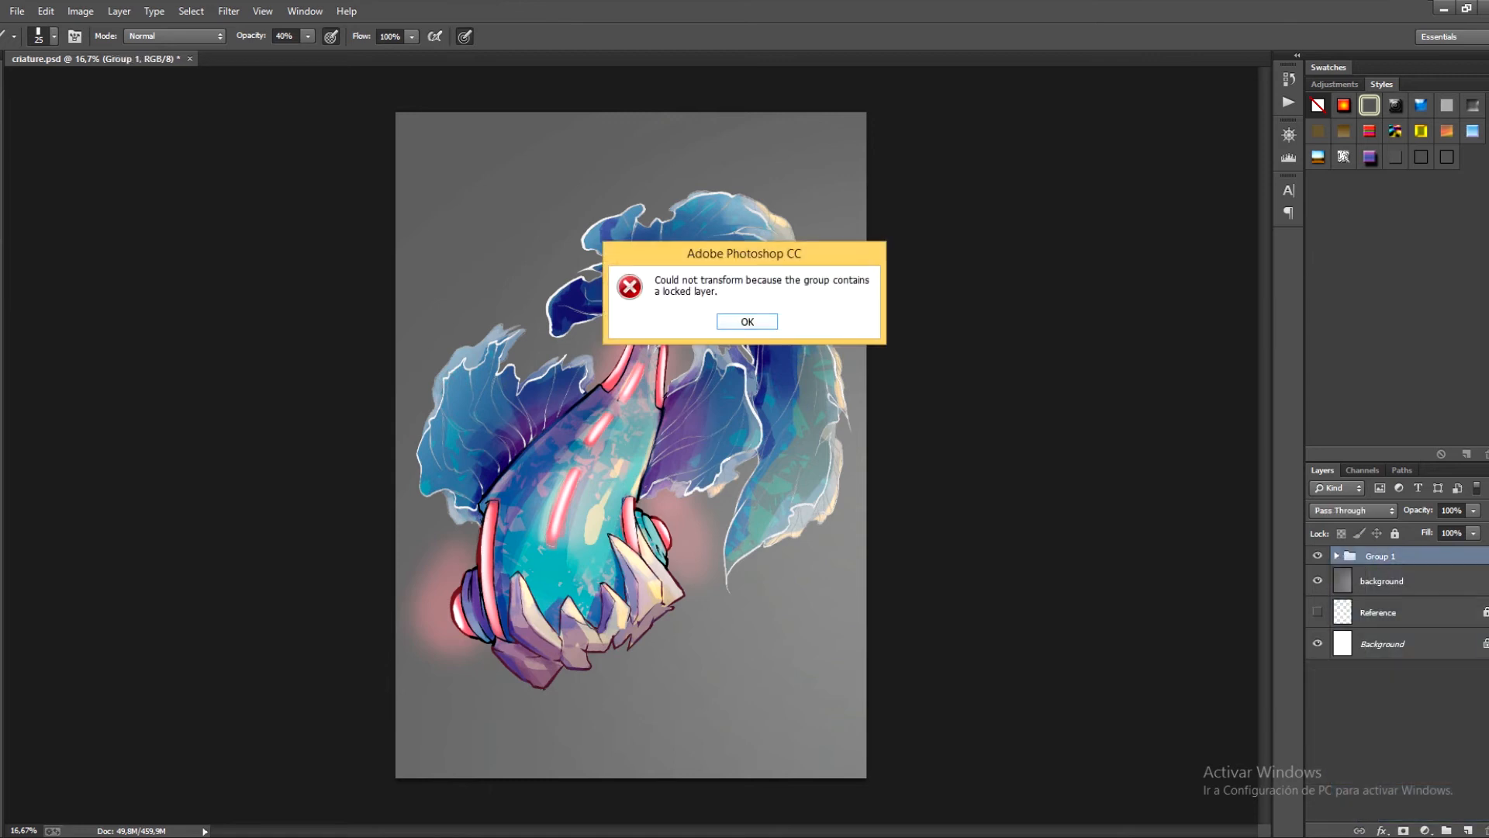
{"action": "key", "text": "Return"}
{"action": "left_click", "coordinate": [1336, 555]}
{"action": "left_click", "coordinate": [1389, 612]}
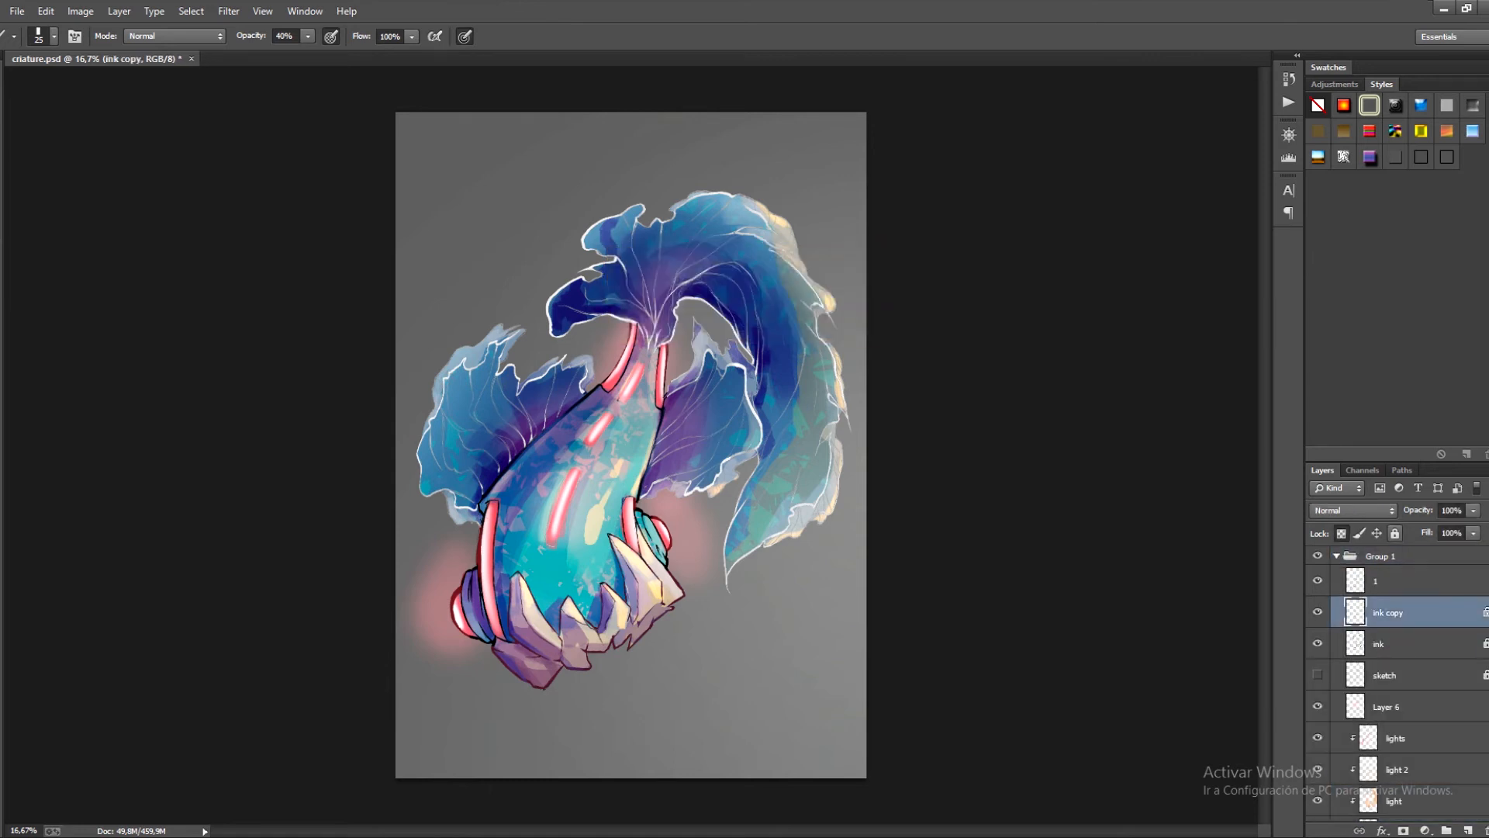
{"action": "key", "text": "alt+bracketleft"}
{"action": "key", "text": "alt+bracketleft"}
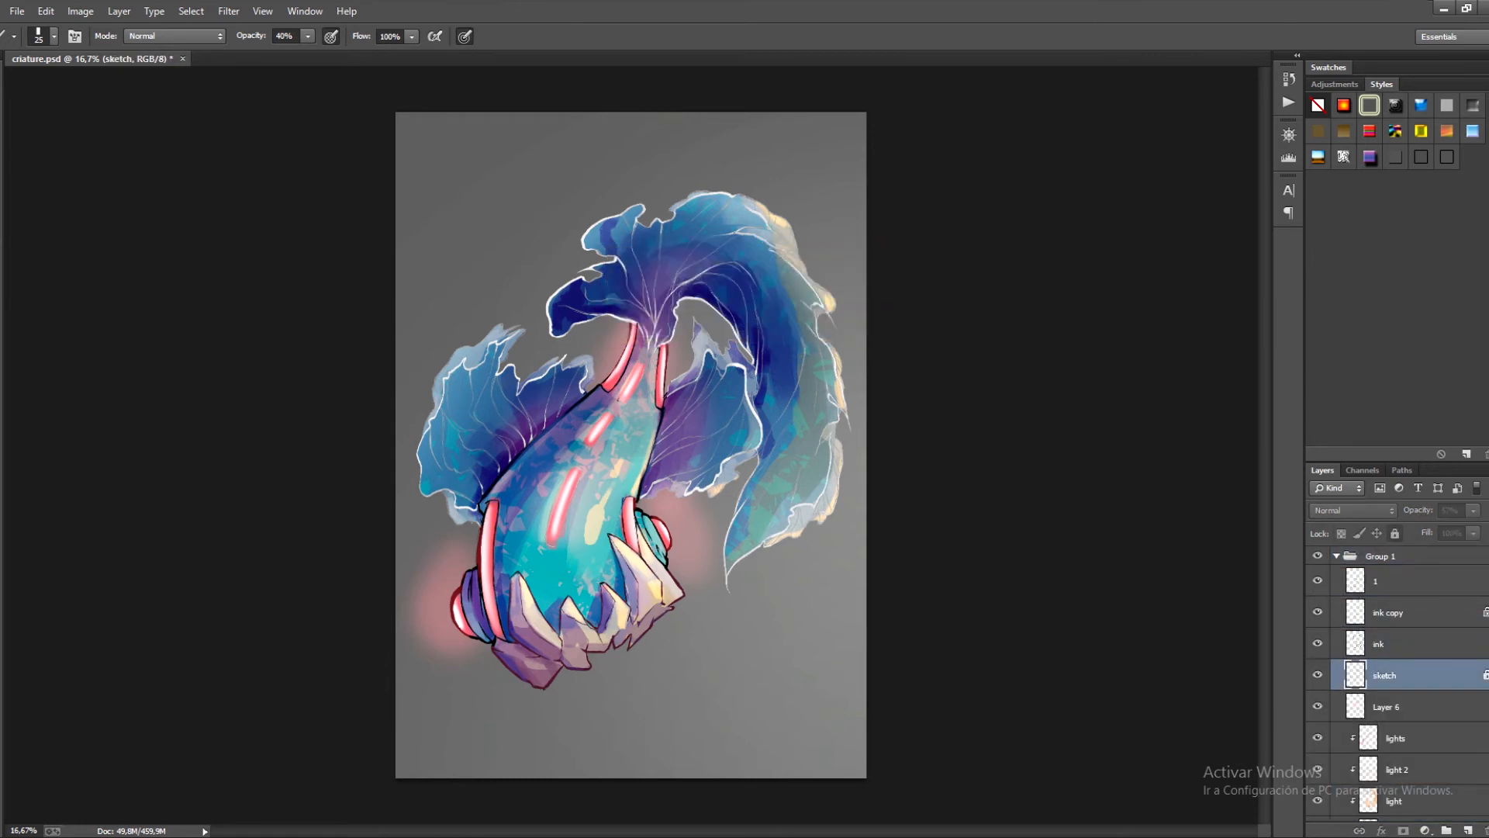
{"action": "key", "text": "alt+bracketright"}
{"action": "key", "text": "alt+bracketright"}
{"action": "key", "text": "alt+bracketleft"}
{"action": "key", "text": "alt+bracketleft"}
{"action": "key", "text": "alt+bracketleft"}
{"action": "key", "text": "alt+bracketleft"}
{"action": "key", "text": "alt+bracketleft"}
{"action": "key", "text": "alt+bracketleft"}
{"action": "key", "text": "alt+bracketleft"}
{"action": "key", "text": "alt+bracketleft"}
{"action": "key", "text": "alt+bracketleft"}
{"action": "key", "text": "alt+bracketleft"}
{"action": "key", "text": "alt+bracketleft"}
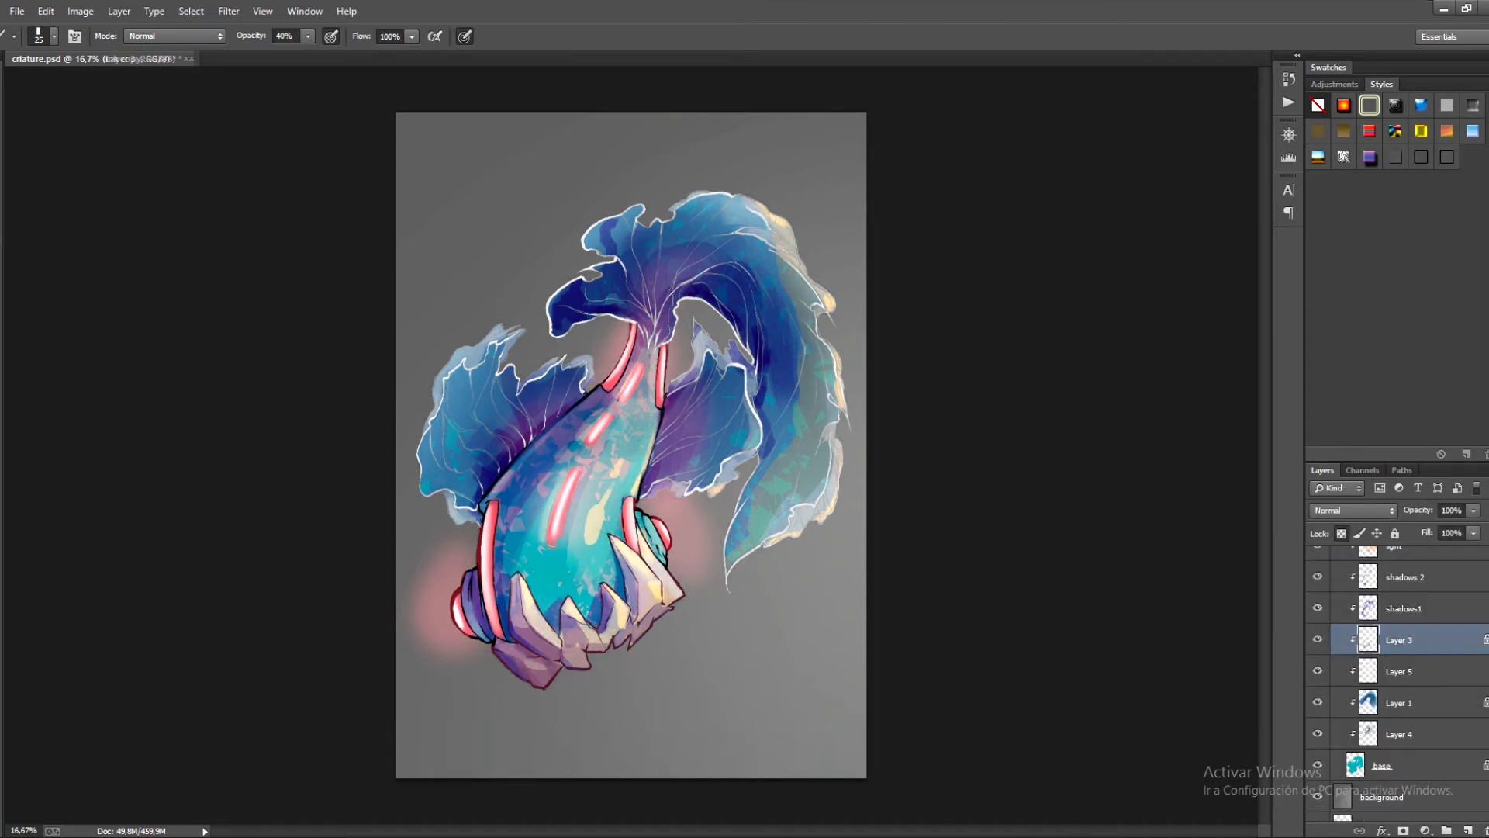
{"action": "key", "text": "alt+period"}
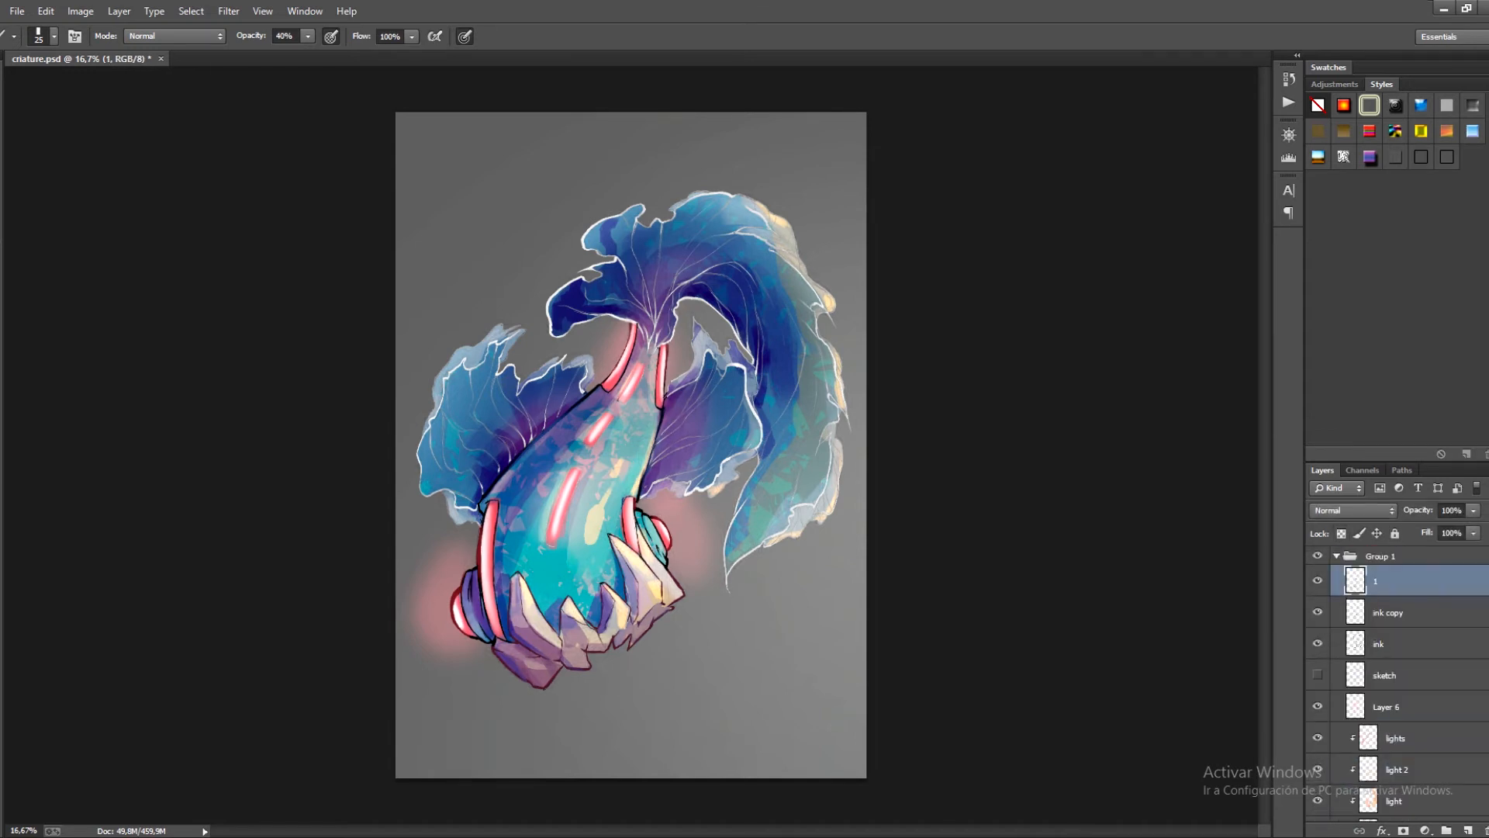
{"action": "key", "text": "ctrl+shift+alt+e"}
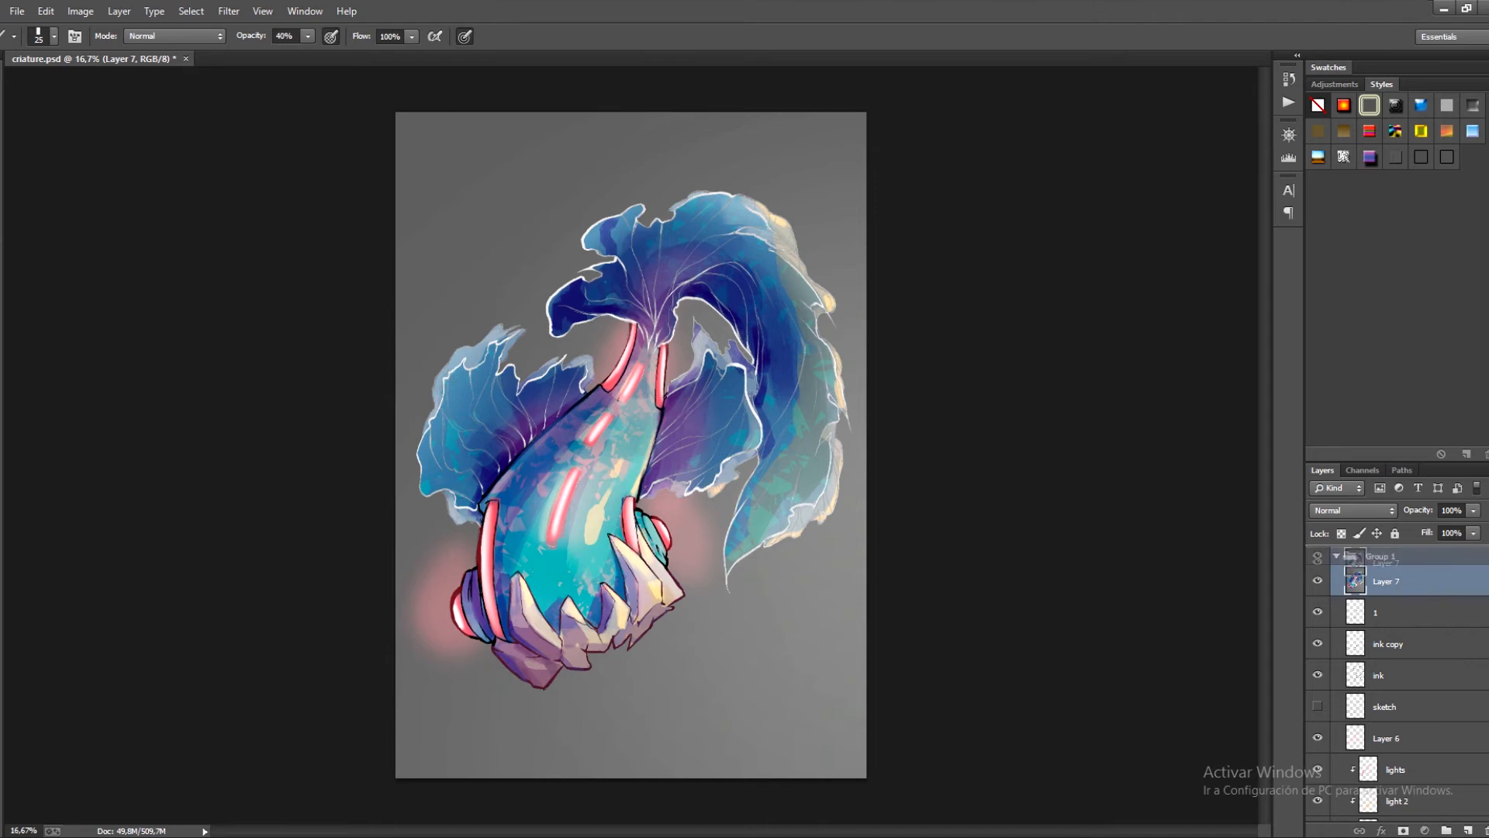
{"action": "key", "text": "ctrl+shift+bracketright"}
{"action": "key", "text": "ctrl+t"}
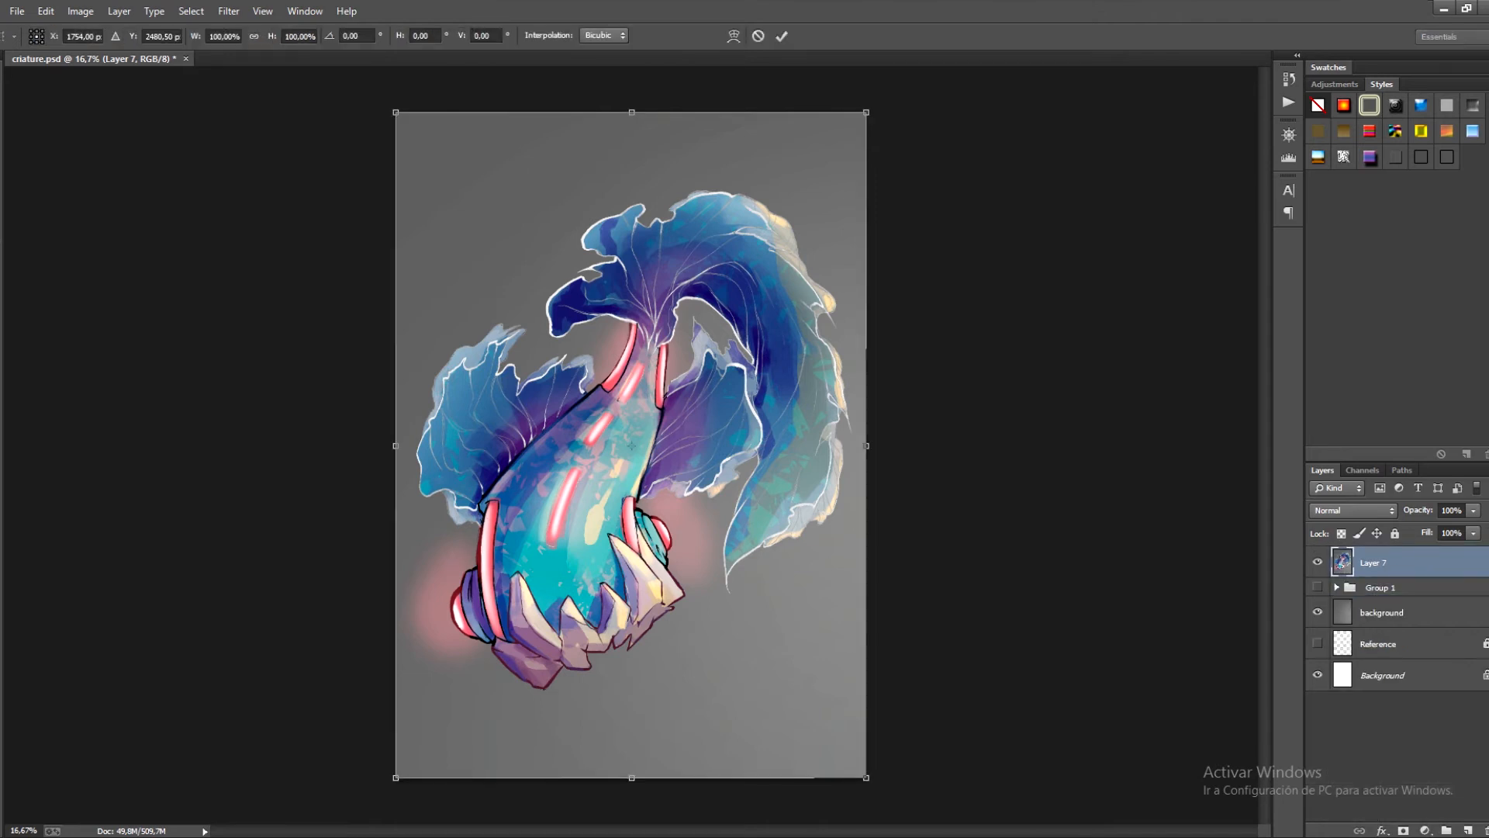
{"action": "key", "text": "Escape"}
{"action": "key", "text": "Delete"}
Stamp only Group 1 into a merged layer above it, restore both backgrounds and hide the group.
{"action": "left_click", "coordinate": [1317, 555], "text": "alt"}
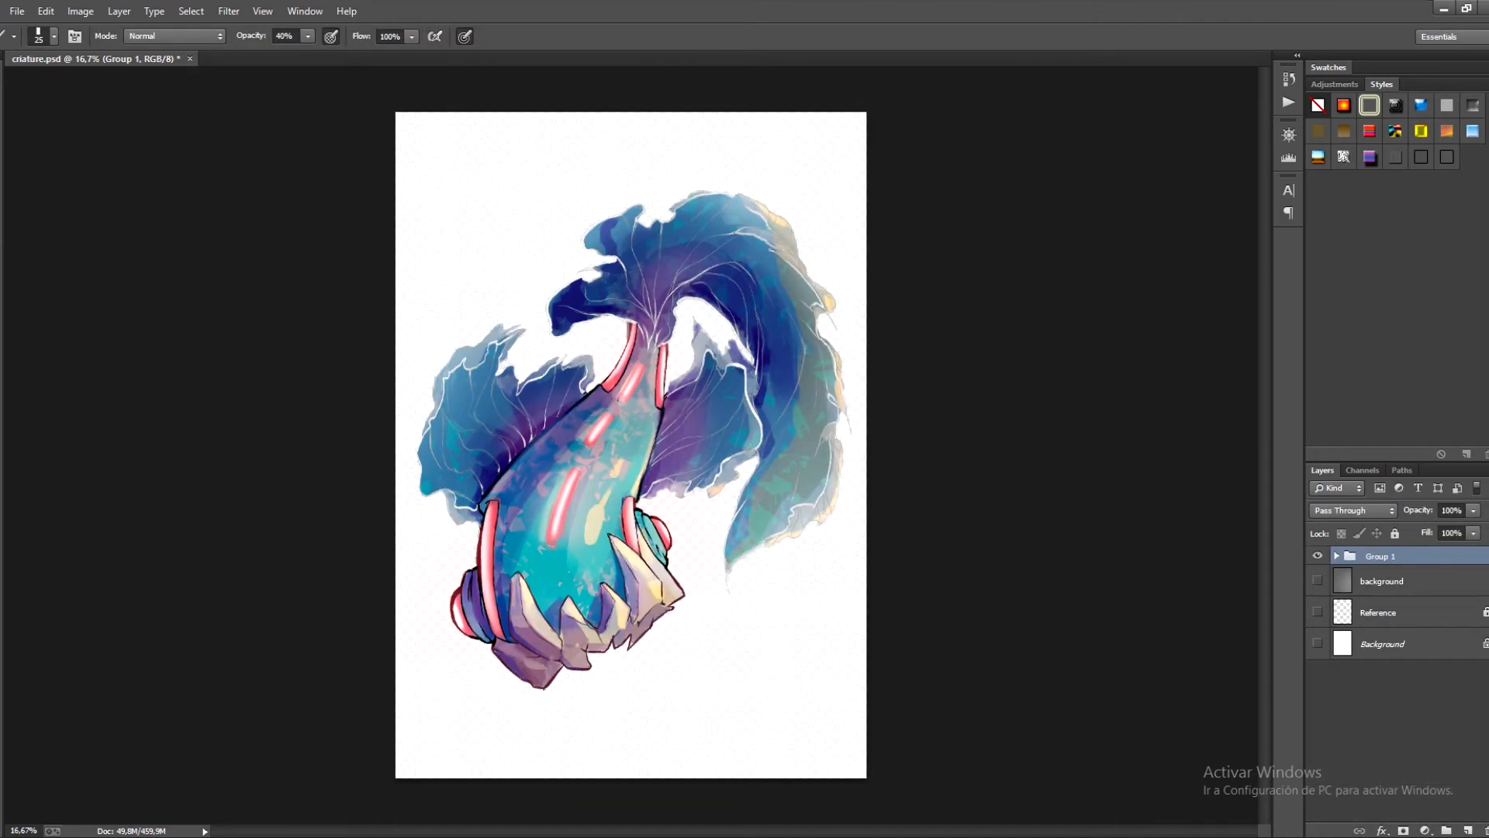
{"action": "key", "text": "ctrl+shift+alt+e"}
{"action": "left_click", "coordinate": [1317, 674]}
{"action": "left_click", "coordinate": [1317, 612]}
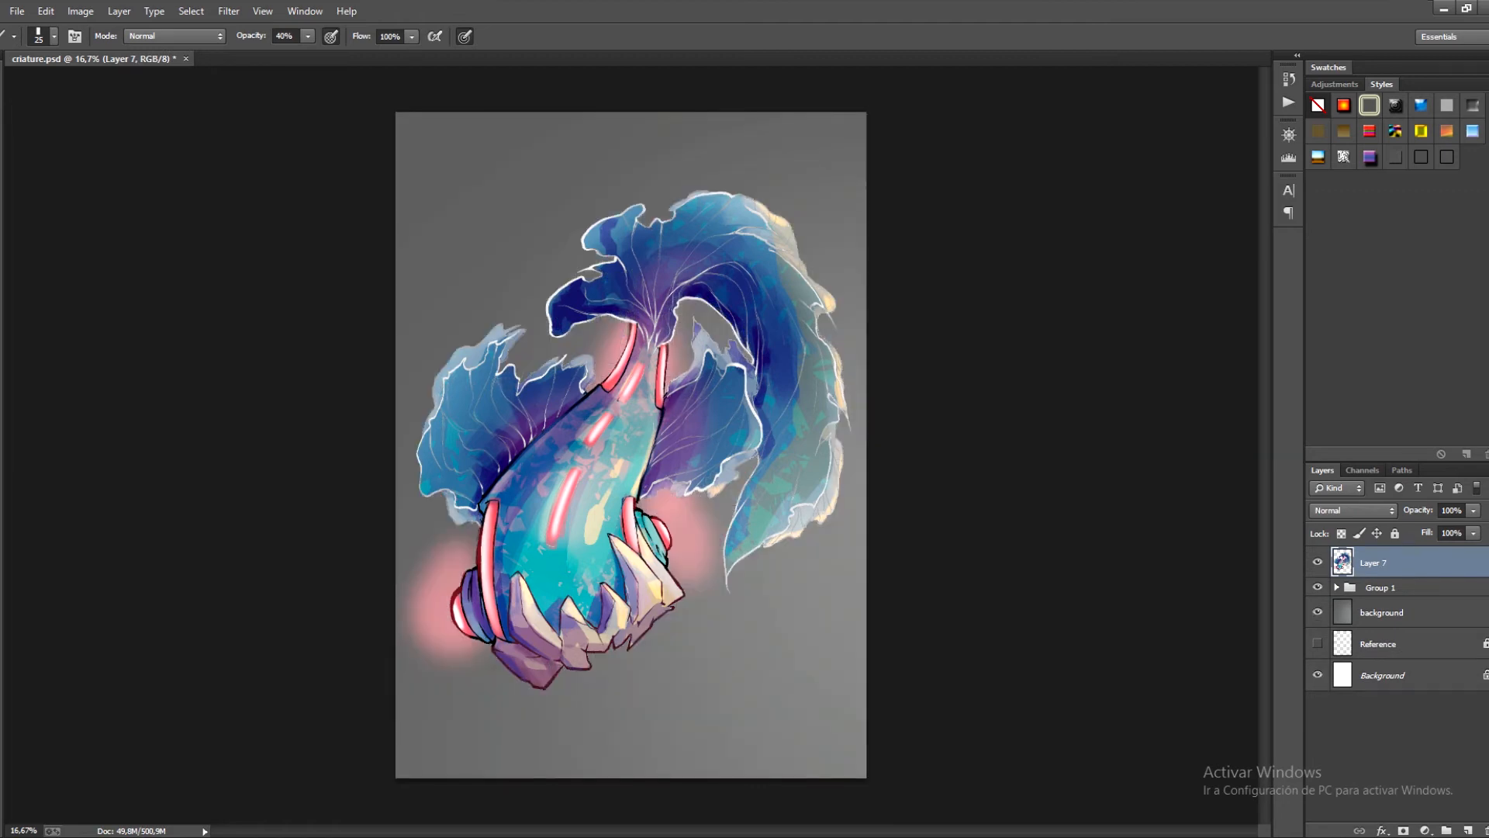
{"action": "left_click", "coordinate": [1317, 587]}
Scale the merged creature down slightly and reposition it on the canvas.
{"action": "key", "text": "ctrl+t"}
{"action": "left_click_drag", "start_coordinate": [854, 690], "coordinate": [830, 665]}
{"action": "mouse_move", "coordinate": [762, 428]}
{"action": "left_mouse_down"}
{"action": "mouse_move", "coordinate": [782, 445]}
{"action": "mouse_move", "coordinate": [800, 435]}
{"action": "left_mouse_up"}
{"action": "key", "text": "Return"}
{"action": "key", "text": "b"}
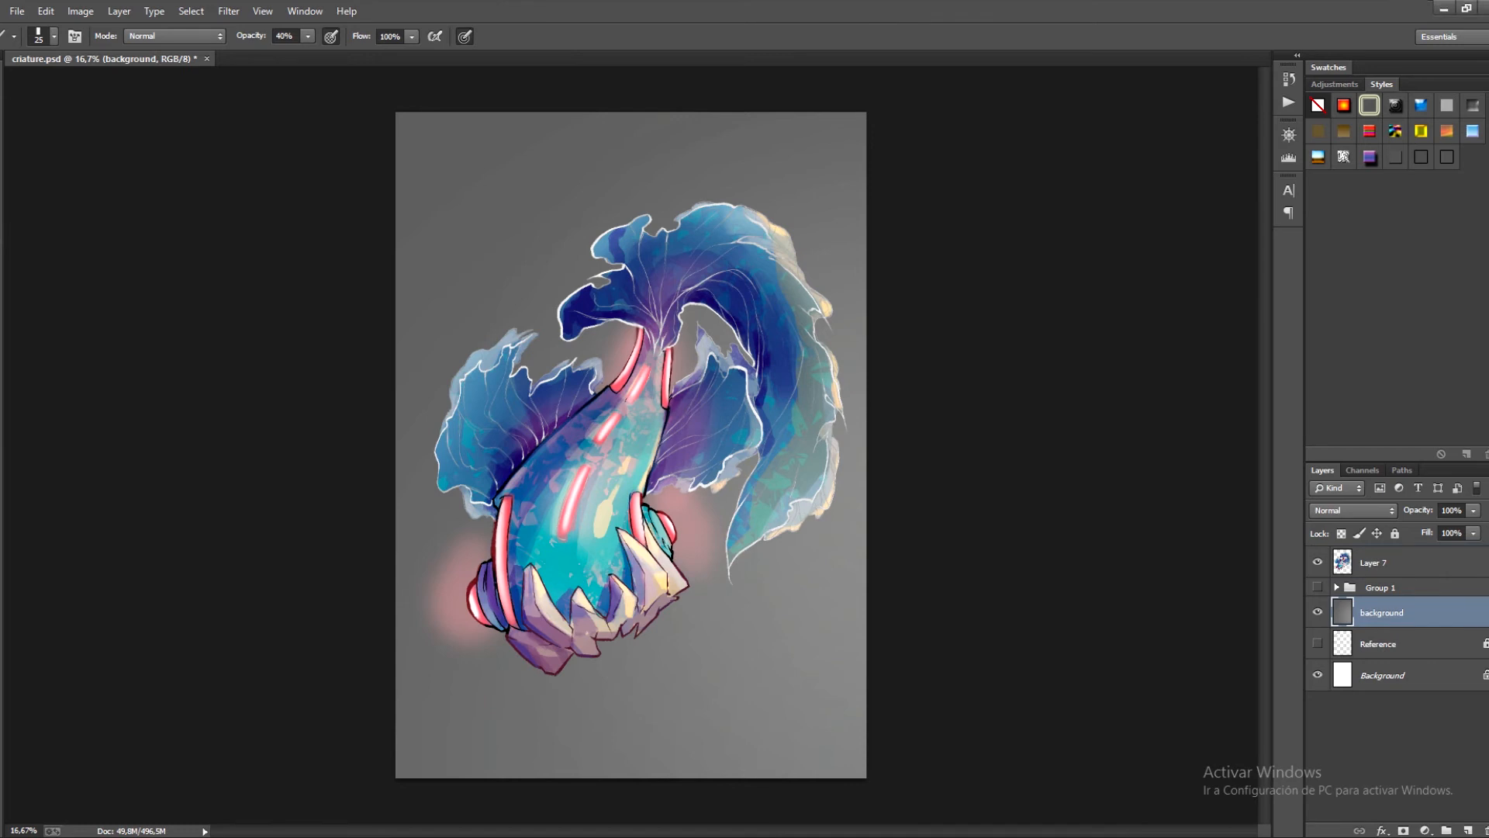
Darken the background layer with Hue/Saturation, setting Lightness to about -48.
{"action": "key", "text": "ctrl+u"}
{"action": "left_click_drag", "start_coordinate": [1203, 411], "coordinate": [1162, 410]}
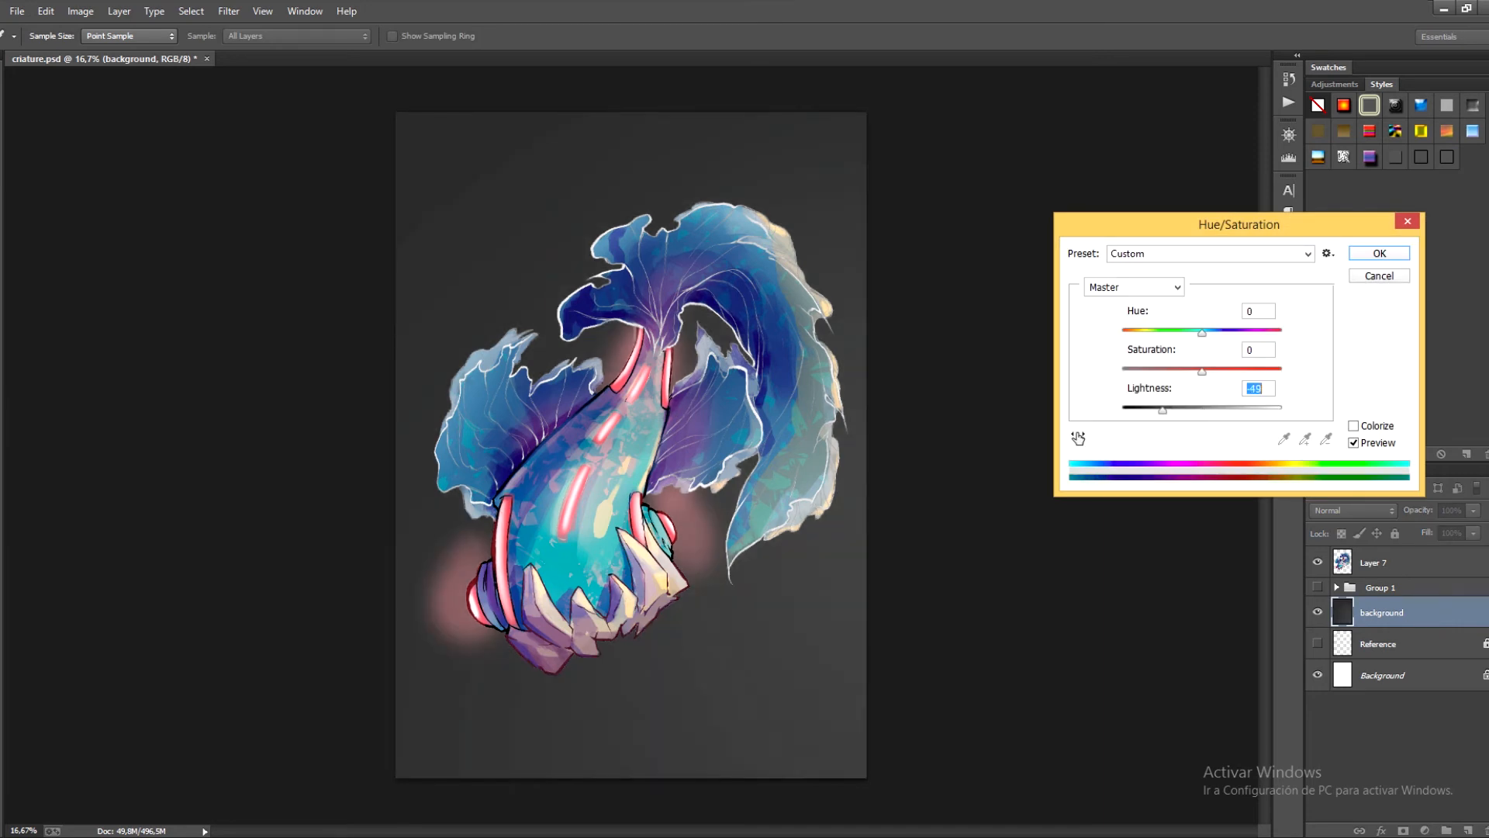
{"action": "key", "text": "Down"}
{"action": "key", "text": "Down"}
{"action": "key", "text": "Down"}
{"action": "key", "text": "Down"}
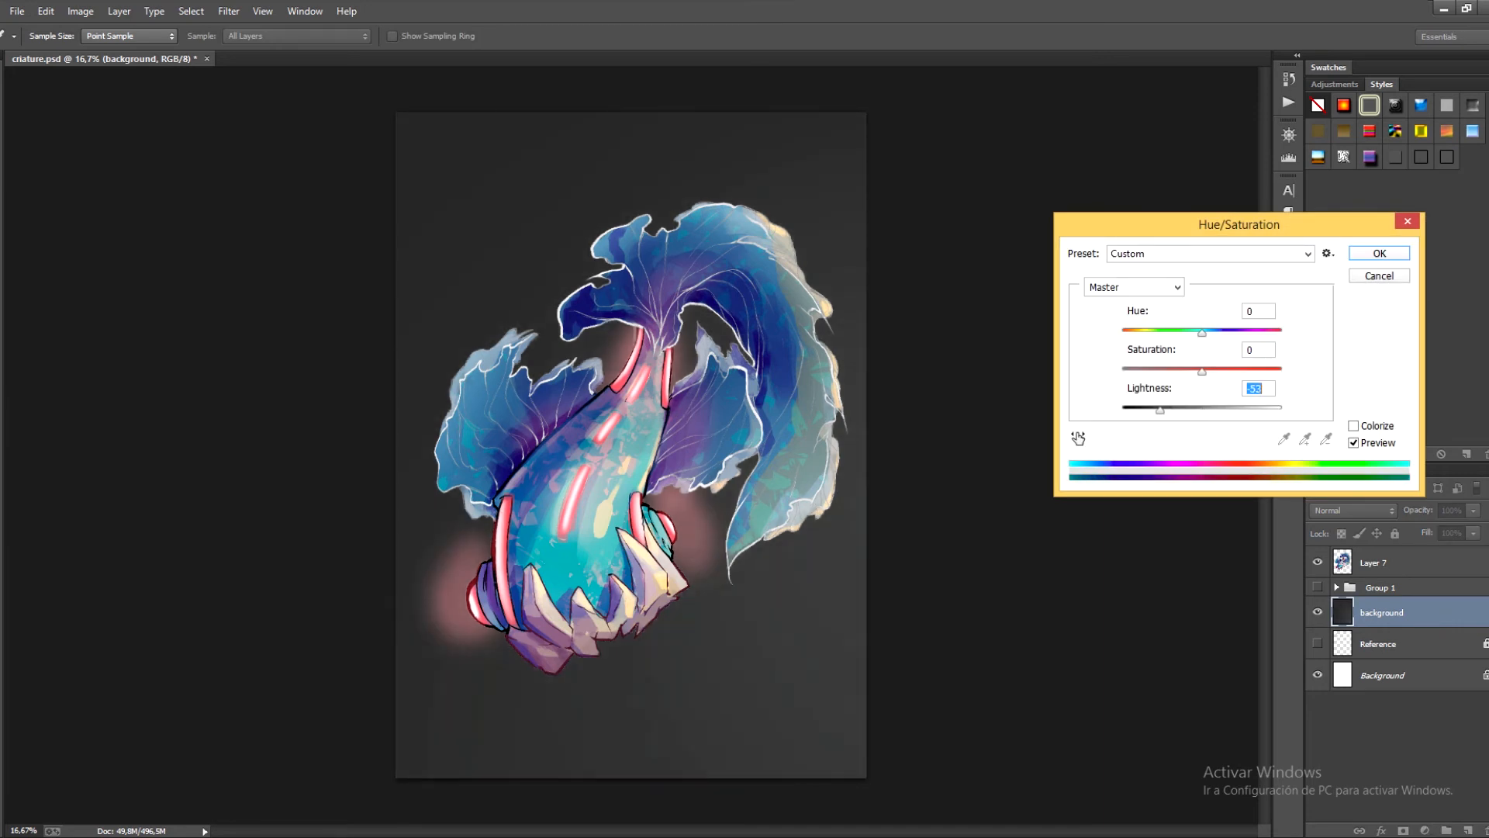
{"action": "key", "text": "Up"}
{"action": "key", "text": "Up"}
{"action": "key", "text": "Up"}
{"action": "key", "text": "Up"}
{"action": "key", "text": "Up"}
{"action": "key", "text": "Return"}
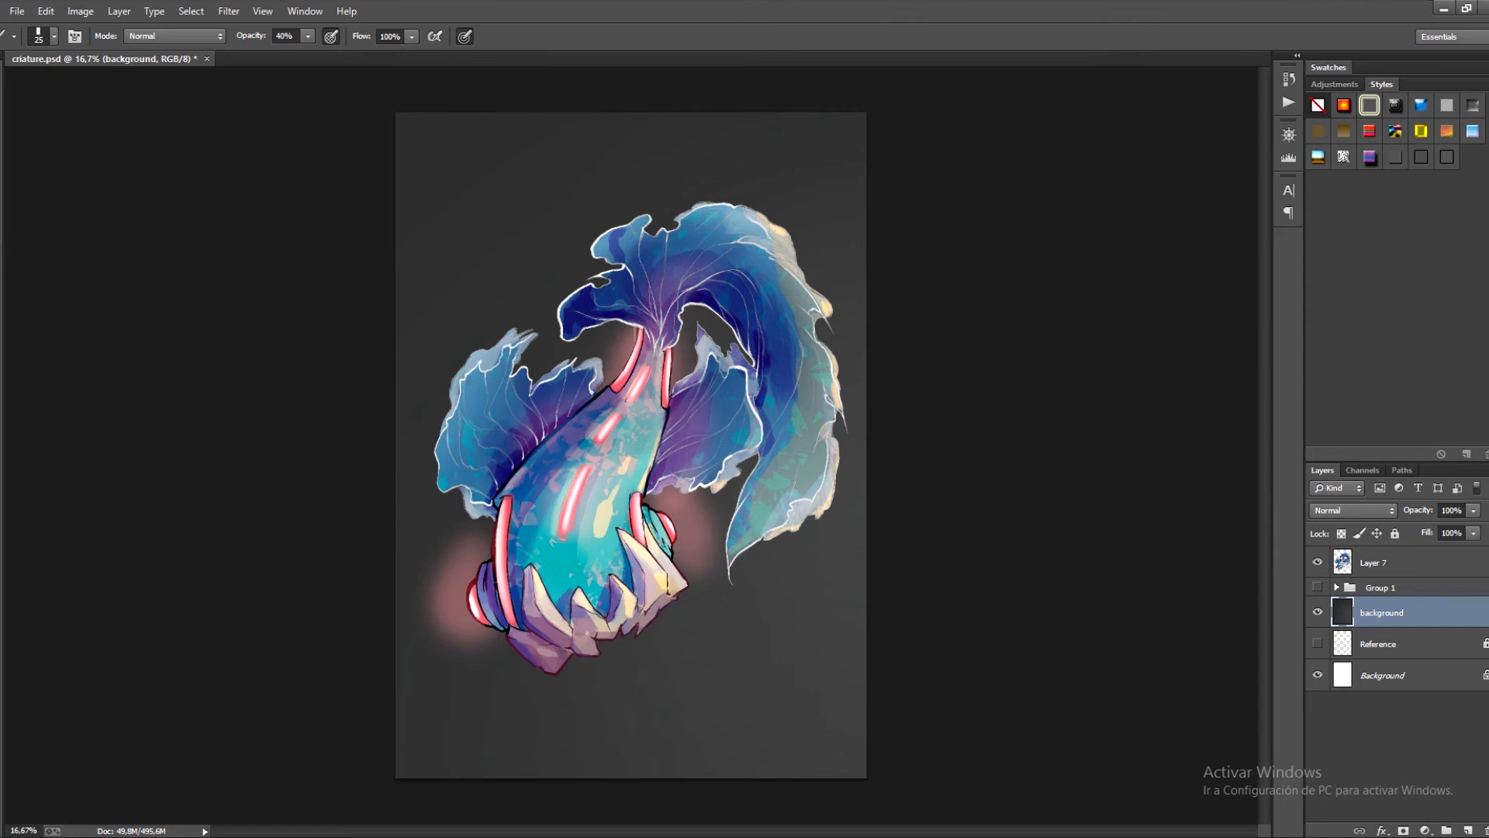
Examine how the whole creature reads against the dark background at several zoom levels.
{"action": "key", "text": "ctrl+minus"}
{"action": "key", "text": "ctrl+minus"}
{"action": "key", "text": "ctrl+minus"}
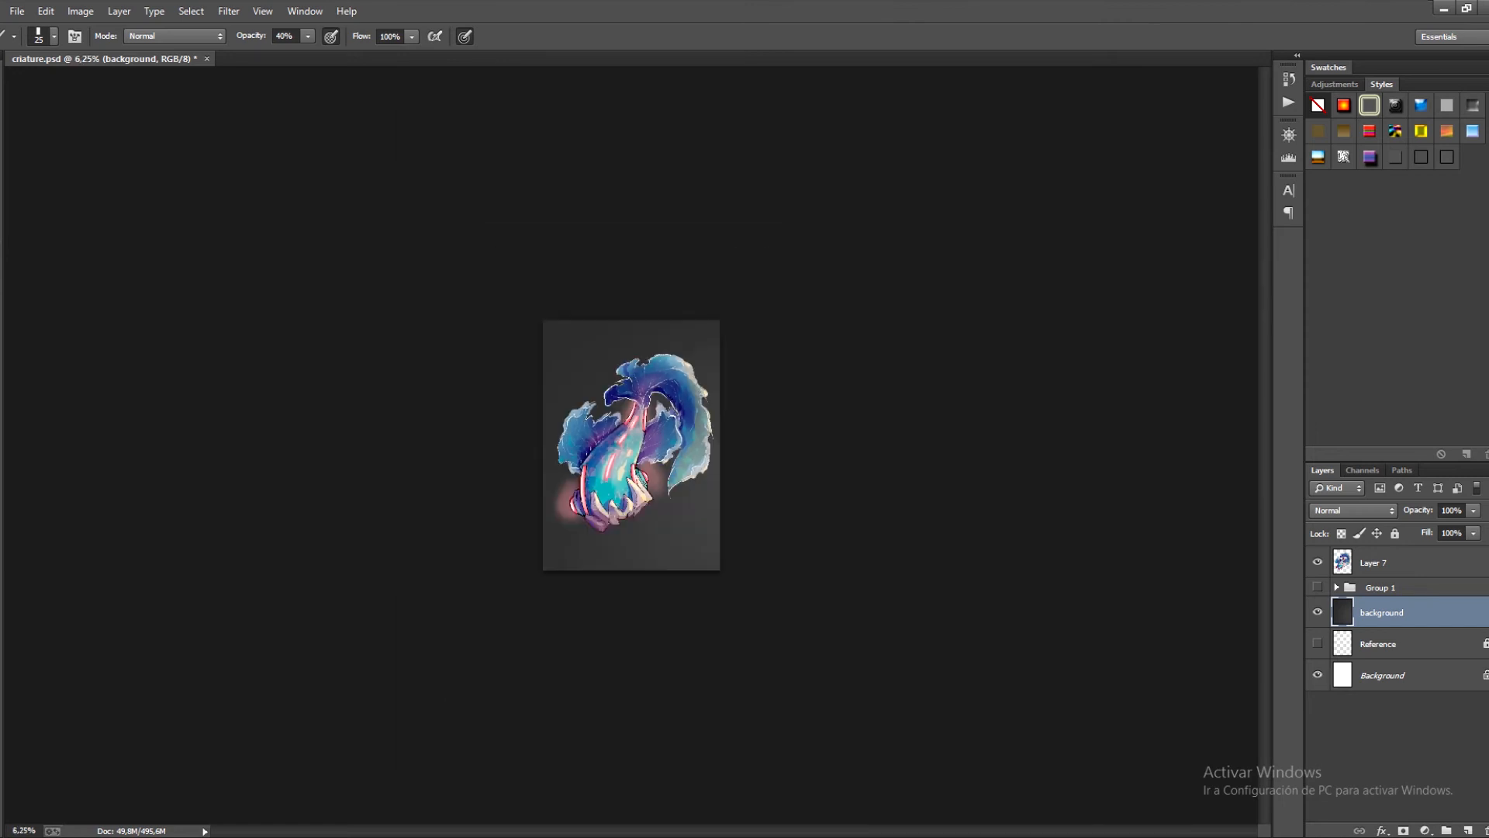
{"action": "key", "text": "ctrl+plus"}
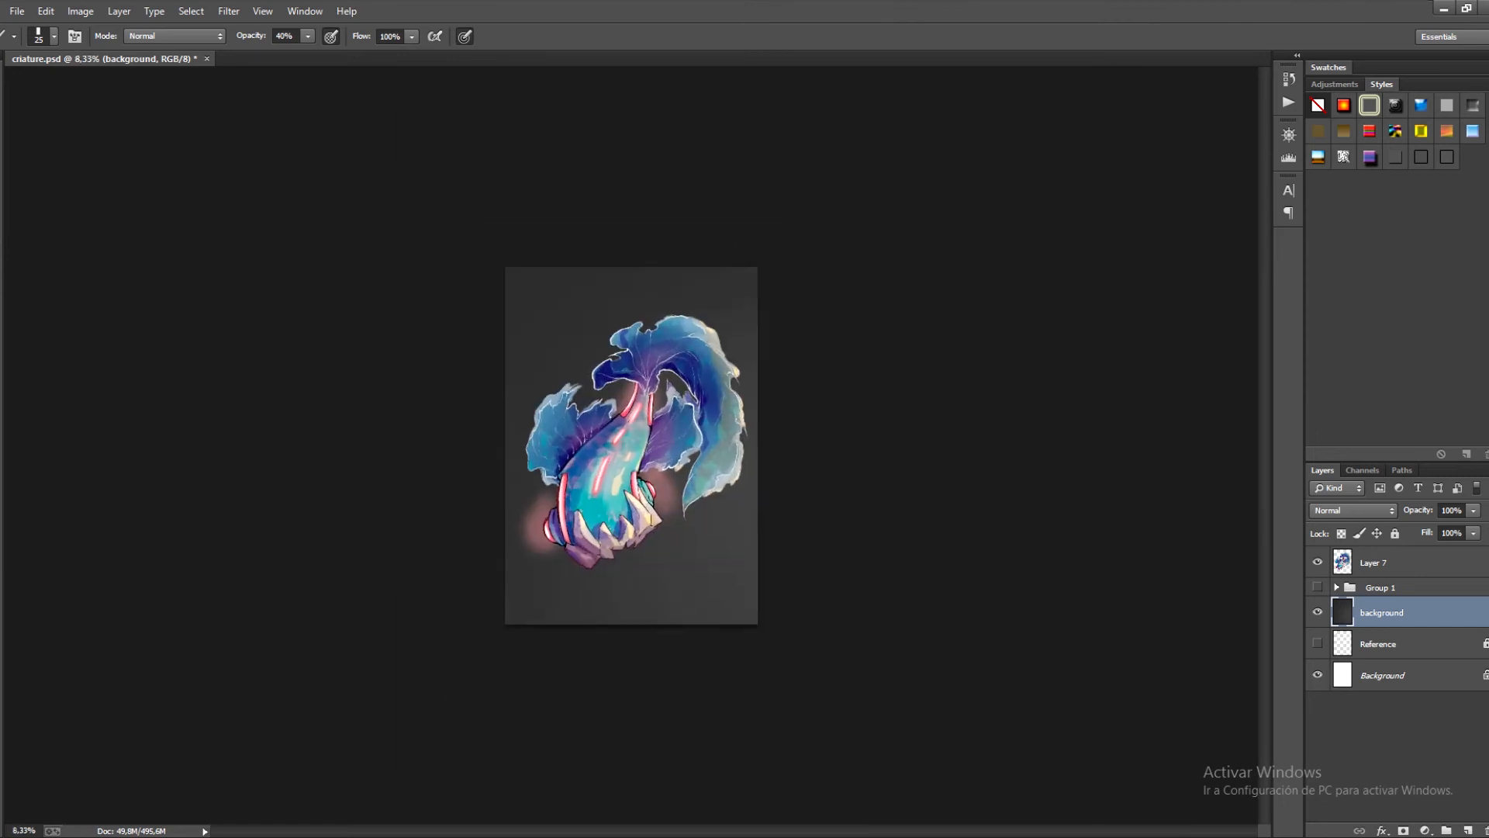
{"action": "key", "text": "ctrl+plus"}
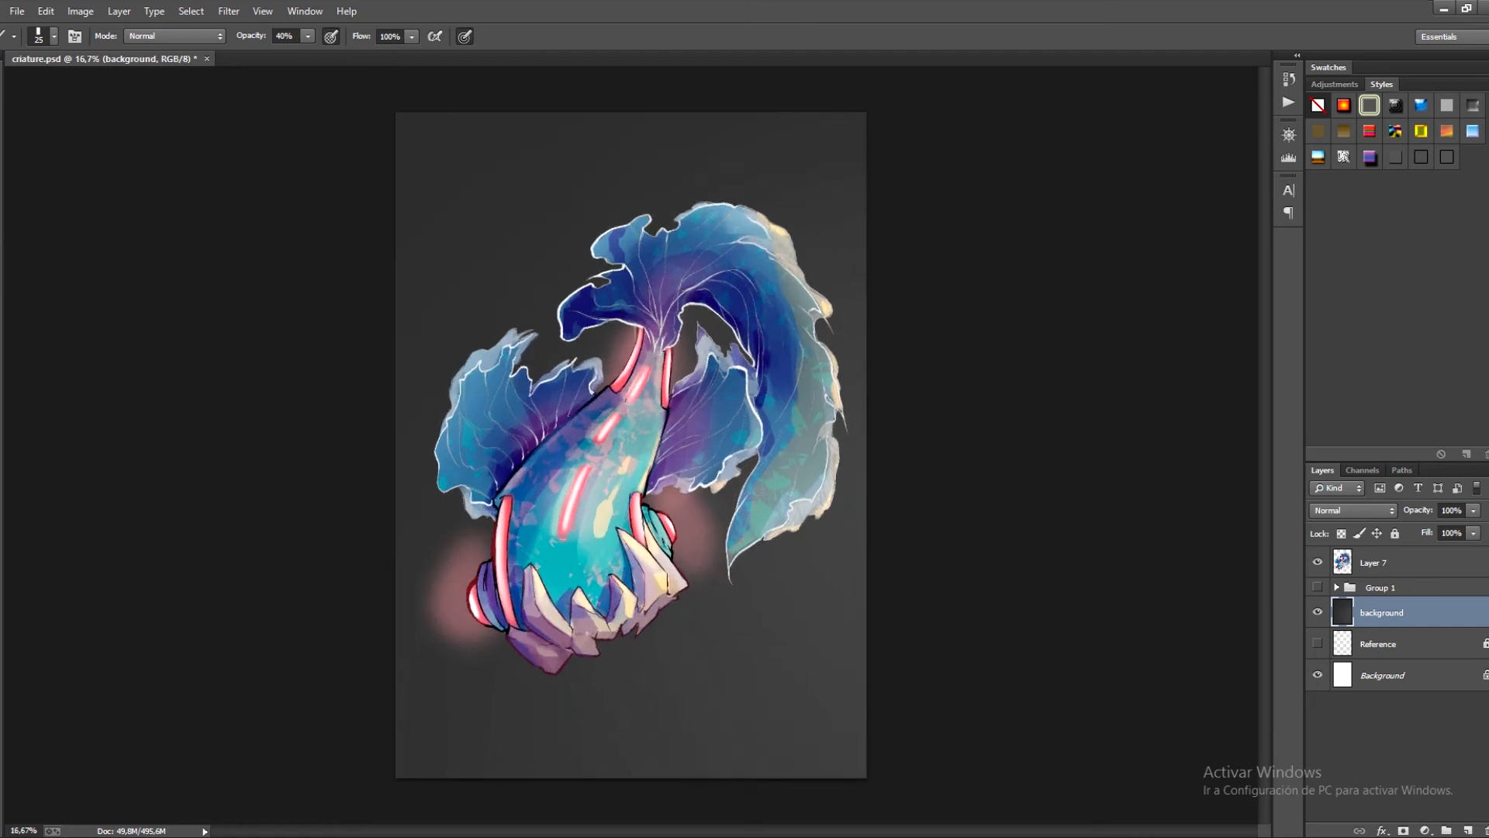
{"action": "key", "text": "ctrl+minus"}
{"action": "key", "text": "ctrl+plus"}
{"action": "key", "text": "ctrl+minus"}
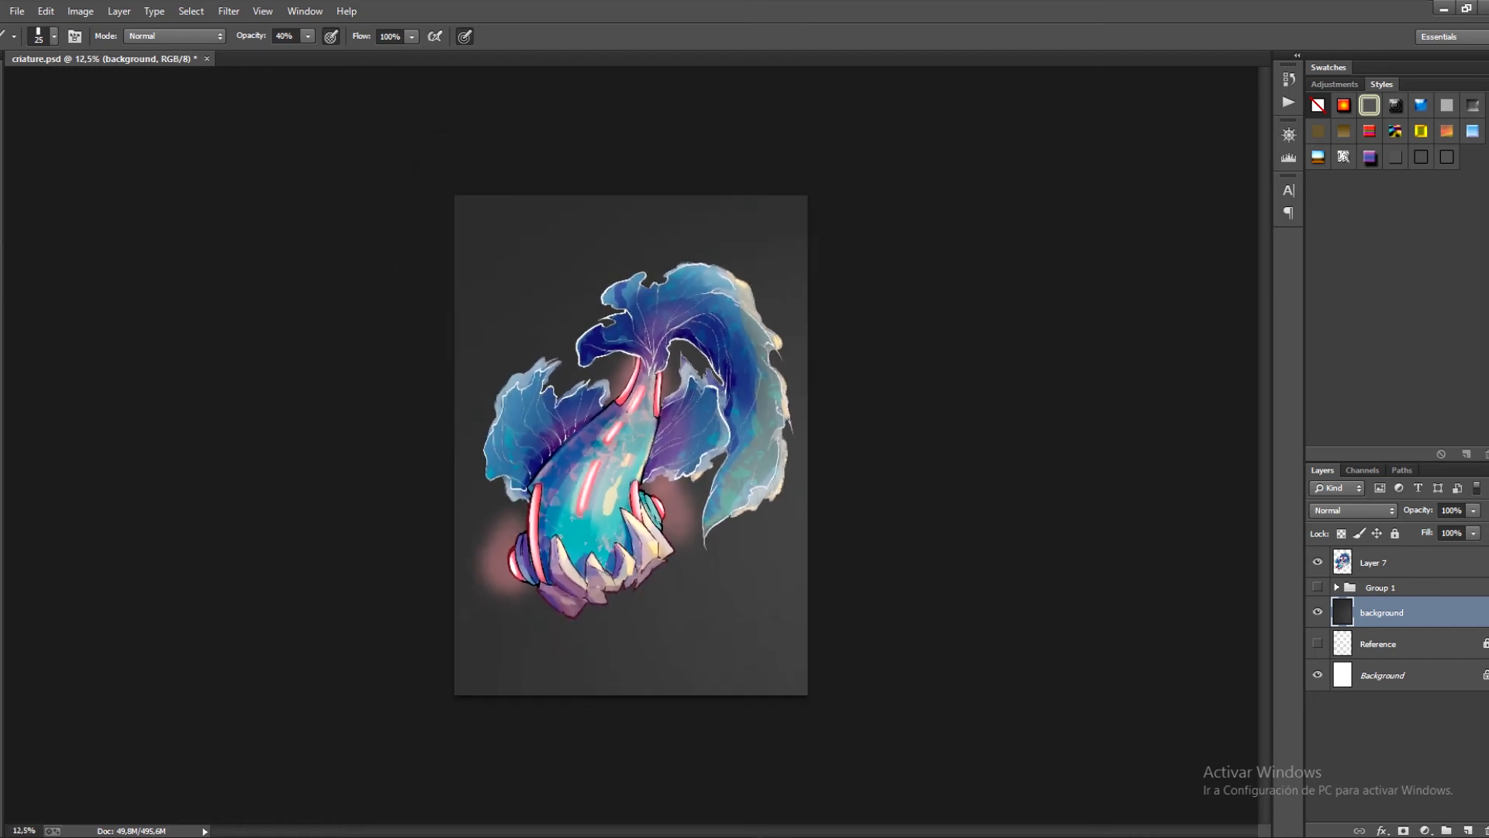
{"action": "key", "text": "ctrl+plus"}
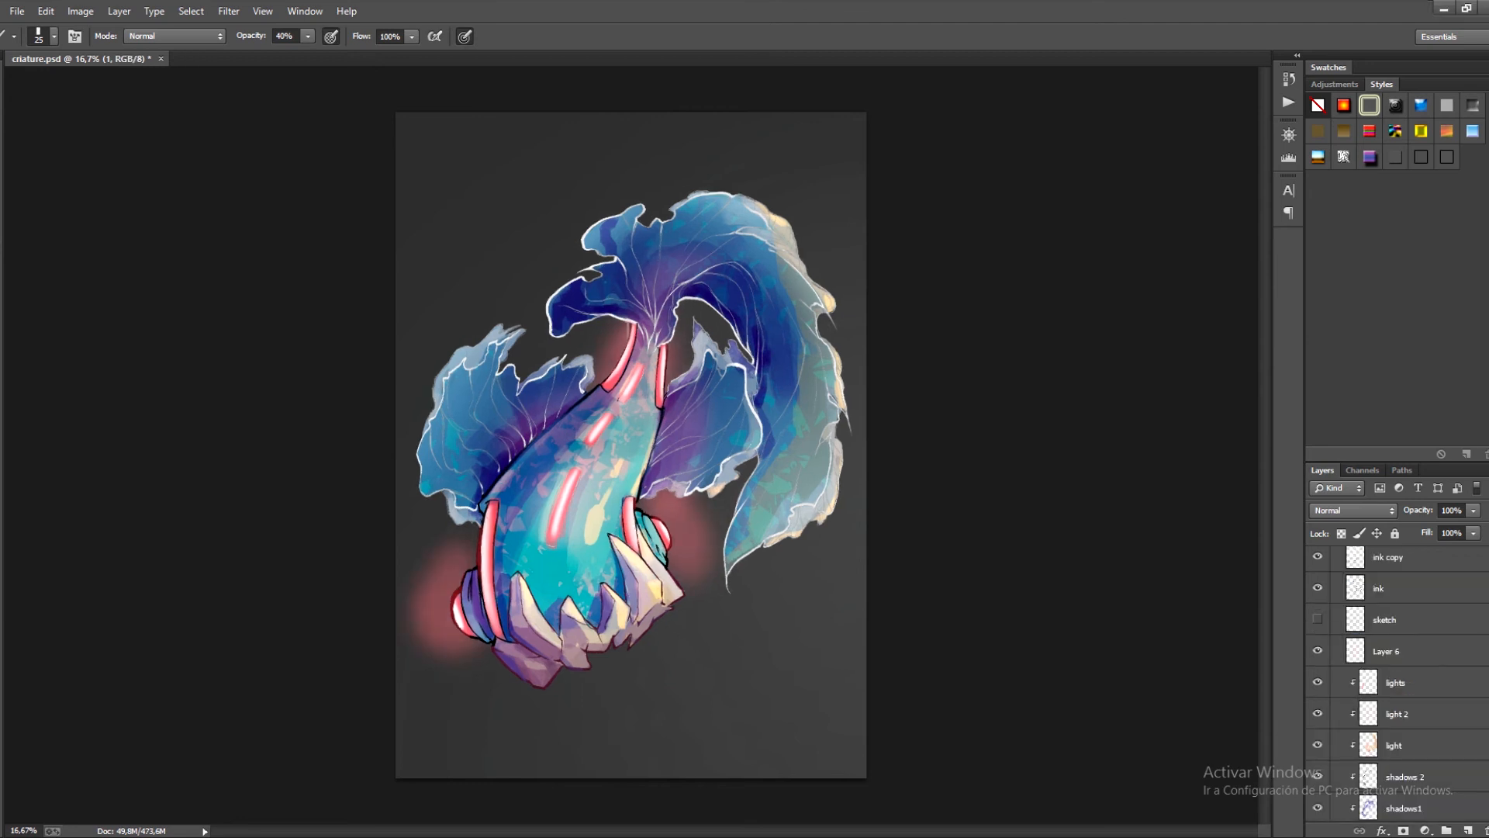
Hide the lights layer and the red glow on Layer 6.
{"action": "left_click", "coordinate": [1317, 682]}
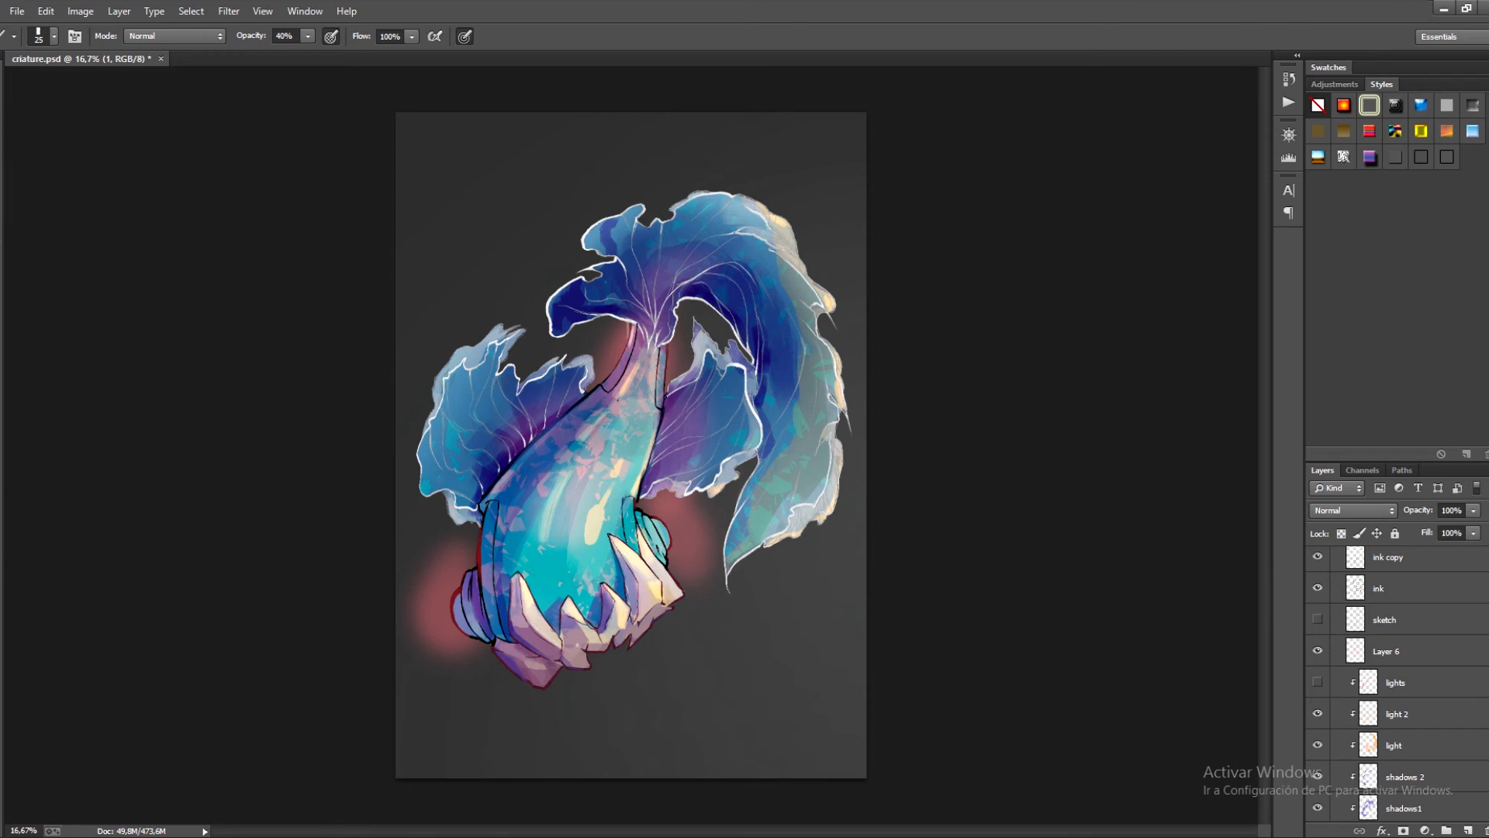
{"action": "left_click", "coordinate": [1317, 651]}
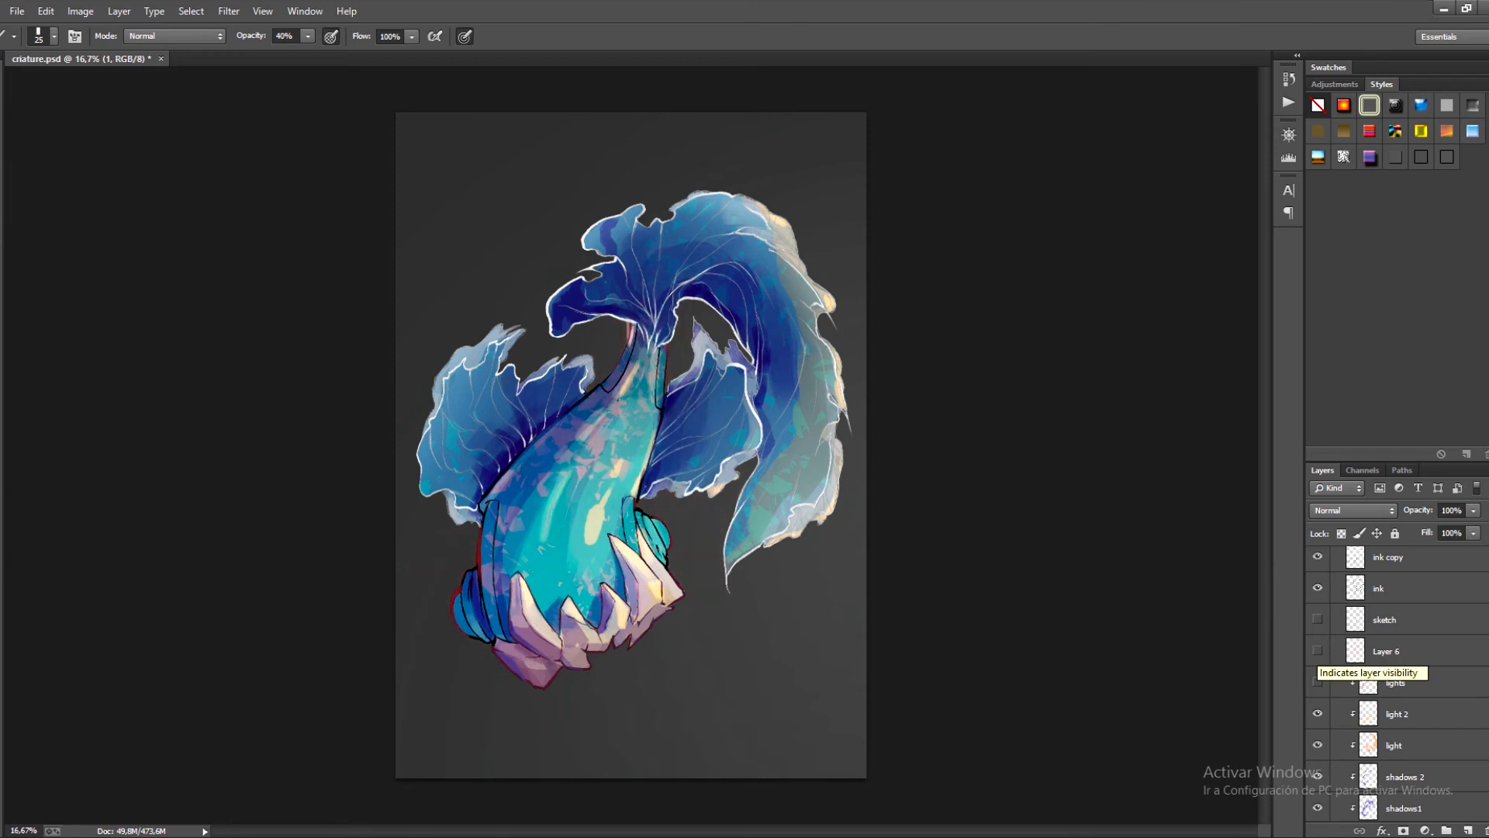
{"action": "left_click", "coordinate": [1317, 651]}
{"action": "left_click", "coordinate": [1317, 651]}
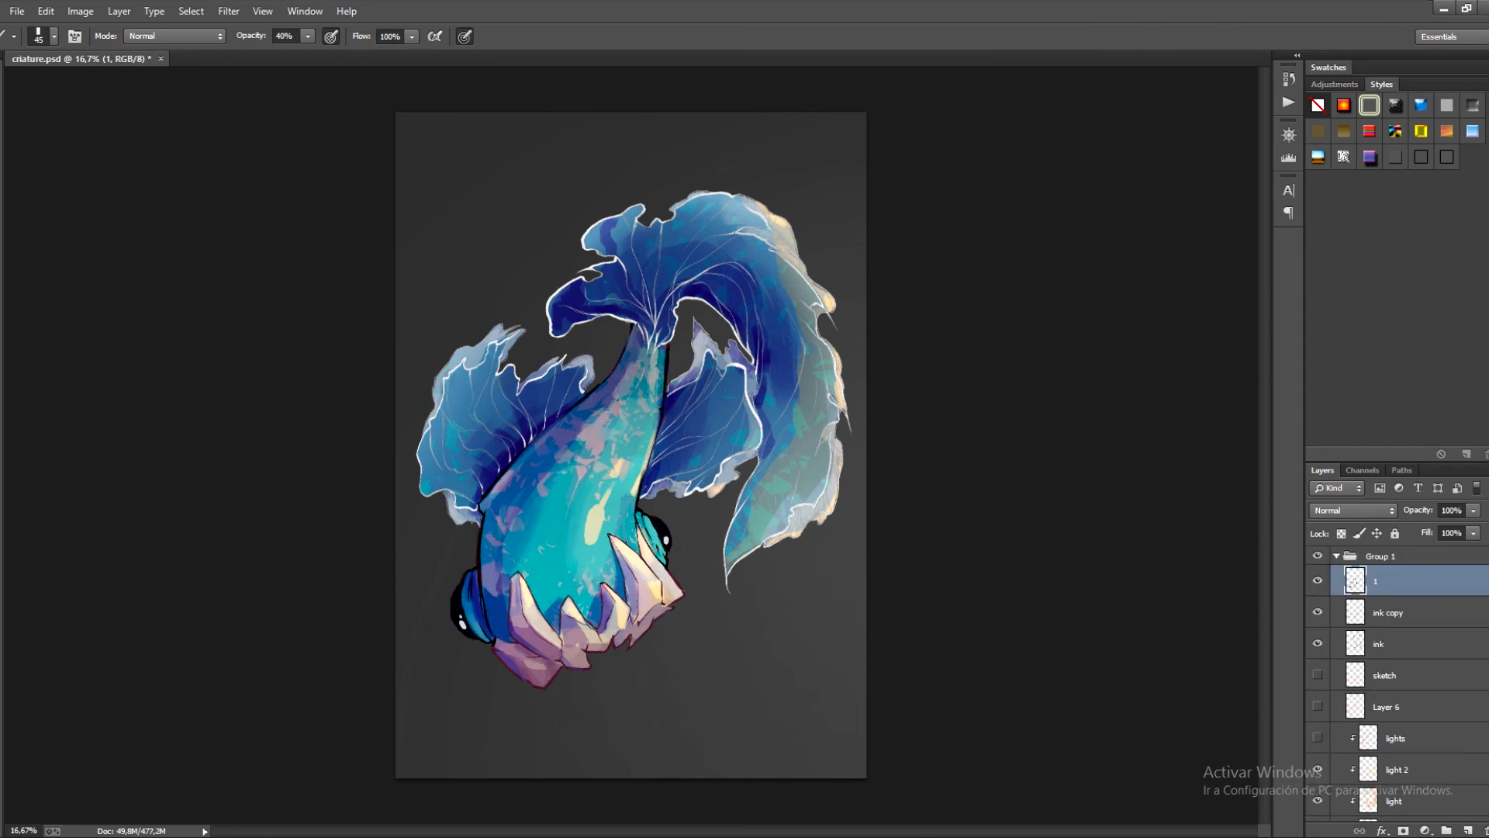
Compare the black-eyed retouch on layer 1 with the red version, toggling the visibility of layer 1, lights and Layer 6.
{"action": "left_click", "coordinate": [1317, 580]}
{"action": "left_click", "coordinate": [1317, 581]}
{"action": "left_click", "coordinate": [1317, 580]}
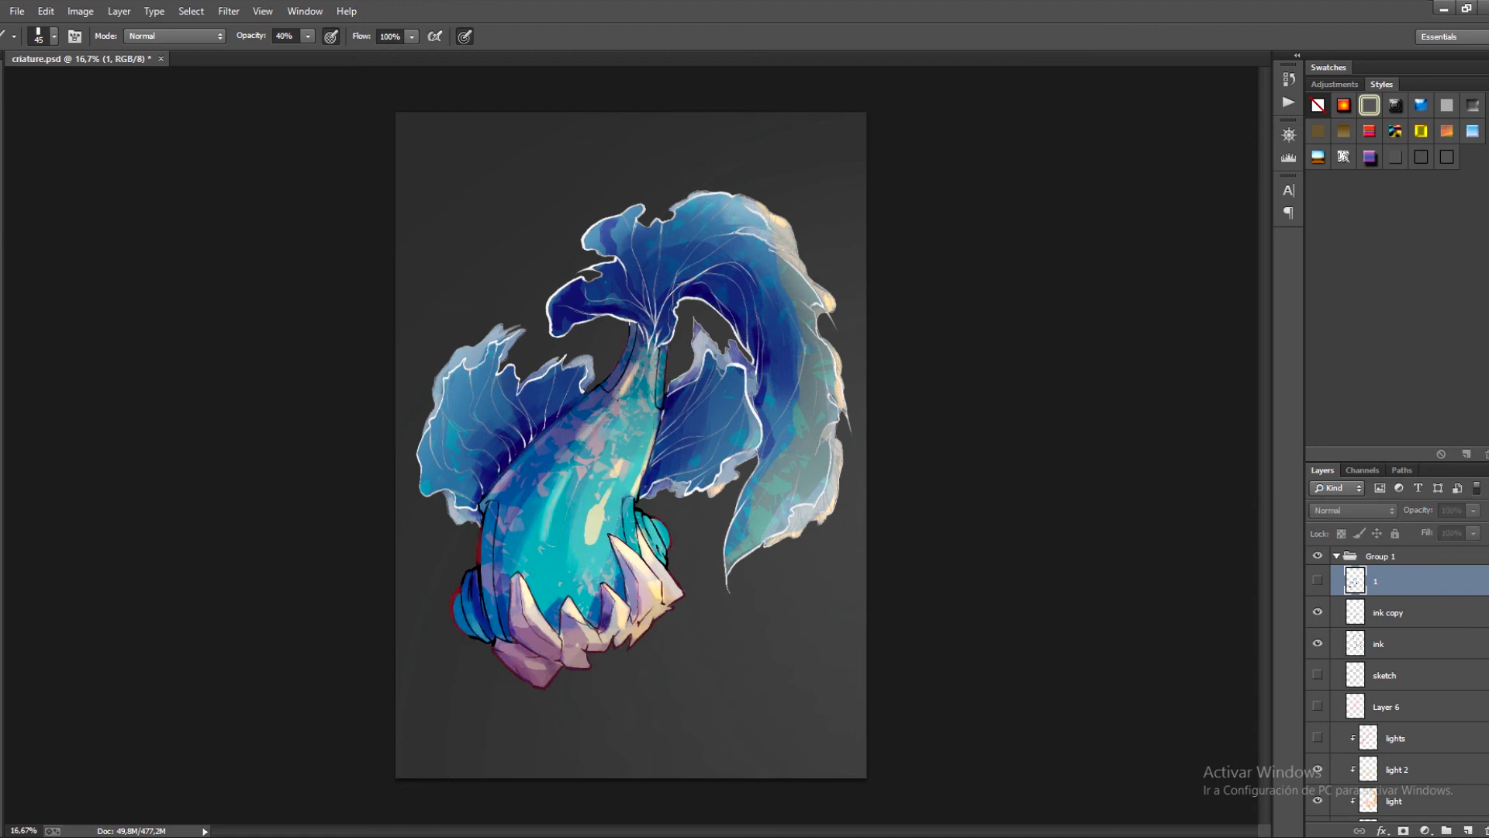
{"action": "left_click", "coordinate": [1318, 737]}
{"action": "left_click", "coordinate": [1317, 706]}
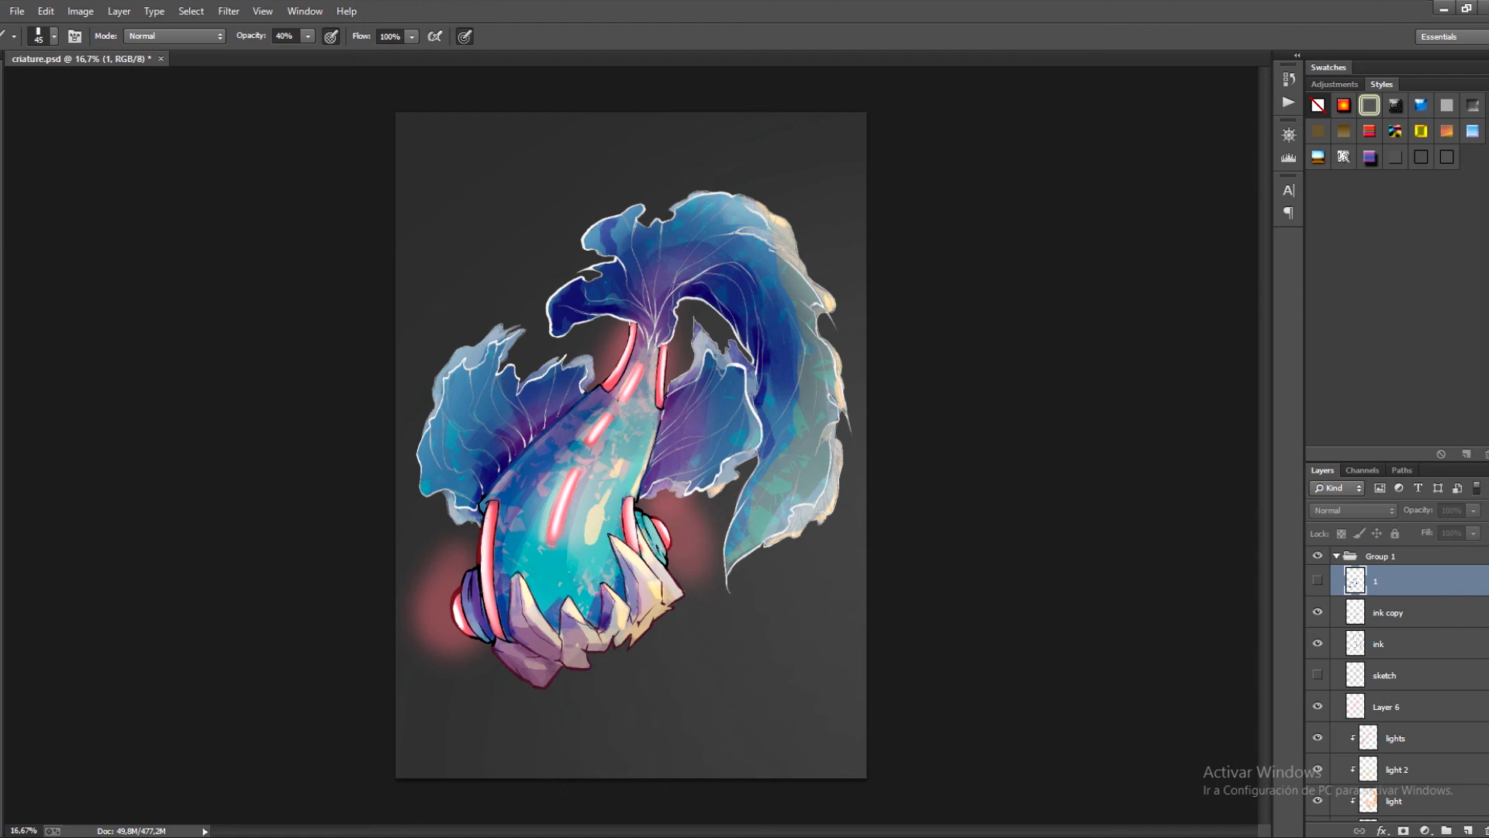
{"action": "left_click", "coordinate": [1317, 580]}
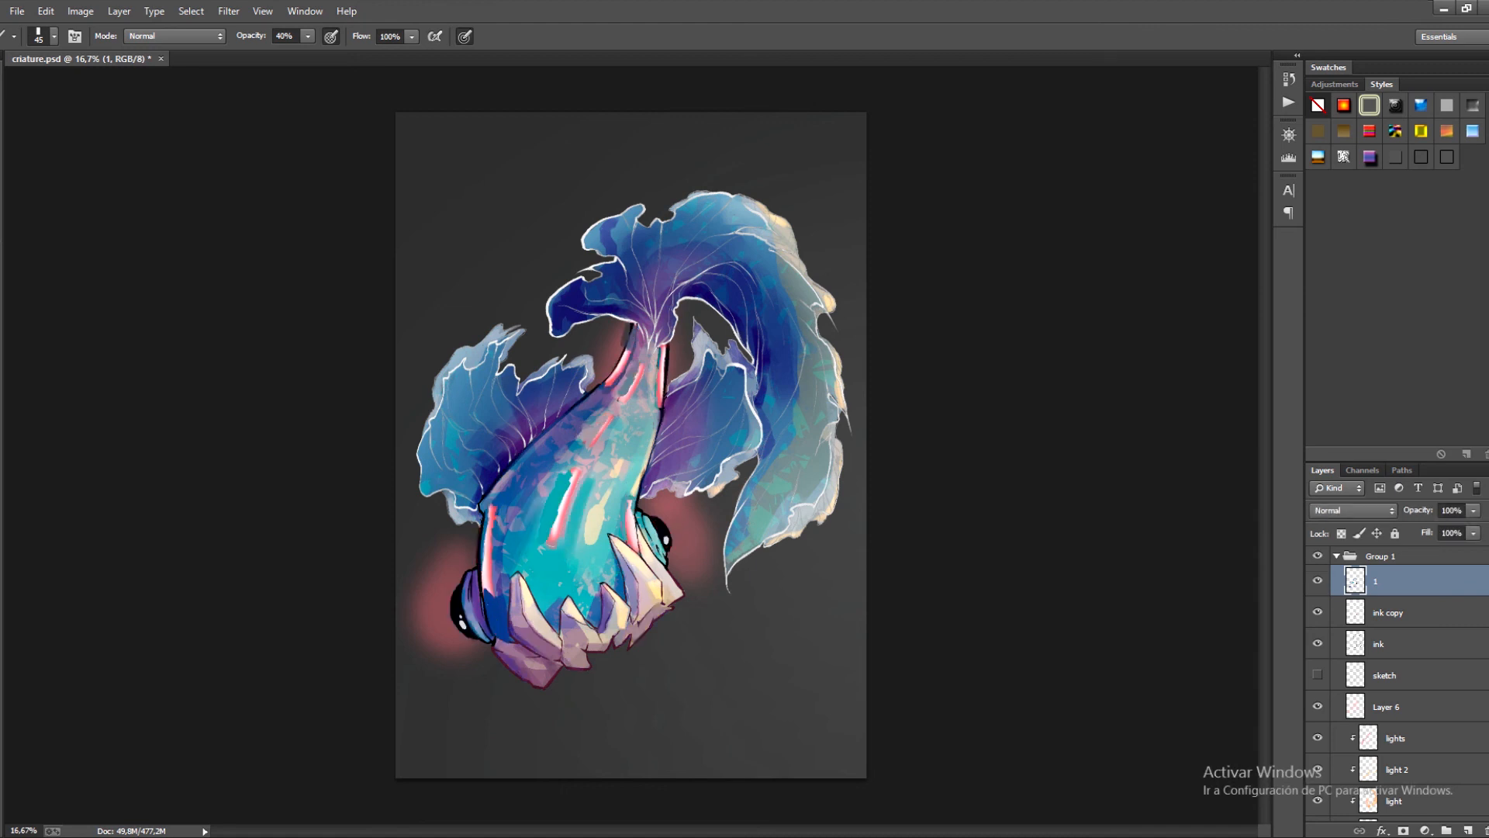
{"action": "left_click", "coordinate": [1317, 706]}
{"action": "left_click", "coordinate": [1317, 738]}
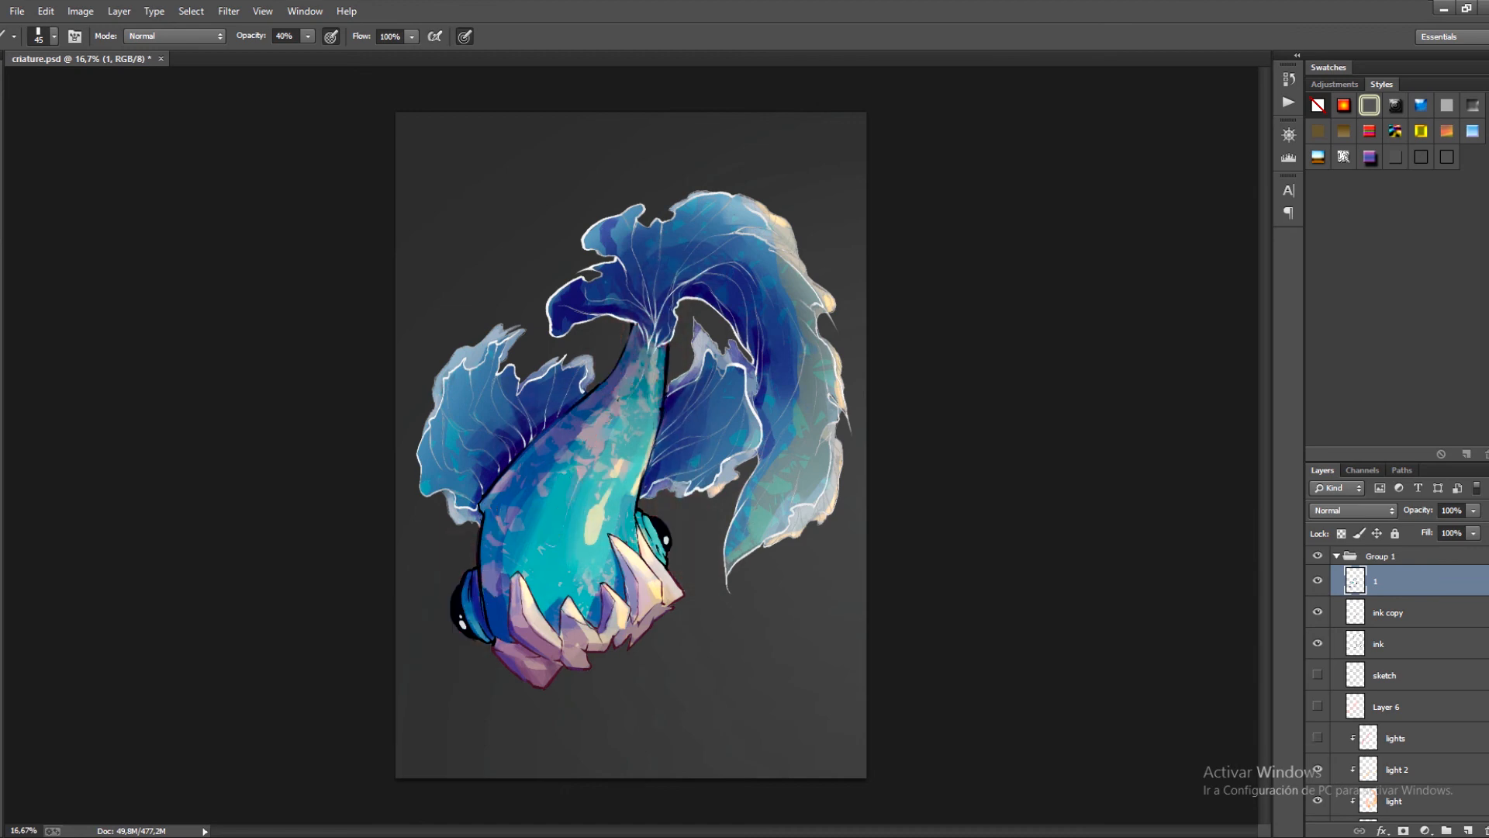